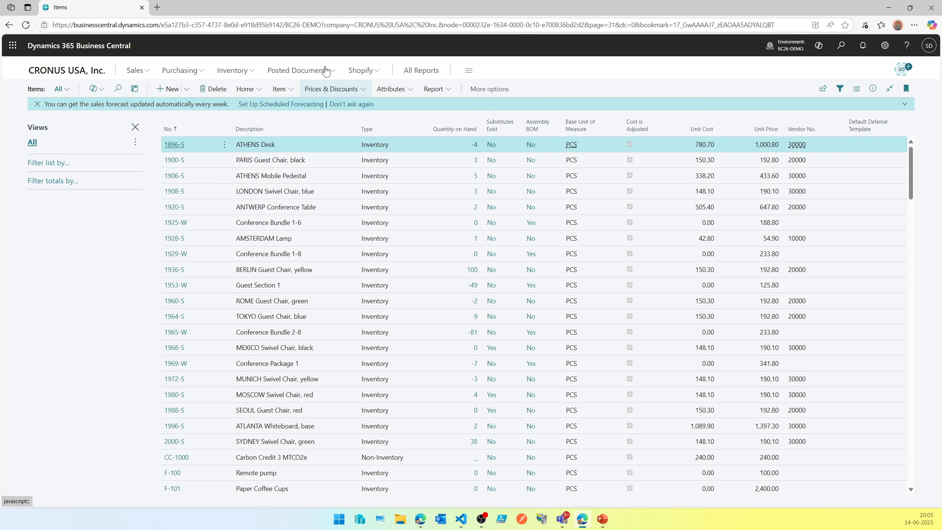
Restore the browser to a smaller floating window, move and widen it on the desktop, and hide the item list's Views pane
double_click(295, 8)
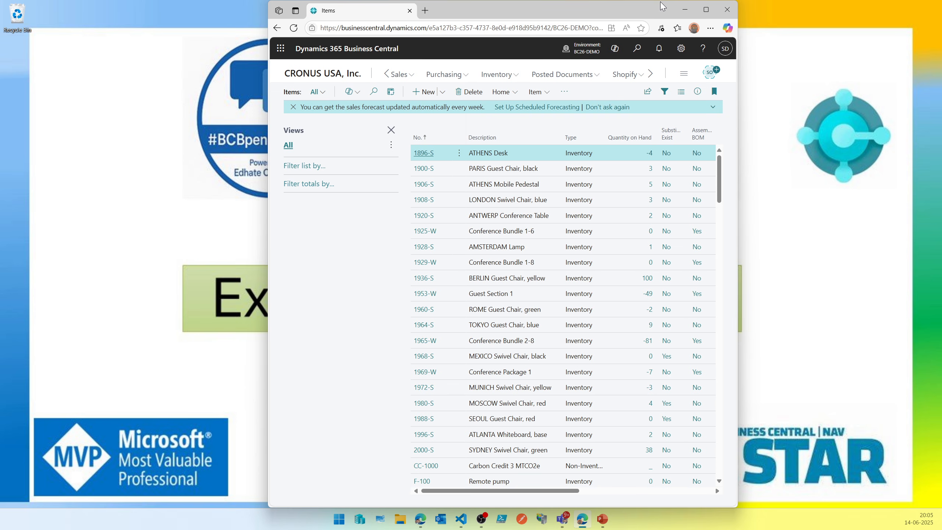
drag(661, 3, 562, 37)
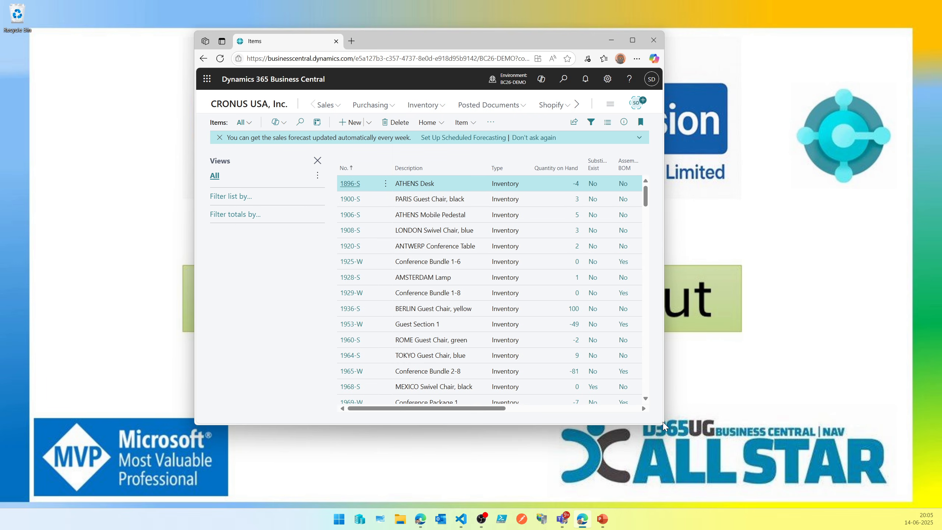
drag(663, 426, 752, 401)
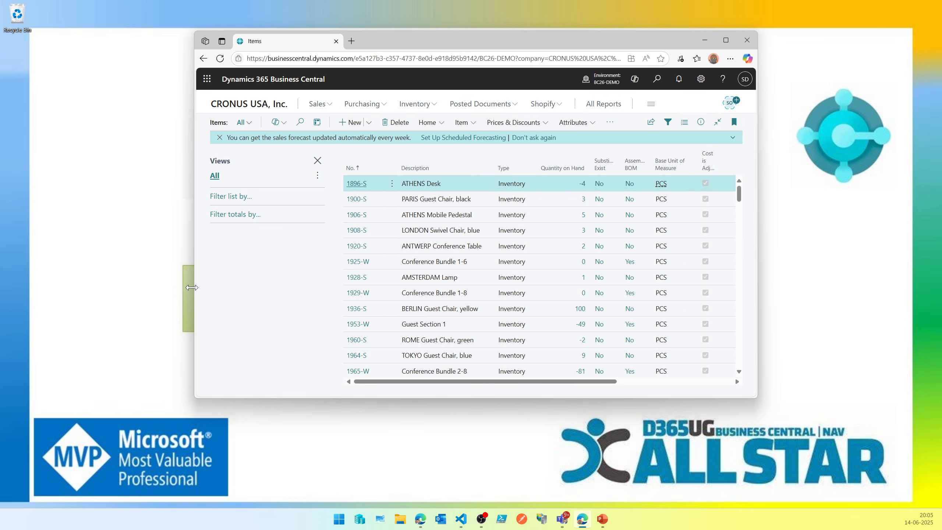
drag(195, 291, 149, 287)
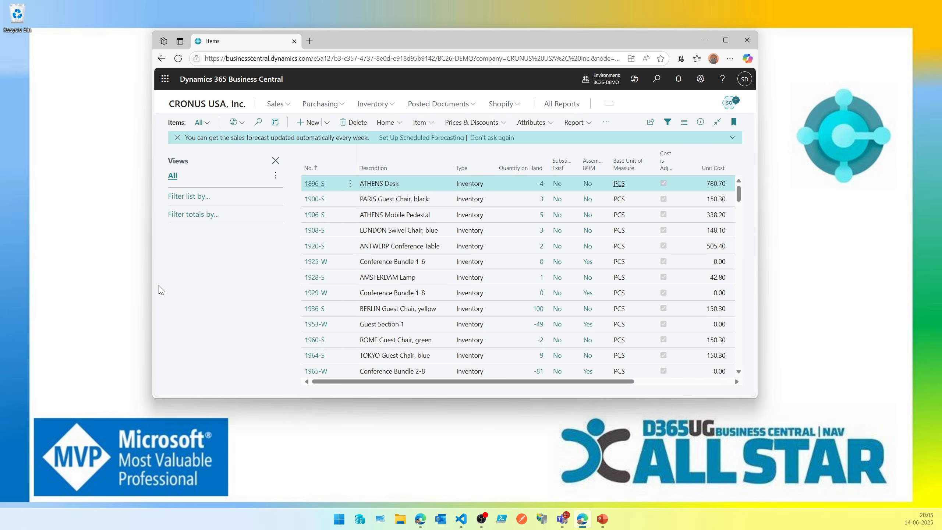
click(275, 160)
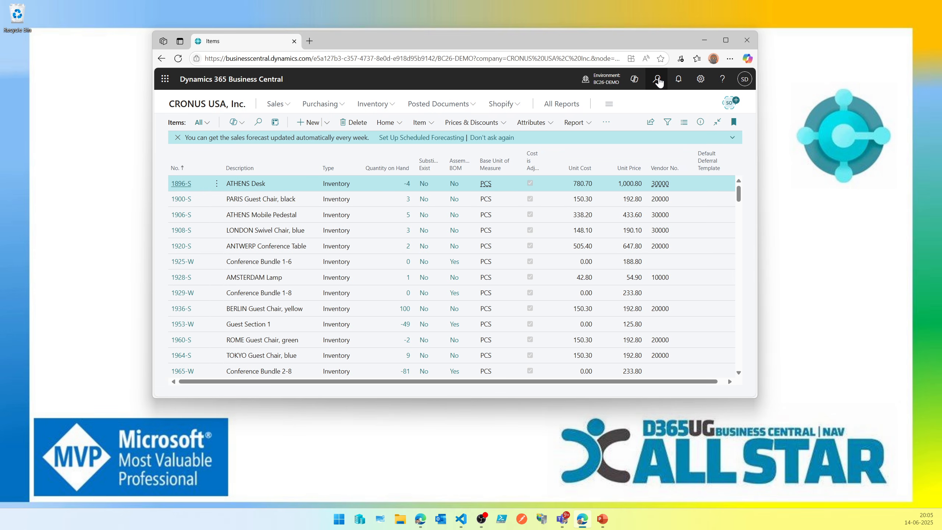
Search for "vendor" and open the Vendors list page
click(657, 80)
text(vendor)
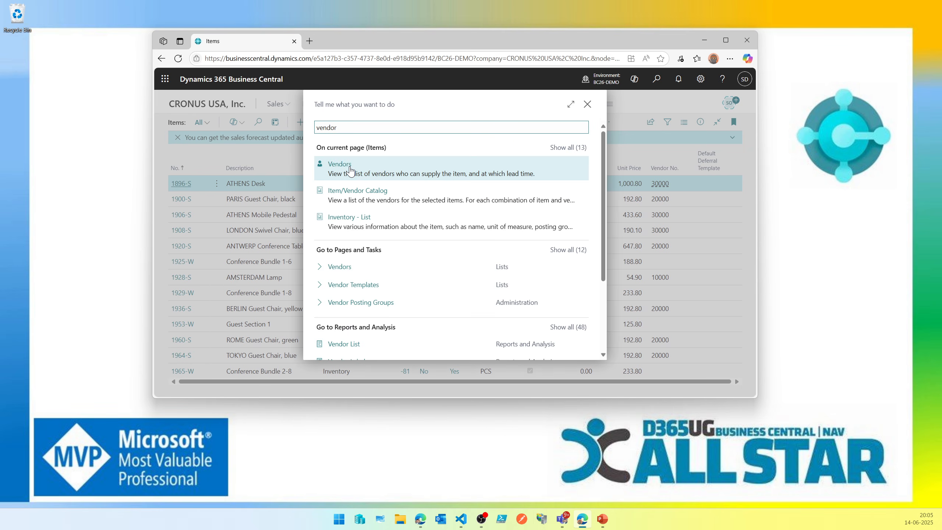
click(342, 270)
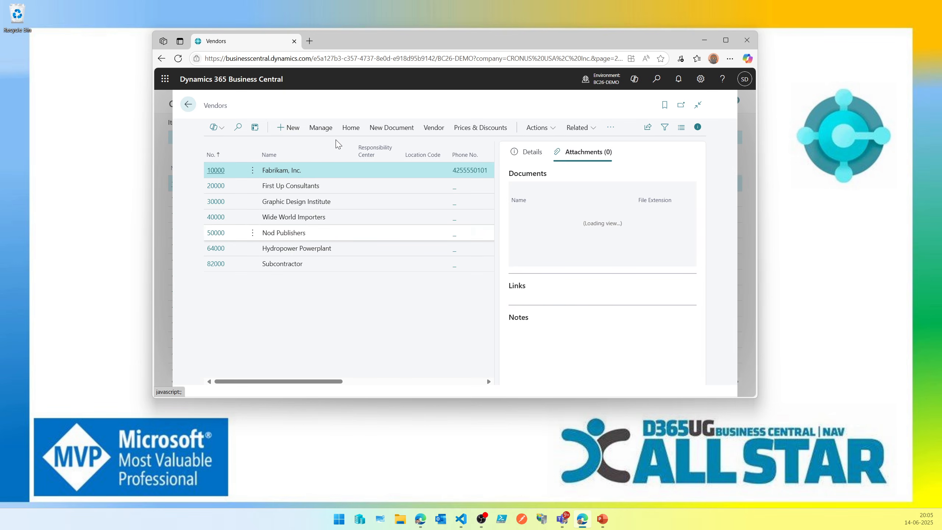
click(540, 127)
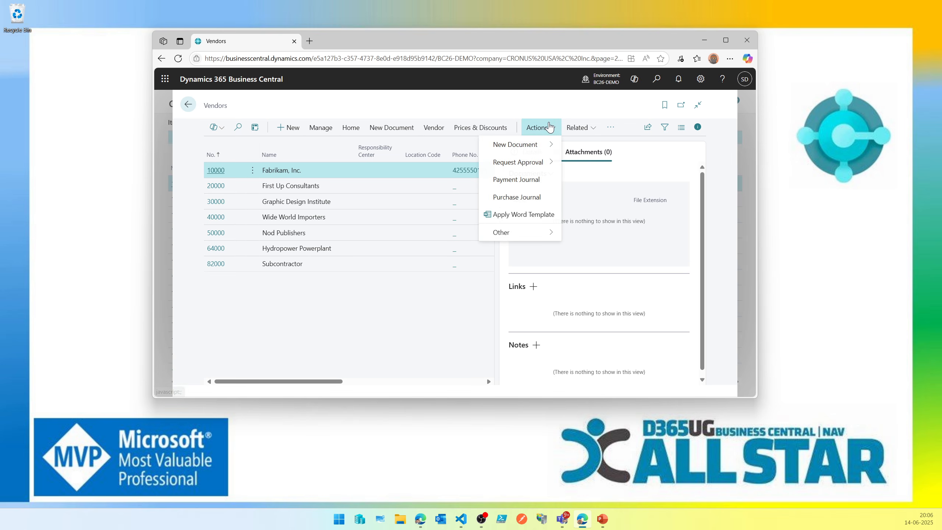
click(583, 128)
mouse_move(578, 147)
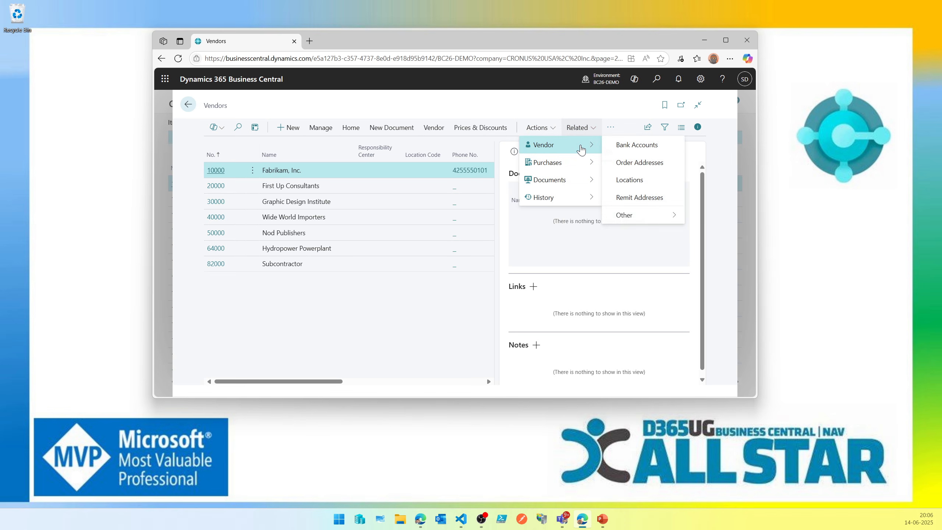
mouse_move(631, 215)
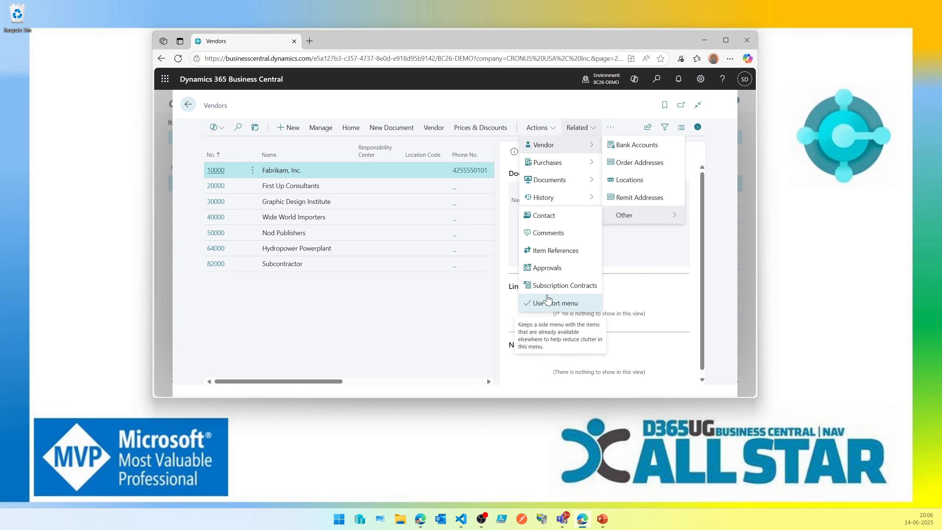
Open the vendor card of Fabrikam, Inc. and go to its Item References
click(221, 173)
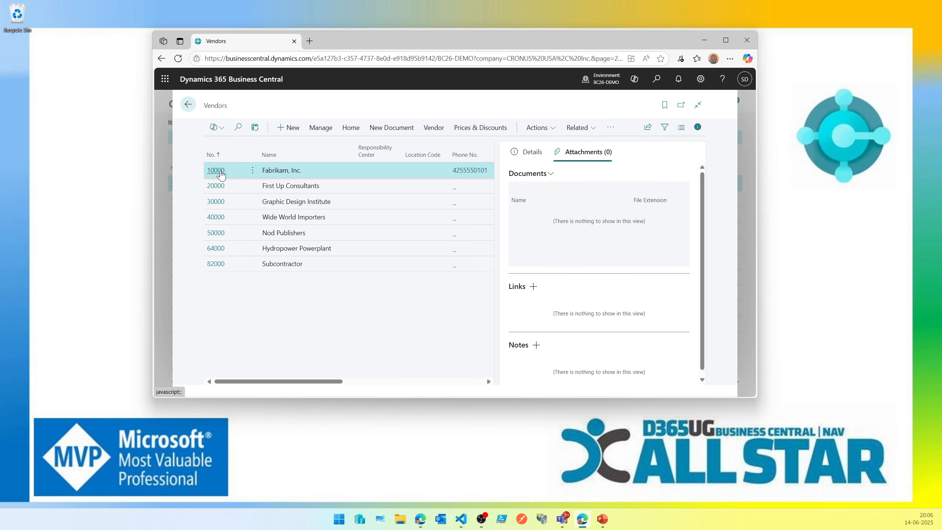
click(221, 173)
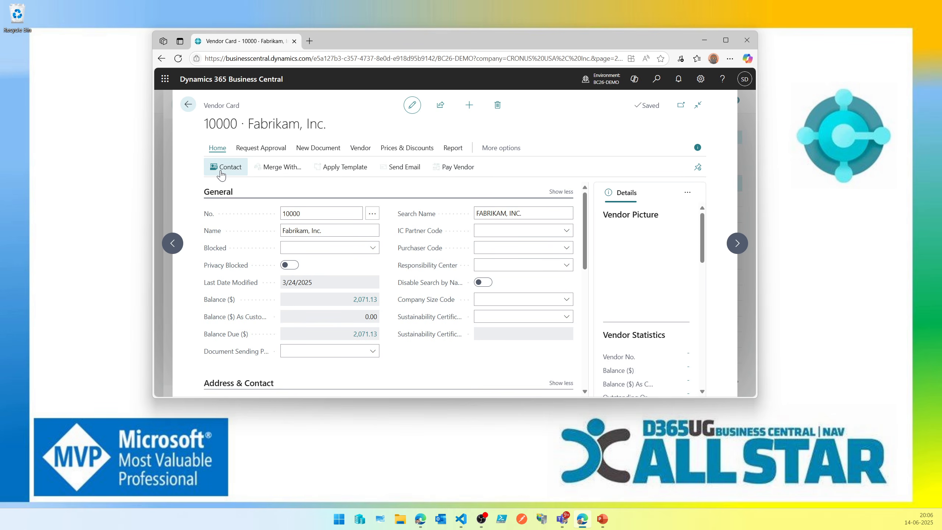
click(255, 149)
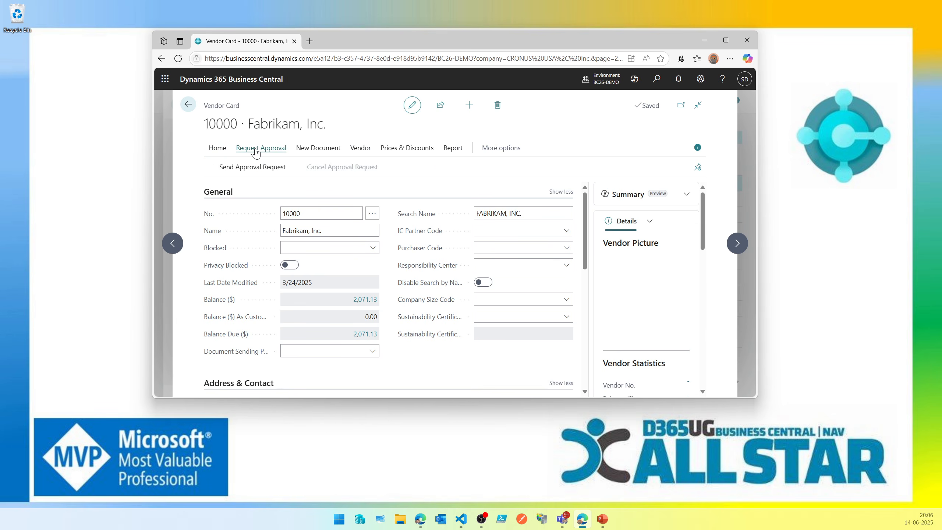
click(320, 149)
click(360, 150)
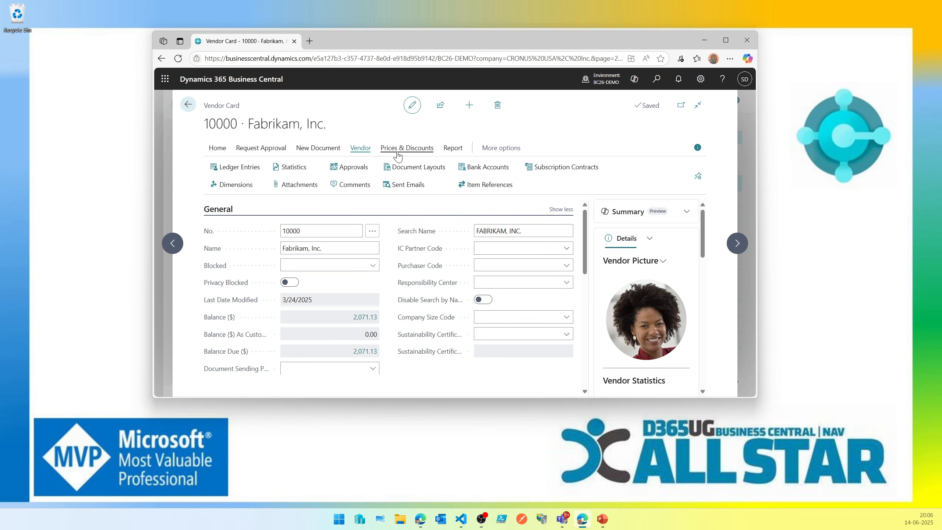
click(490, 188)
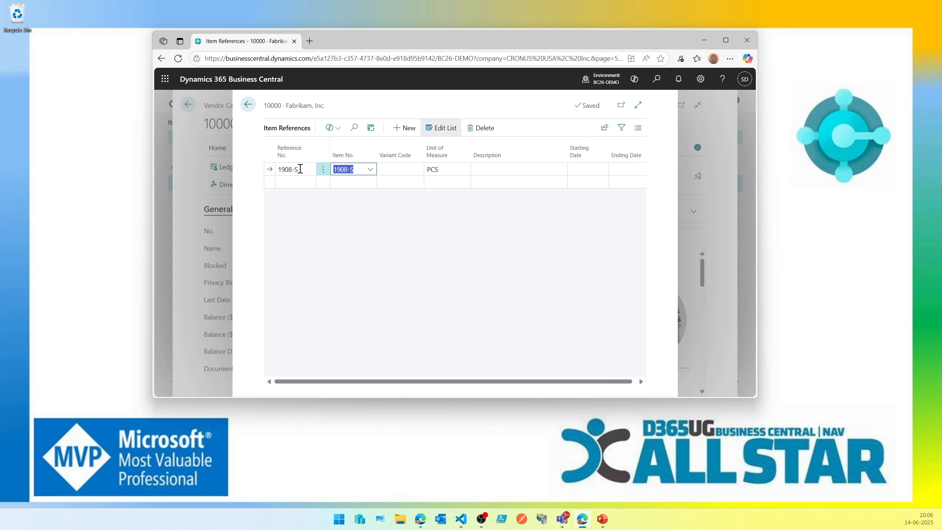
Inspect the variant code choices and remaining columns of the item reference for 1908-S, and return to the vendor card
click(400, 170)
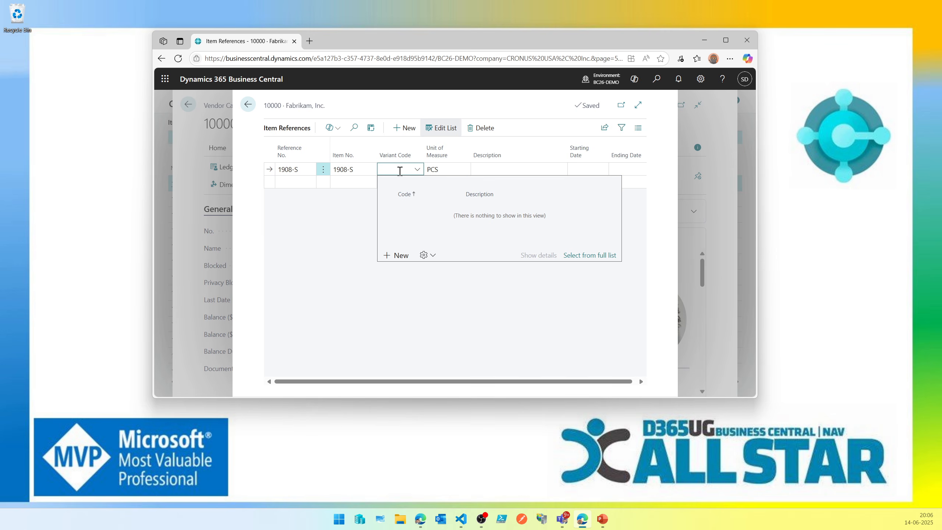
key(Escape)
click(646, 382)
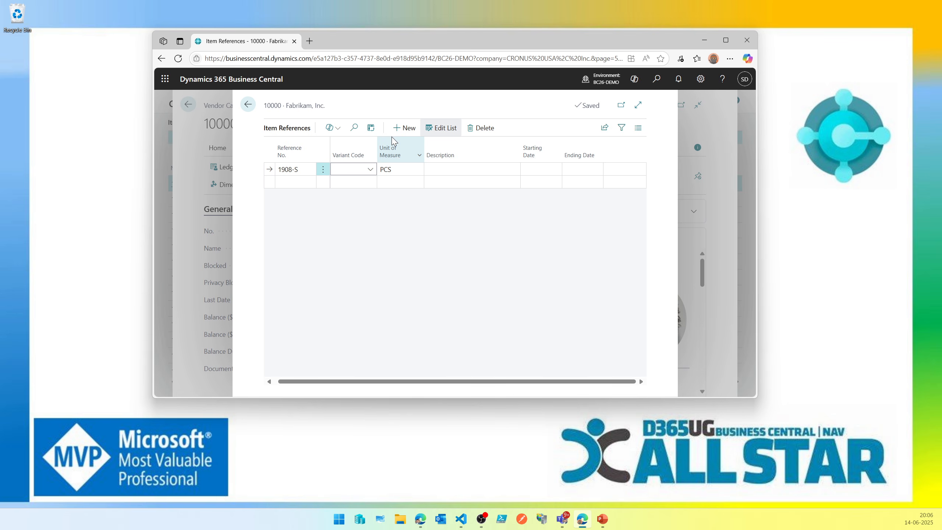
click(249, 105)
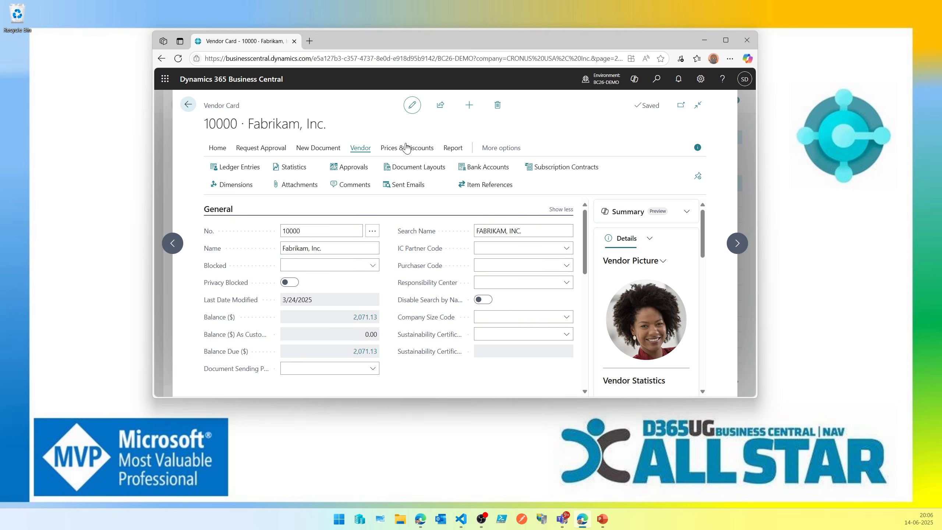
click(407, 148)
click(453, 148)
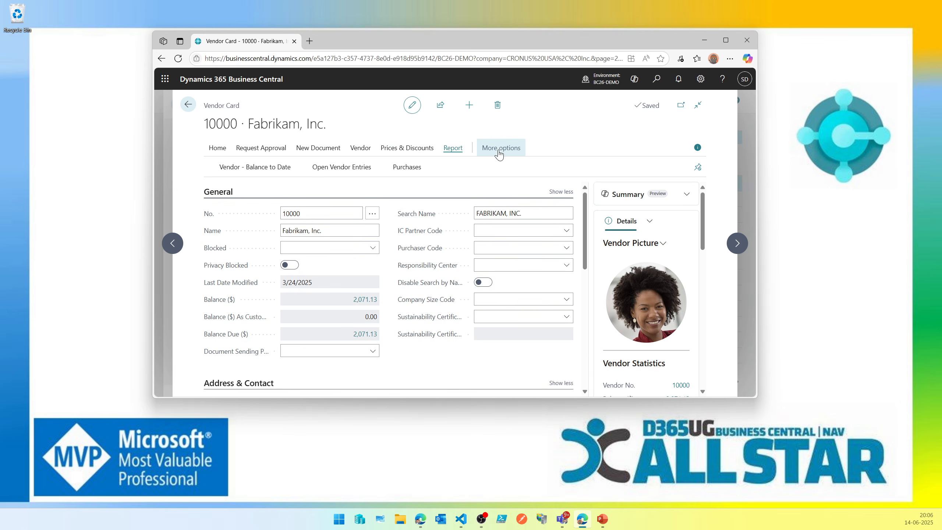
click(499, 149)
click(485, 152)
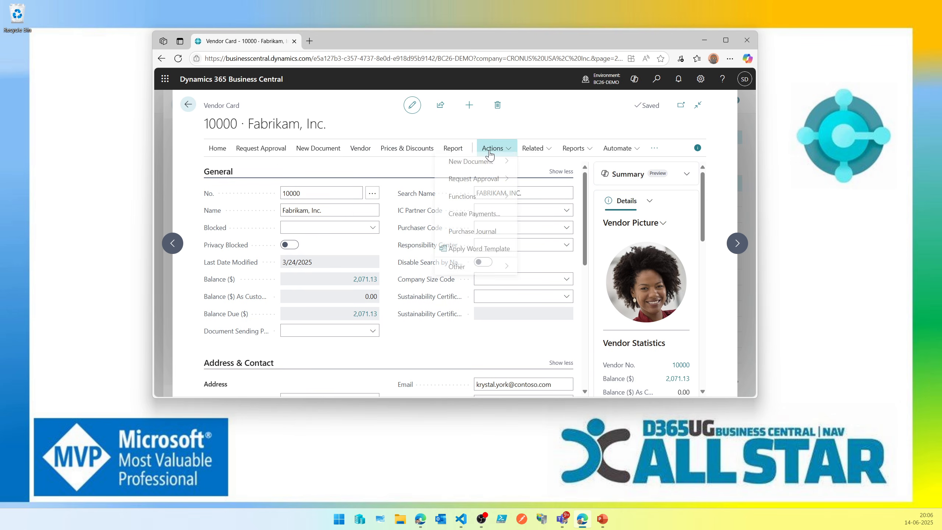
Search for "table inf" and open the Table Information page
click(655, 80)
text(table inf)
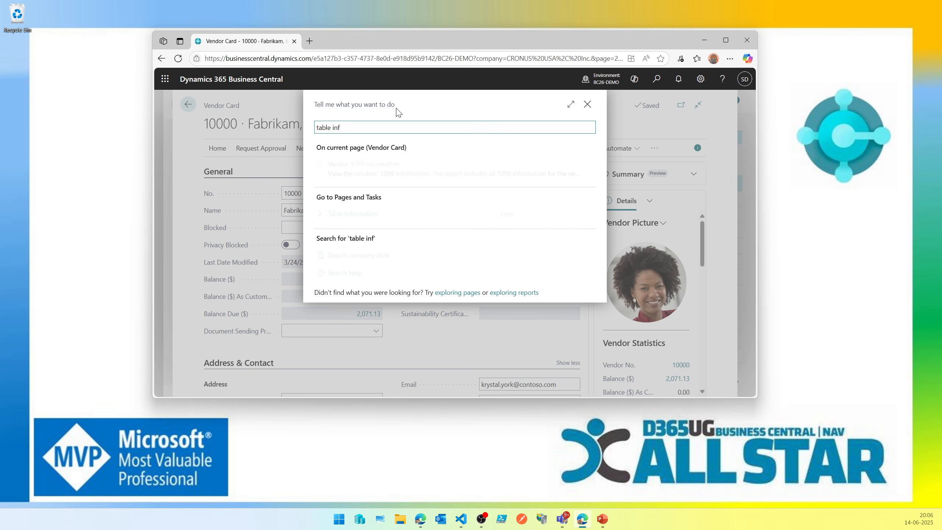
click(363, 215)
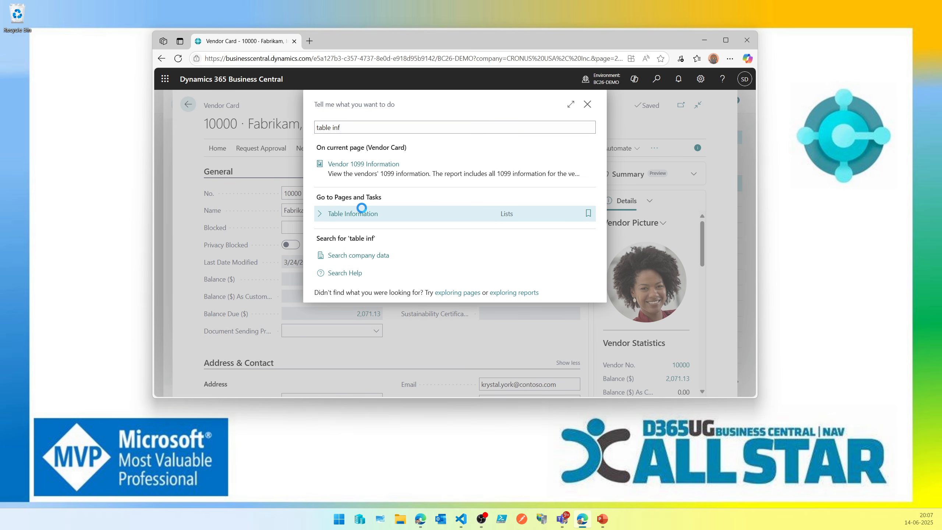
click(361, 210)
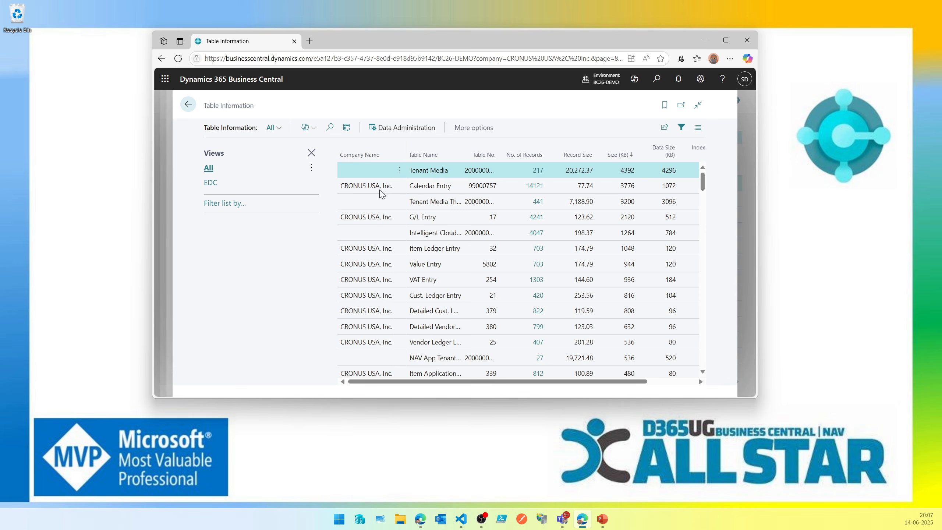
Try to find the table by searching the table list for "Vendor Item*"
click(330, 128)
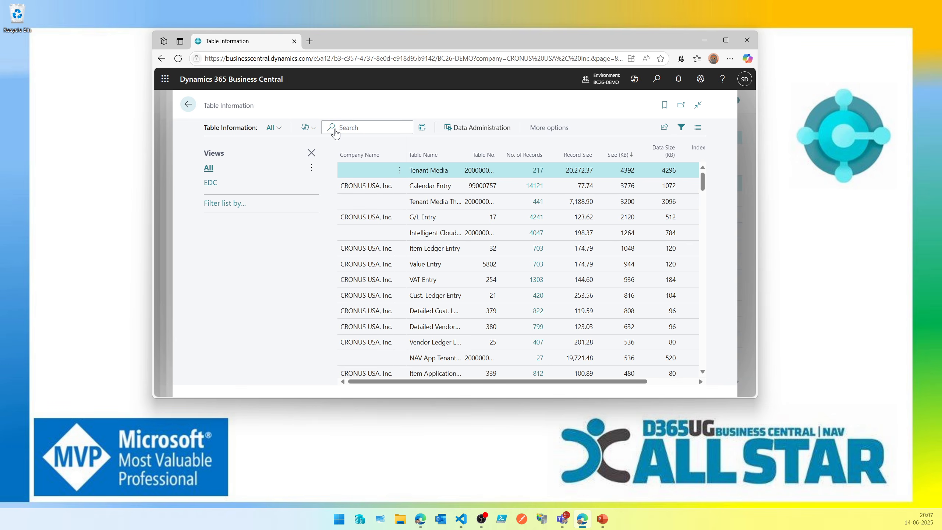
text(Vendor Item)
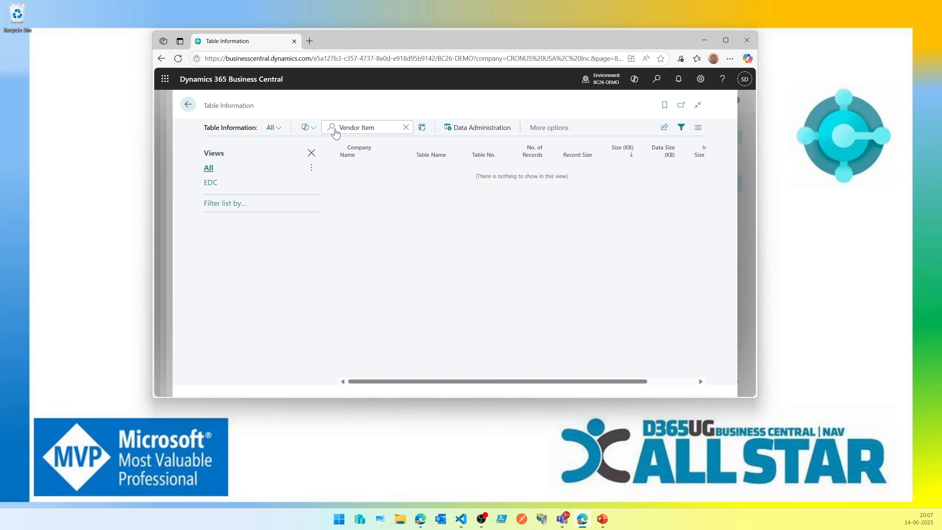
text(*)
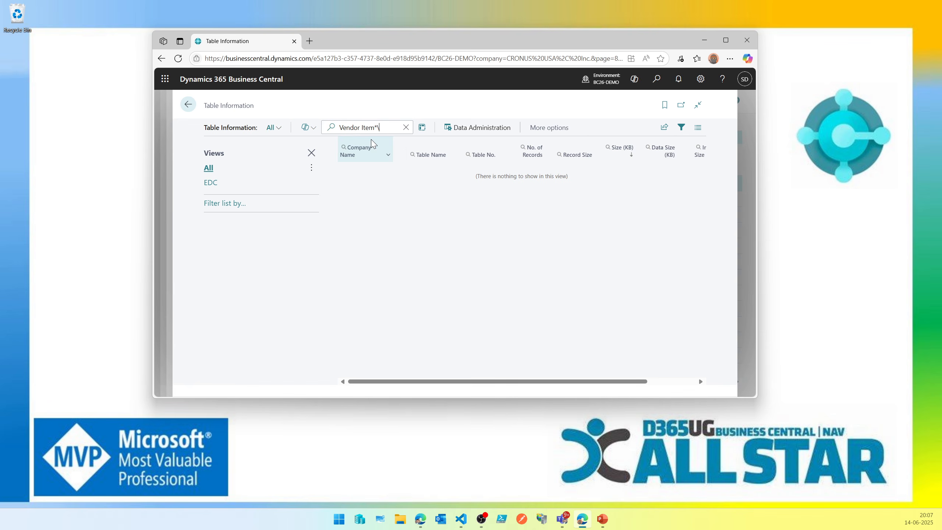
mouse_move(372, 143)
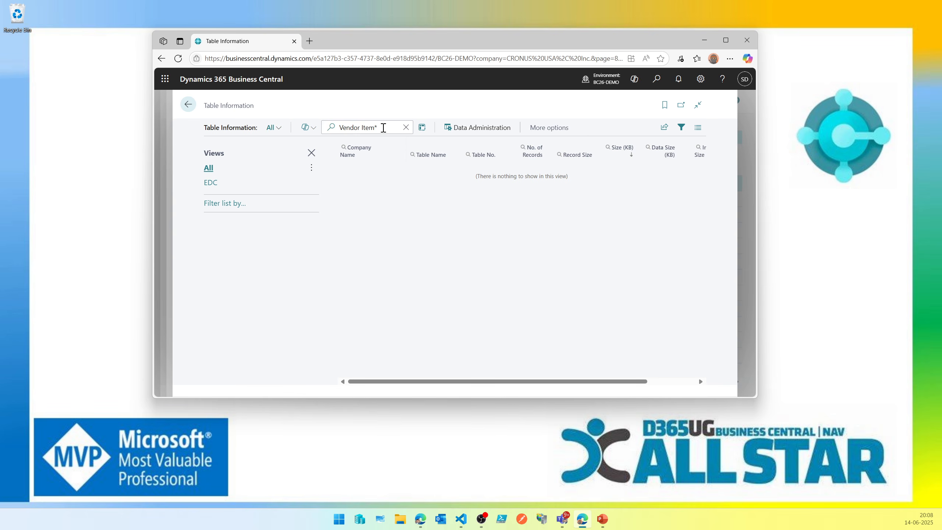
Search the table list for "*Vendor*" and widen the Table Name column to fit the full names
double_click(384, 128)
drag(384, 127, 336, 127)
triple_click(350, 128)
text(*Vendor*)
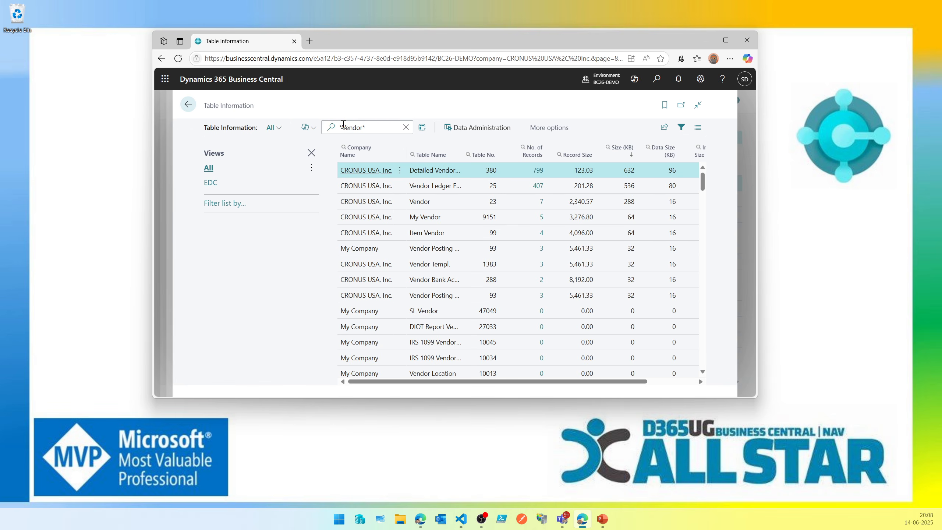
double_click(463, 147)
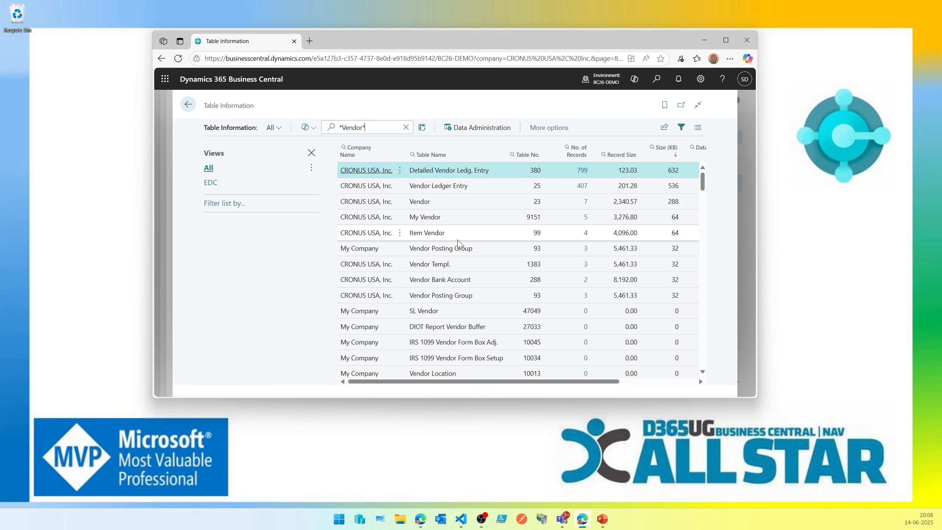
Open the records of the Item Vendor table for CRONUS USA, Inc
scroll(459, 243, down, 2)
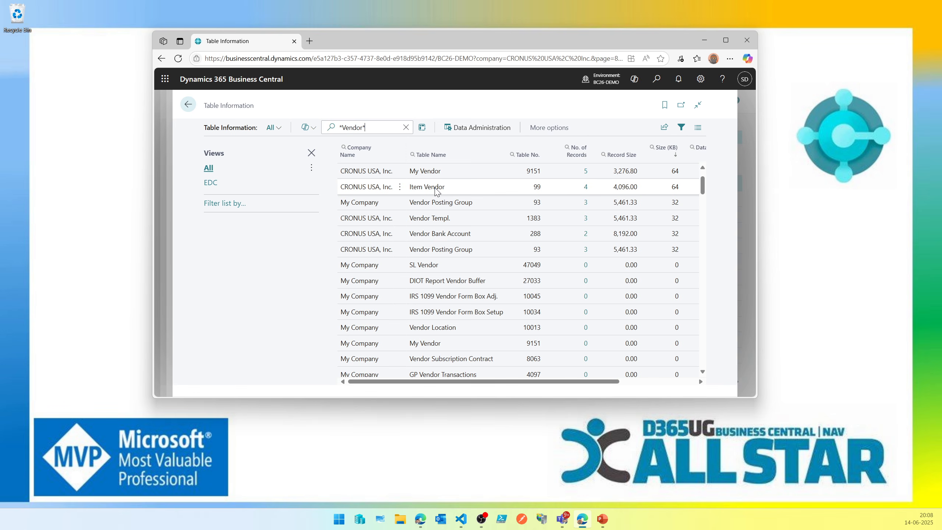
click(587, 187)
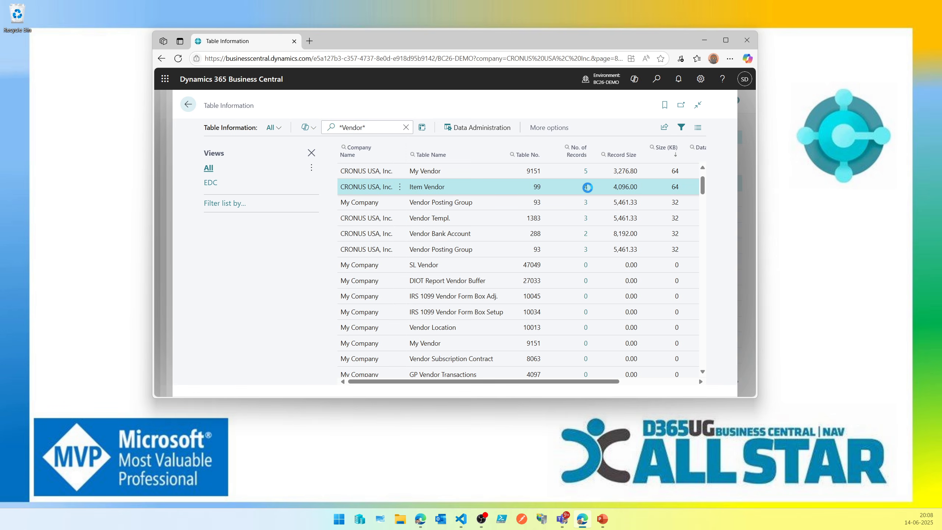
click(586, 188)
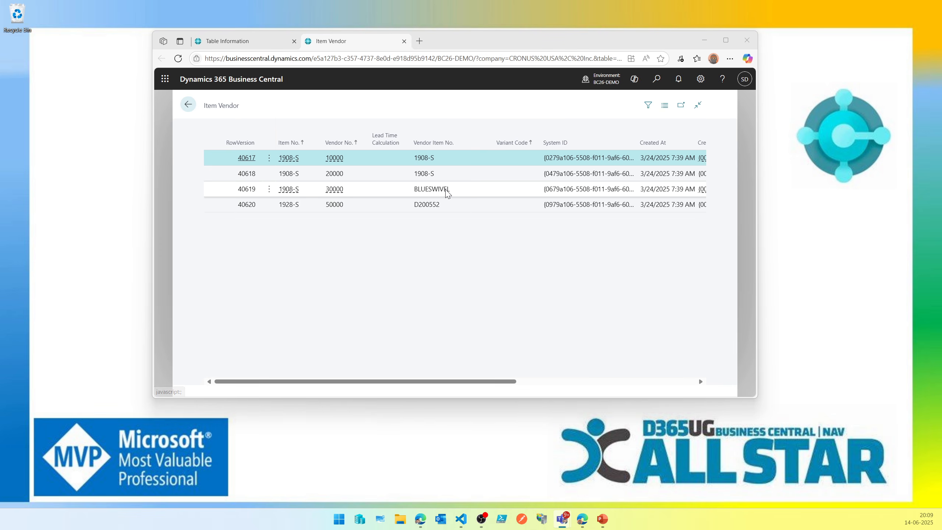
Examine the vendor item number on the line for item 1908-S and vendor 30000, and close the Item Vendor table
double_click(431, 189)
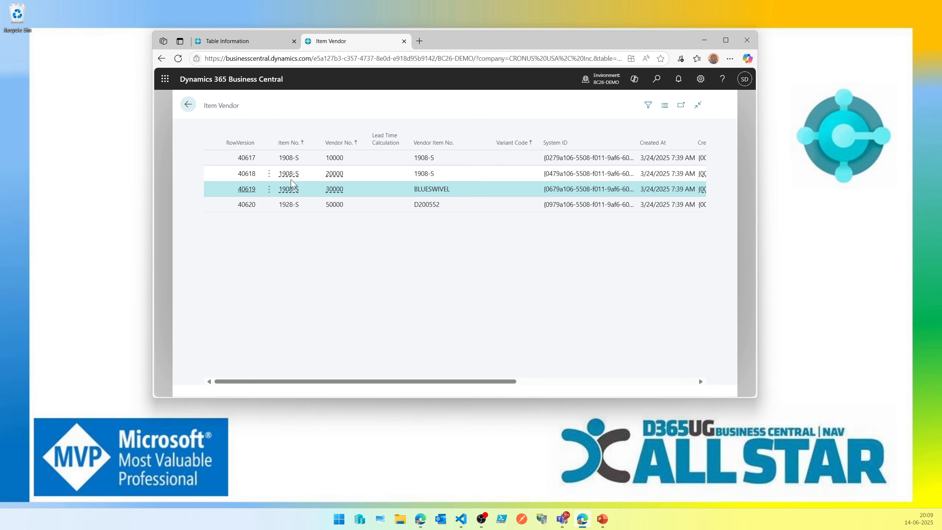
double_click(439, 185)
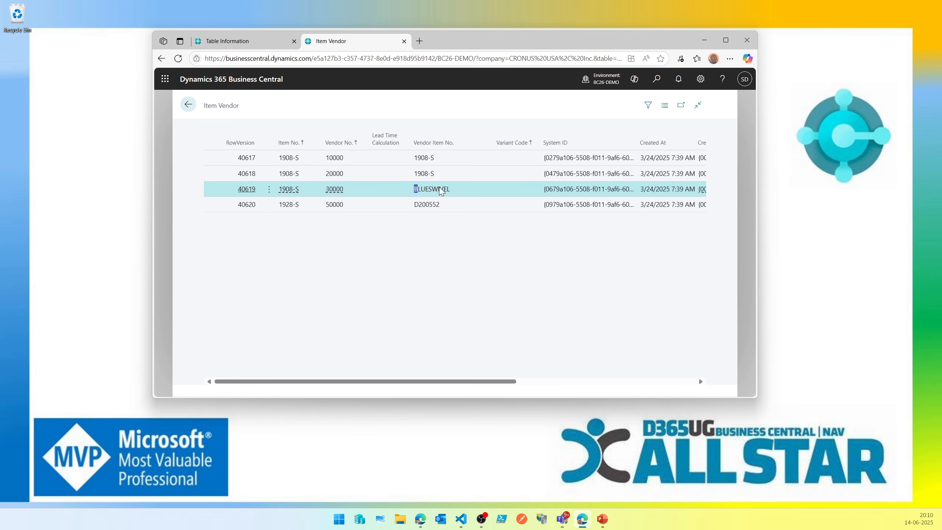
mouse_move(438, 196)
mouse_down()
mouse_move(447, 206)
mouse_move(449, 193)
mouse_up()
click(189, 109)
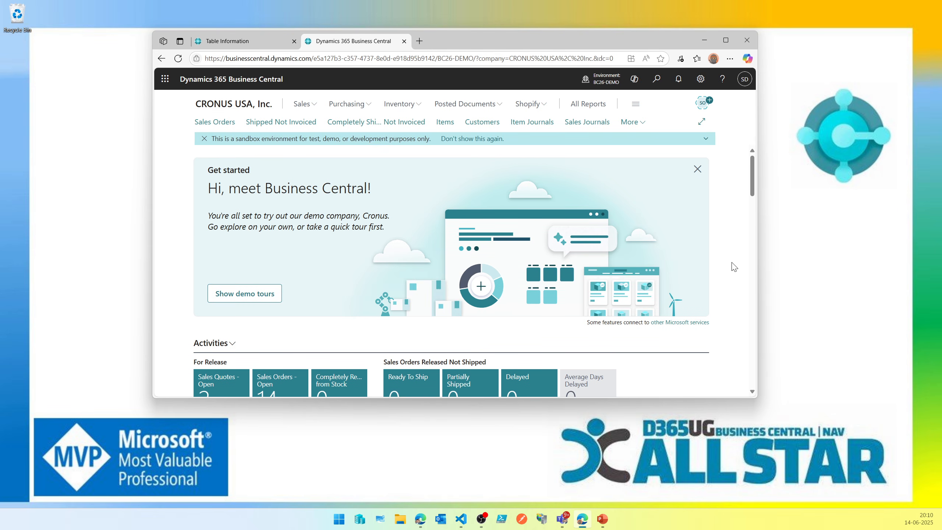
Close the Table Information tab, minimize the browser and switch to the BC26 project in Visual Studio Code
click(294, 42)
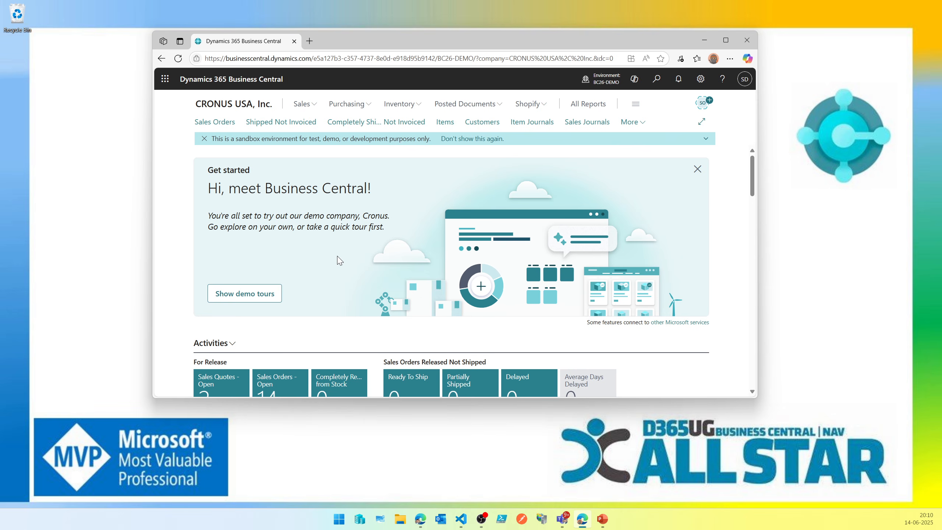
click(704, 45)
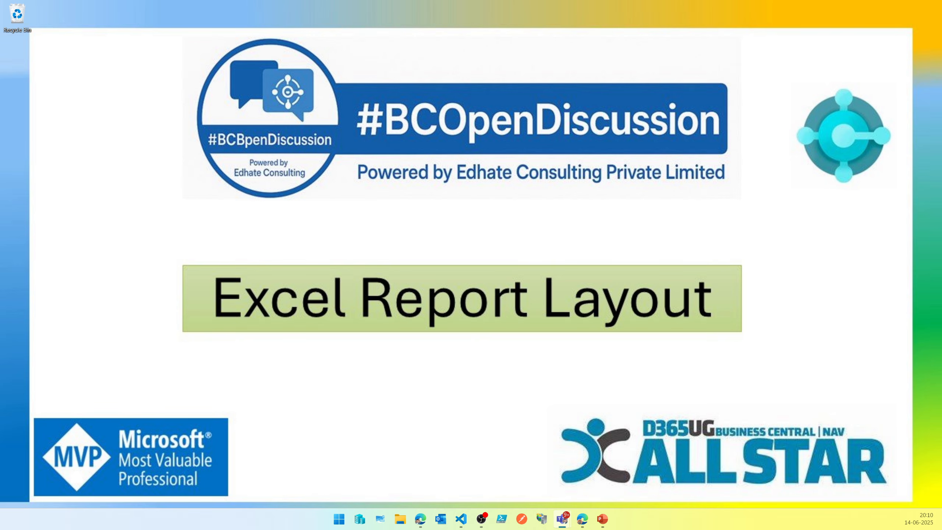
key(alt+Tab)
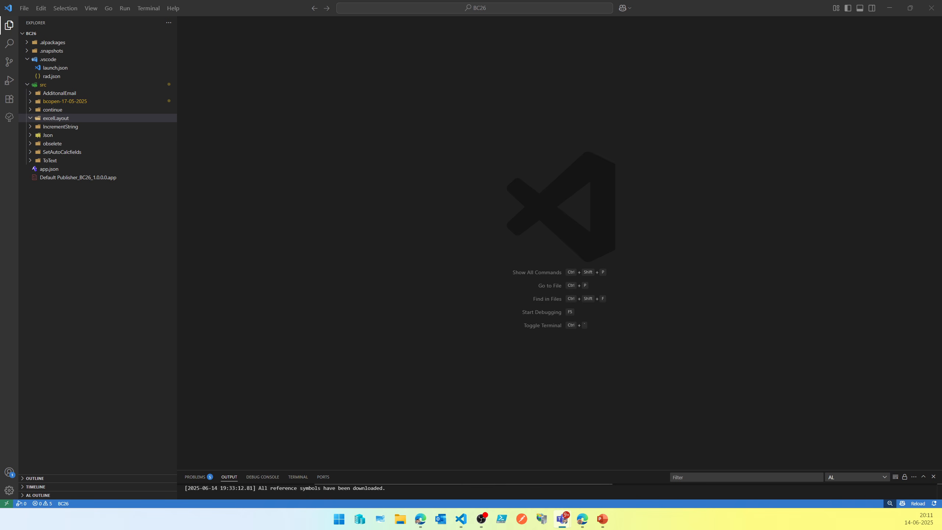
Make the editor window fill the screen and enlarge its interface by two zoom levels
click(908, 13)
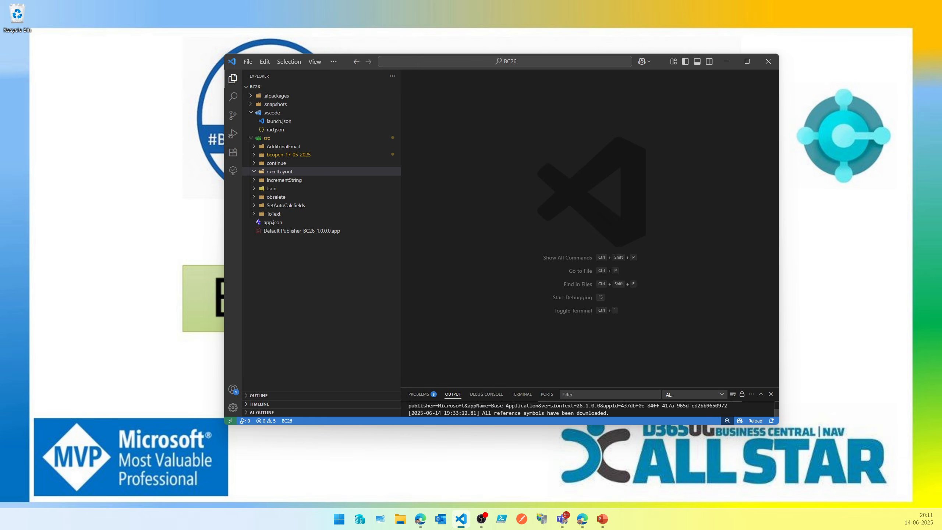
click(746, 63)
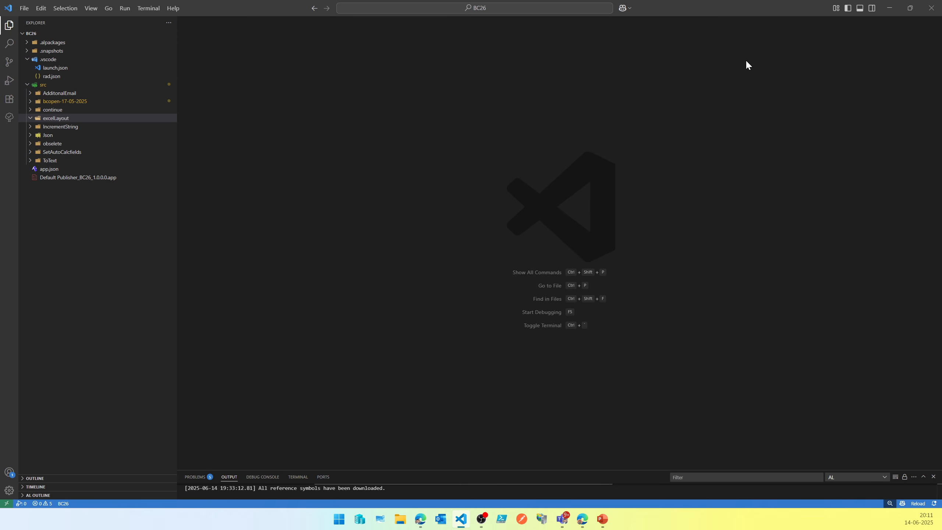
key(ctrl+equal)
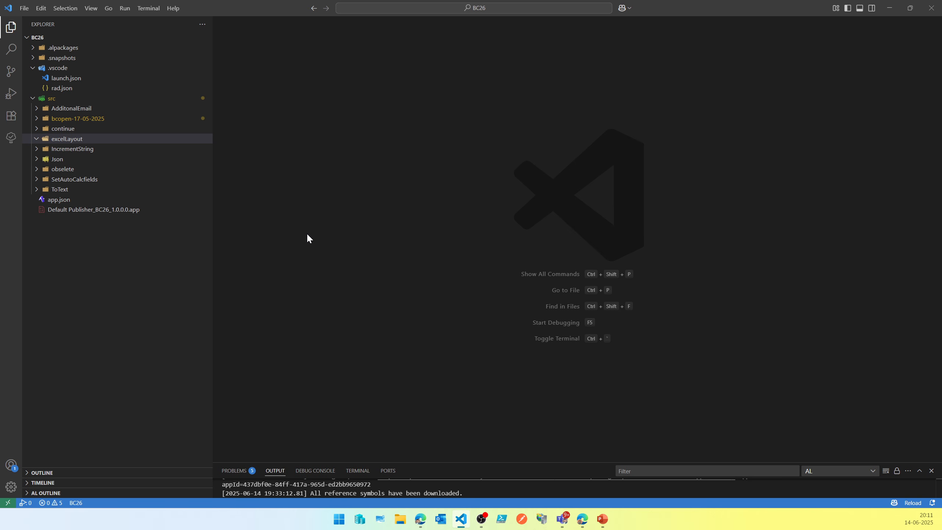
key(ctrl+equal)
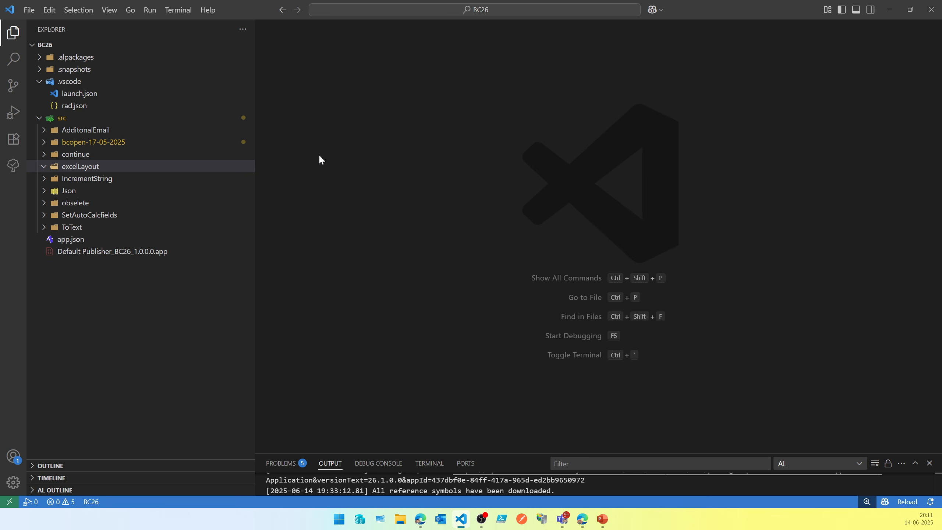
Start the AL file wizard for a new report in the excelLayout folder
click(117, 170)
right_click(116, 173)
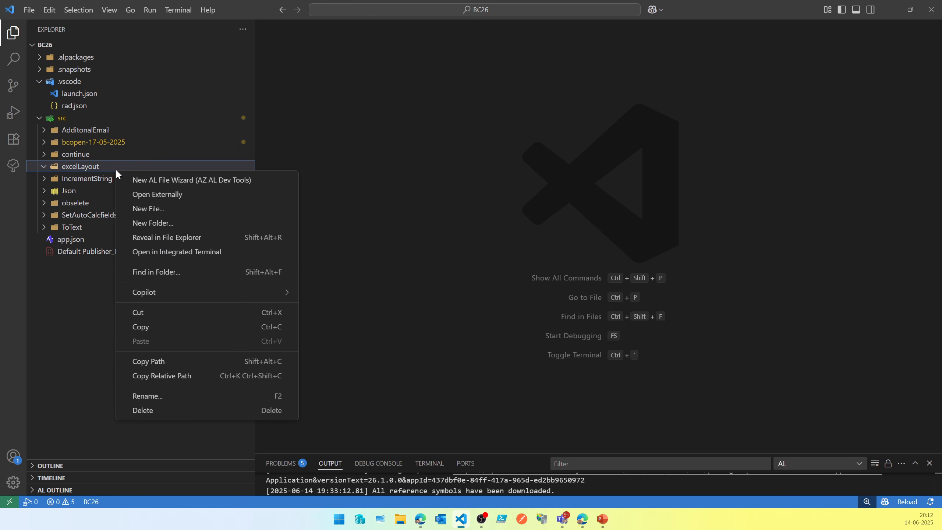
click(165, 180)
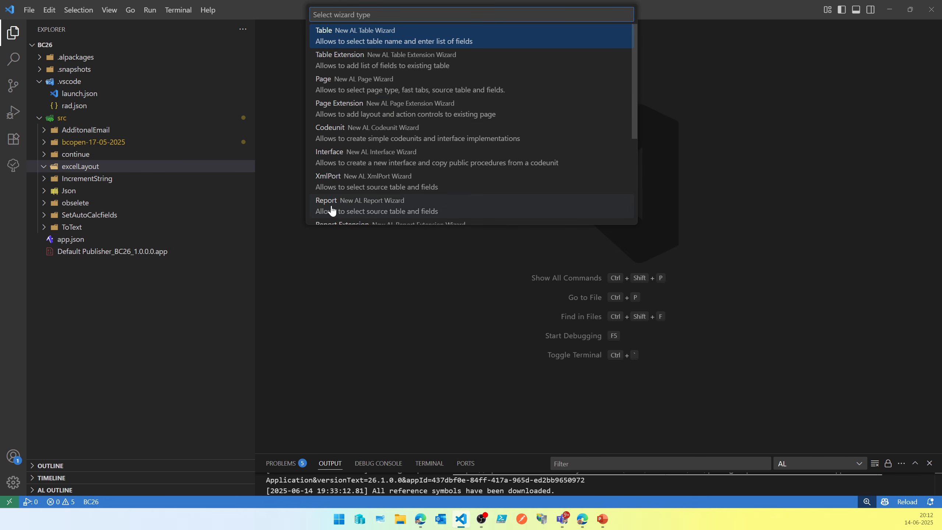
click(332, 208)
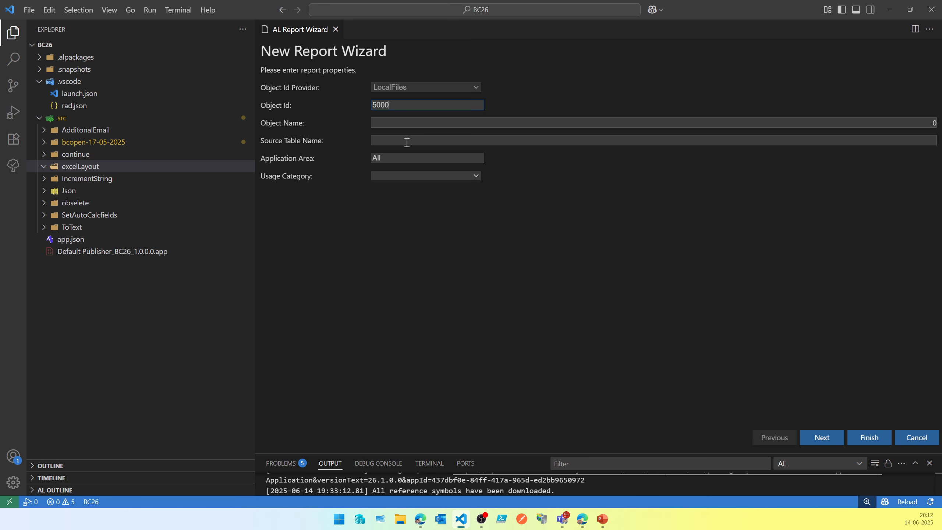
Set the new report's object ID to 50015 and its object name to "SDH Test Excel Layout"
key(BackSpace)
text(15)
text(SDH )
text(Test Excel)
text( Layout)
Set Customer as the source table and ReportsAndAnalysis as the usage category, and continue to the field selection
text(Customer)
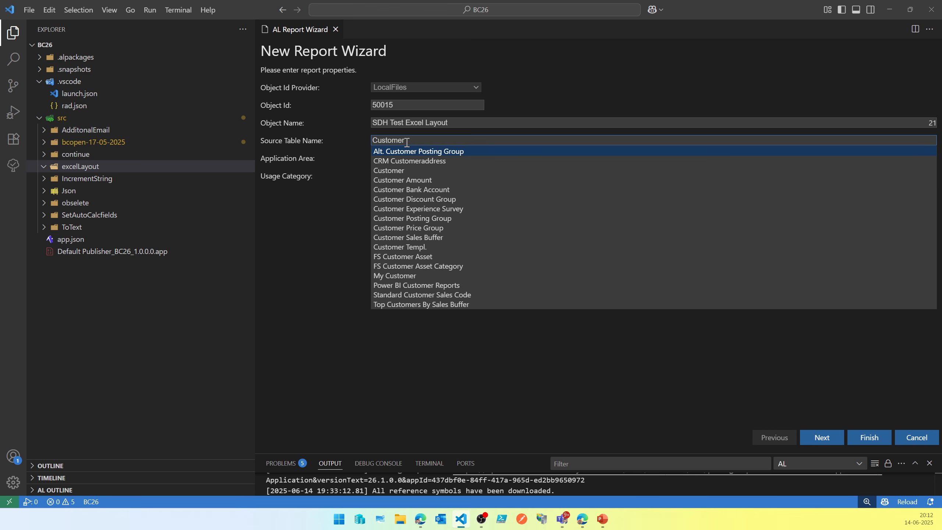
key(Down)
key(Down)
key(Return)
key(Tab)
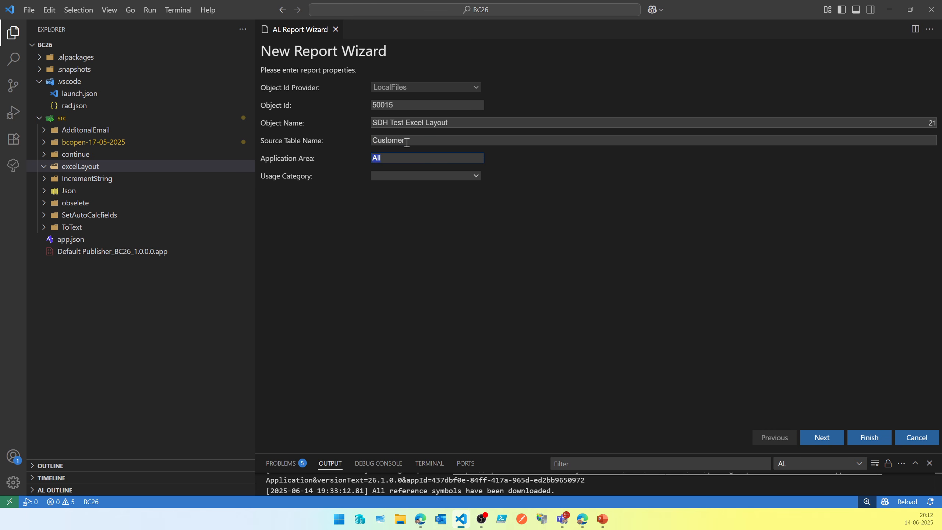
key(Tab)
key(r)
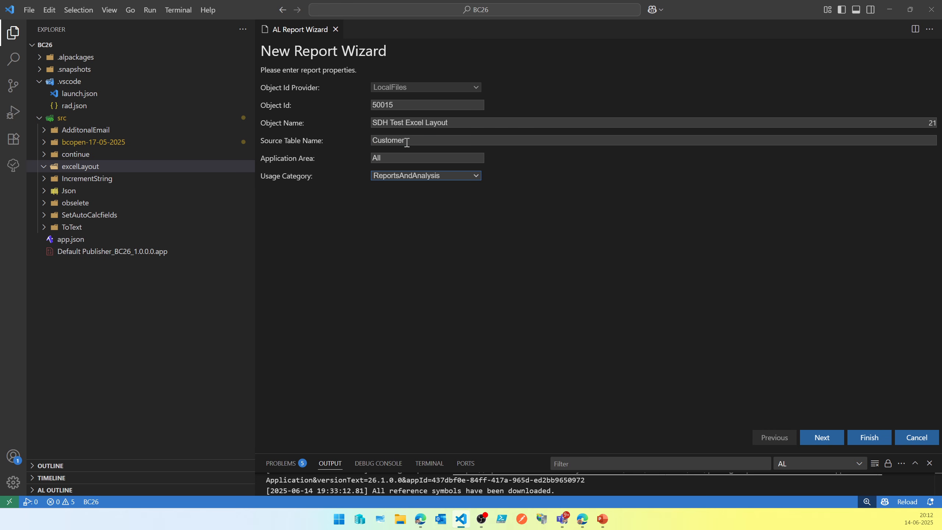
click(822, 440)
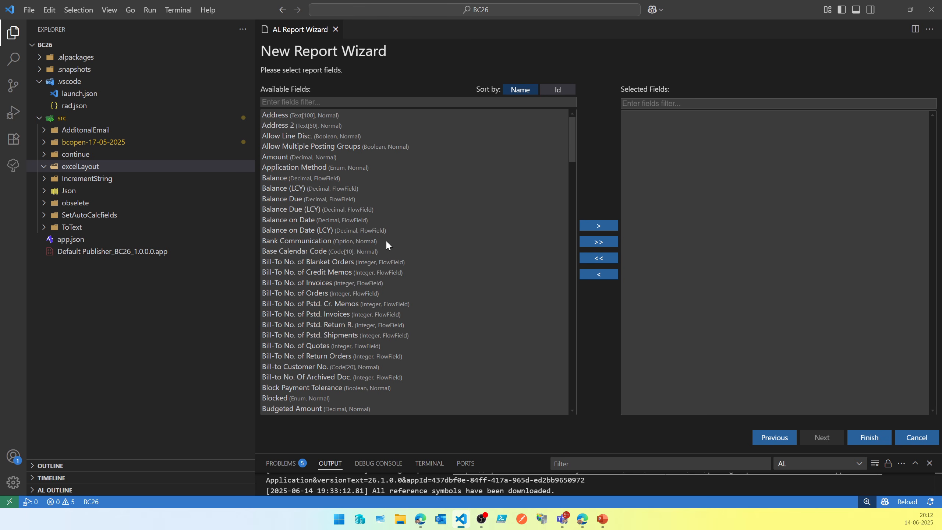
Add the No. and Name fields of the Customer table to the report's selected fields
click(328, 180)
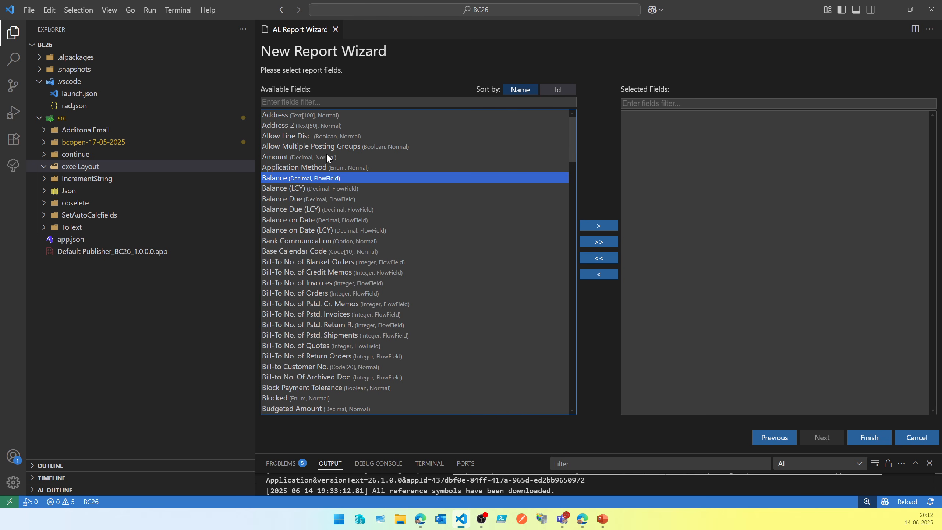
key(n)
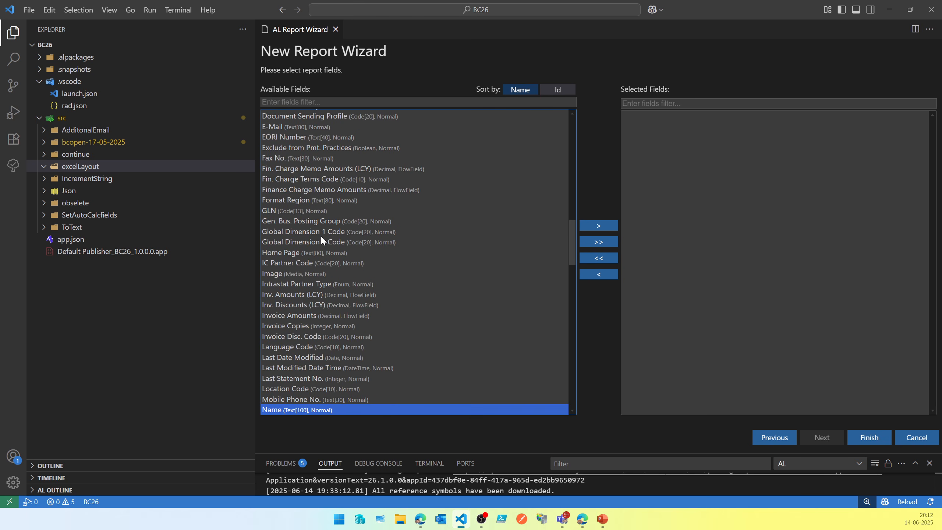
key(Down)
key(Down)
key(Down)
key(Down)
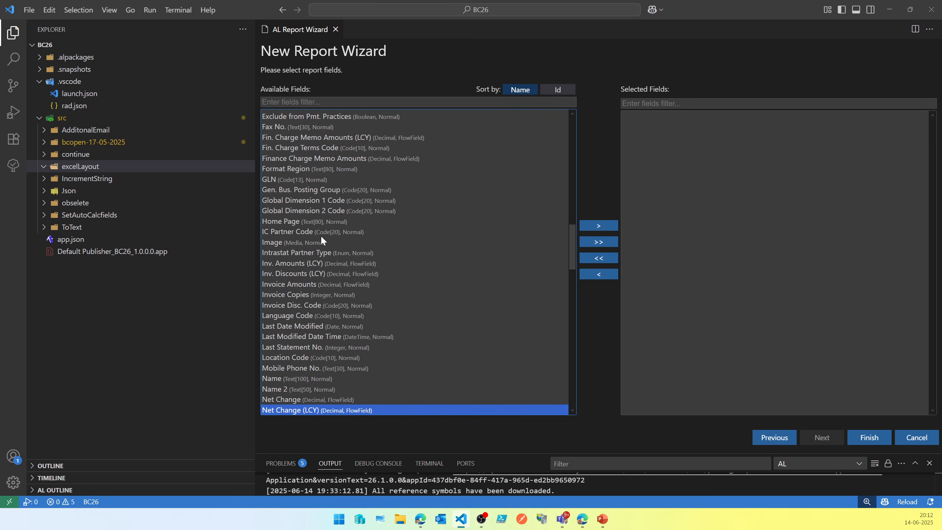
click(587, 226)
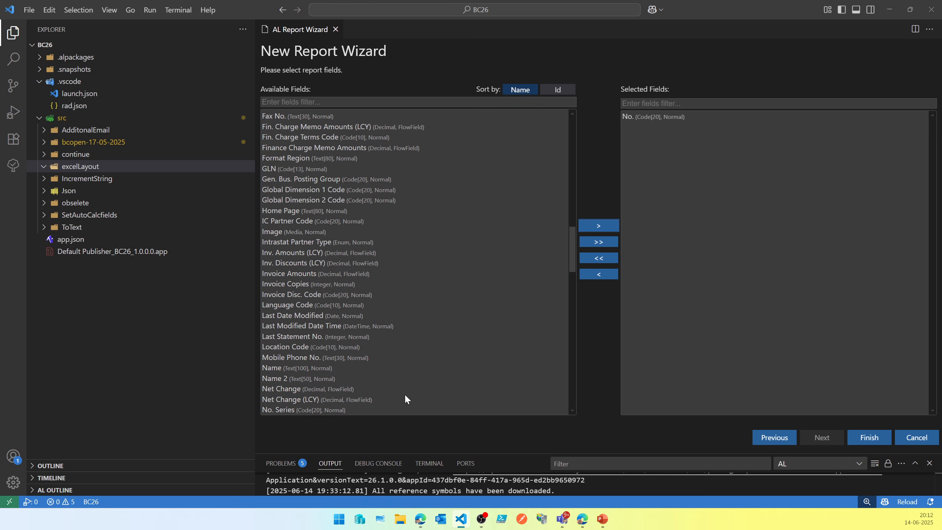
click(301, 368)
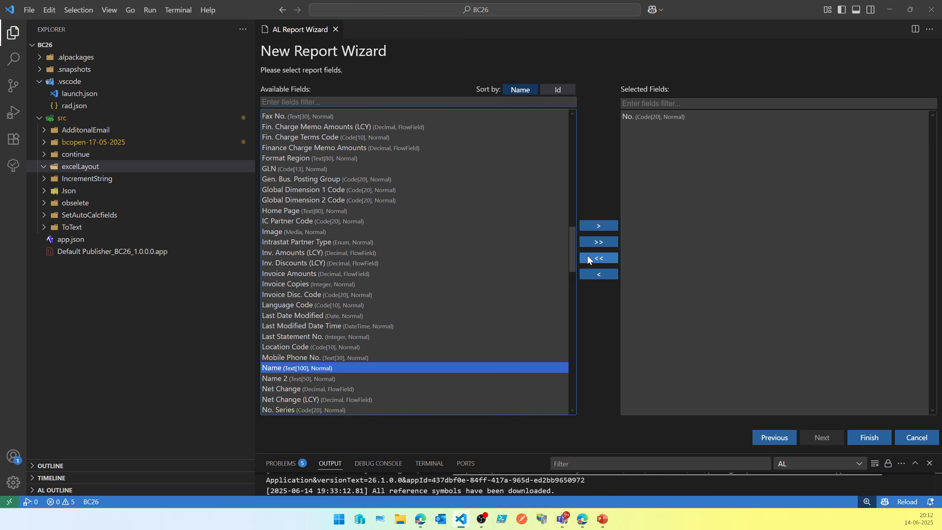
click(599, 230)
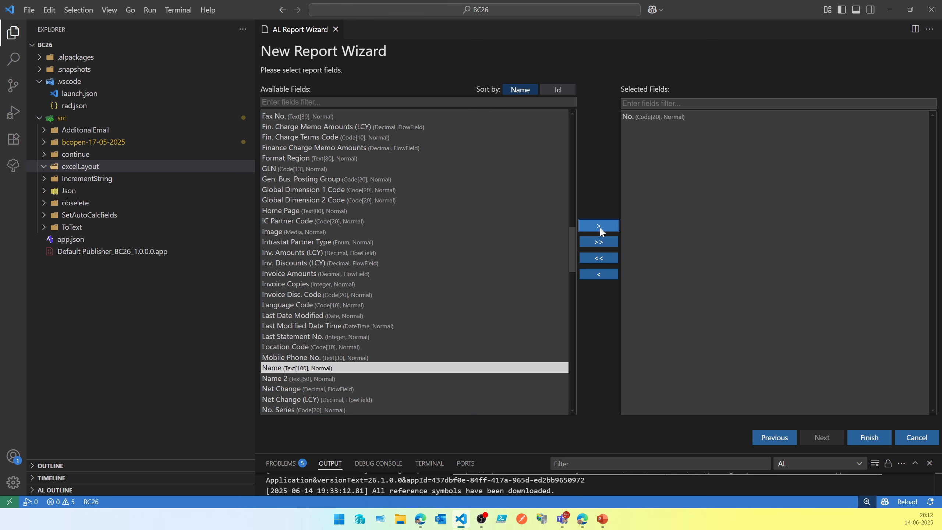
Add the Balance and Balance (LCY) fields to the report's selected fields
scroll(399, 266, up, 3)
scroll(399, 266, up, 8)
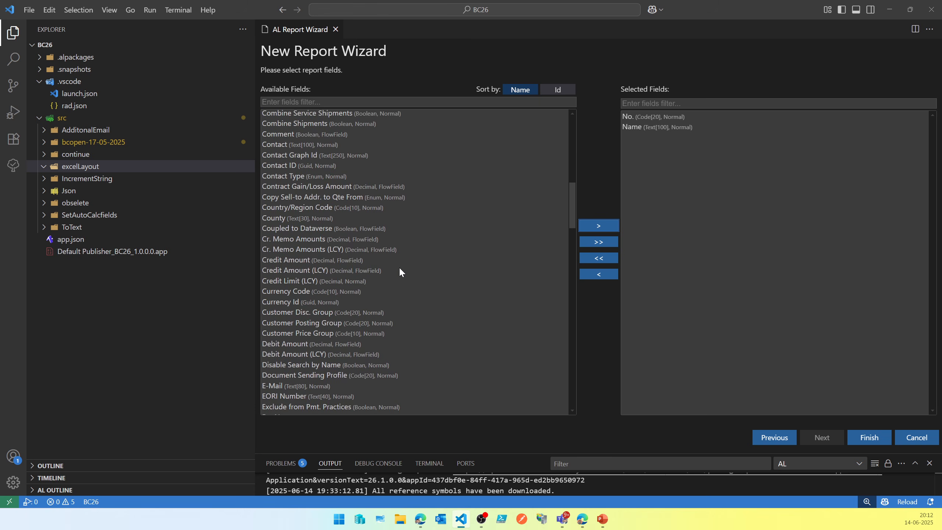
scroll(400, 261, up, 10)
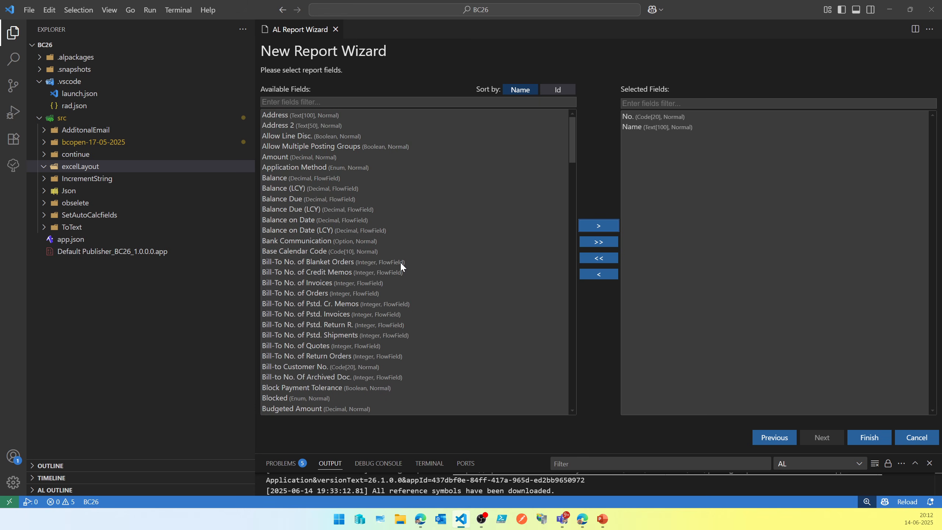
click(321, 195)
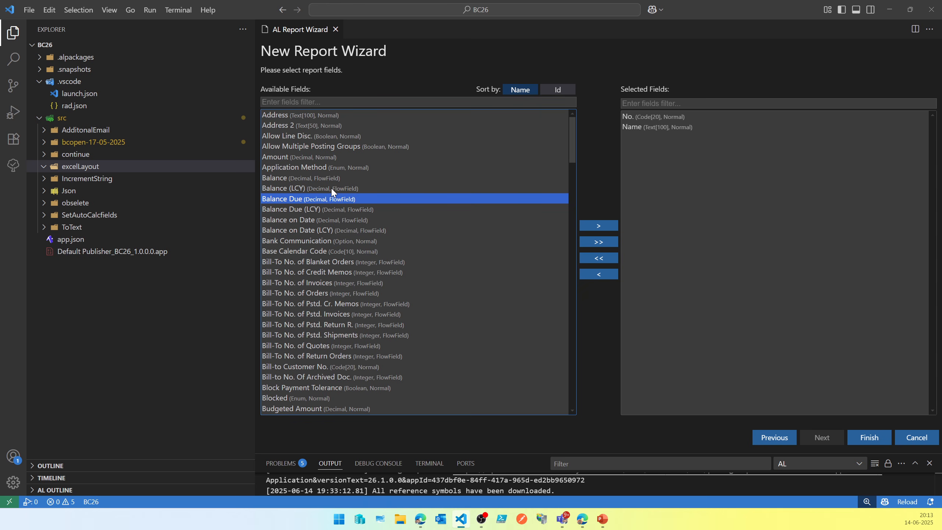
ctrl+click(331, 187)
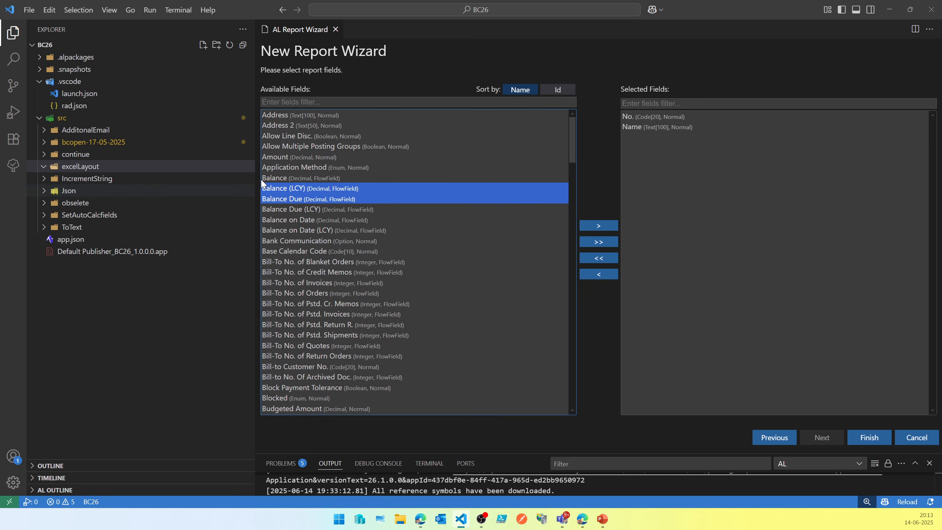
click(298, 178)
ctrl+click(298, 188)
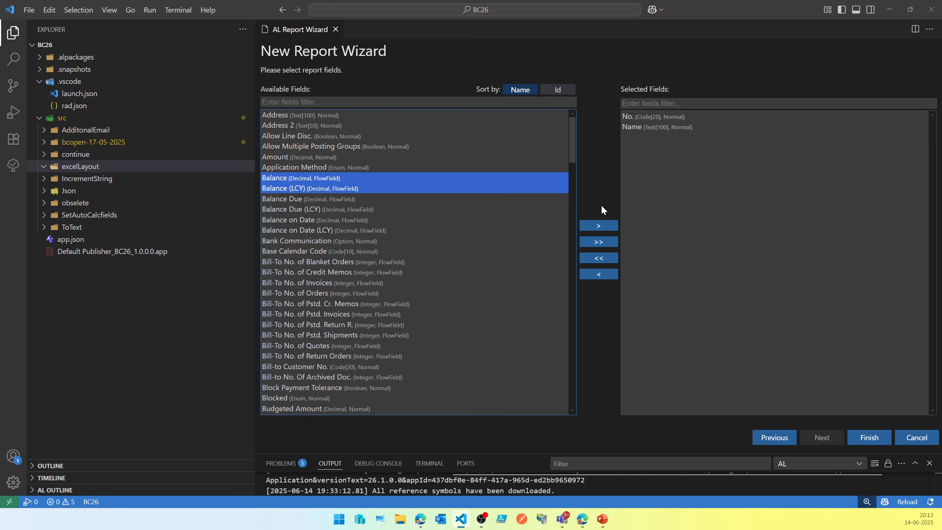
click(605, 226)
Look through the remaining available Customer fields and finish the wizard to generate the report file
click(322, 230)
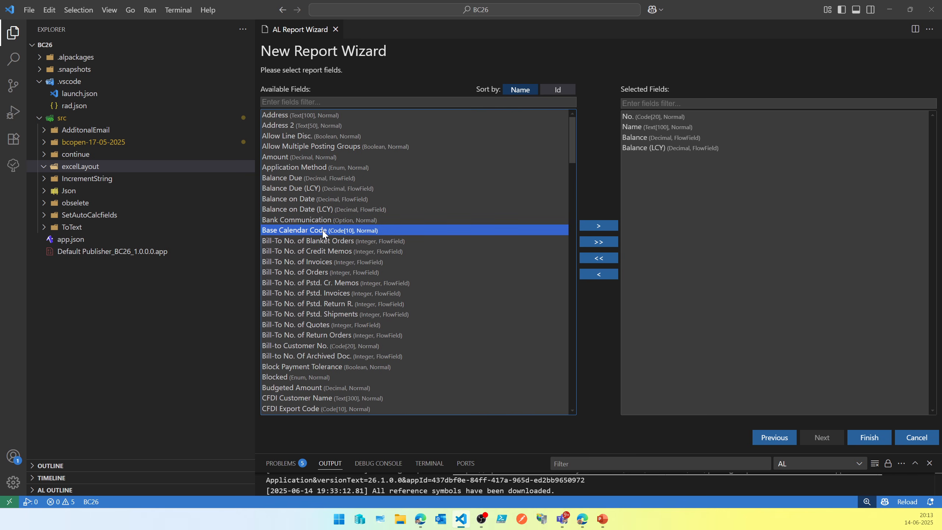
scroll(323, 232, down, 4)
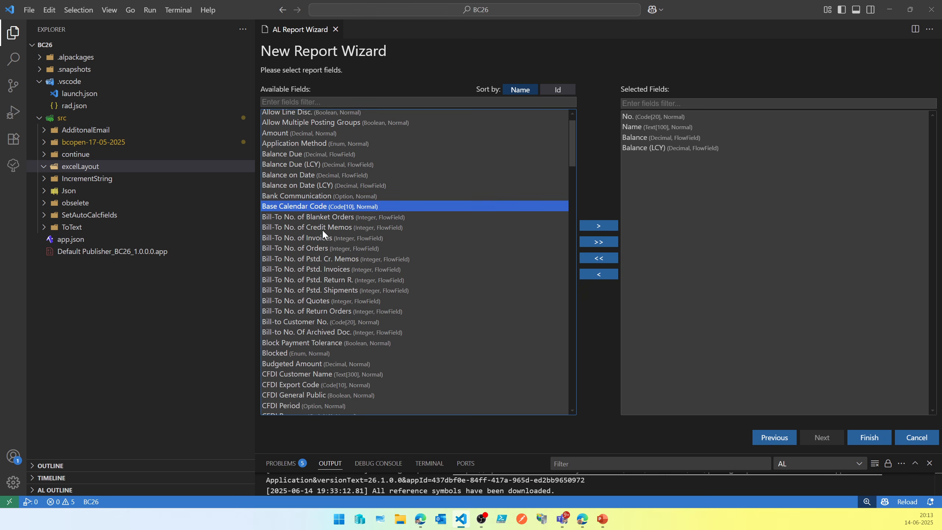
scroll(322, 233, down, 6)
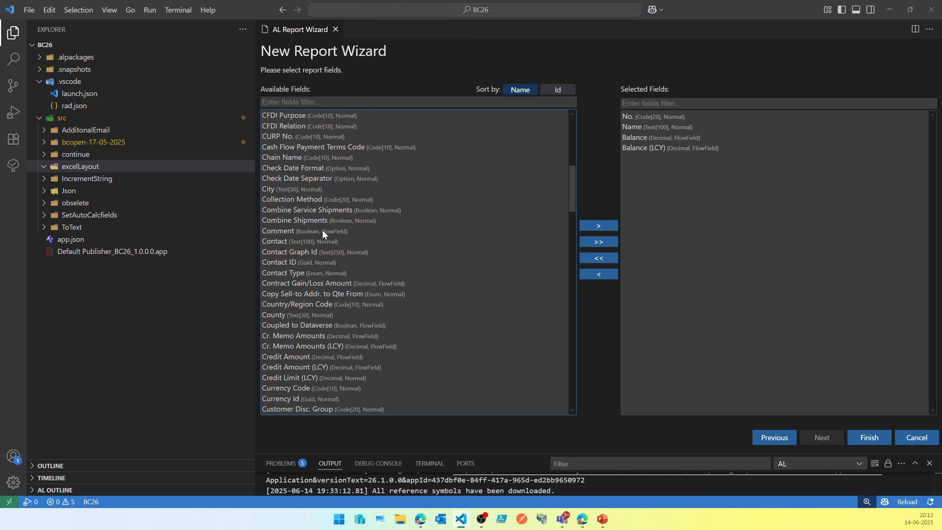
scroll(322, 232, down, 9)
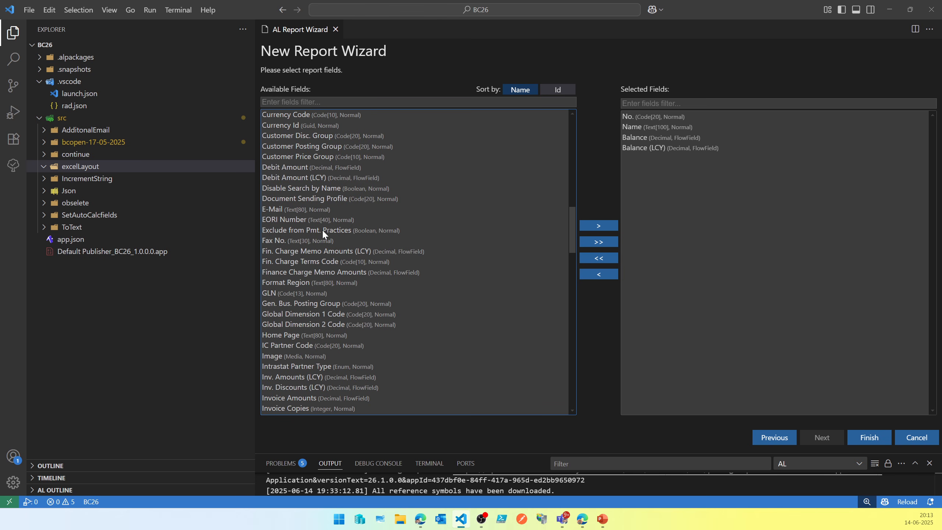
scroll(323, 231, down, 7)
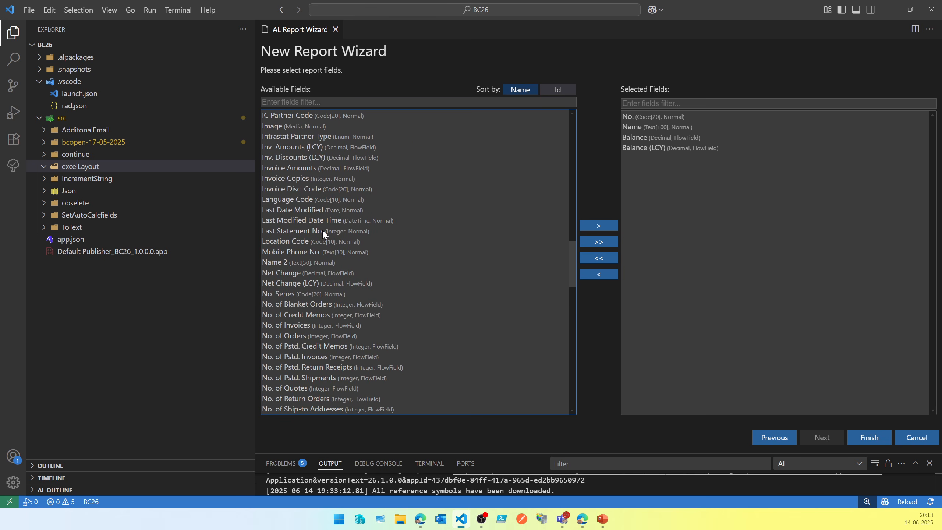
click(872, 439)
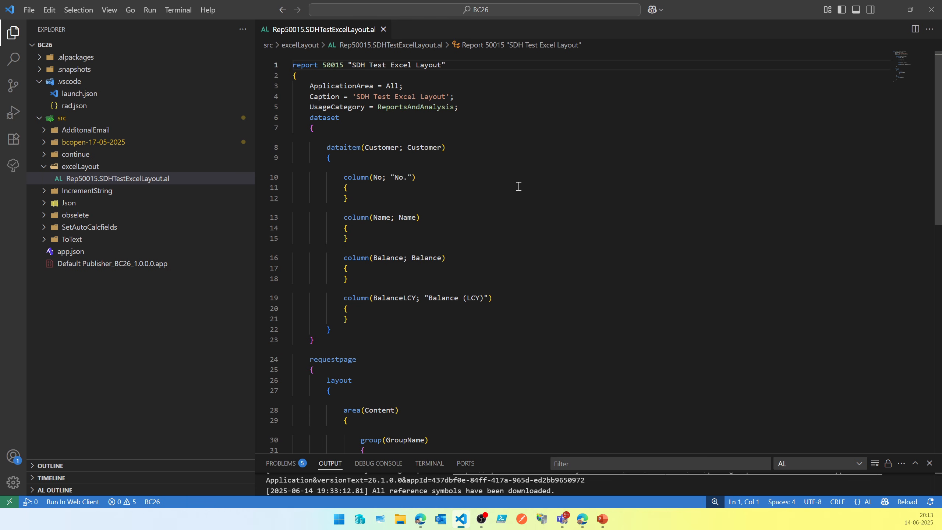
Delete the whole requestpage section from the report code and return to the start of the file
scroll(521, 186, down, 4)
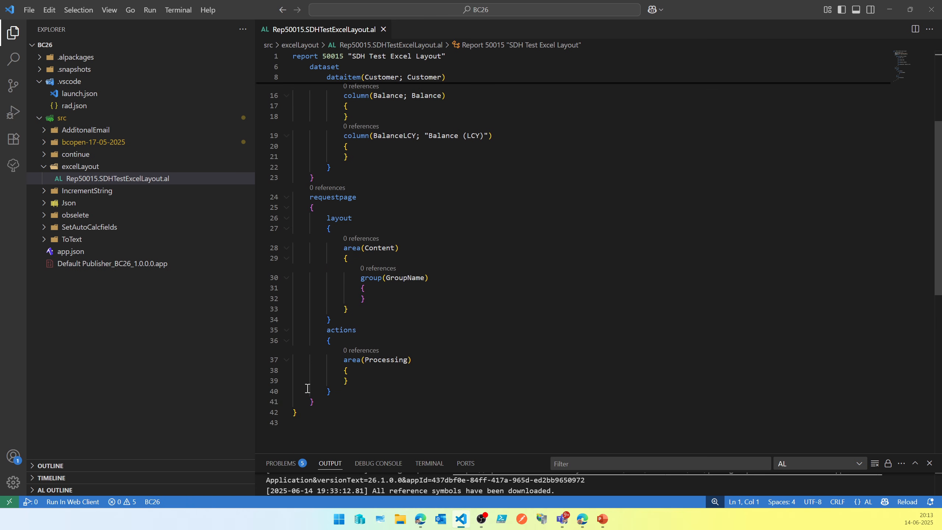
click(325, 401)
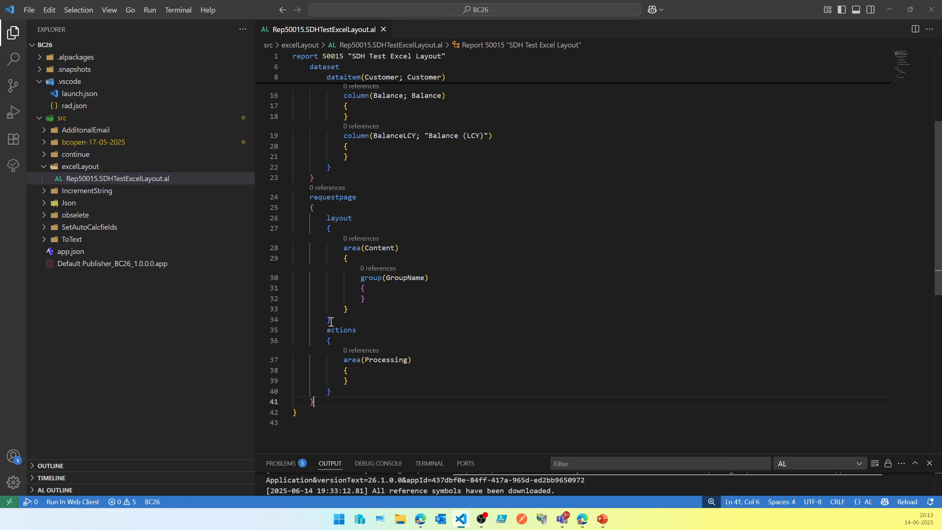
drag(331, 321, 322, 179)
key(Delete)
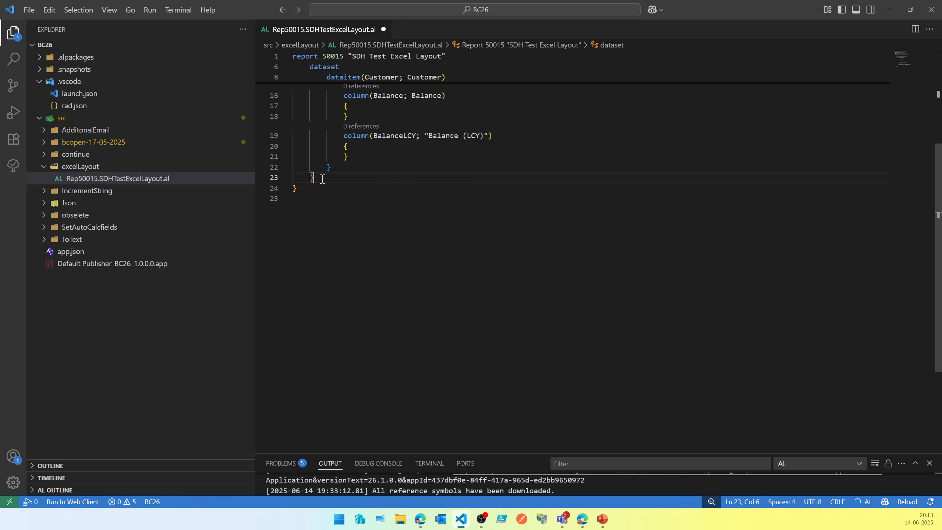
key(ctrl+Home)
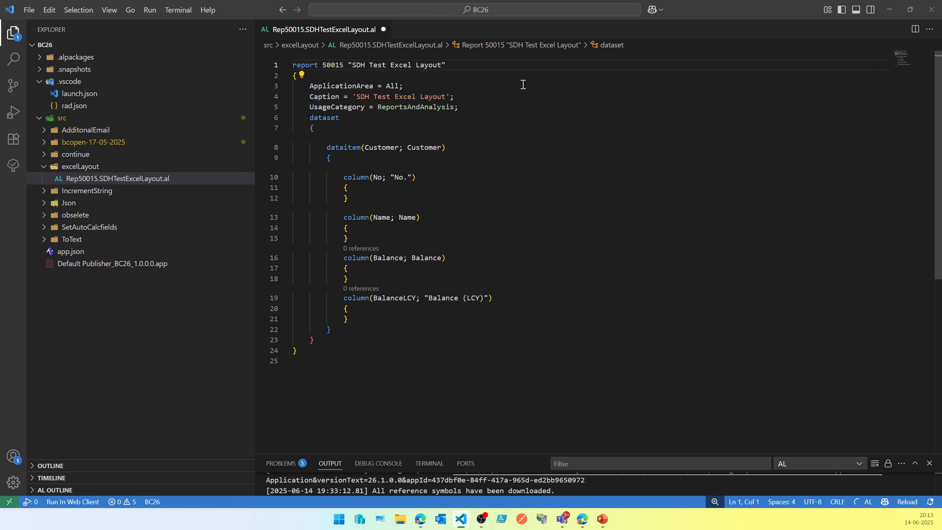
Add an ExcelLayout property with a provisional value of true below UsageCategory in the report code
click(474, 106)
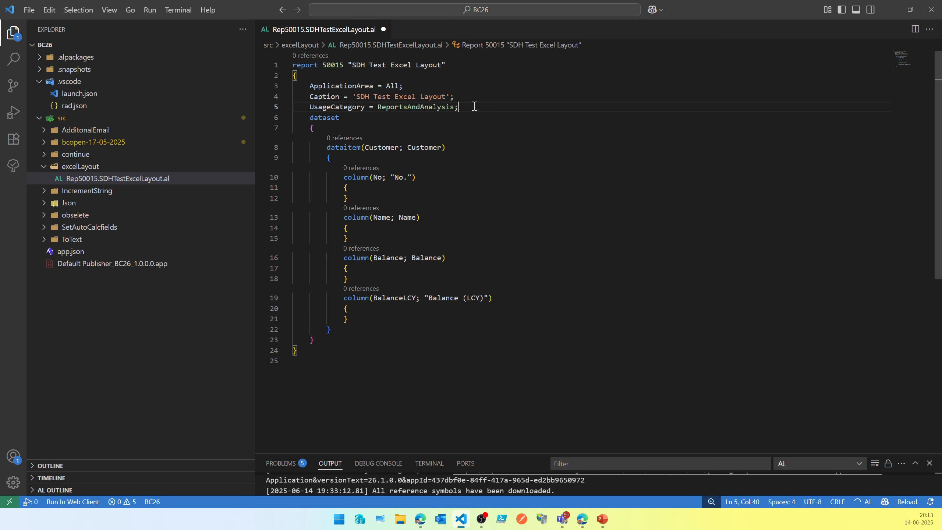
key(Return)
key(ctrl+space)
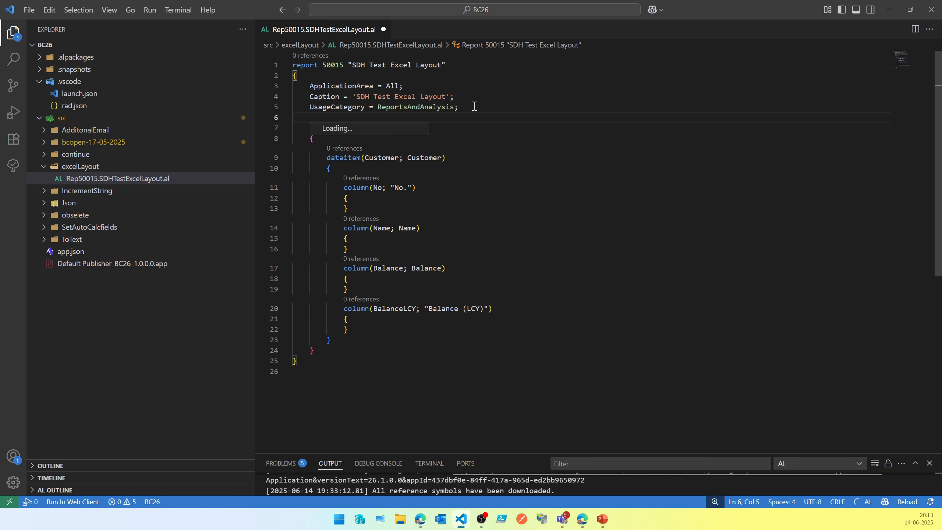
text(layout)
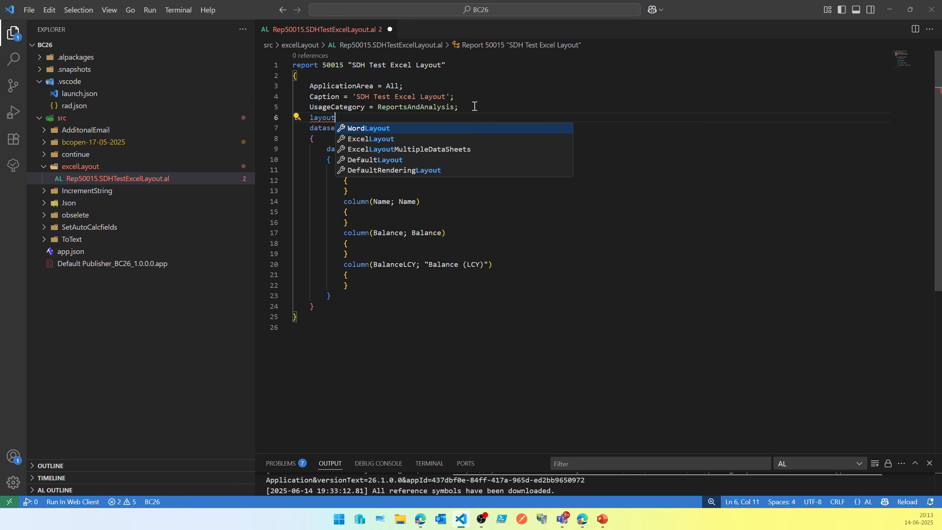
key(Down)
key(Return)
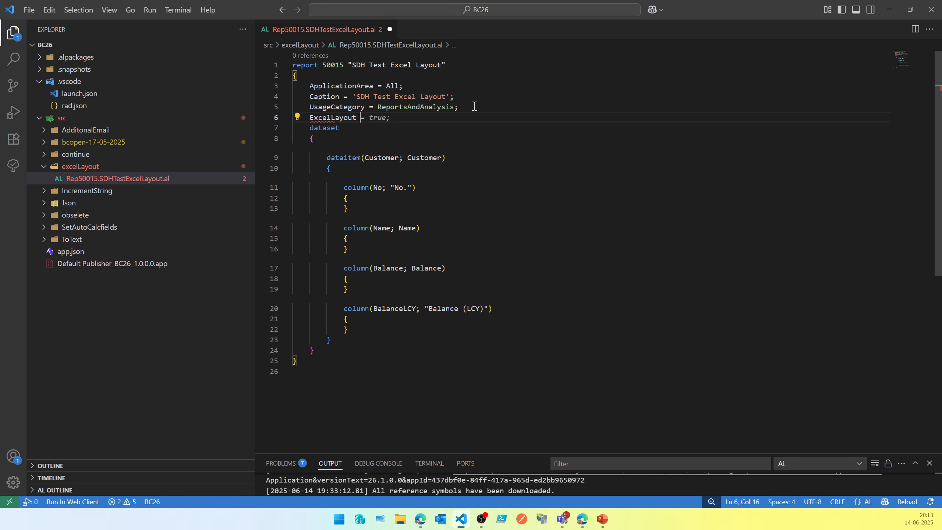
text(=)
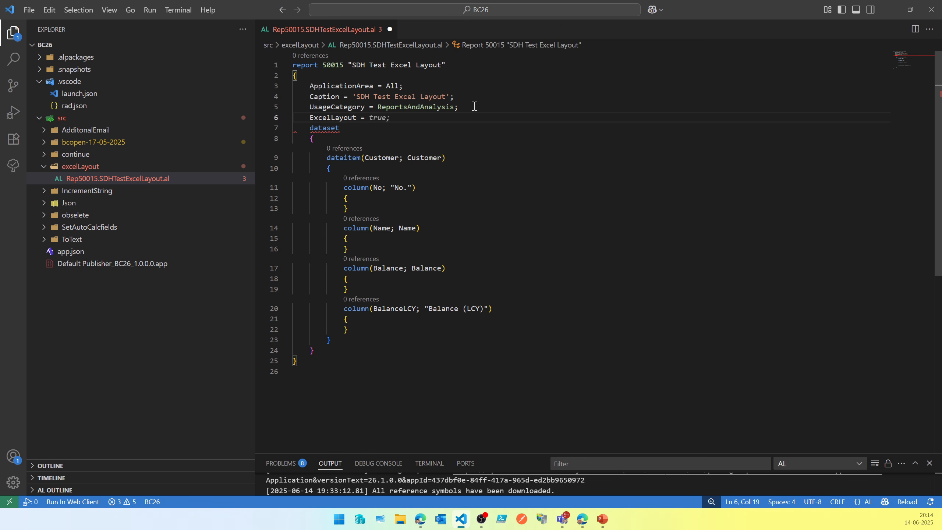
key(Tab)
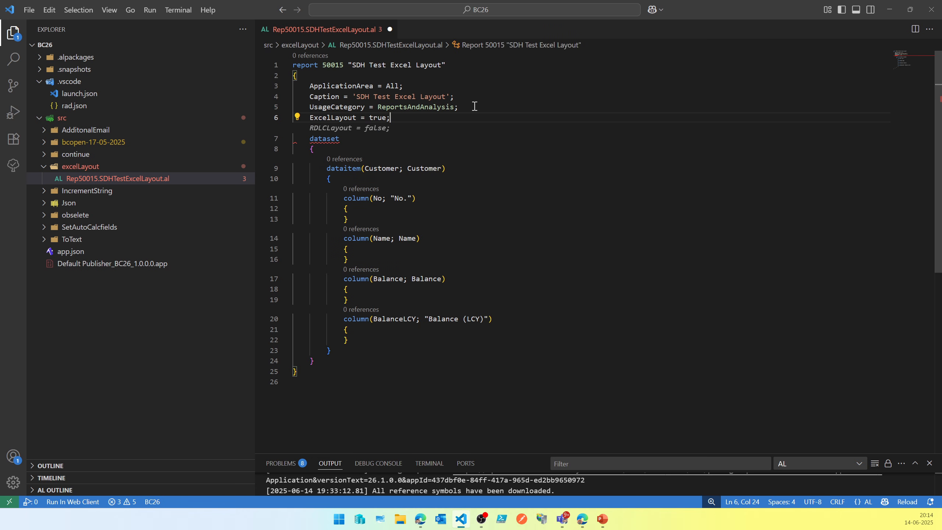
key(Escape)
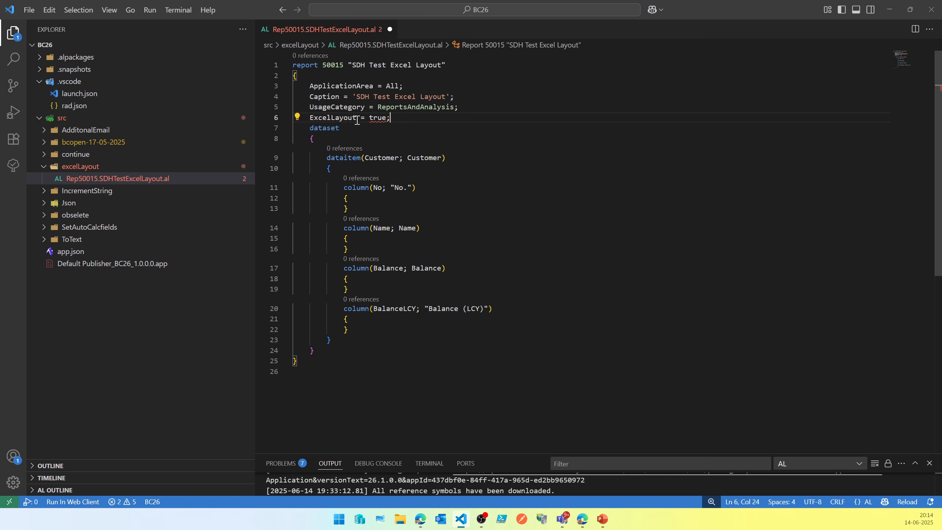
Replace the ExcelLayout value with the path '.\src\excelLayout\SDHTestExcelLayout.xlsx'
double_click(378, 118)
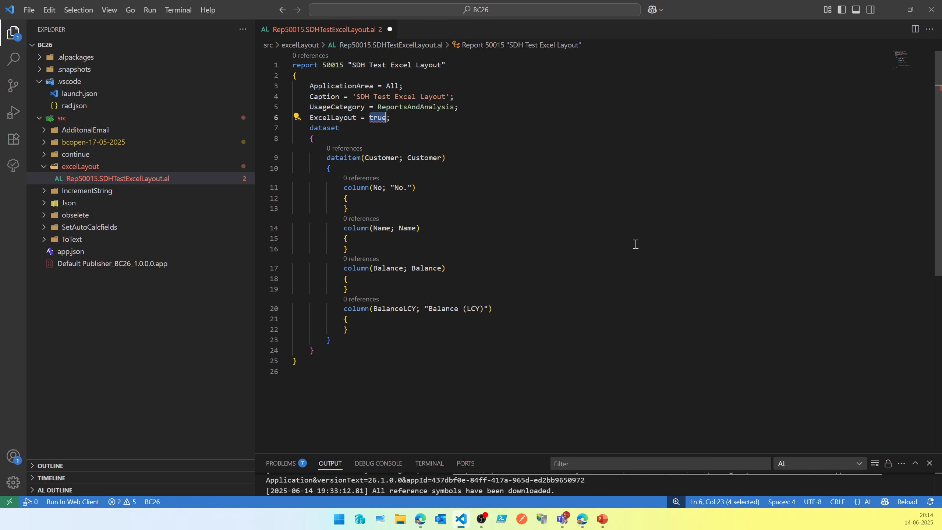
text('')
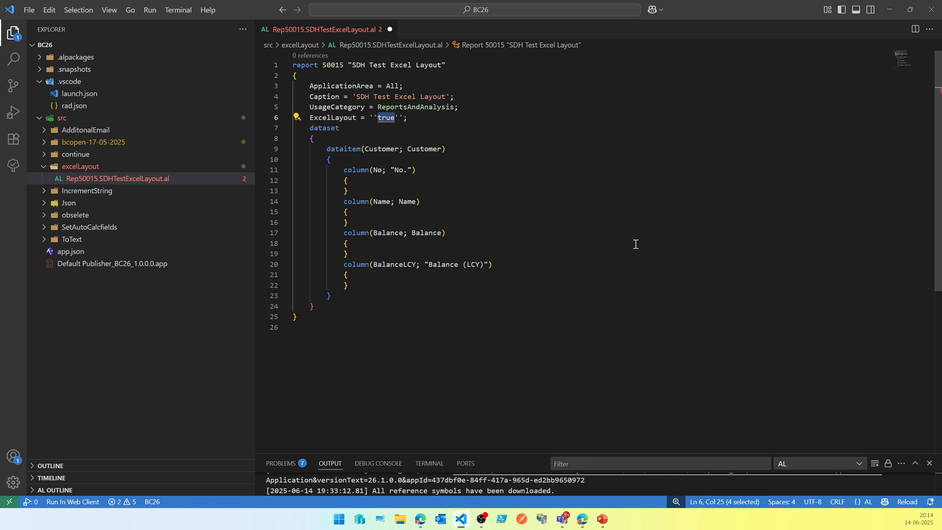
key(BackSpace)
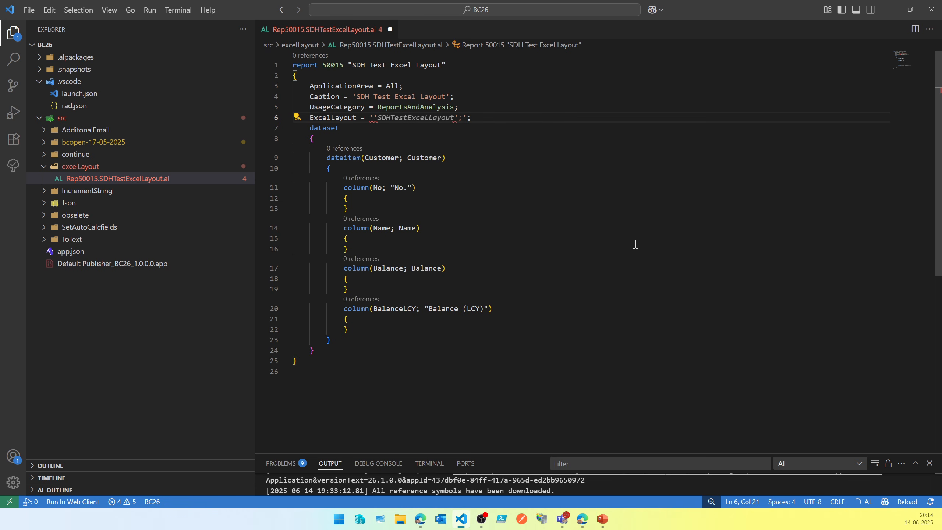
text(')
key(BackSpace)
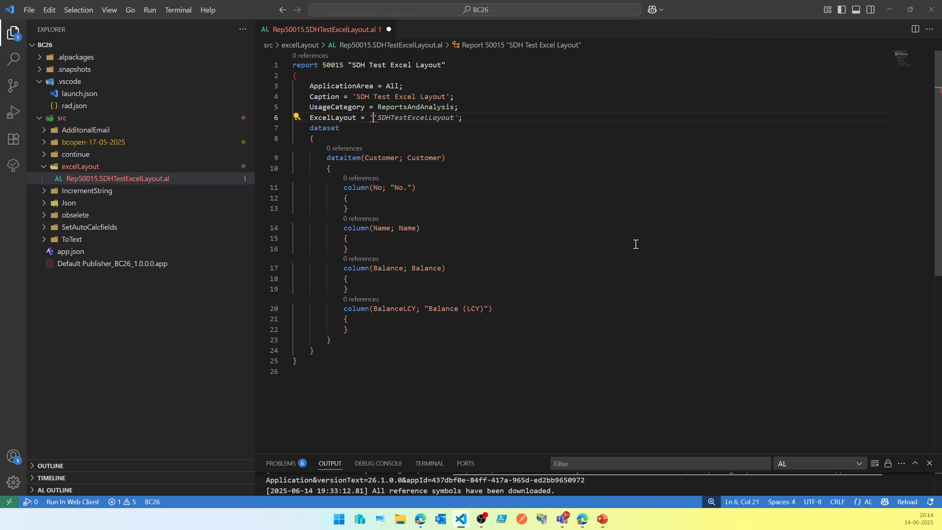
text(\)
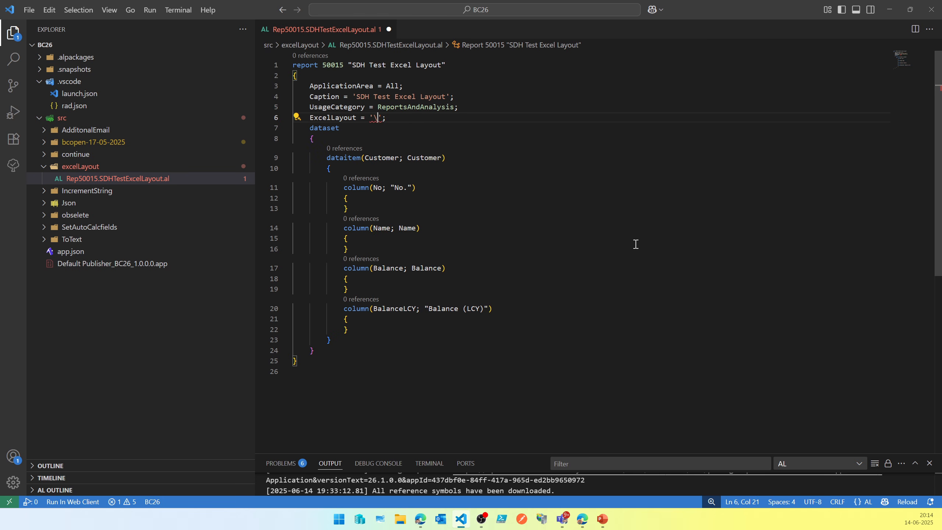
text(.src)
key(BackSpace)
key(BackSpace)
key(BackSpace)
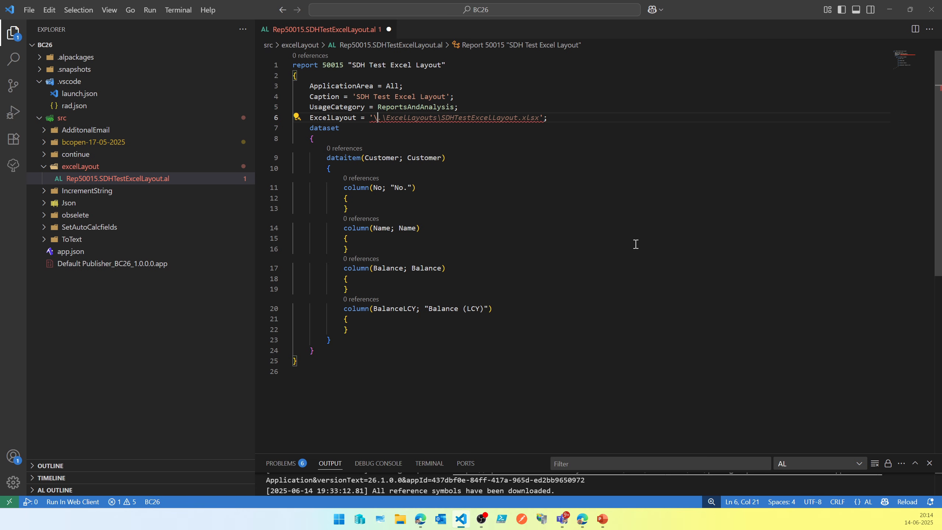
key(BackSpace)
text(.\src\e)
key(Tab)
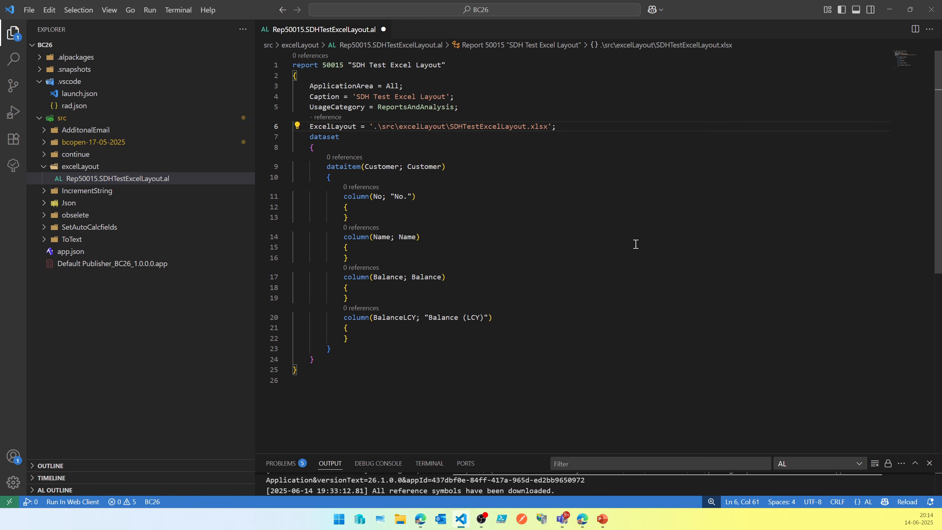
Save the report file and build the package to generate the Excel layout file
key(ctrl+s)
click(540, 267)
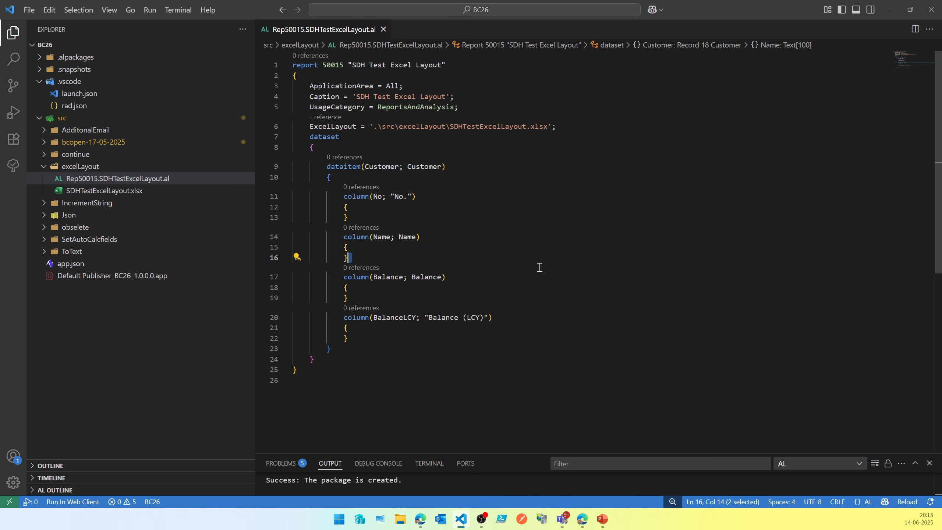
Open SDHTestExcelLayout.xlsx from the excelLayout folder externally in Excel and maximize its window
right_click(107, 192)
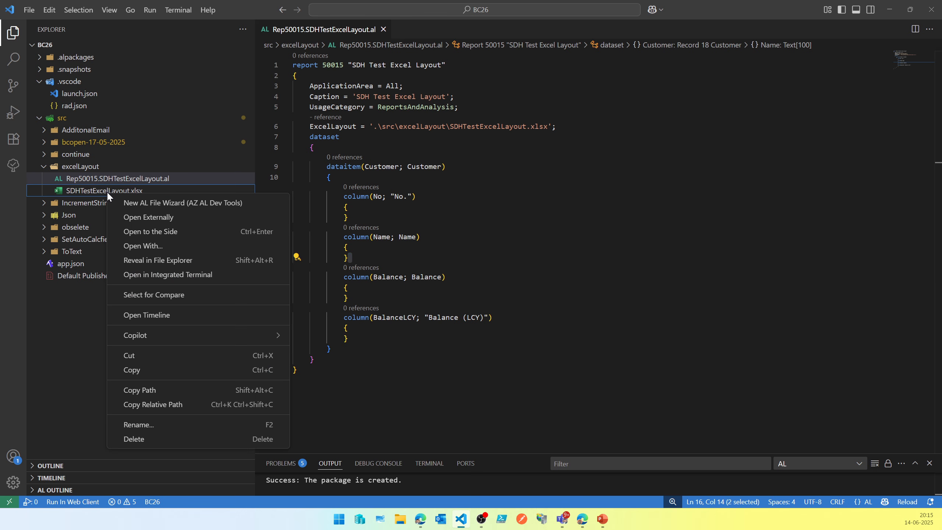
click(148, 218)
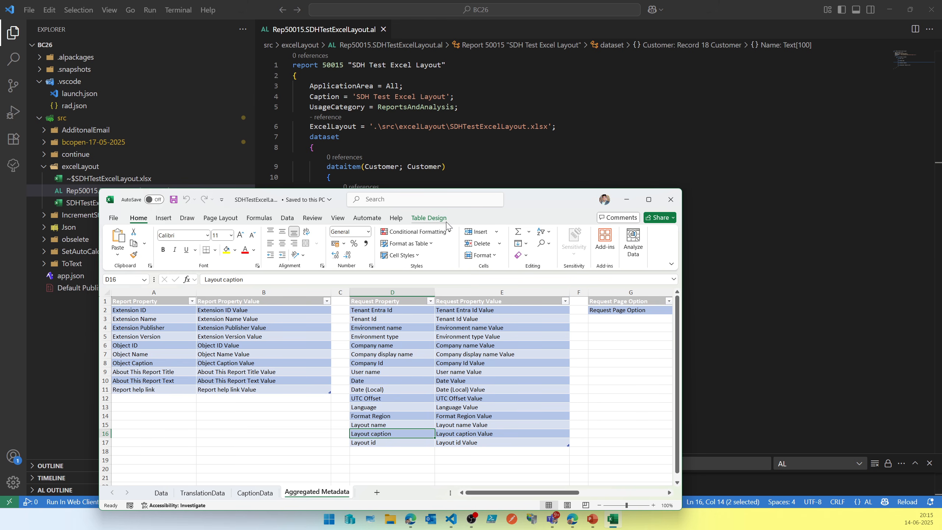
double_click(537, 204)
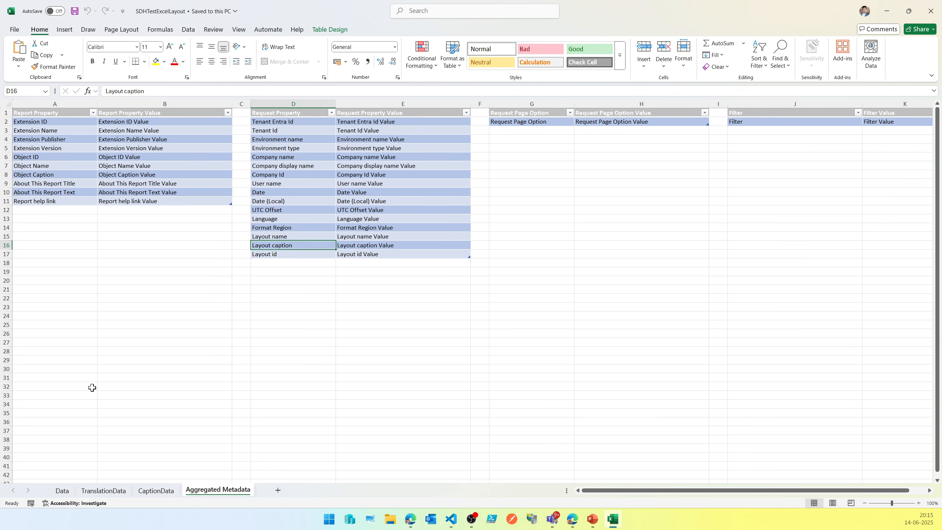
Examine the column headers on the Data sheet and the table on the TranslationData sheet
click(65, 490)
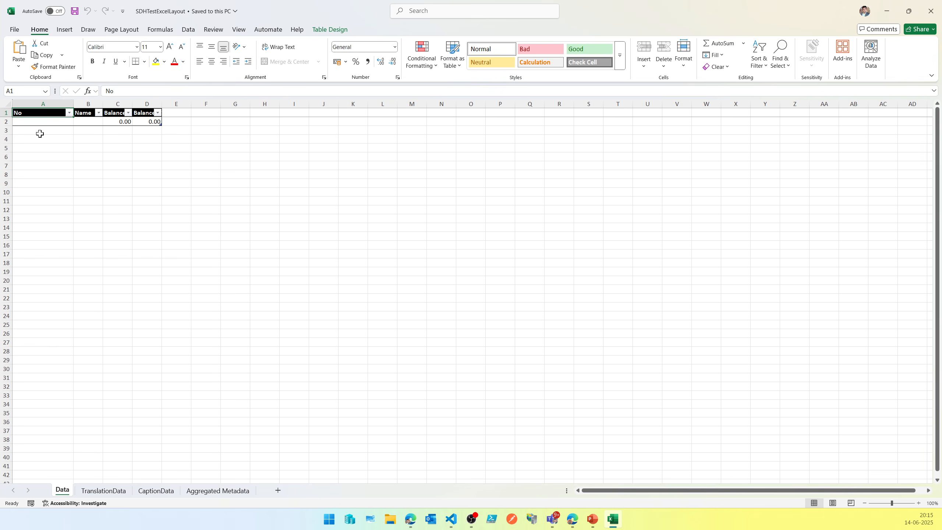
click(116, 112)
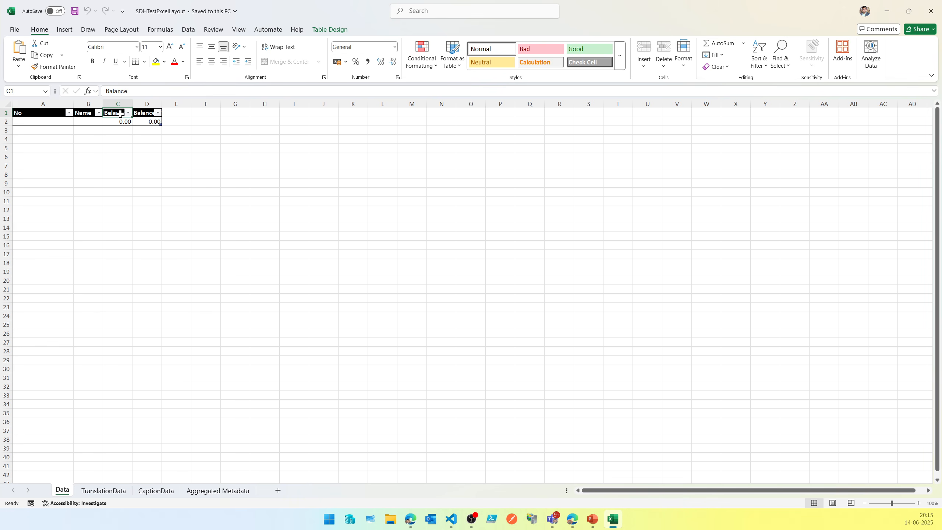
click(145, 113)
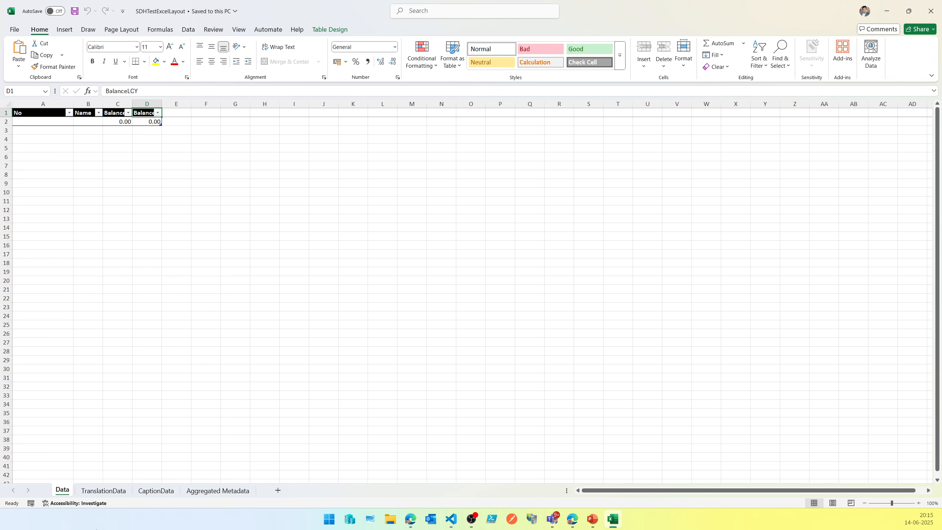
click(104, 491)
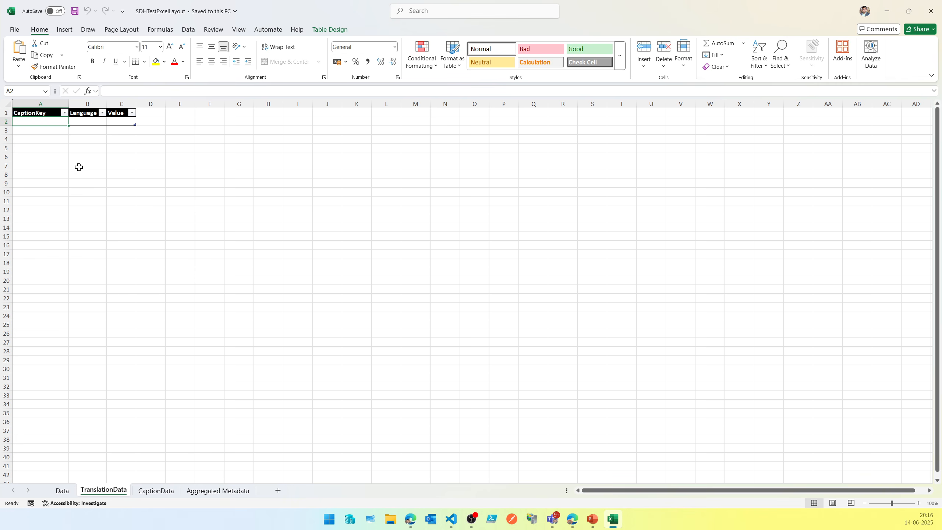
click(91, 124)
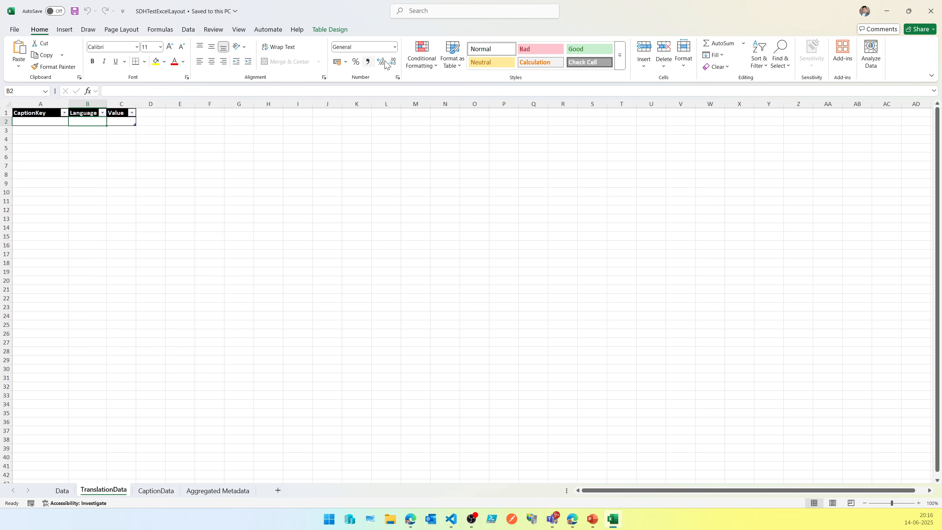
click(55, 67)
key(Escape)
Review the CaptionData sheet and all the property, request page and filter tables on the Aggregated Metadata sheet
click(158, 490)
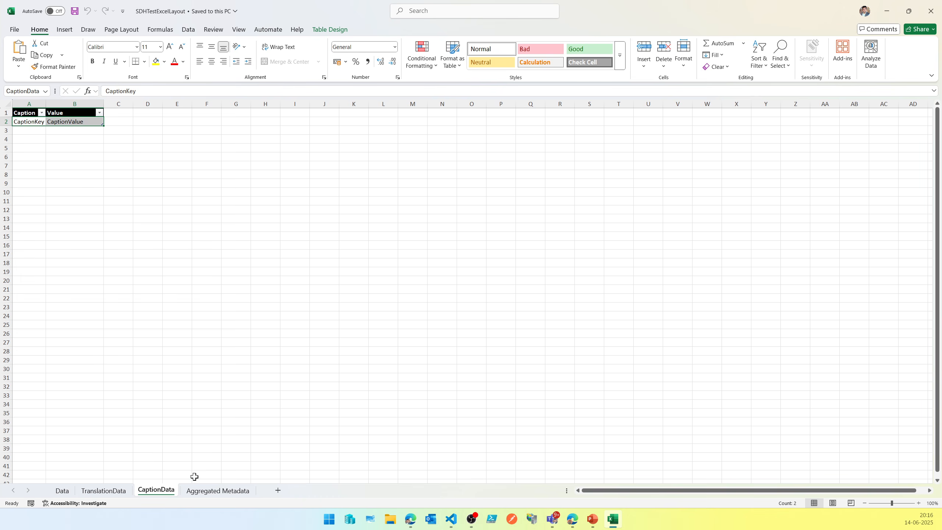
click(218, 490)
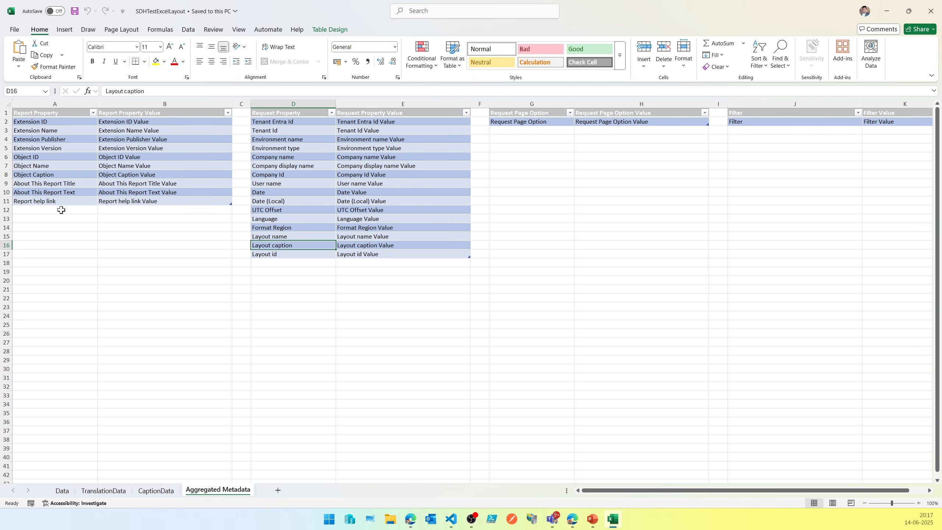
click(919, 476)
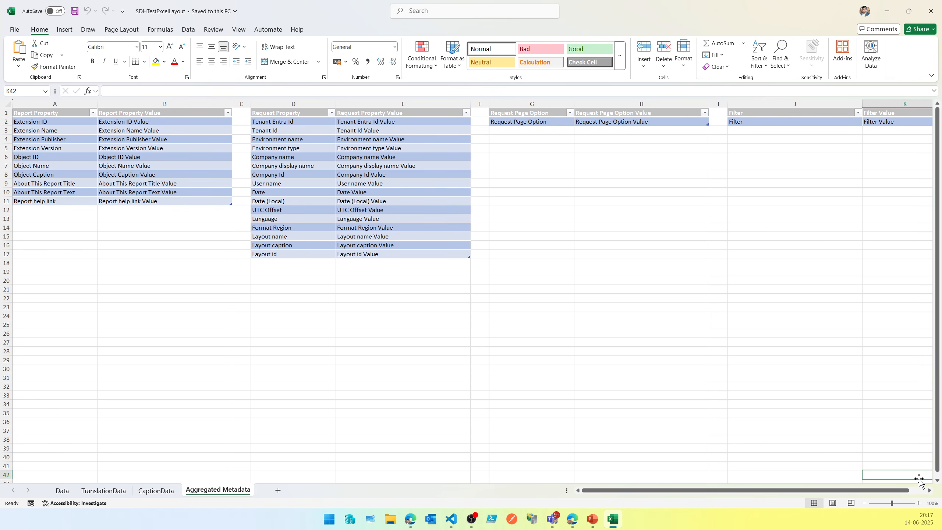
click(910, 489)
drag(910, 489, 806, 488)
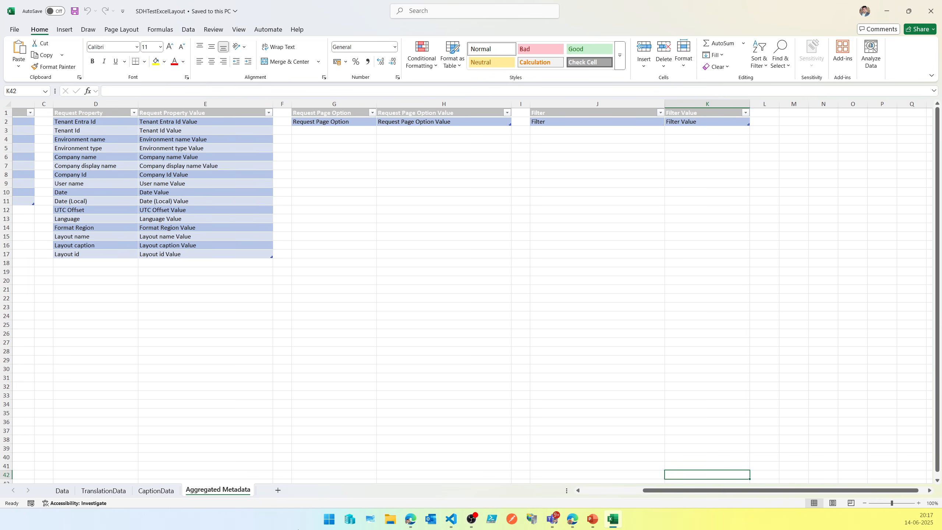
Return to the Data sheet and check which cells its table covers by choosing the named range Data
click(63, 493)
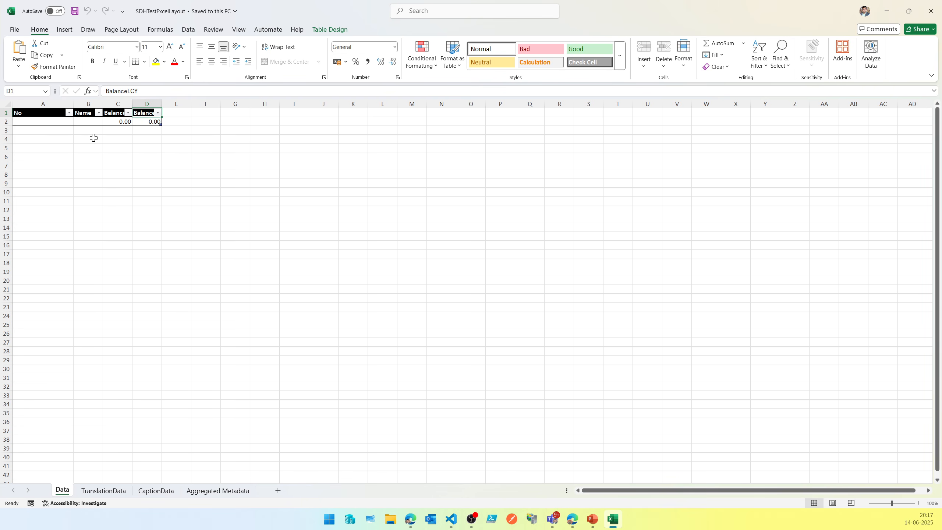
click(152, 44)
click(60, 115)
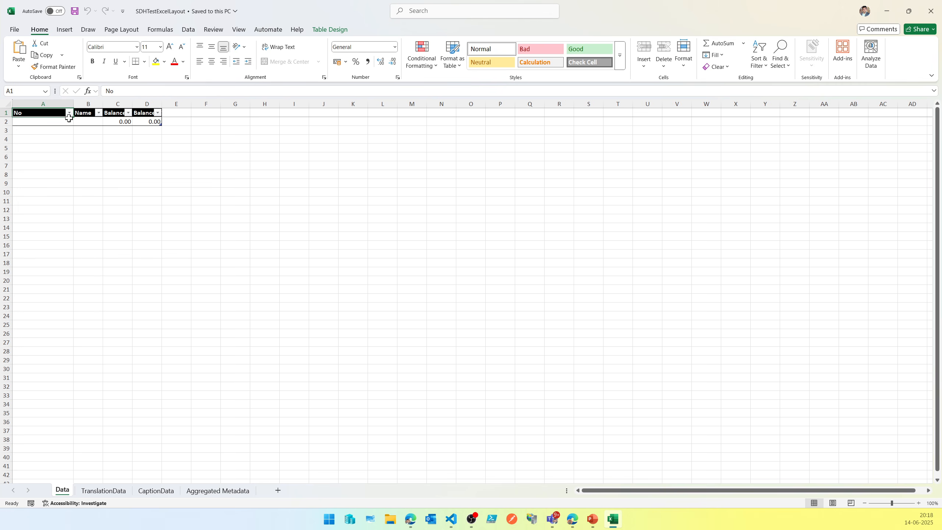
drag(70, 118, 157, 122)
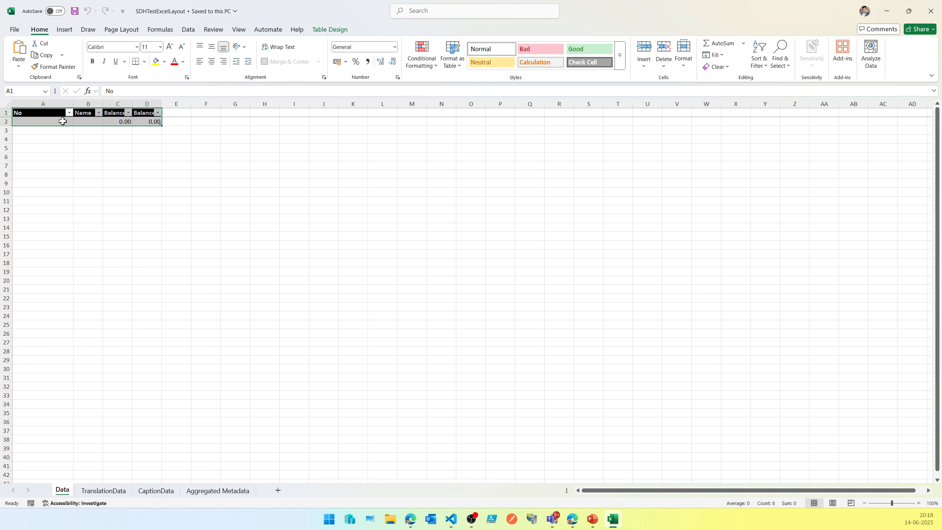
click(45, 91)
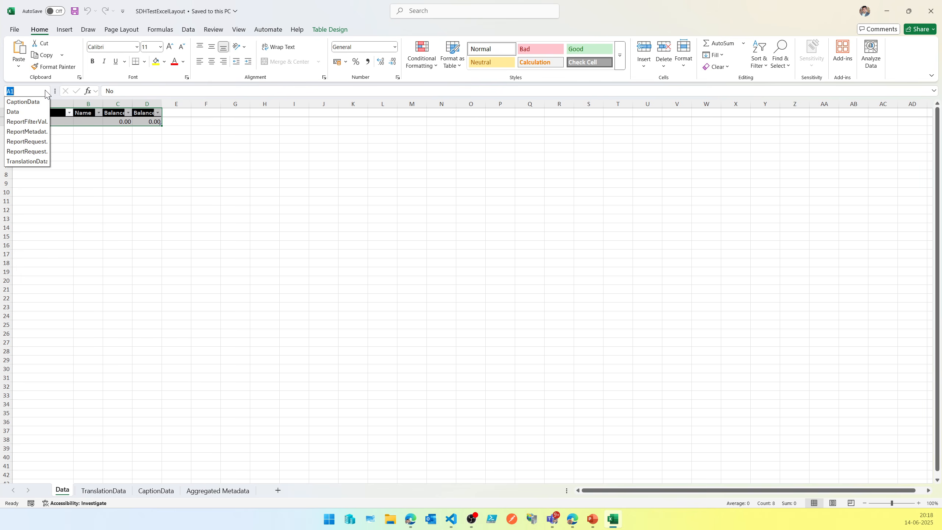
click(17, 112)
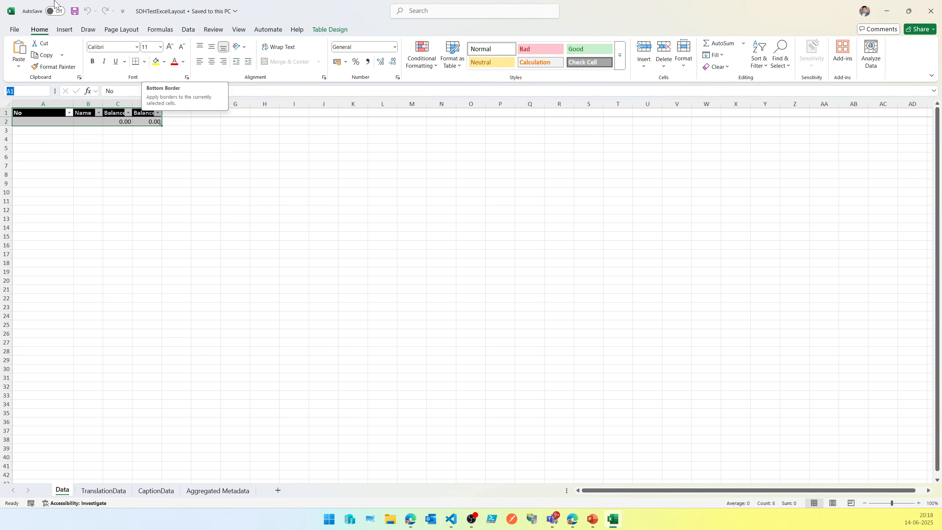
click(373, 202)
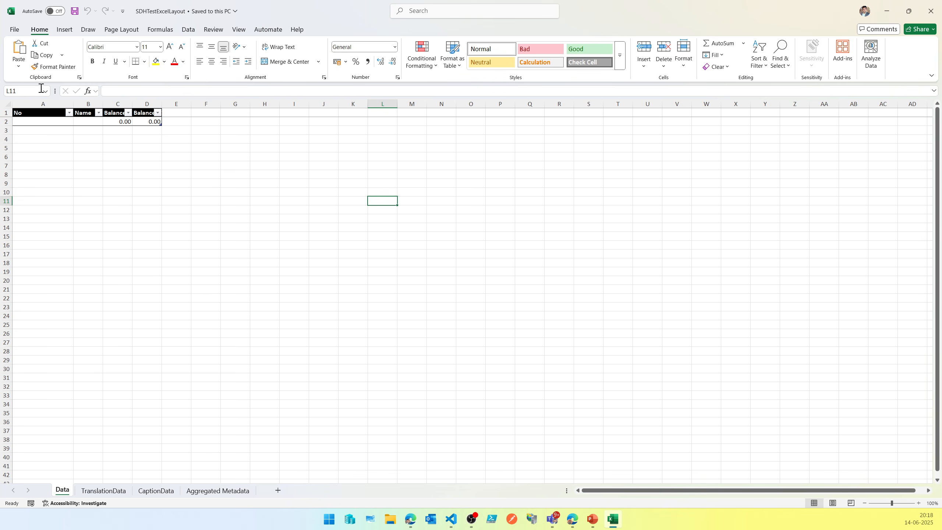
click(45, 91)
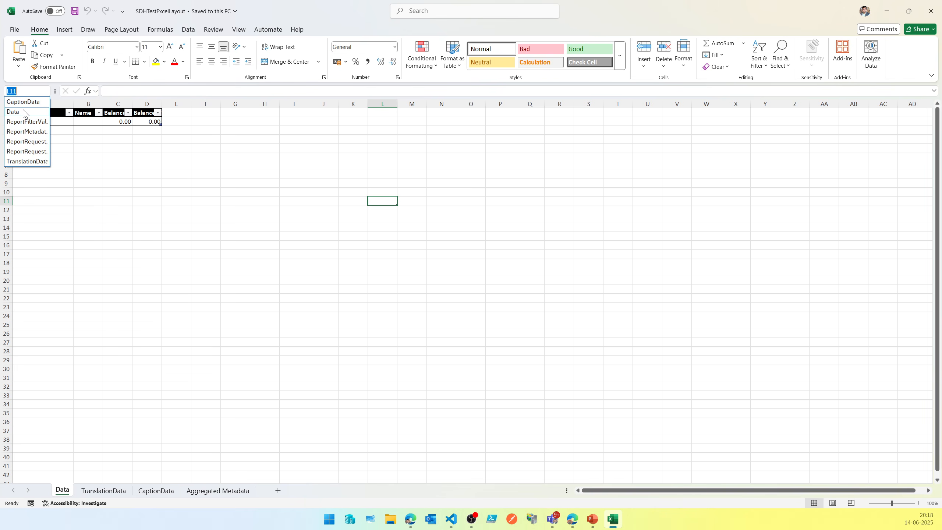
click(23, 113)
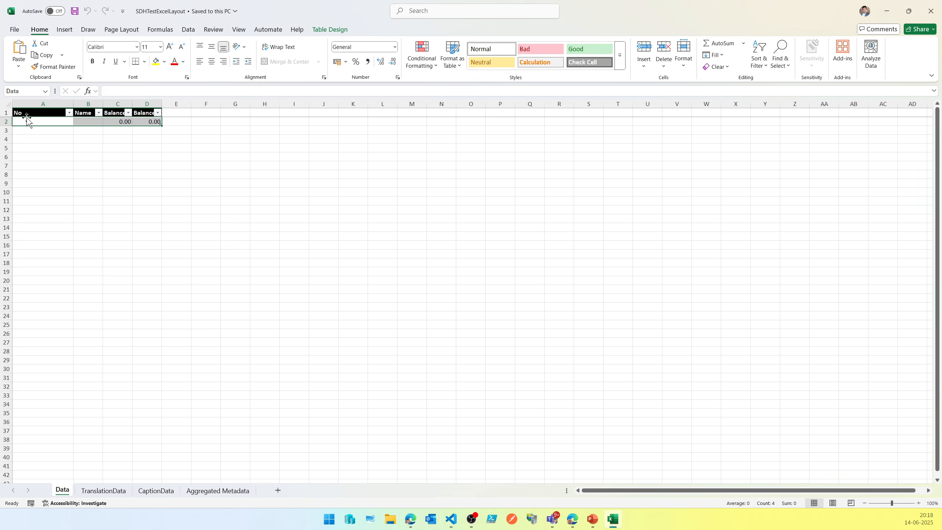
Close the layout workbook and open launch.json from the .vscode folder in Visual Studio Code
click(148, 140)
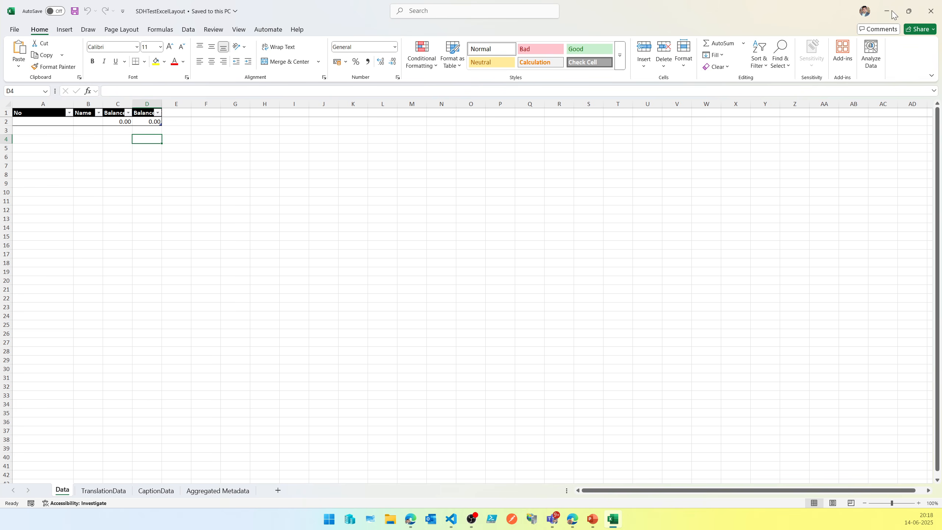
click(932, 11)
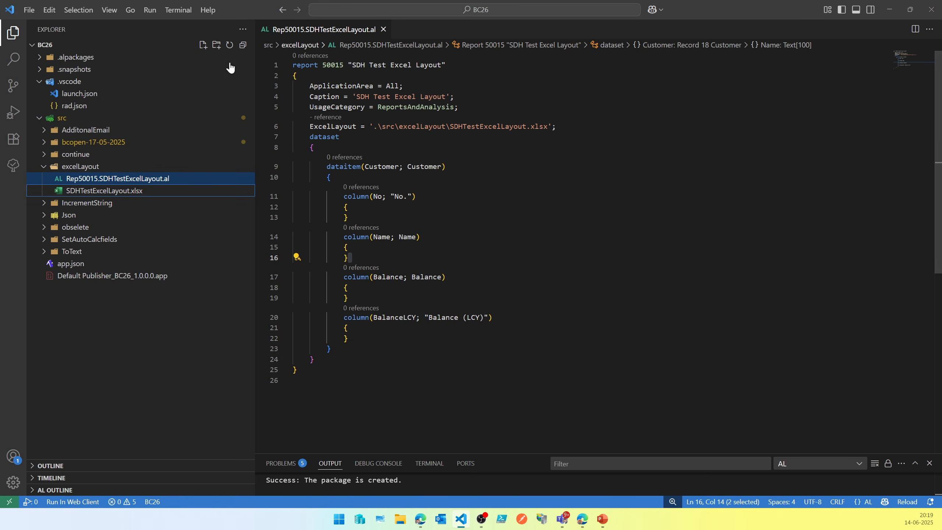
double_click(334, 67)
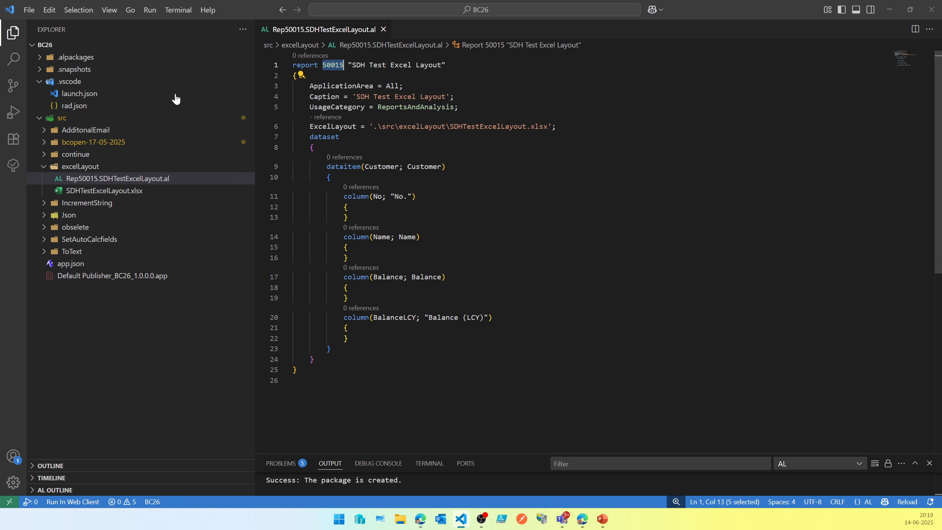
click(118, 94)
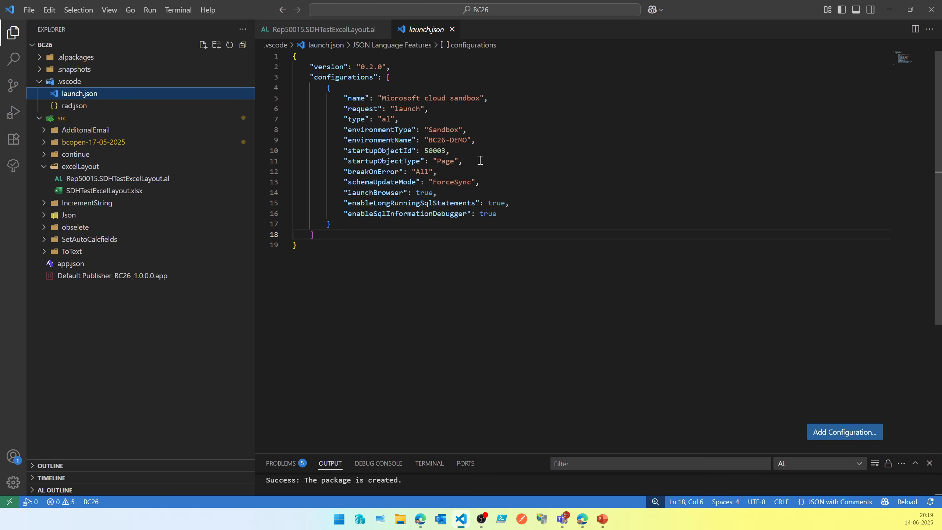
Set startupObjectId to 50015 and startupObjectType to "Report" in launch.json and save the file
click(437, 152)
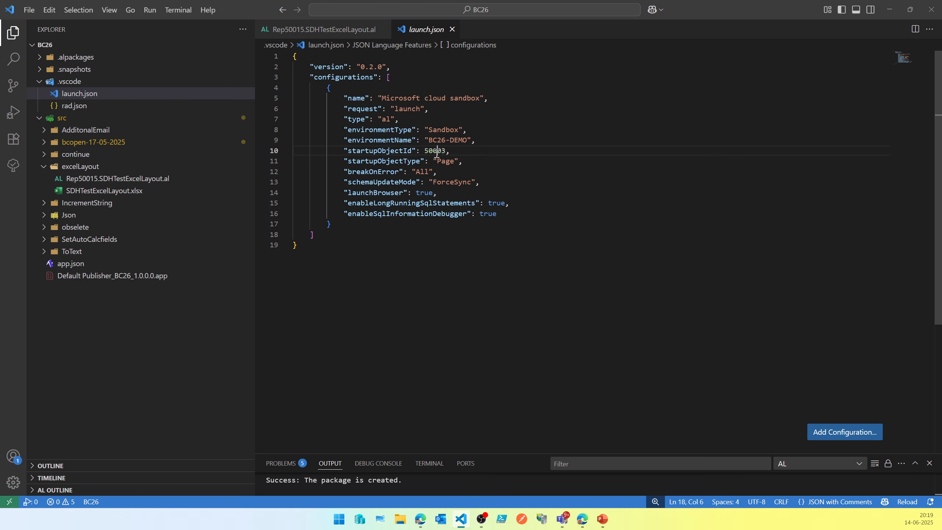
double_click(437, 152)
text(50015)
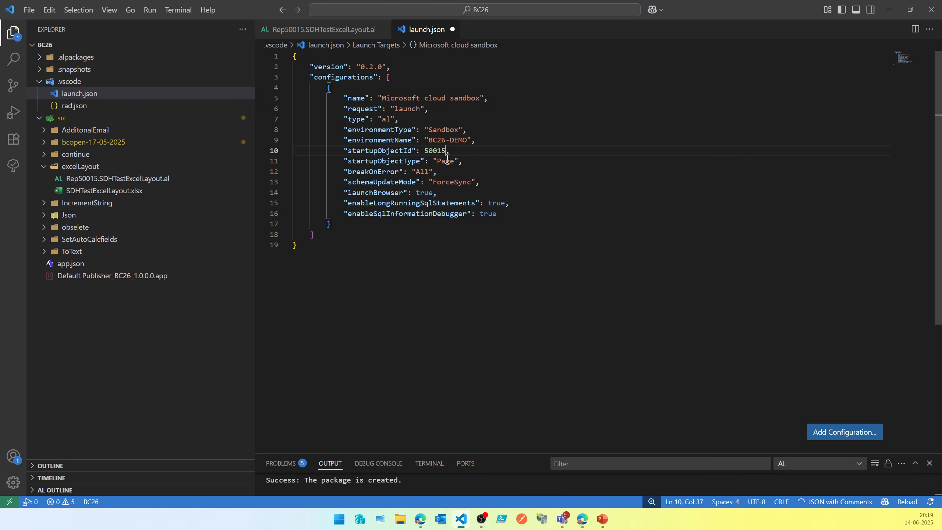
double_click(448, 160)
text(Re)
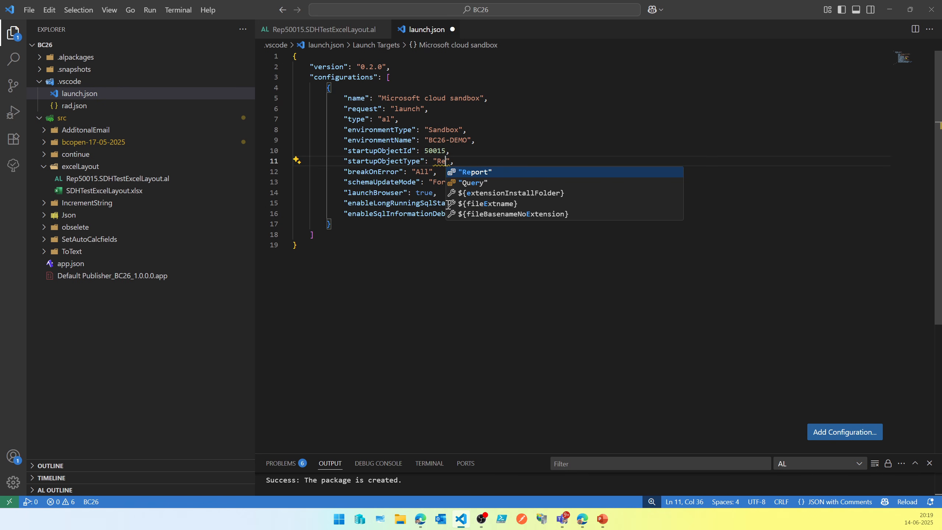
text(p)
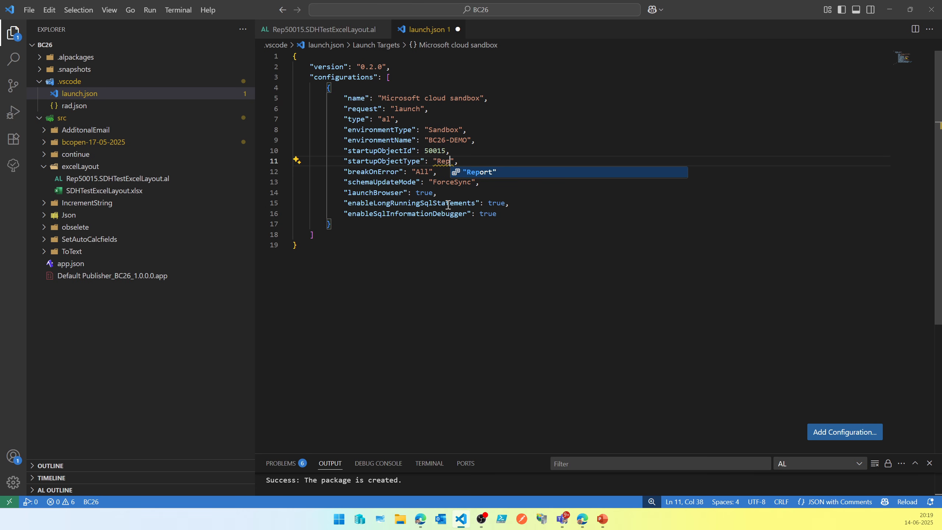
text(ort)
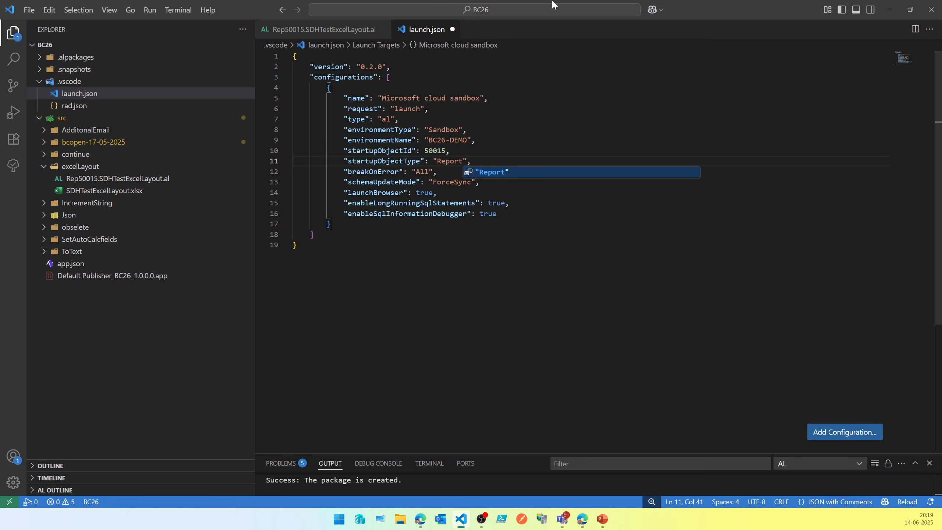
click(602, 118)
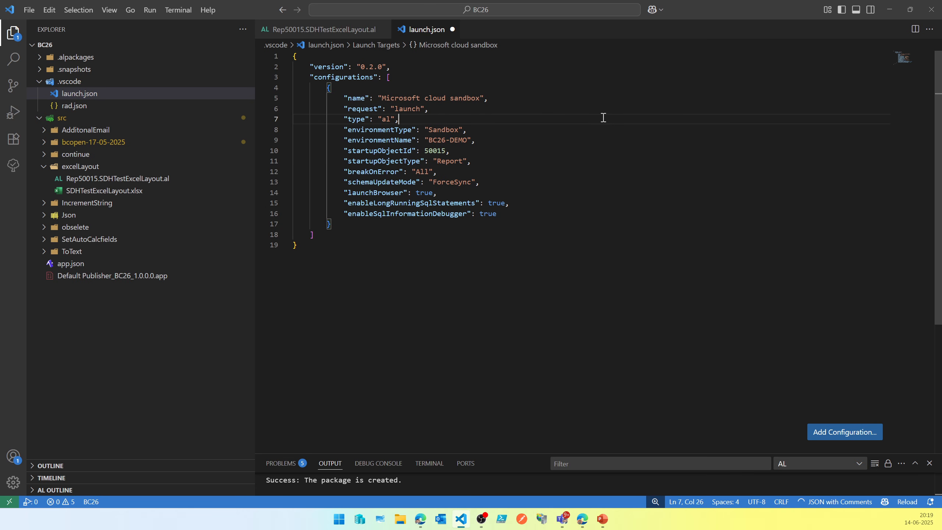
key(ctrl+s)
Publish the extension to the Microsoft cloud sandbox and check which file types the report's request page offers for sending
key(ctrl+F5)
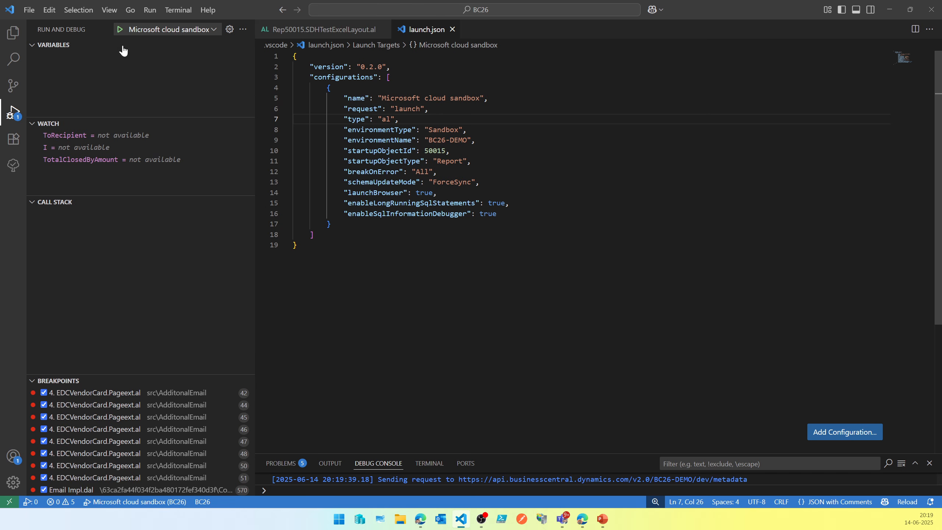
click(909, 9)
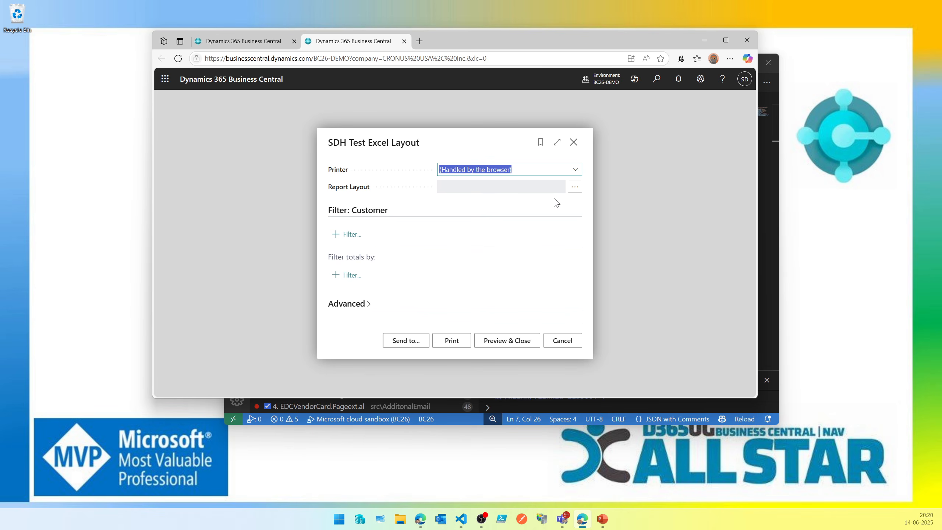
click(385, 214)
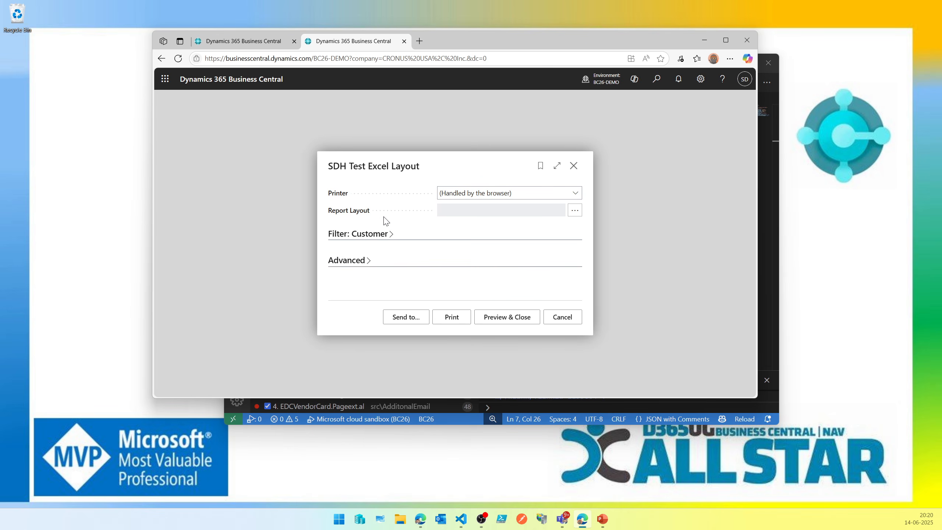
click(406, 317)
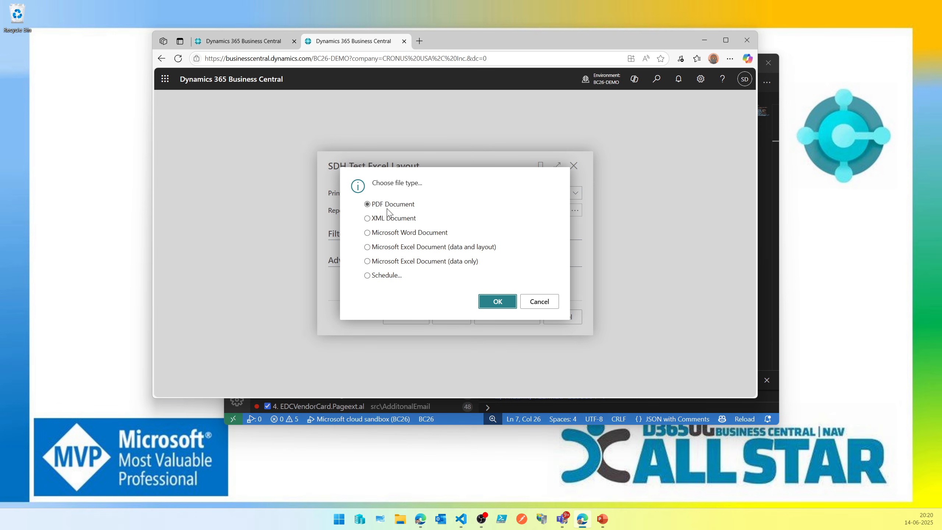
click(539, 302)
click(539, 301)
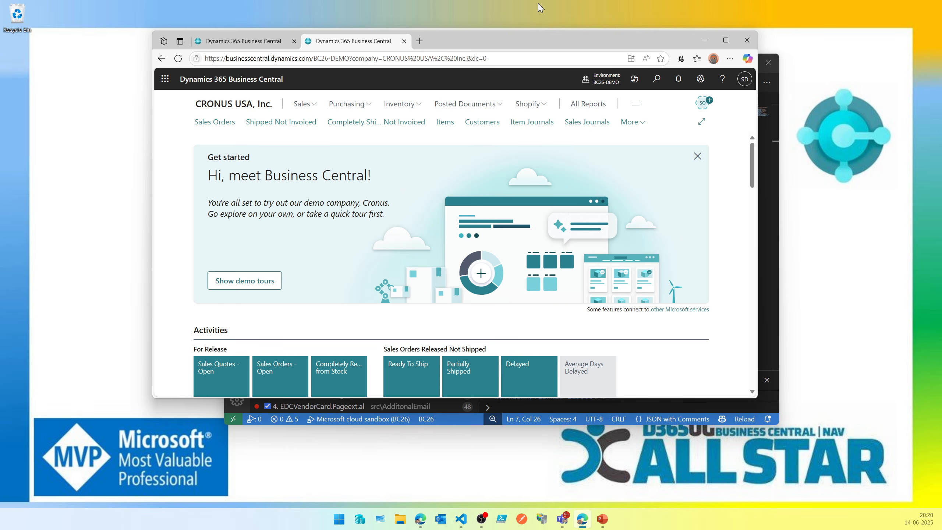
Search Business Central for "SDH", open the SDH Test Excel Layout report and try to preview it
click(657, 82)
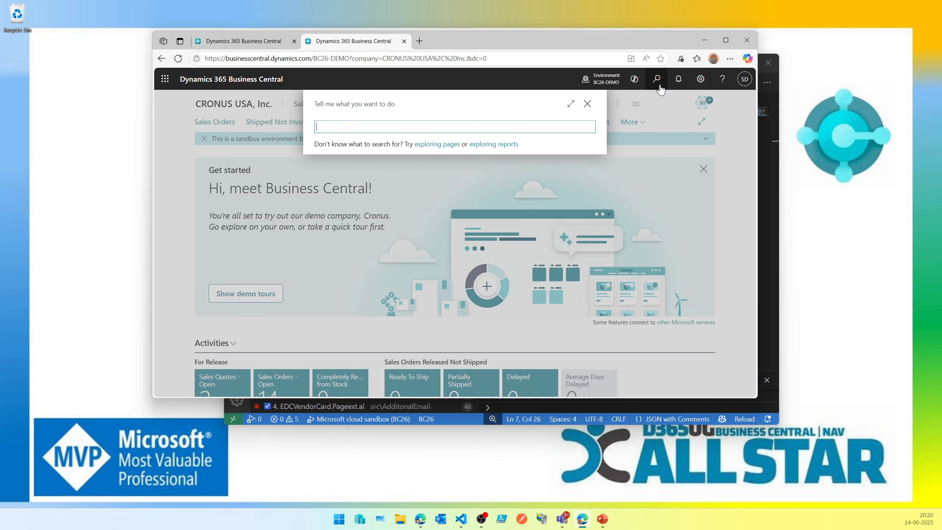
text(SDH)
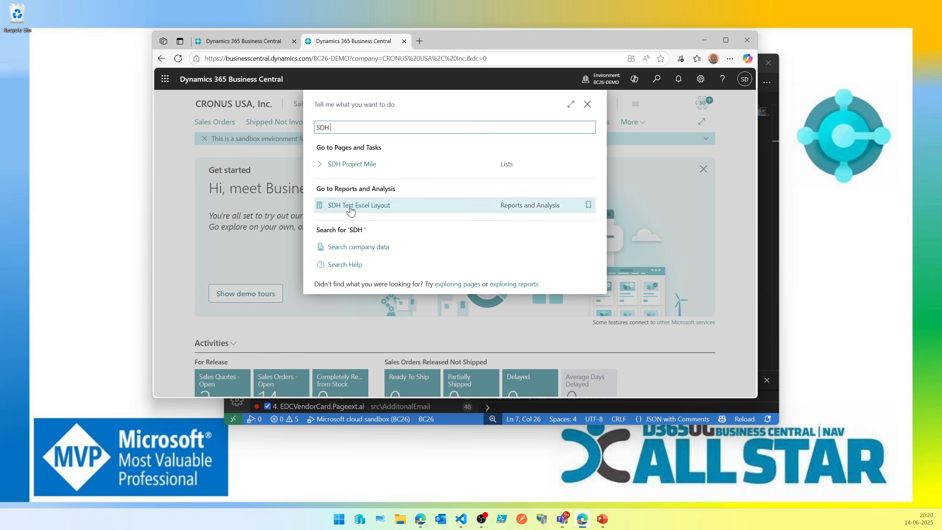
click(380, 209)
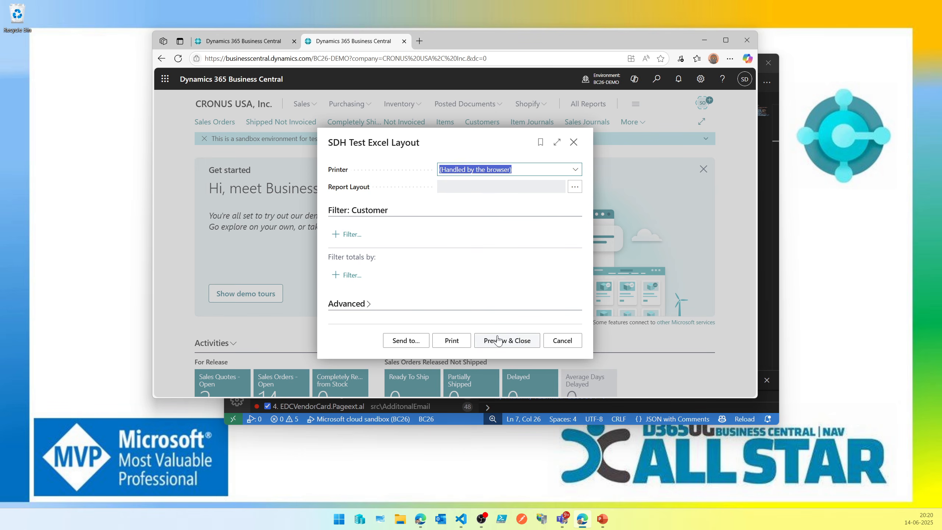
click(497, 340)
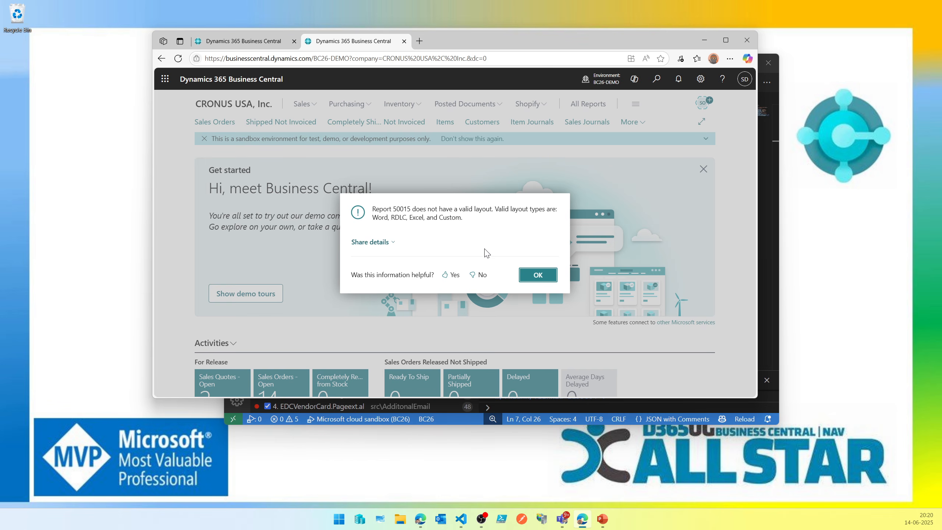
click(537, 275)
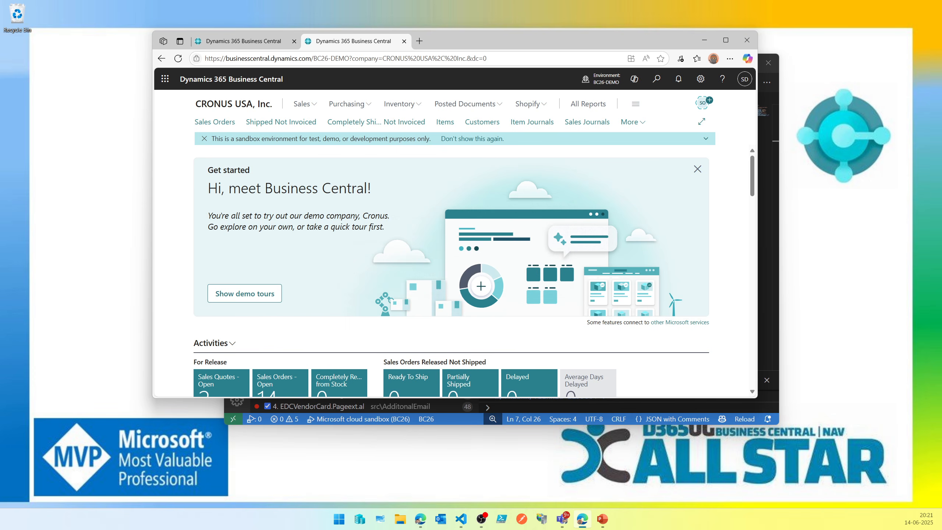
Back in Visual Studio Code, add DefaultLayout = Excel; below UsageCategory in Rep50015.SDHTestExcelLayout.al and save the file
key(alt+Tab)
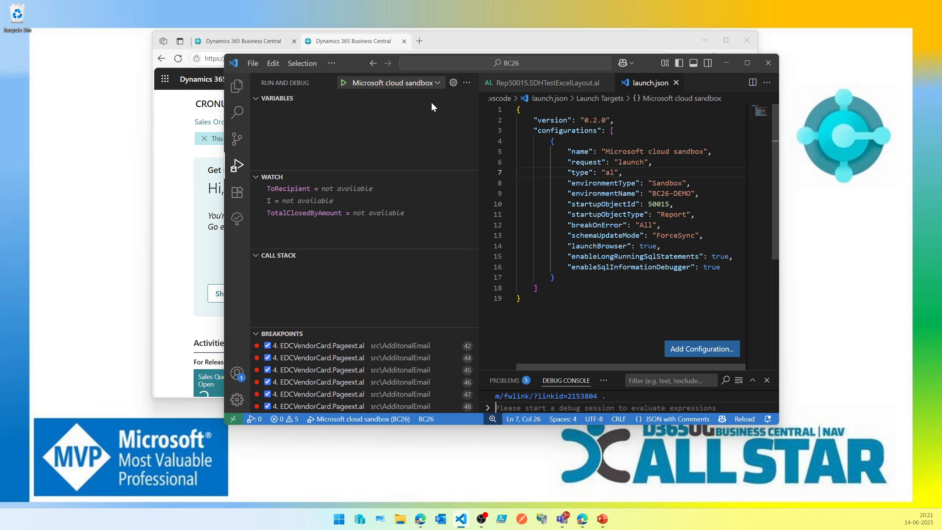
click(517, 85)
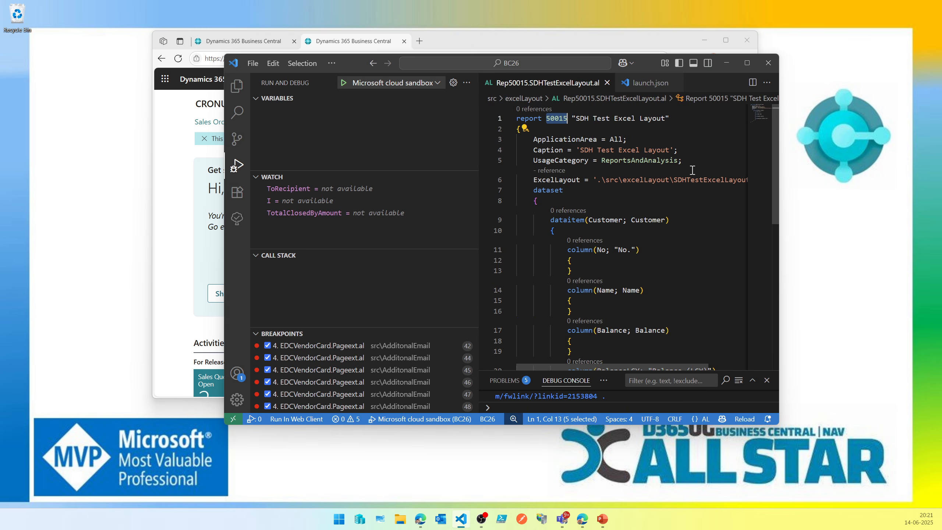
click(716, 164)
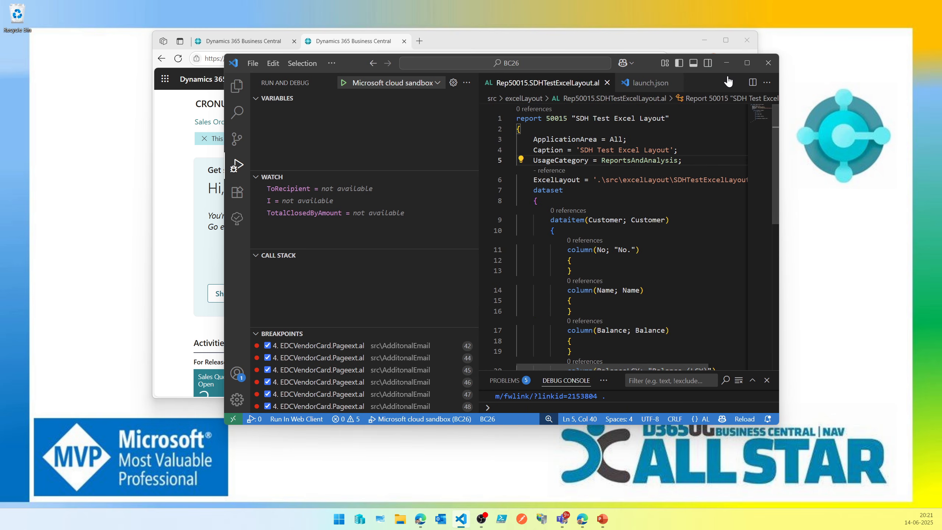
click(751, 62)
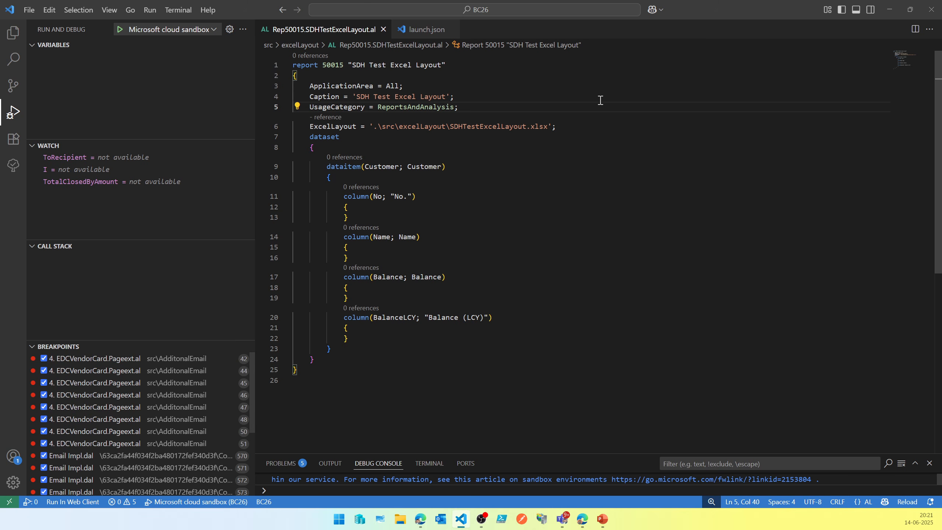
key(Return)
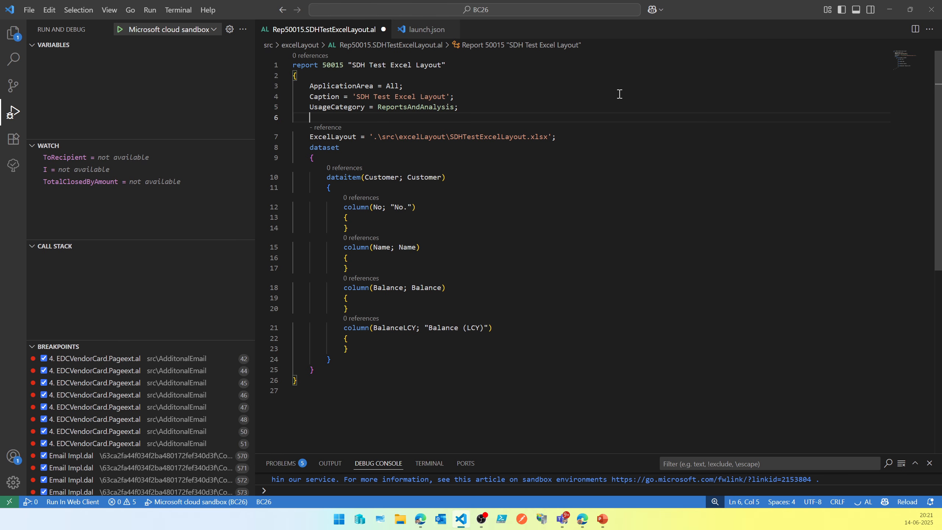
text(Default)
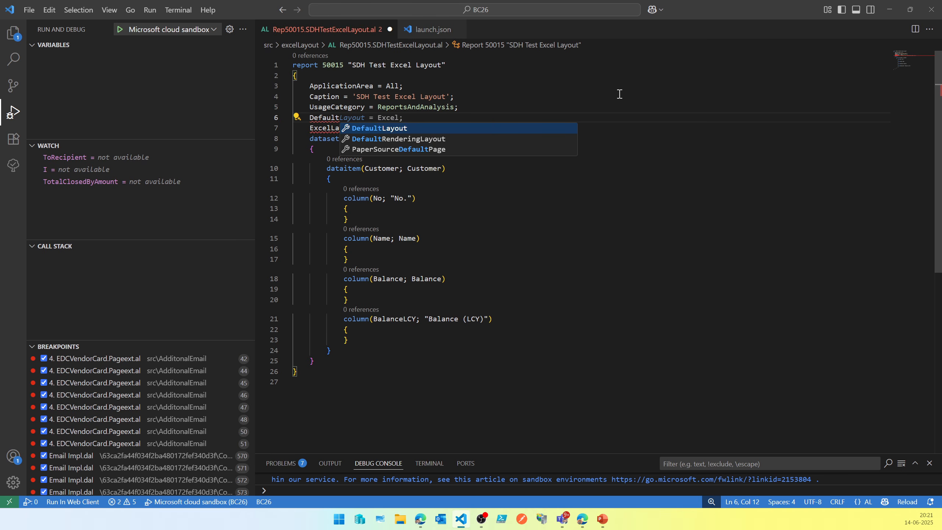
key(Return)
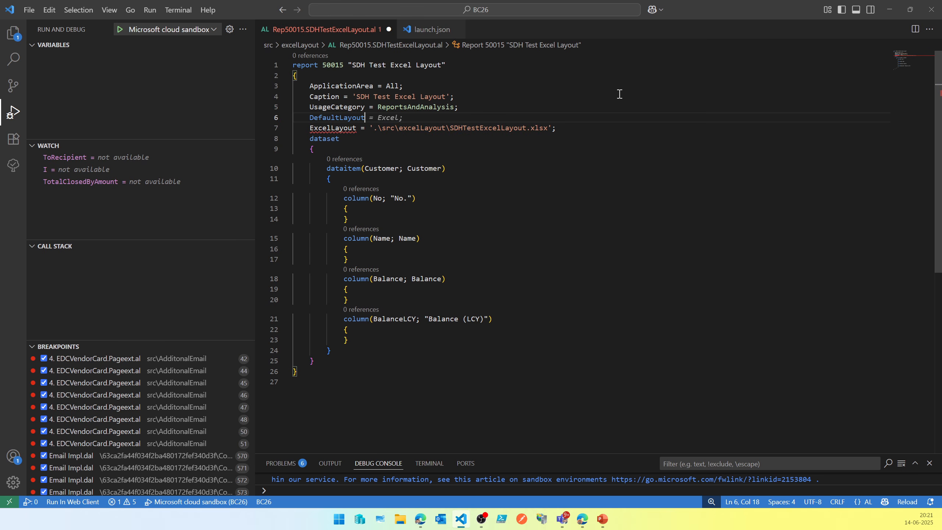
key(Tab)
key(Up)
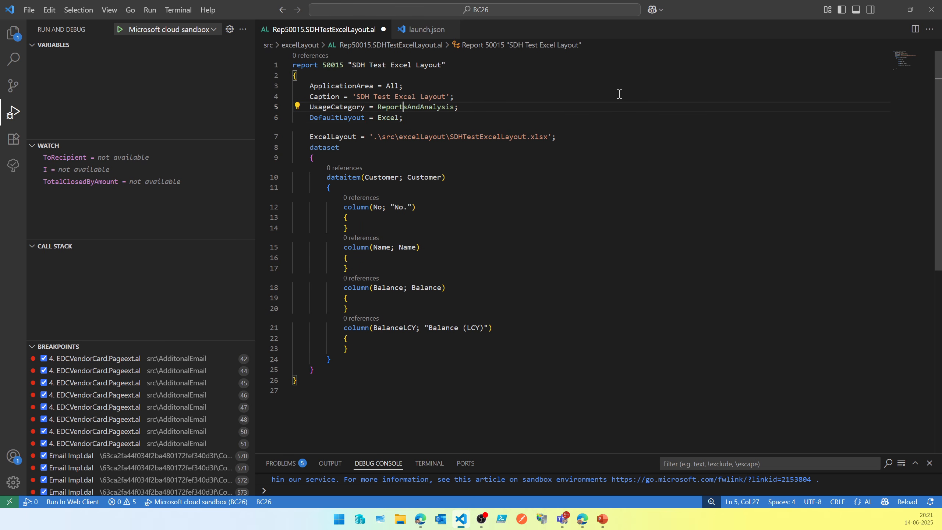
key(Down)
key(Down)
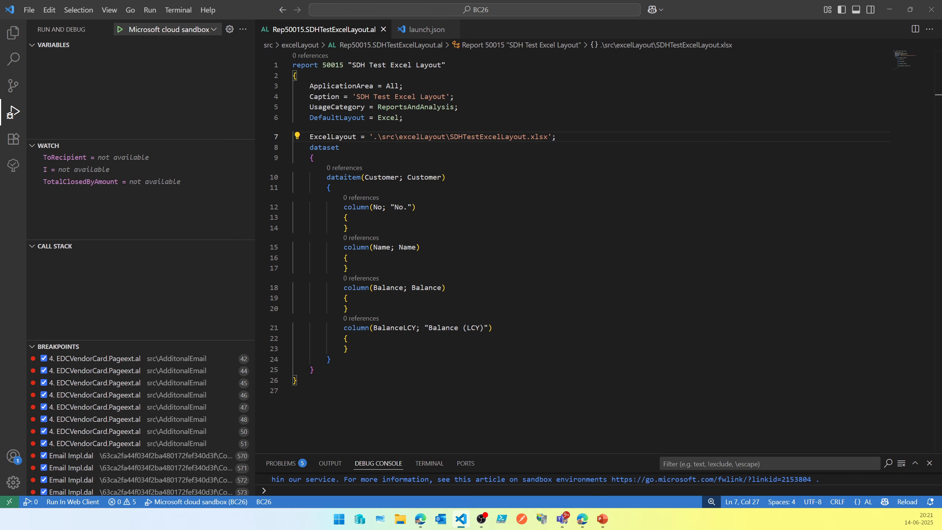
Republish the extension and download the SDH Test Excel Layout report from its request page in Business Central
click(422, 176)
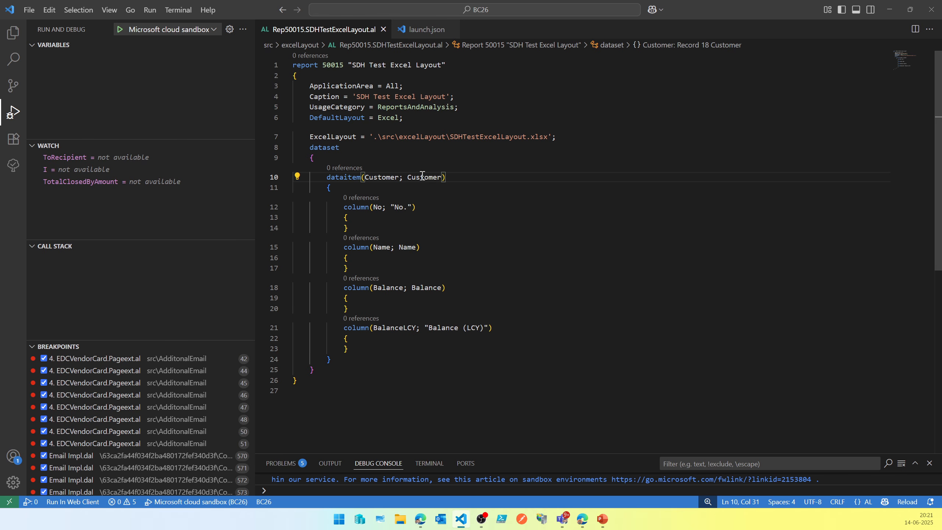
key(ctrl+shift+b)
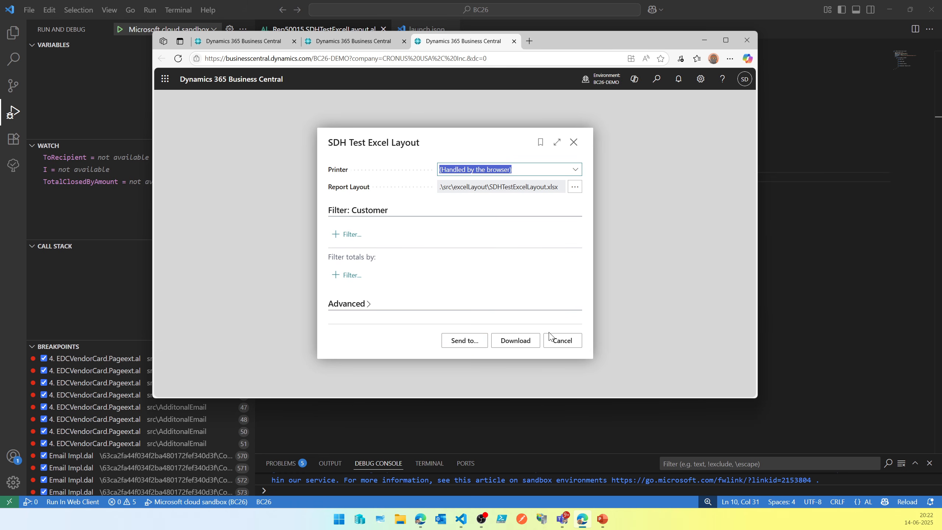
click(515, 340)
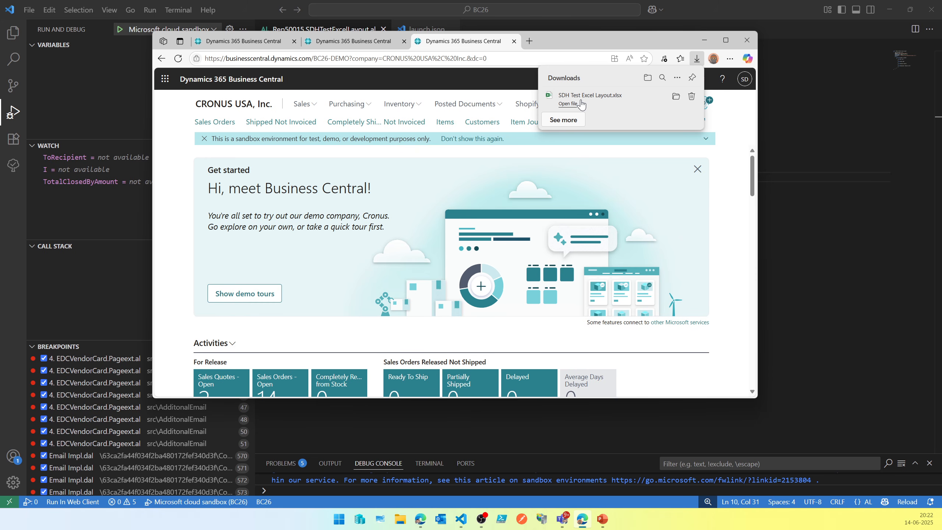
Open the downloaded SDH Test Excel Layout.xlsx in Excel and review its Data, TranslationData and Aggregated Metadata sheets
click(568, 104)
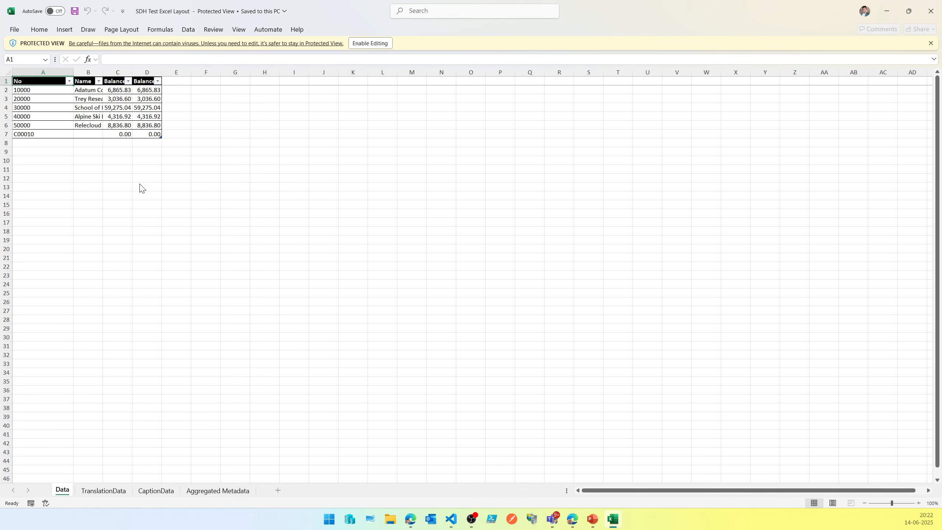
click(111, 492)
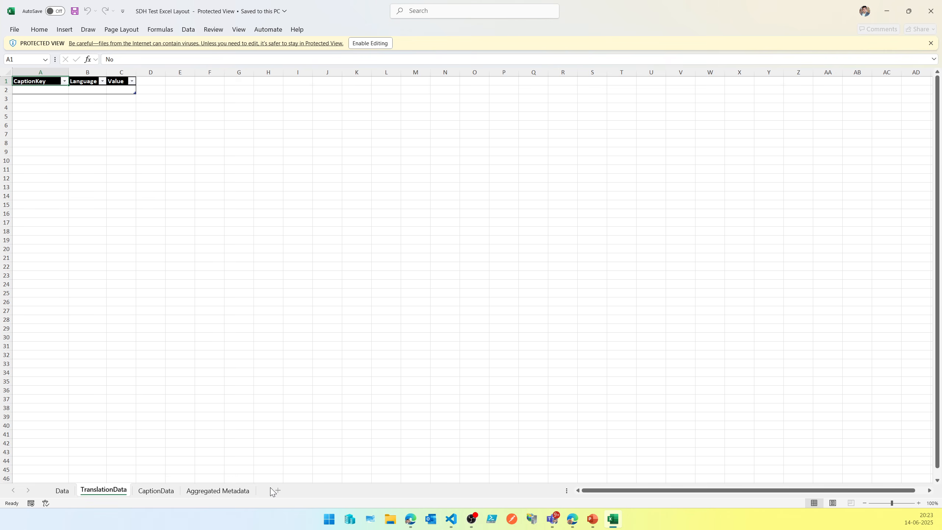
click(213, 495)
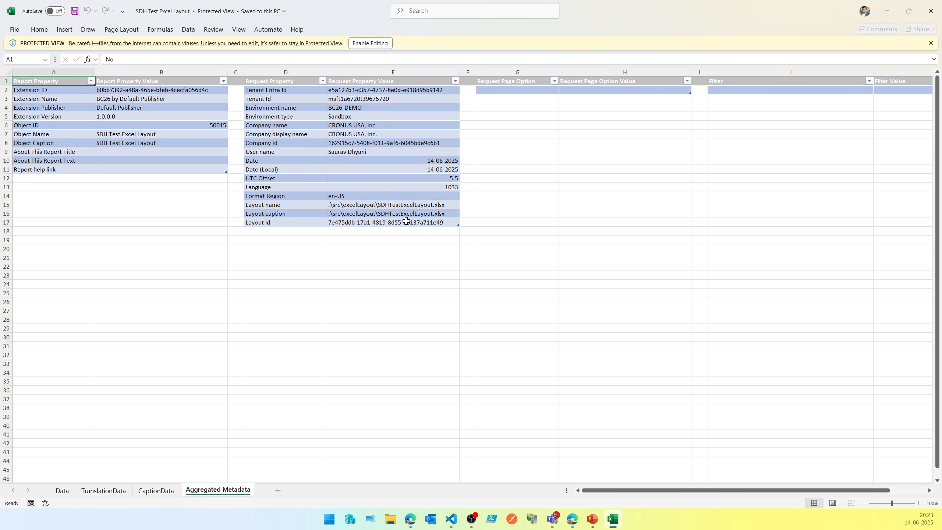
Examine the Layout id entry and the Data sheet with its Name column auto-fitted, and close the downloaded workbook
click(328, 221)
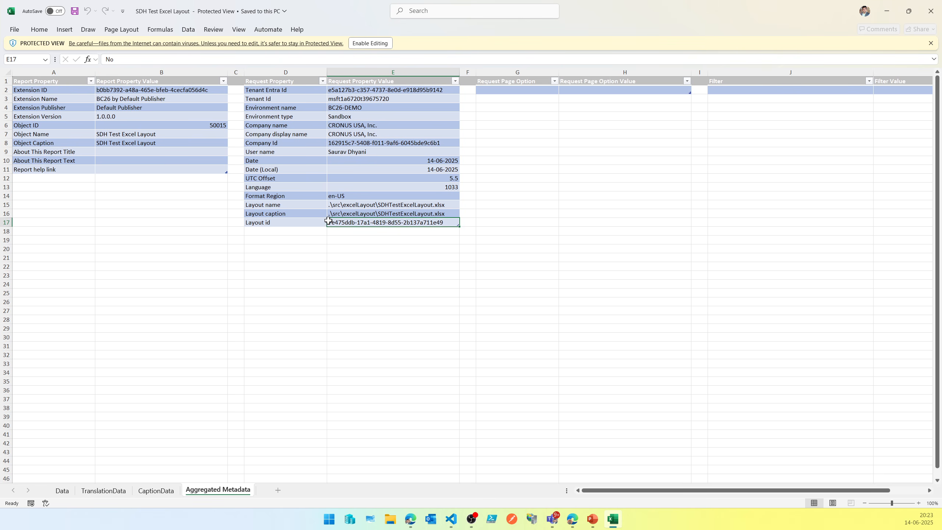
shift+click(310, 220)
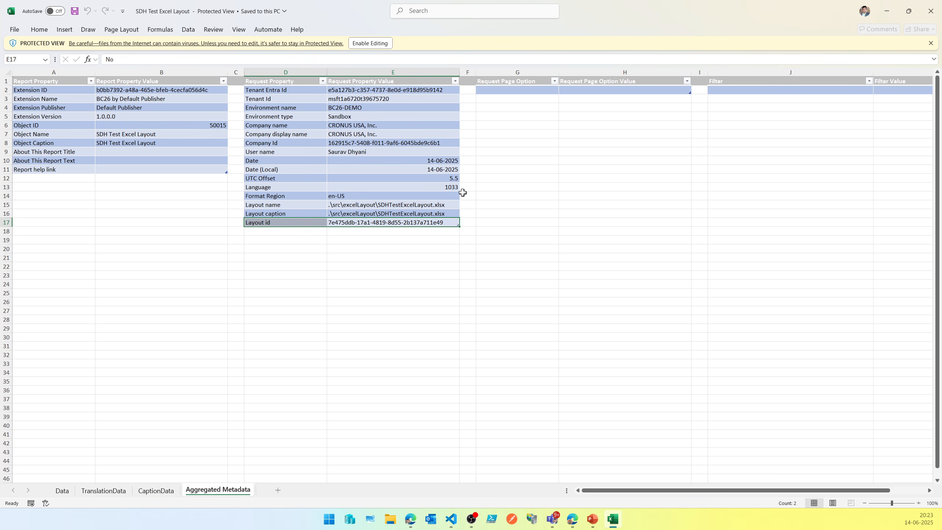
click(62, 491)
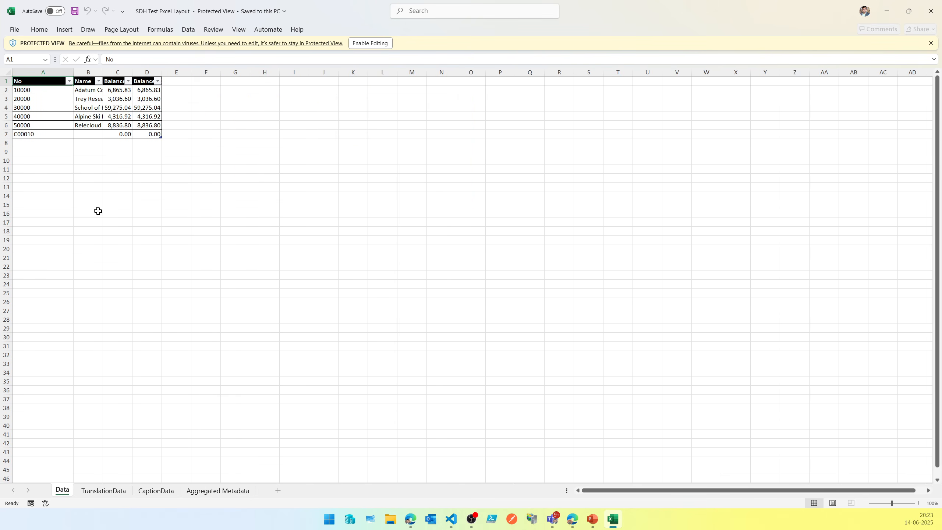
double_click(104, 75)
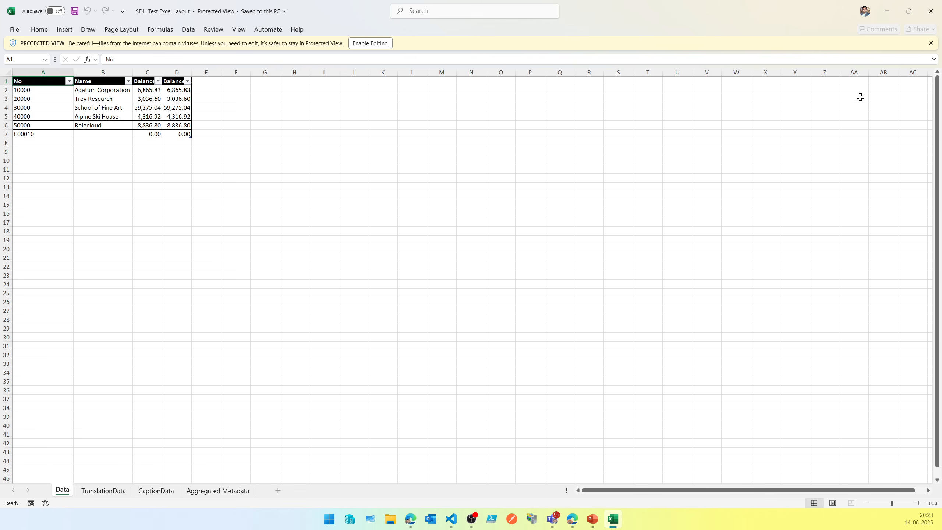
click(931, 11)
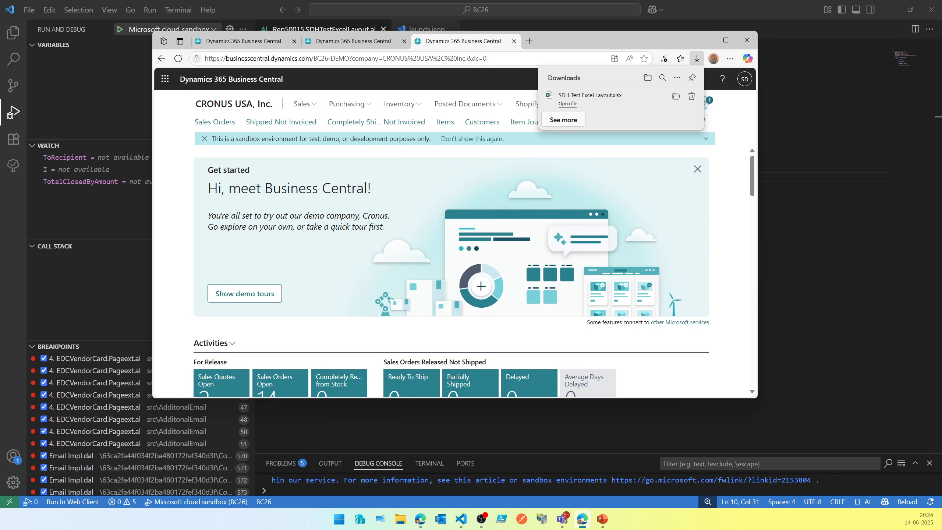
In Visual Studio Code, open SDHTestExcelLayout.xlsx from the excelLayout folder externally in Excel
click(14, 38)
click(14, 39)
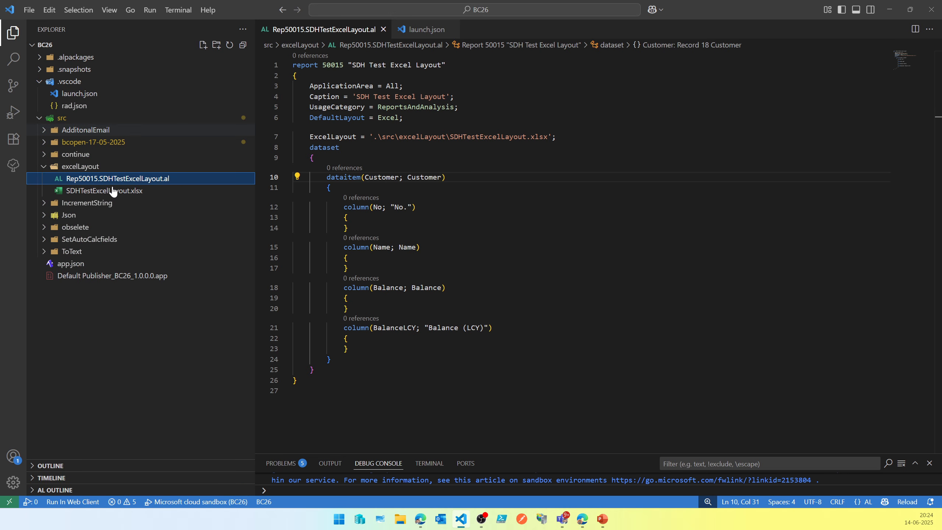
right_click(136, 193)
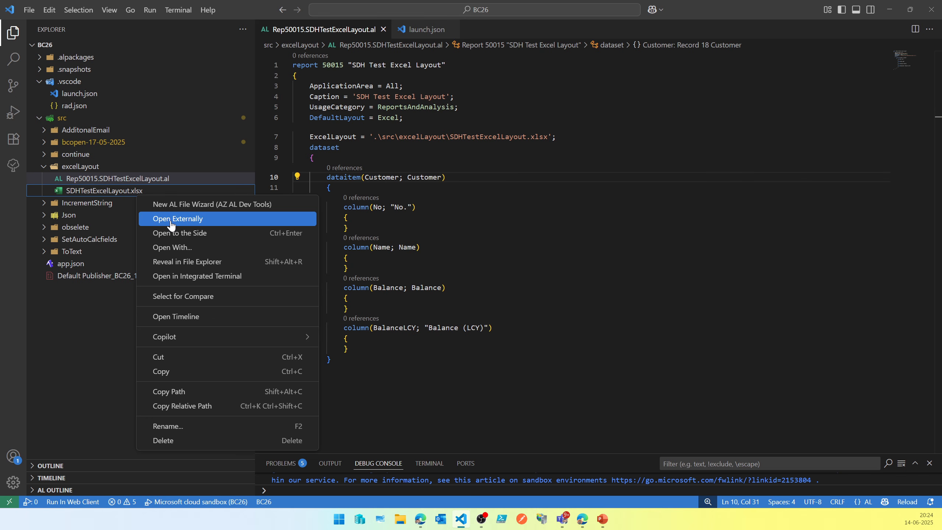
click(171, 222)
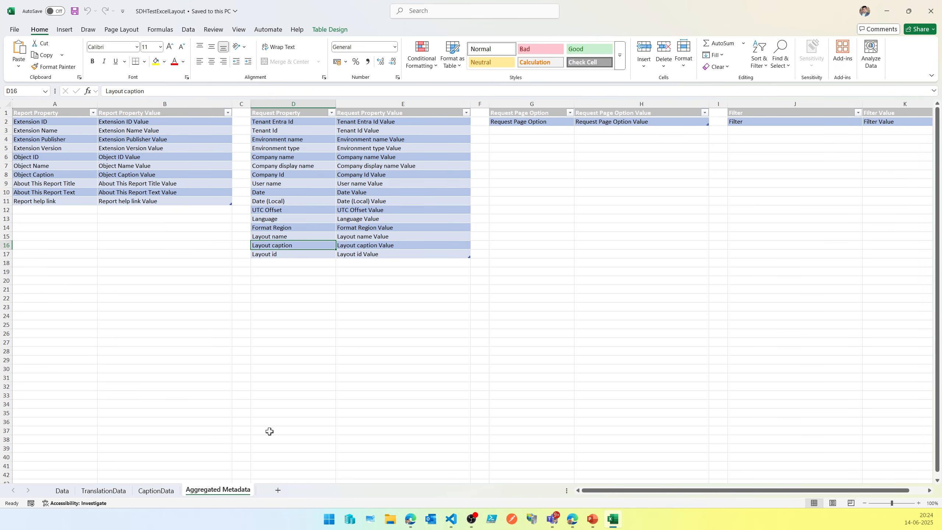
Add a new worksheet, place it before the Data sheet and name it Totals
click(278, 490)
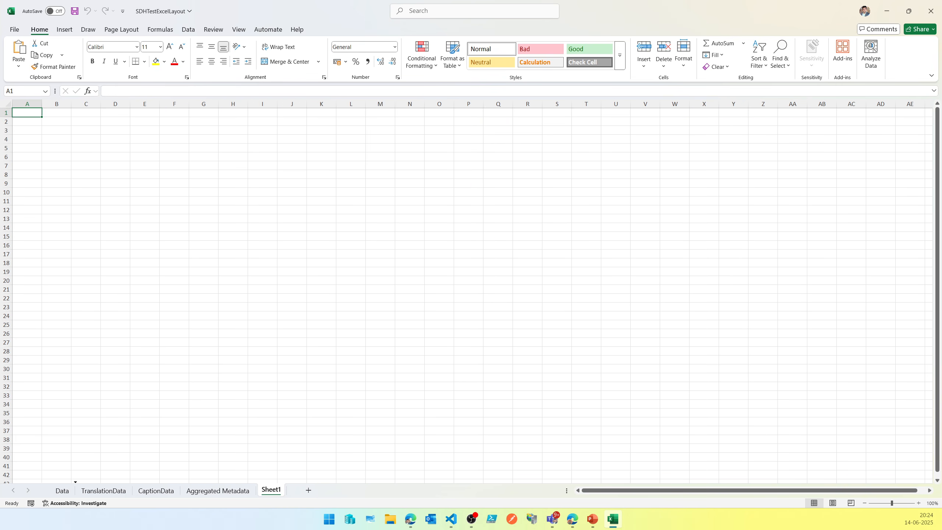
drag(271, 490, 54, 482)
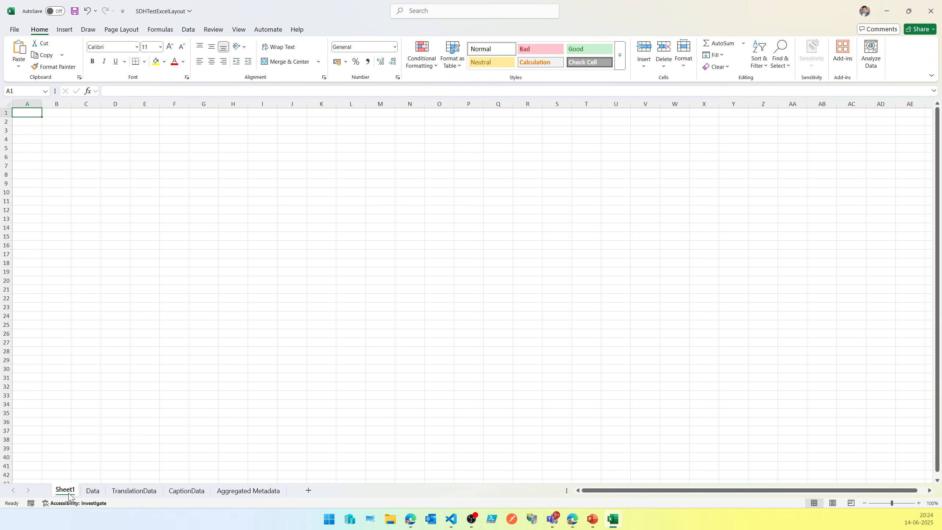
double_click(67, 490)
text(Totals)
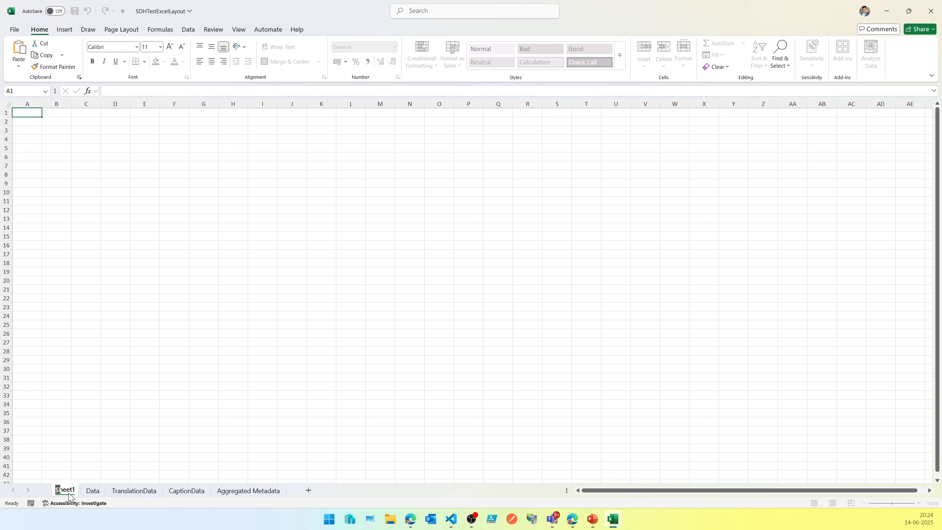
key(Return)
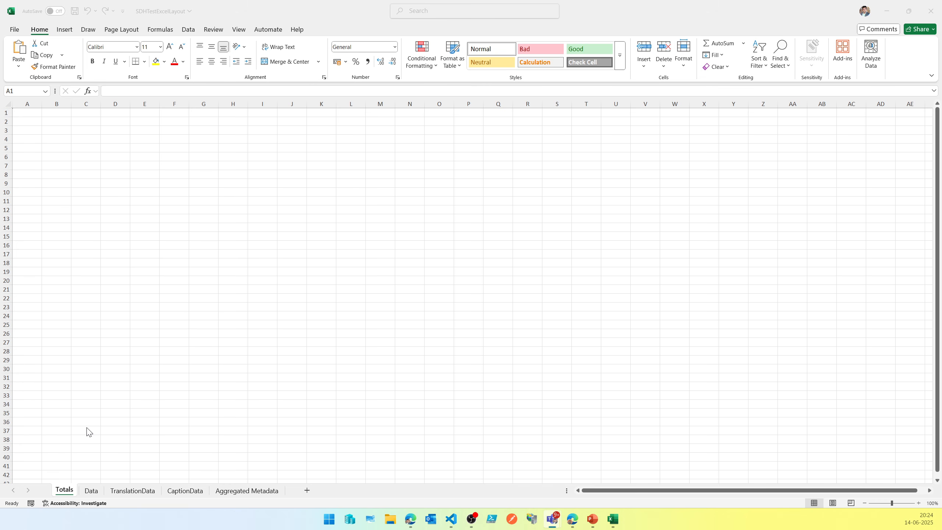
On the Totals sheet, enter "Total Balance" in B3 and "Total Balance LCY" in B4, and widen column B to fit the labels
click(92, 491)
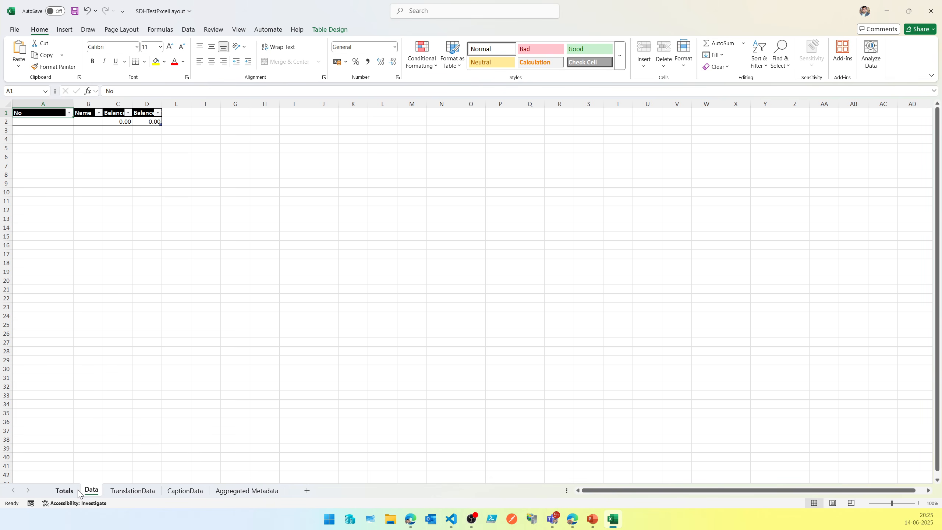
click(67, 491)
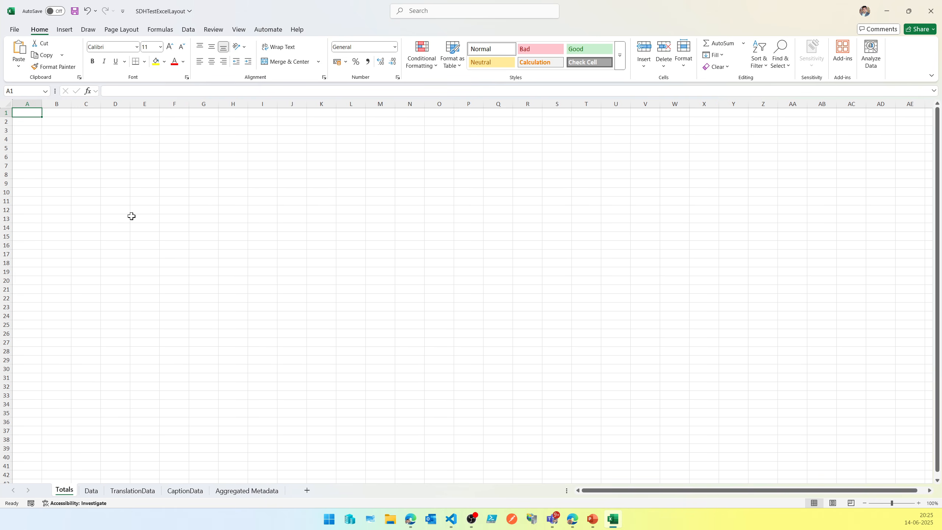
key(Down)
key(Down)
key(Right)
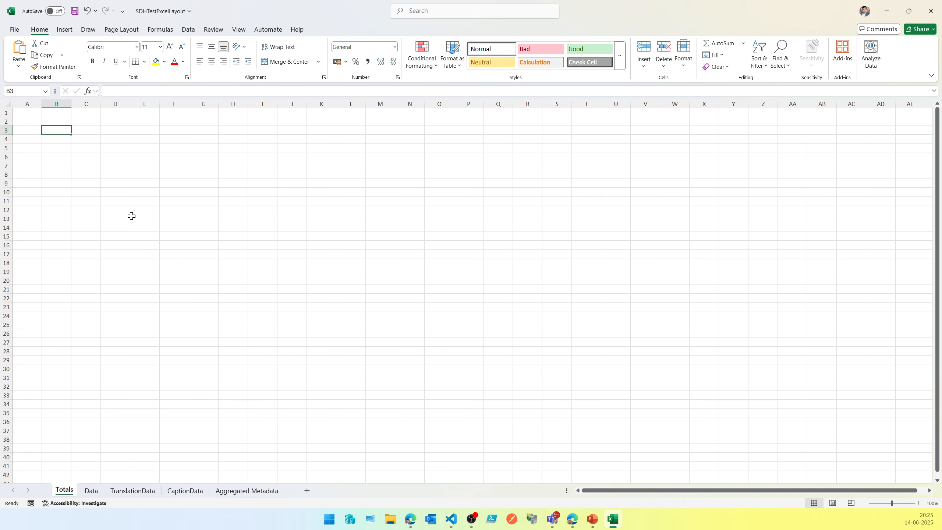
text(Total Balance)
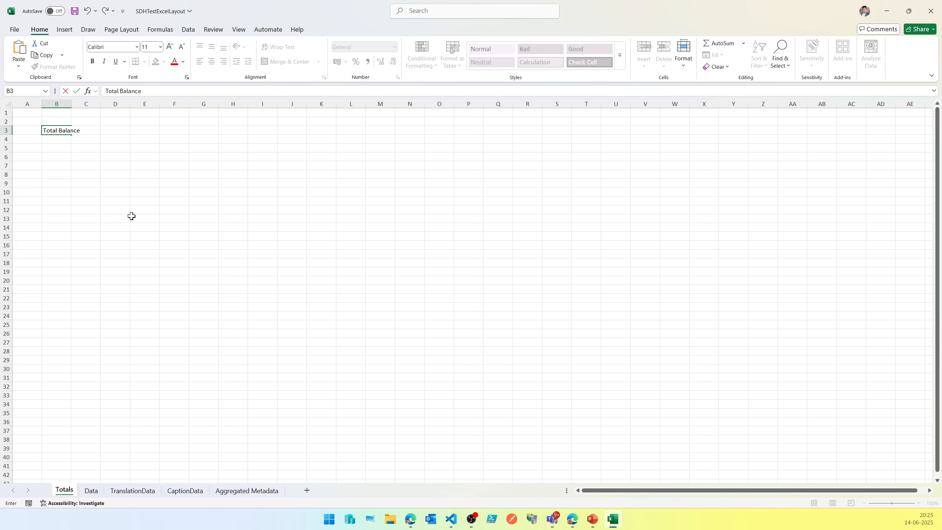
key(Return)
text(Total )
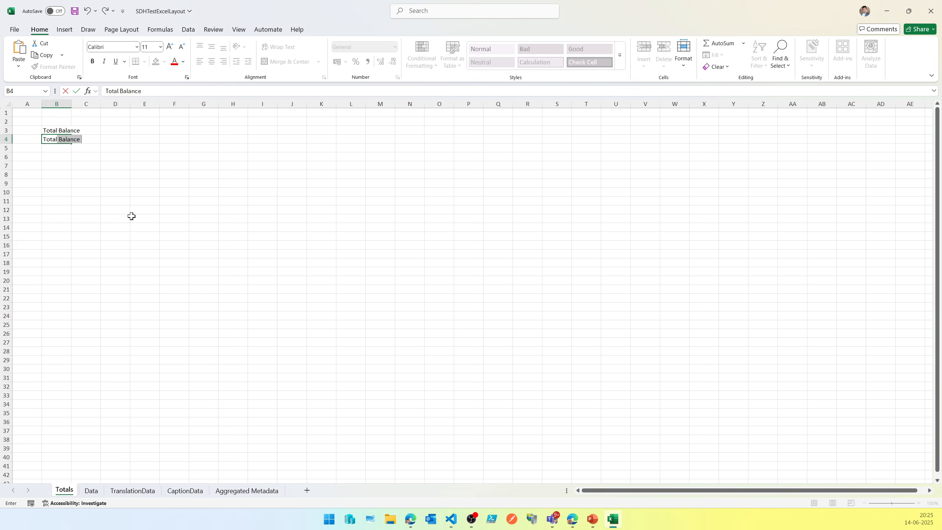
text(Bala)
text(cn)
text(nce )
text(LCY)
key(Return)
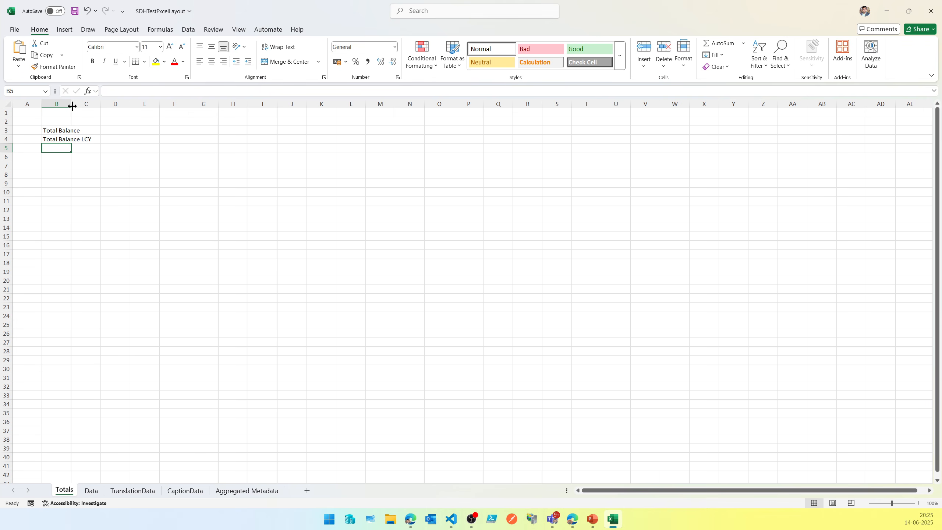
drag(73, 107, 94, 107)
Enter =SUM(Data[Balance]) in cell C3 beside Total Balance, referencing the Balance column of the Data table
click(110, 132)
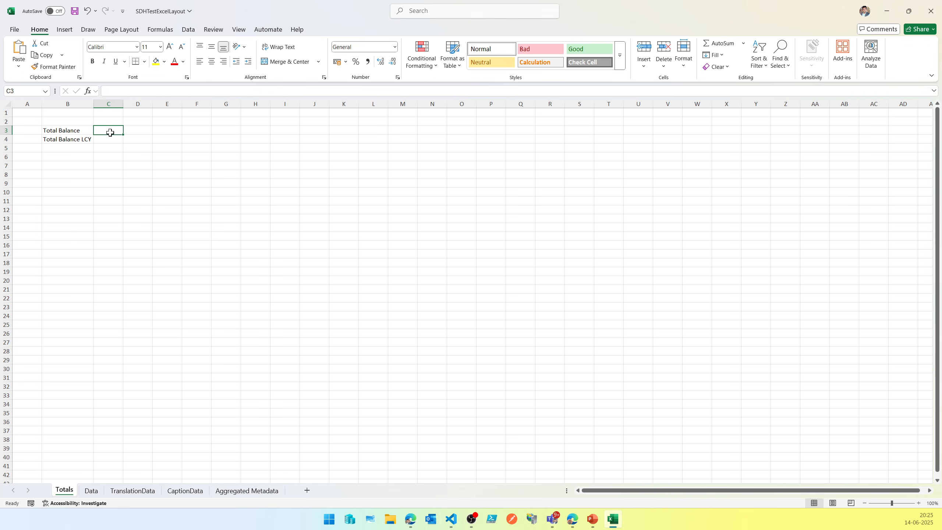
text(=S)
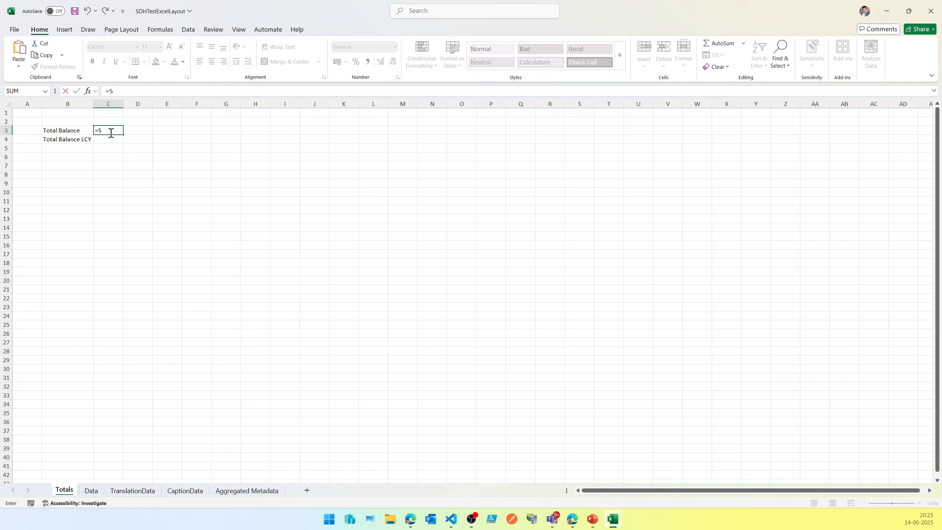
text(UM()
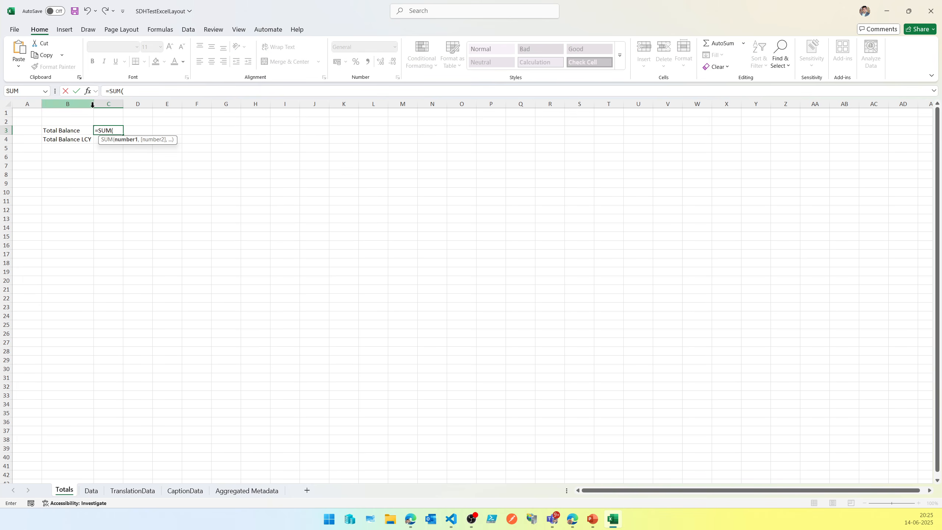
click(92, 493)
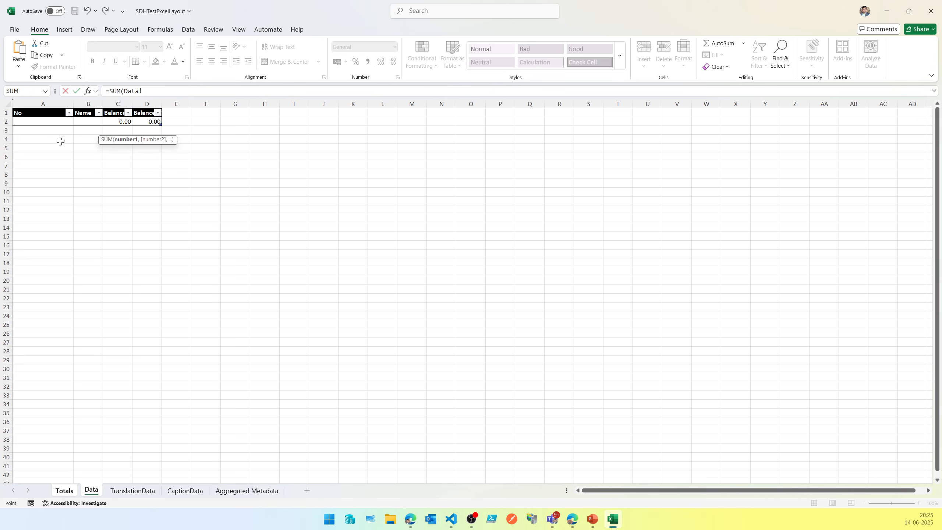
click(121, 121)
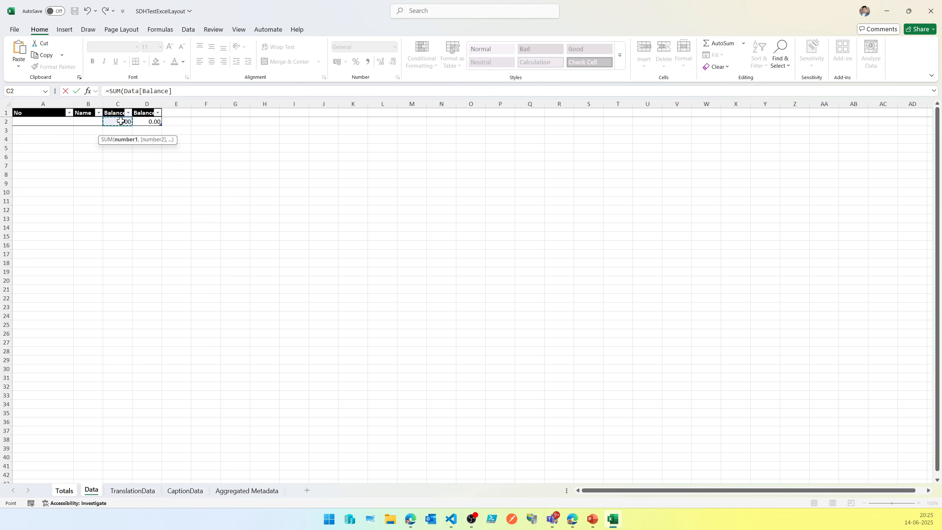
text())
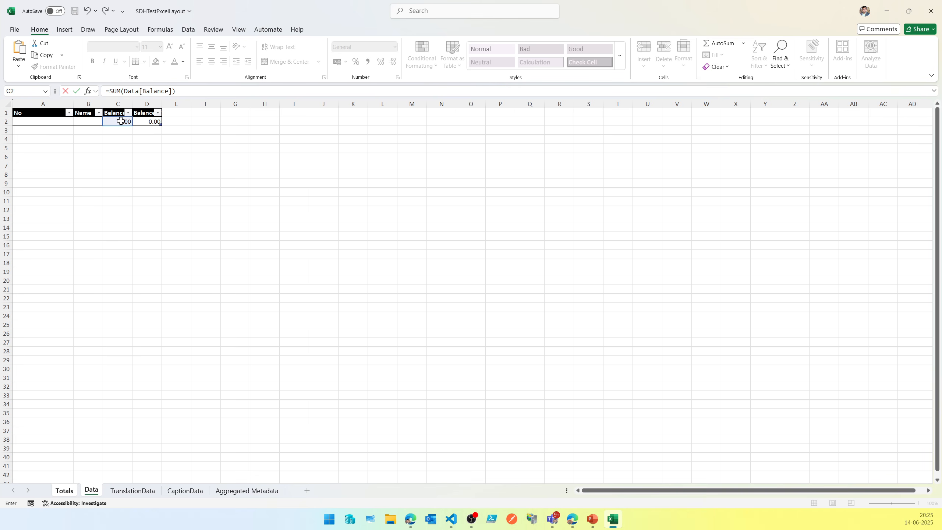
key(Return)
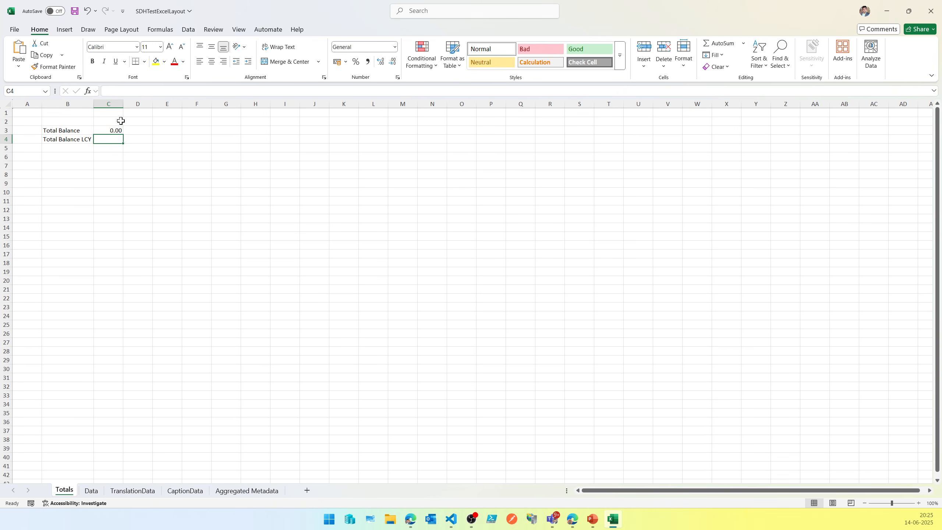
Enter =SUM(Data[BalanceLCY]) in cell C4 beside Total Balance LCY, referencing the BalanceLCY column of the Data table
text(=SUM()
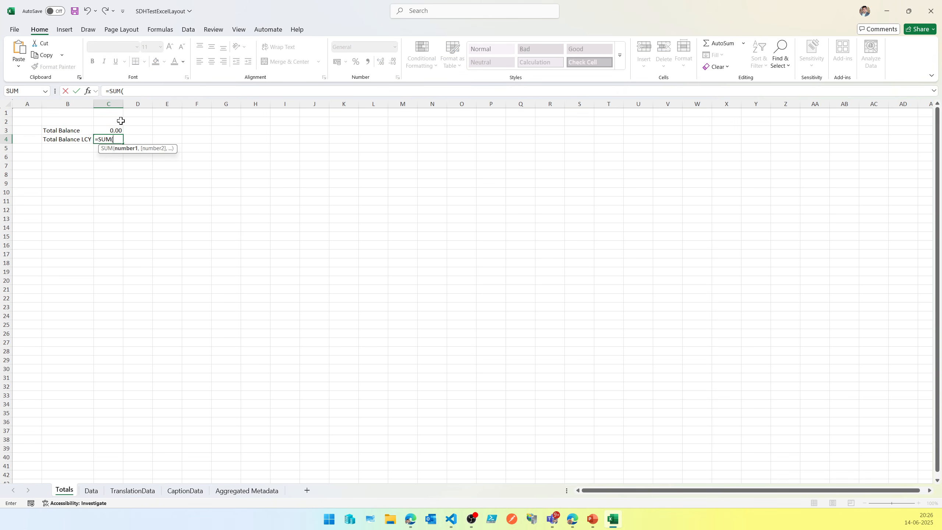
click(86, 494)
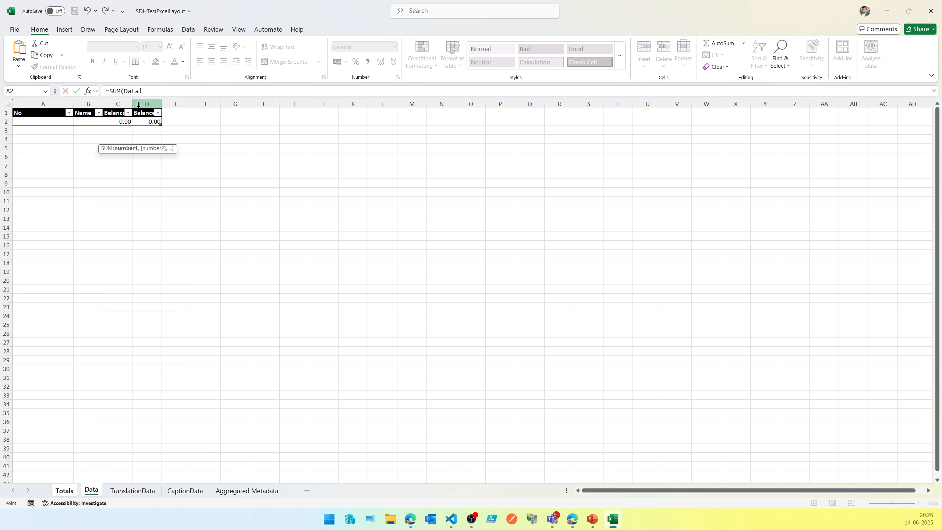
click(148, 121)
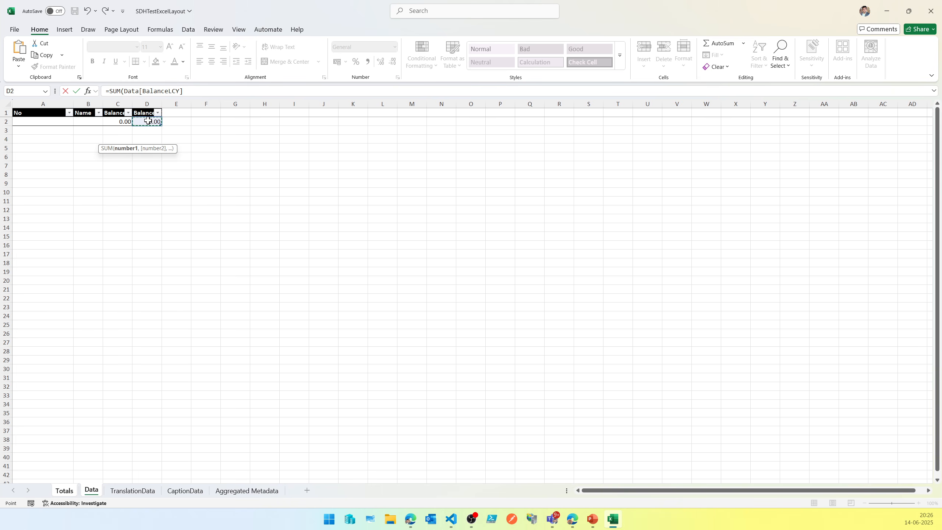
text())
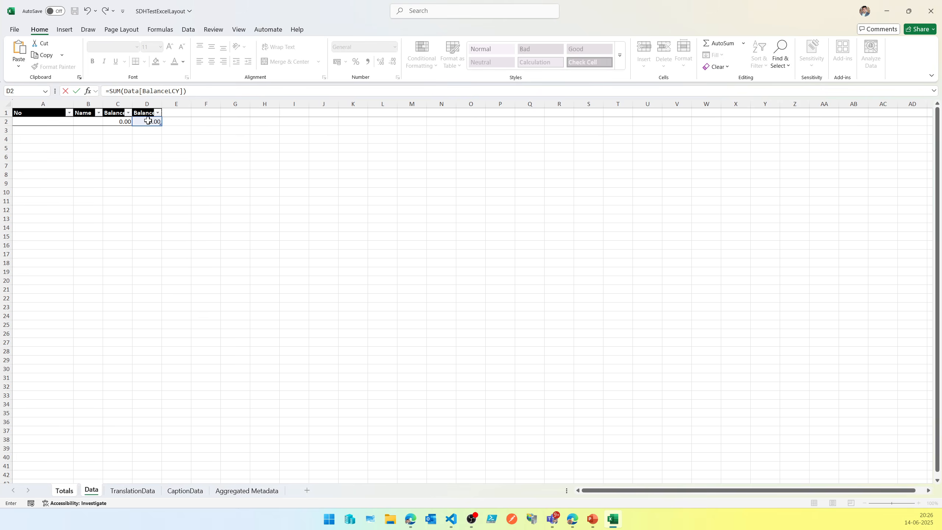
key(Return)
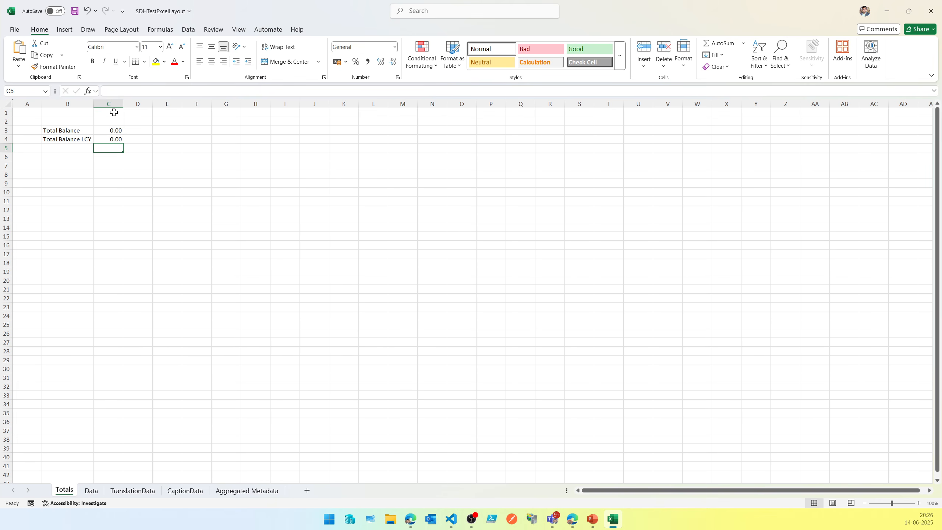
Apply All Borders to the totals block B3:C4
click(84, 133)
drag(85, 133, 111, 141)
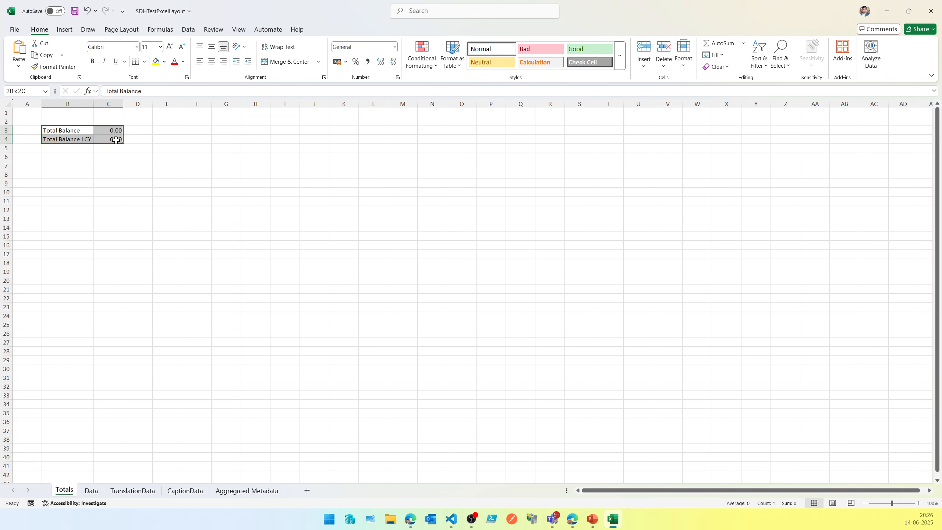
click(145, 63)
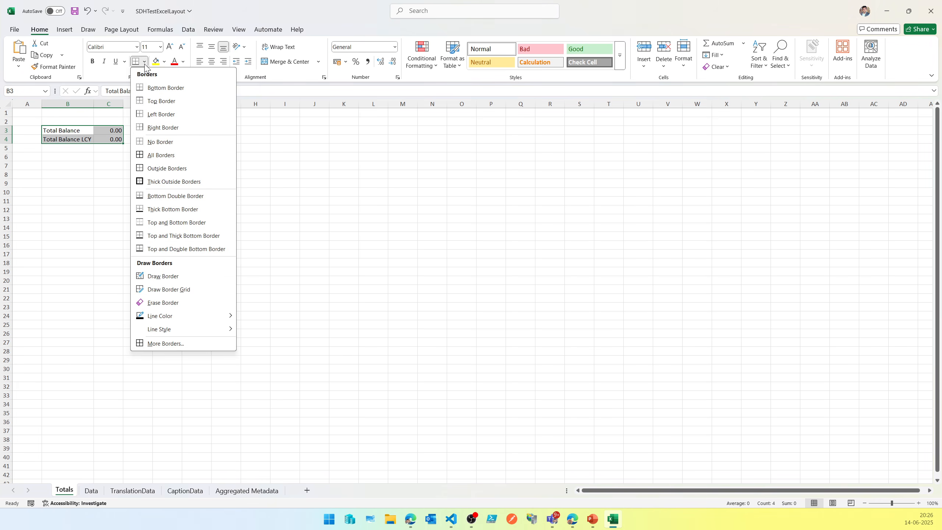
click(153, 152)
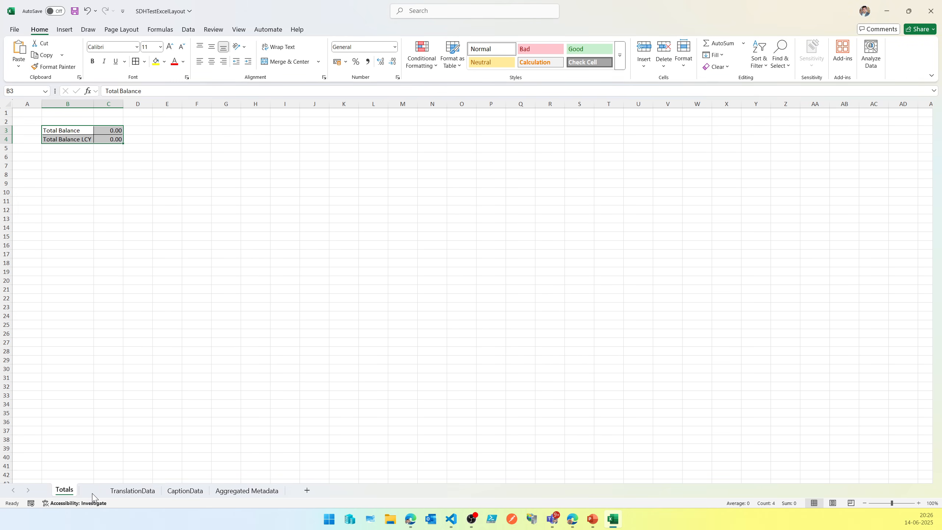
On the Data sheet, enter =SUM(Data[Balance]) in cell C4 below the table
click(92, 491)
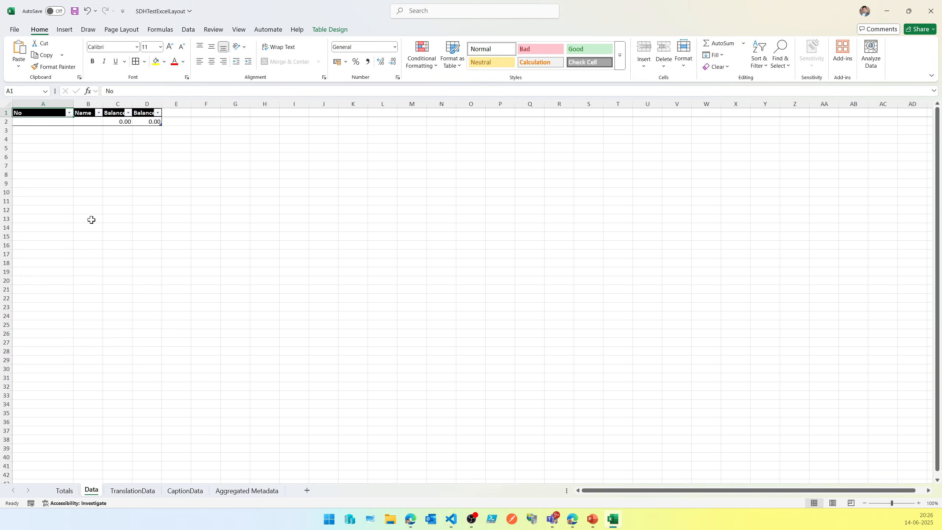
click(117, 138)
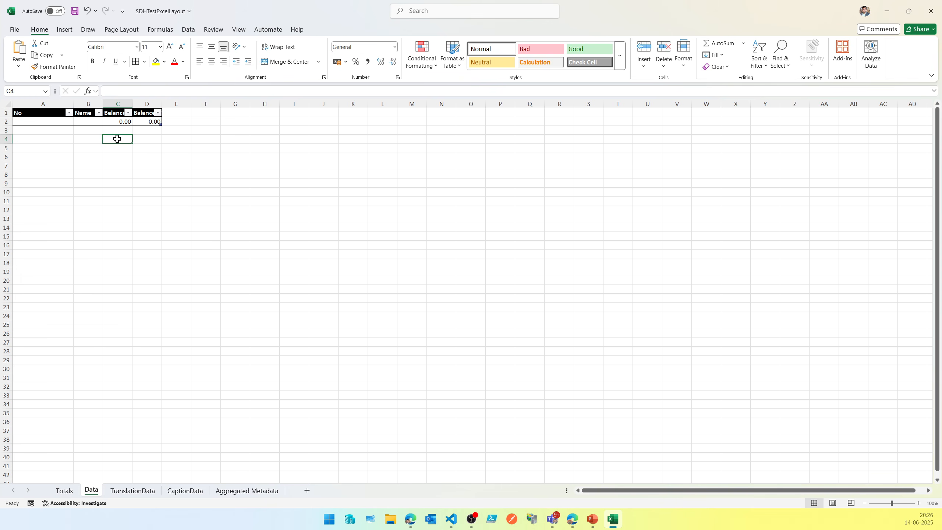
text(=SUM()
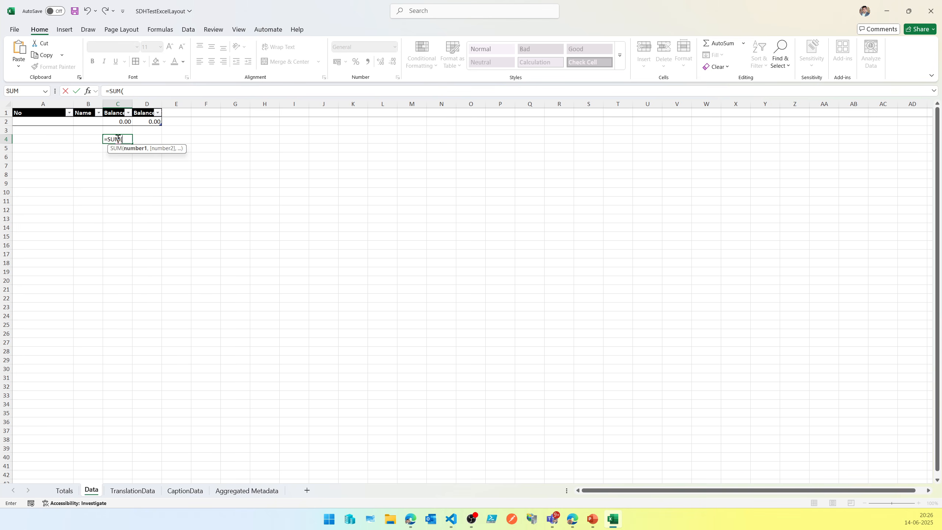
key(Up)
key(Up)
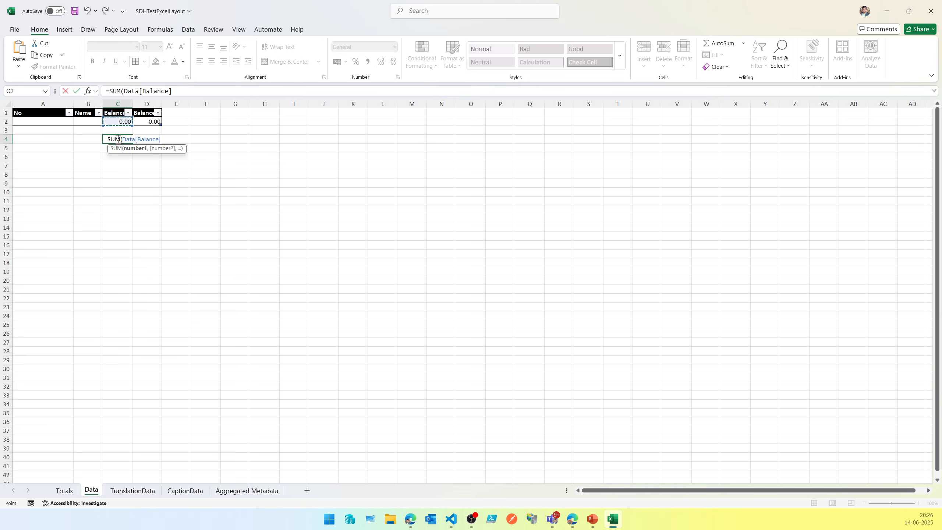
text())
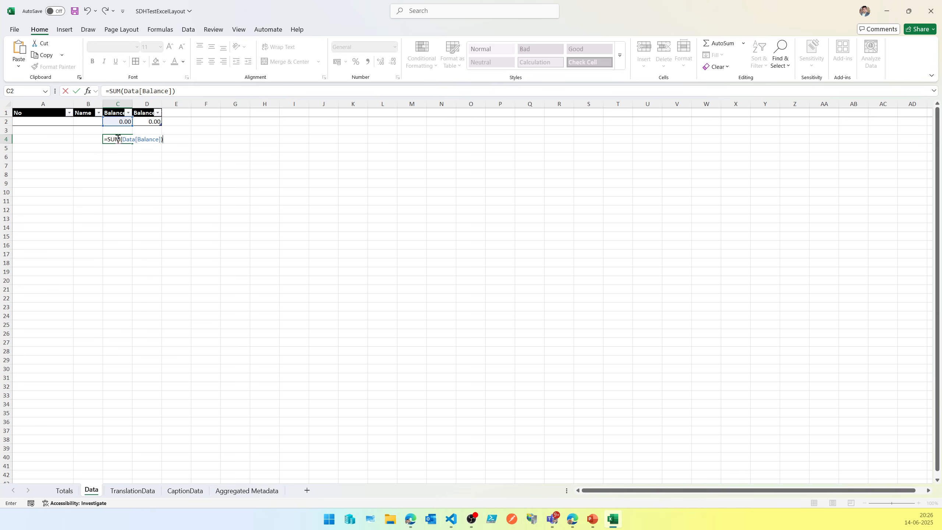
key(Return)
key(Up)
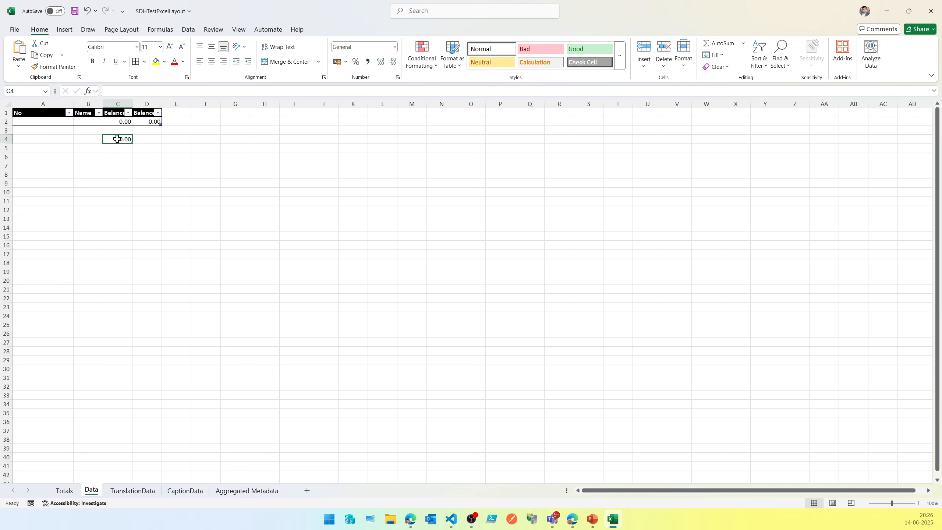
Enter =SUM(Data[BalanceLCY]) in cell D4 of the Data sheet, beside the Balance total
key(Right)
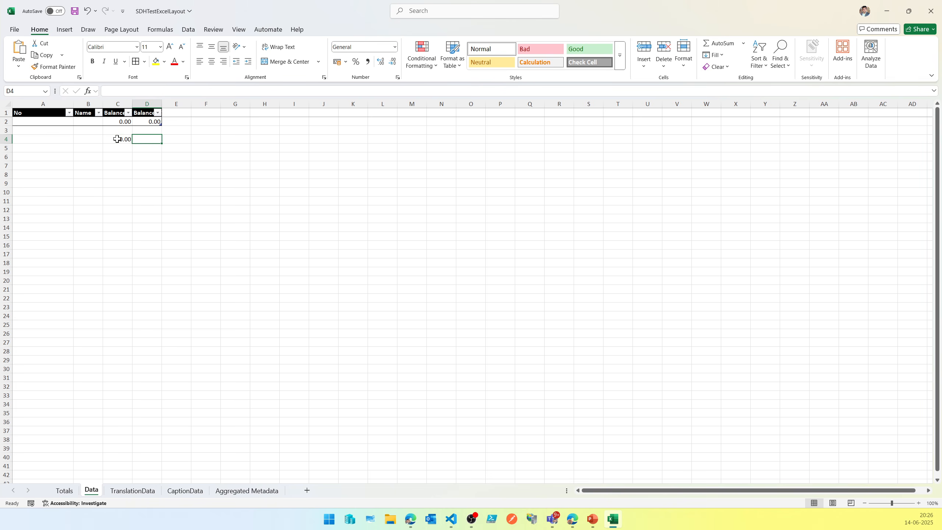
text(=SUM()
key(Up)
key(Up)
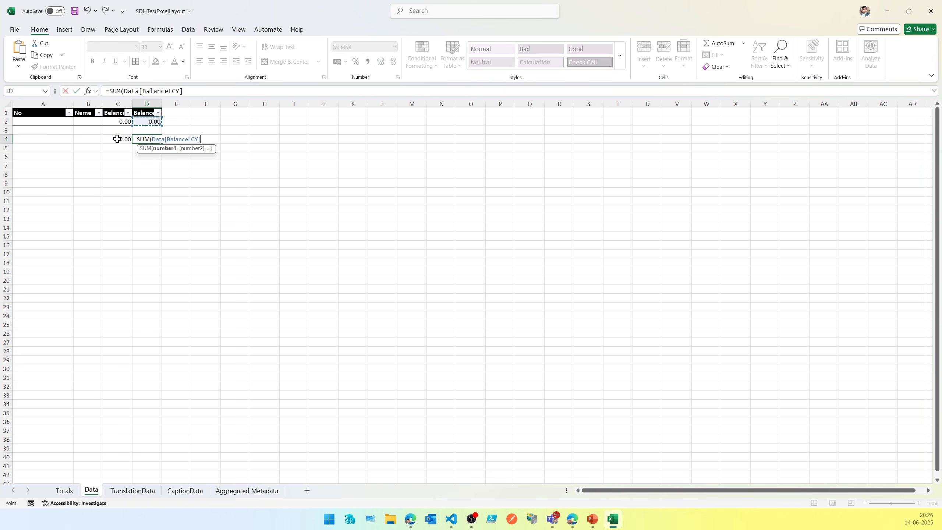
text())
key(Return)
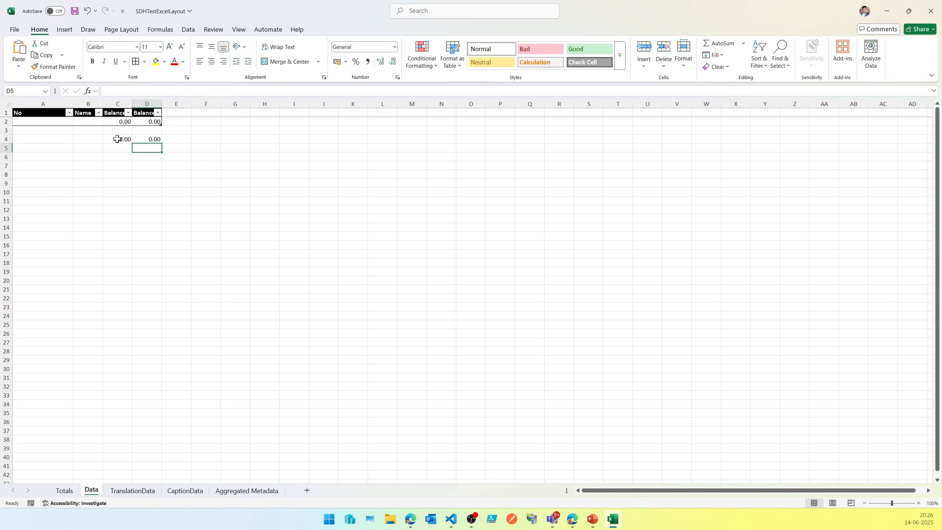
Fill the total cells C4:D4 with yellow, then save and close the SDHTestExcelLayout workbook
key(Up)
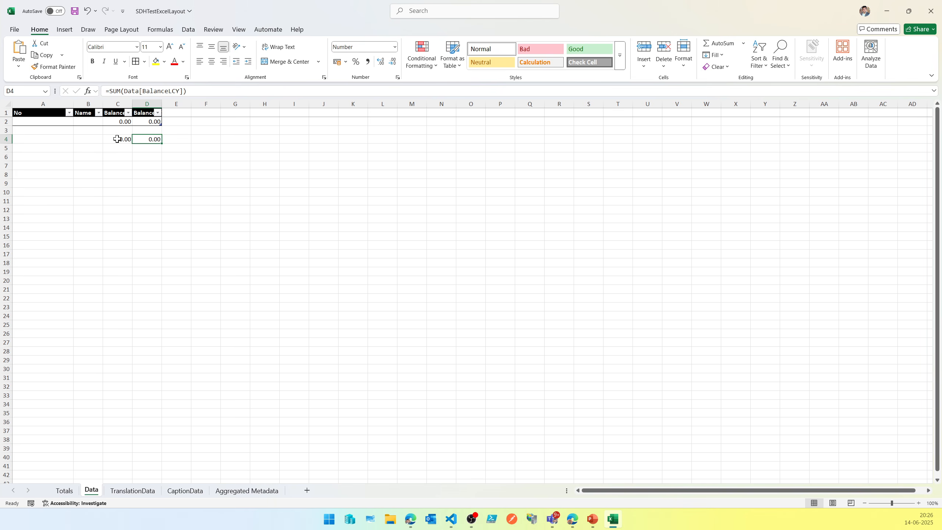
shift+click(117, 139)
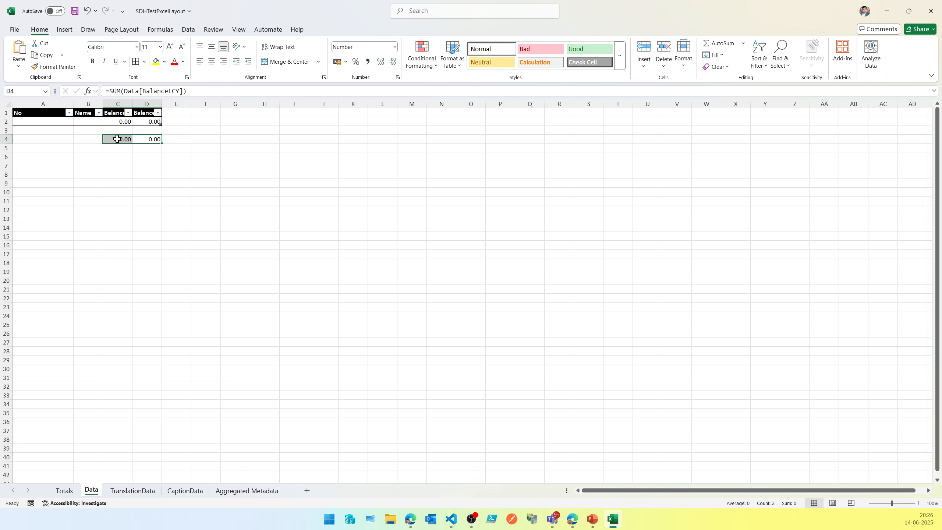
click(156, 61)
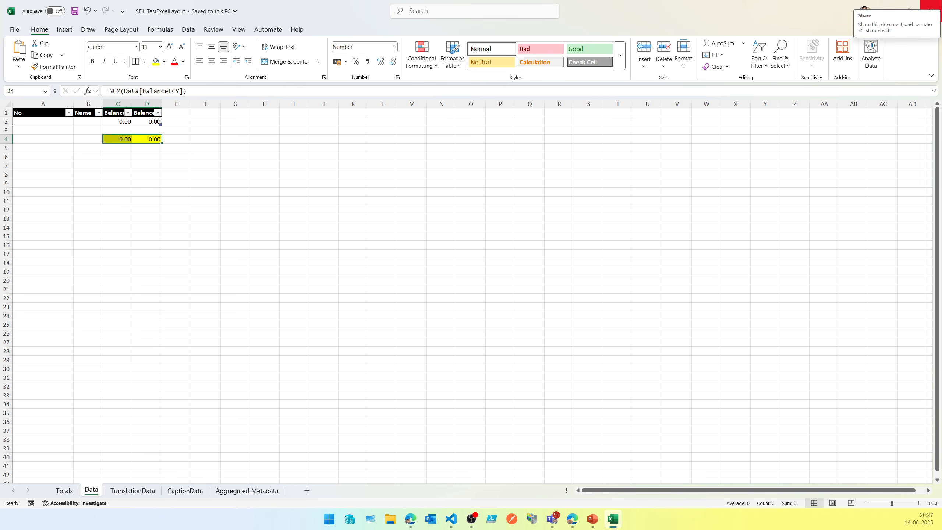
click(931, 11)
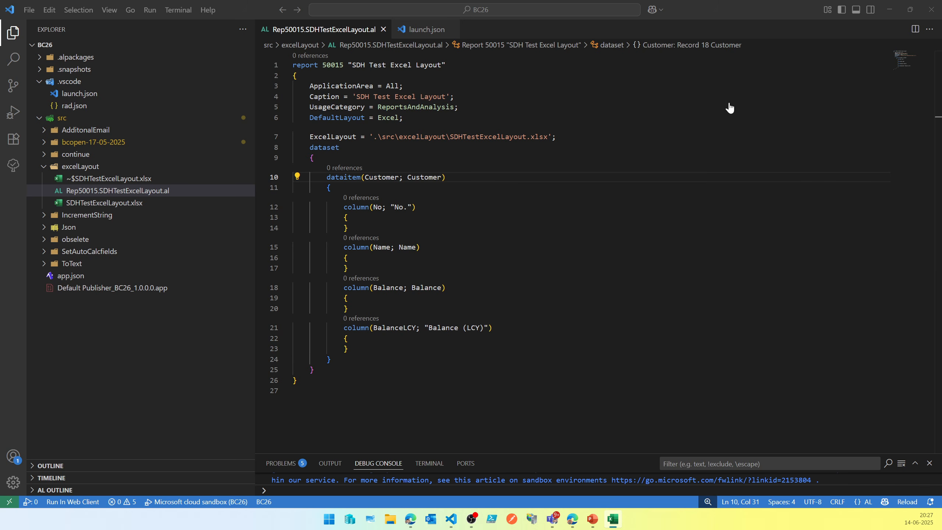
Publish the AL project with the updated Excel layout to the Microsoft cloud sandbox and restore the editor window to a smaller size
click(400, 266)
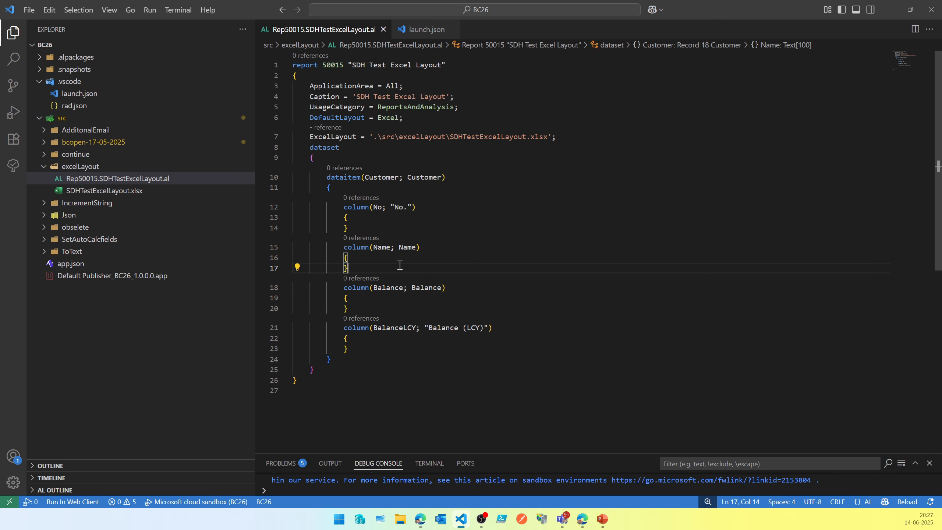
key(F5)
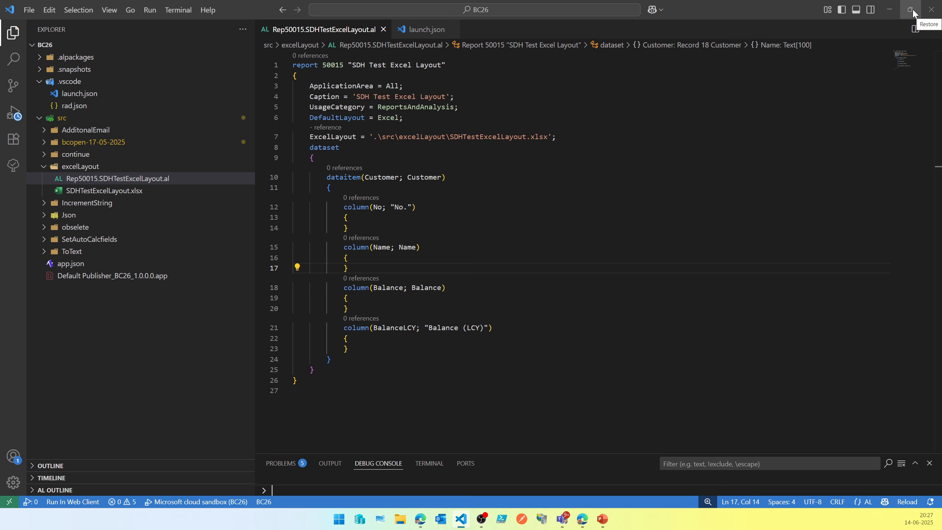
mouse_move(912, 13)
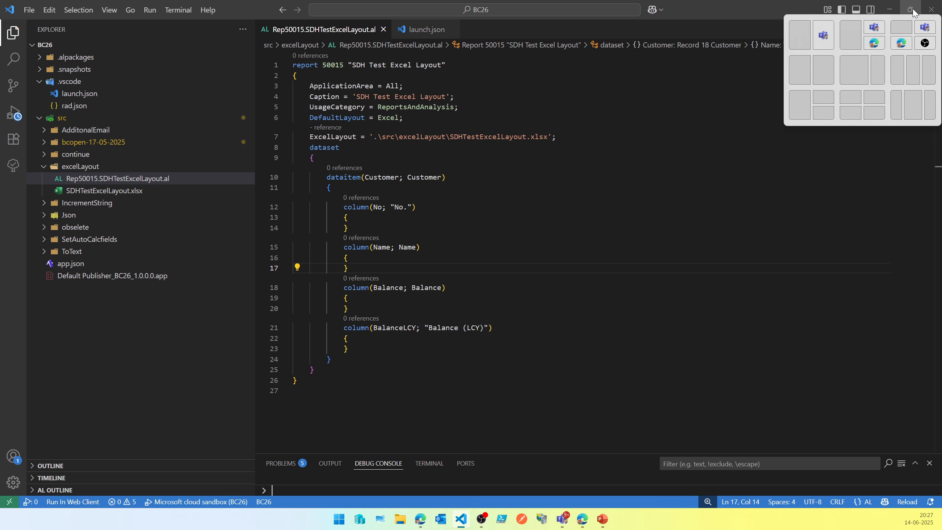
click(913, 11)
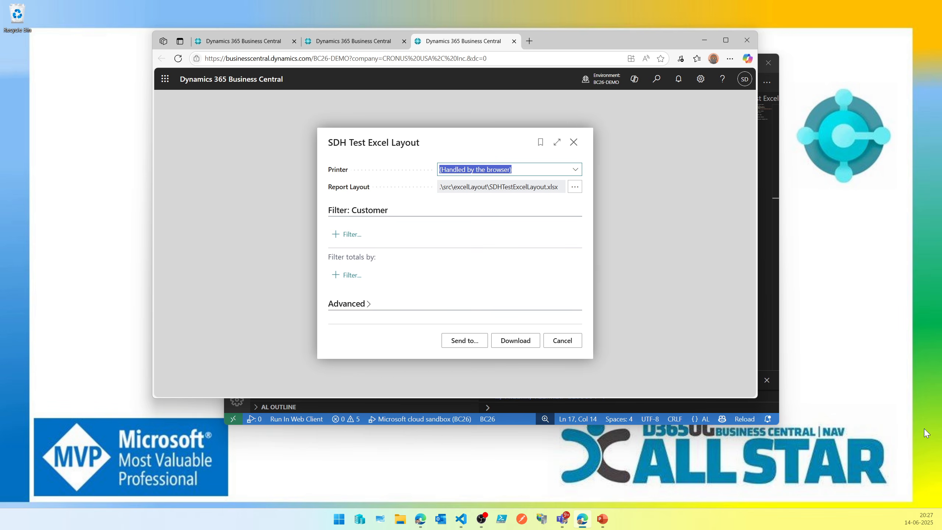
Download the SDH Test Excel Layout report, open the workbook with its content recovered, and dismiss the repair report
click(515, 340)
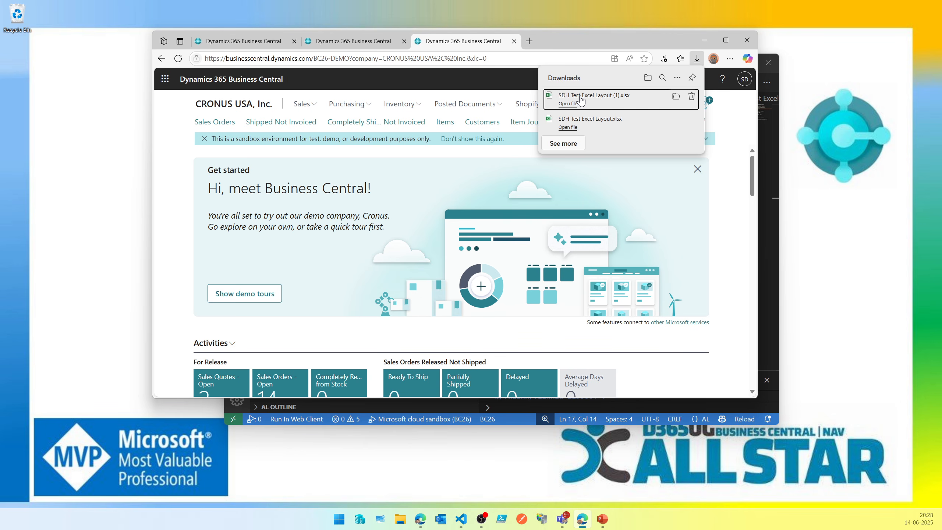
click(580, 99)
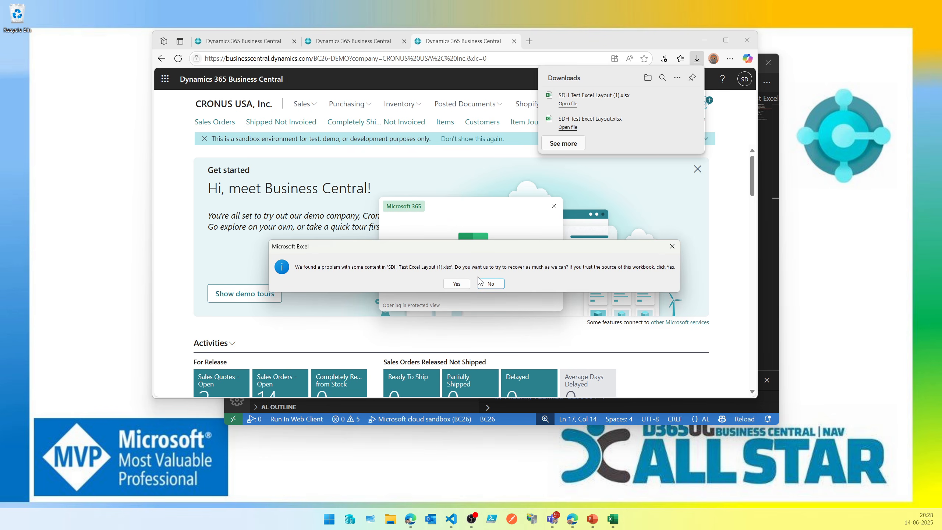
click(457, 284)
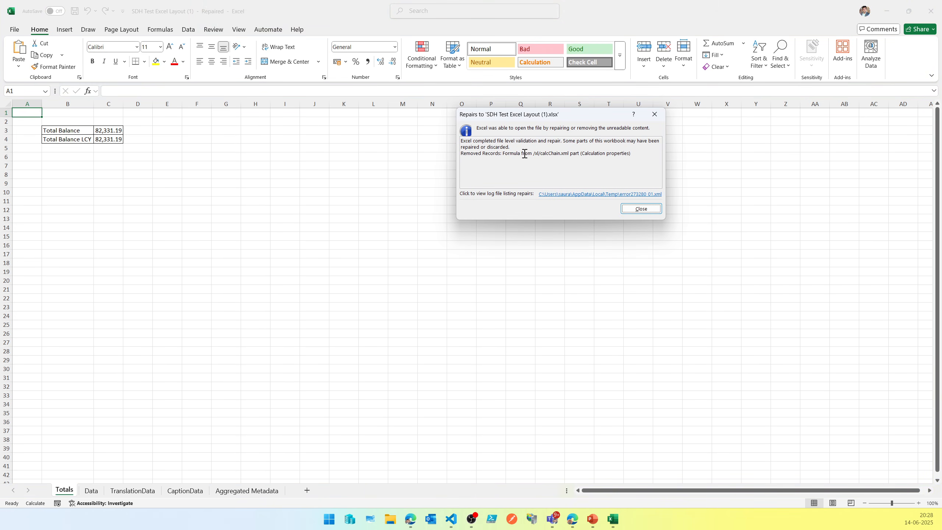
double_click(559, 157)
click(642, 209)
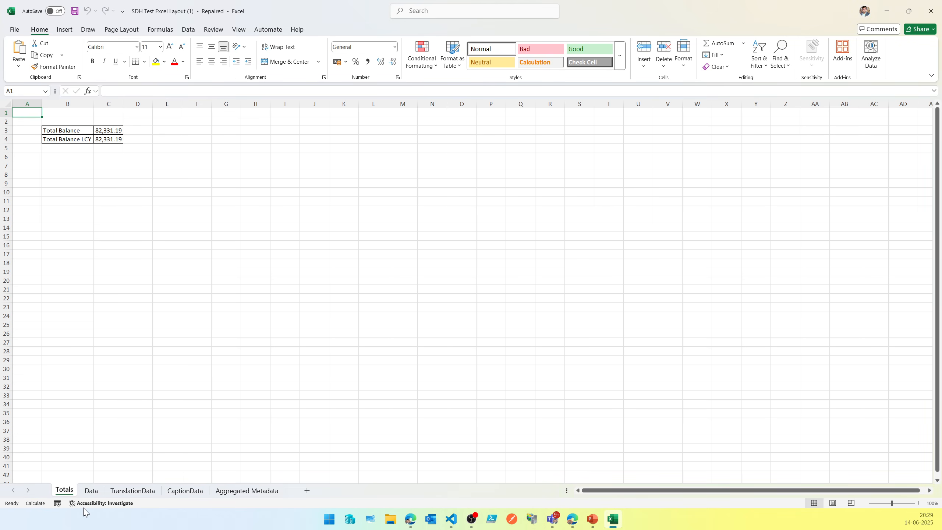
Examine the Data sheet of the generated report, checking the customer rows and the area below the table for the total formulas
click(93, 492)
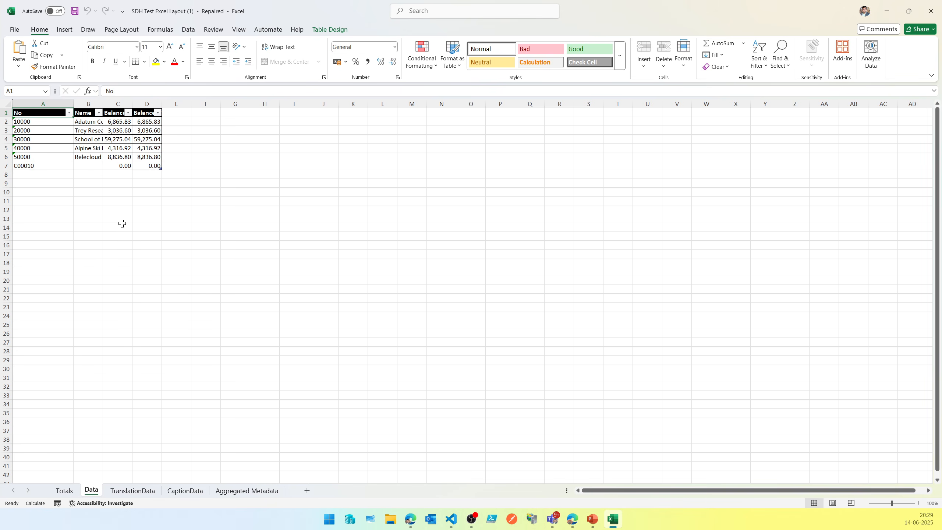
drag(91, 182, 144, 185)
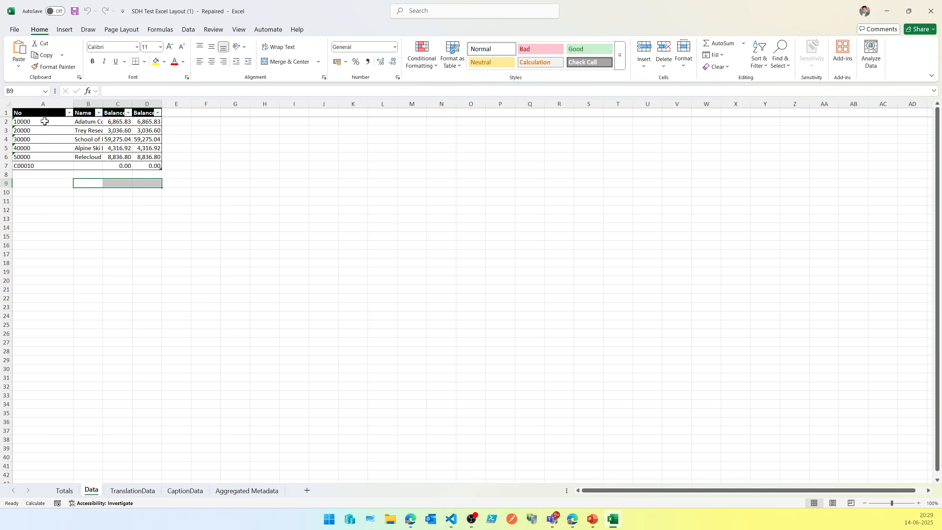
drag(44, 122, 42, 165)
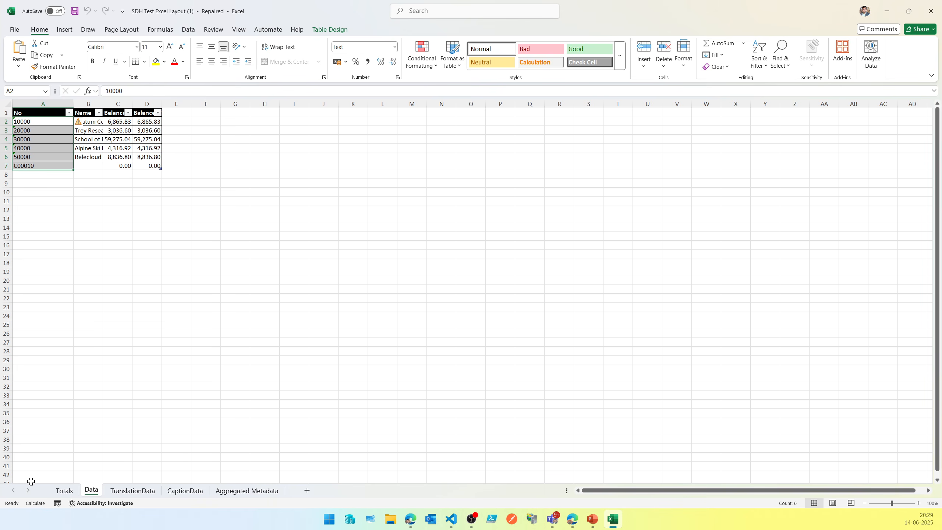
Inspect the Total Balance formula in cell C3 of the Totals sheet and compare it with the Data sheet
click(70, 496)
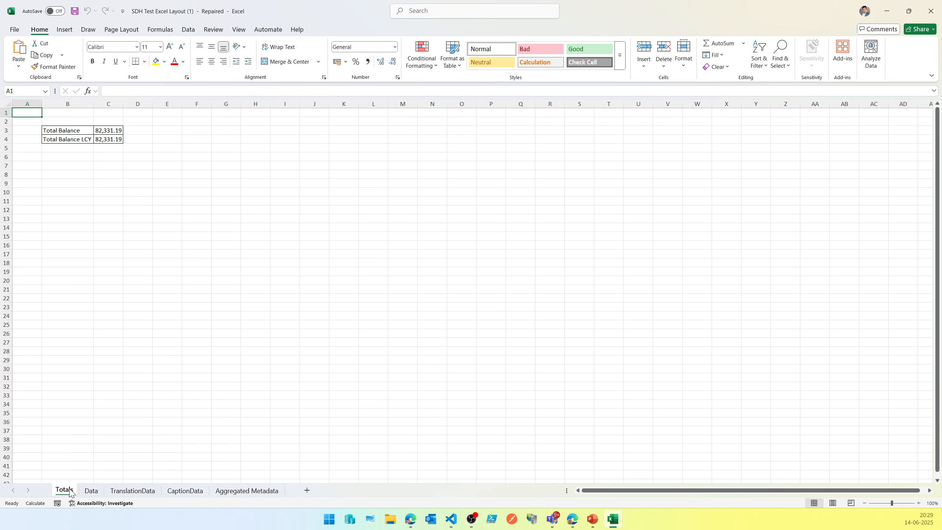
click(116, 128)
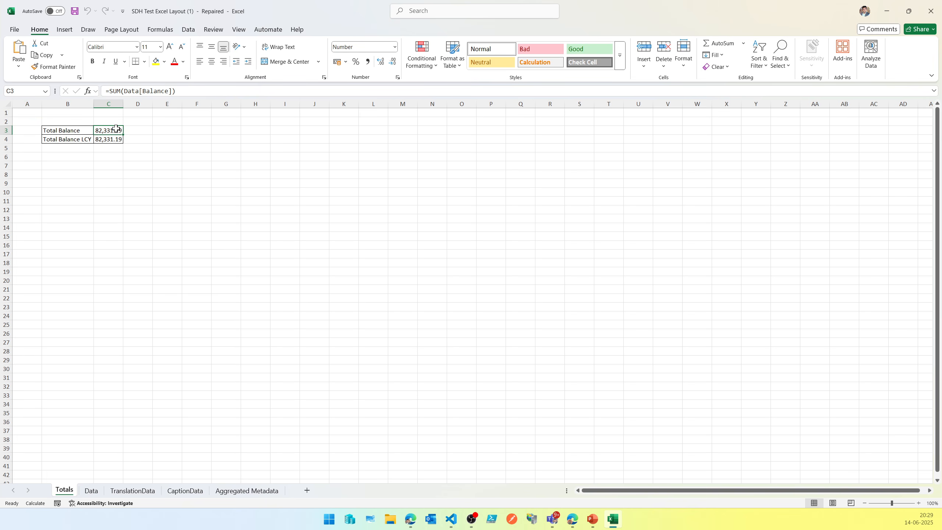
double_click(116, 129)
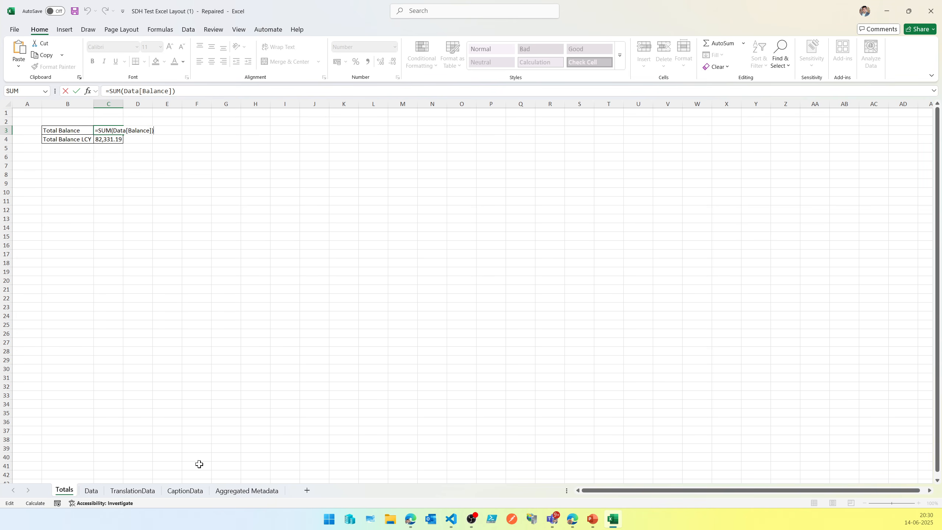
click(80, 493)
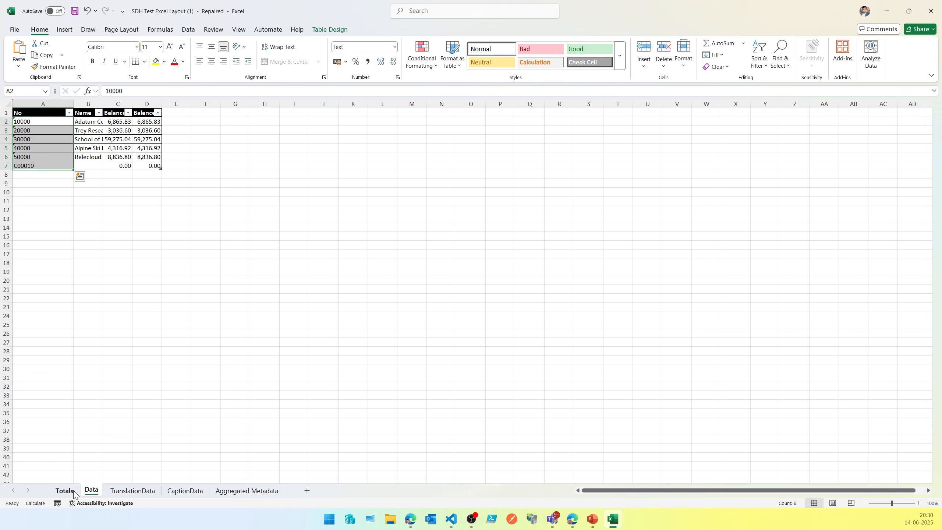
click(65, 491)
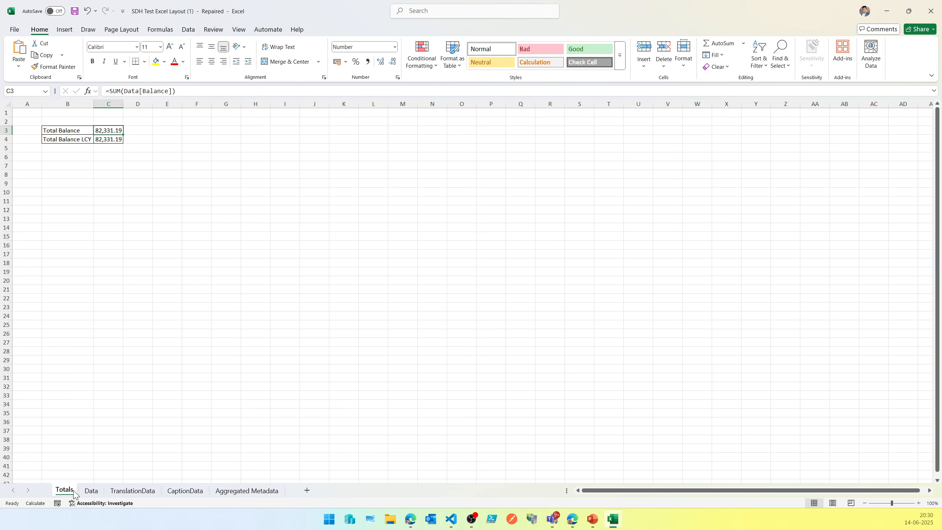
Copy the Total Balance cell C3 into B12 of the Data sheet and check it against the sum of Balance values C2:C7
key(ctrl+c)
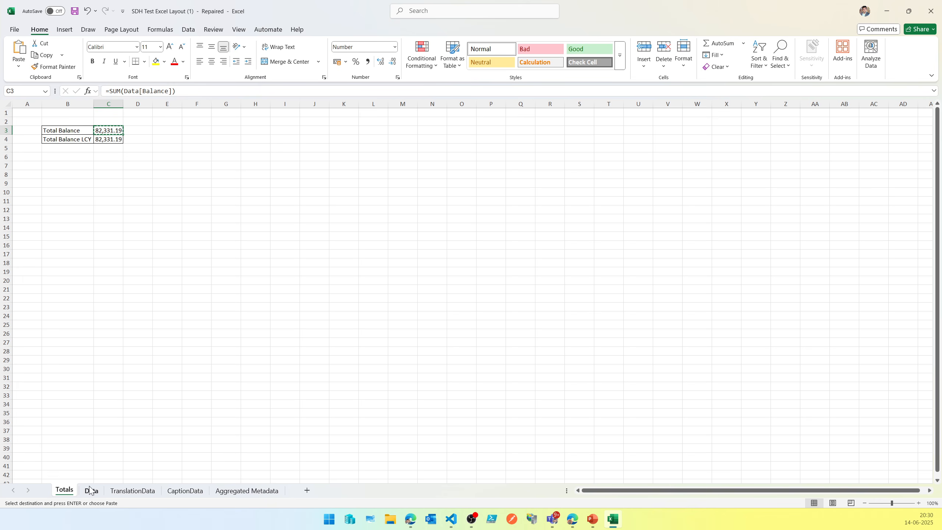
click(90, 491)
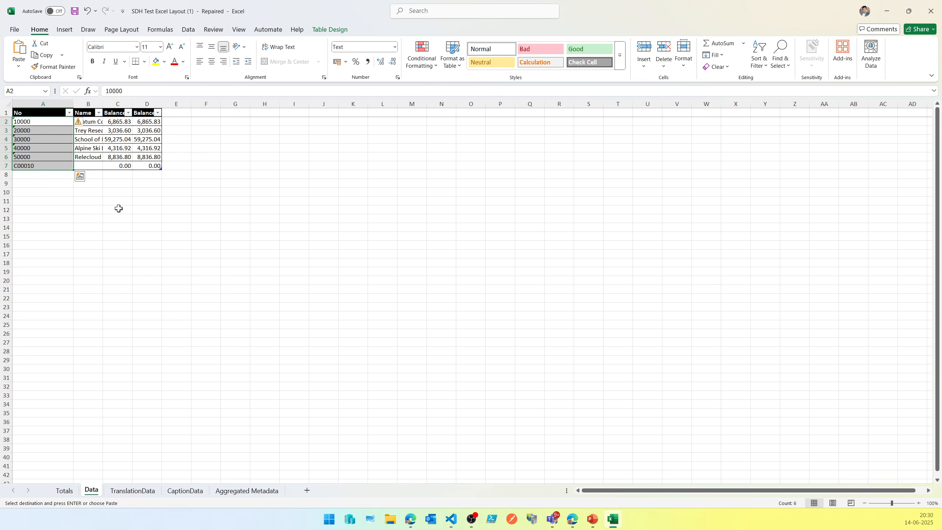
click(81, 207)
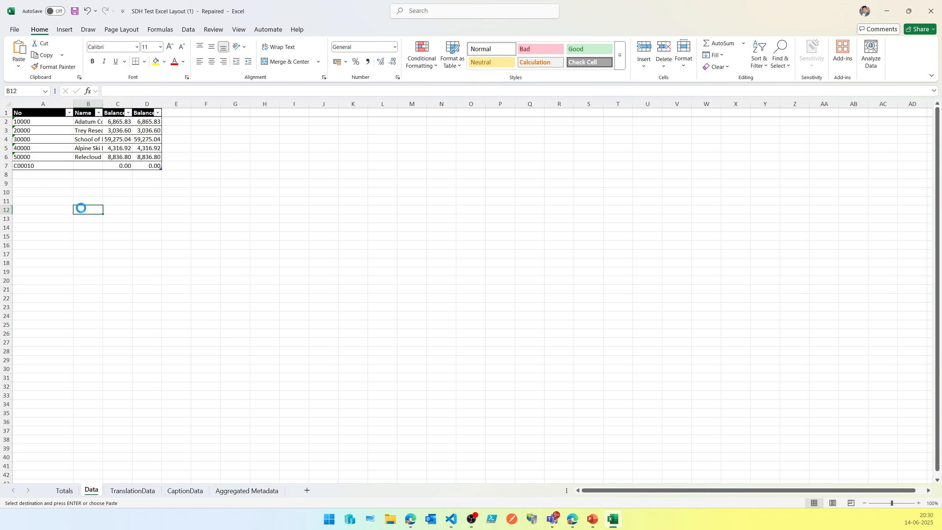
key(ctrl+v)
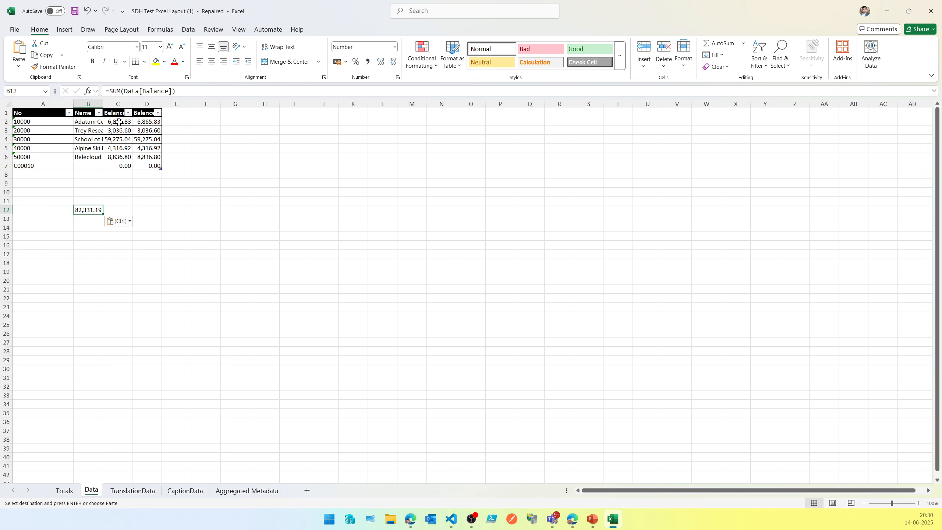
drag(118, 124, 124, 168)
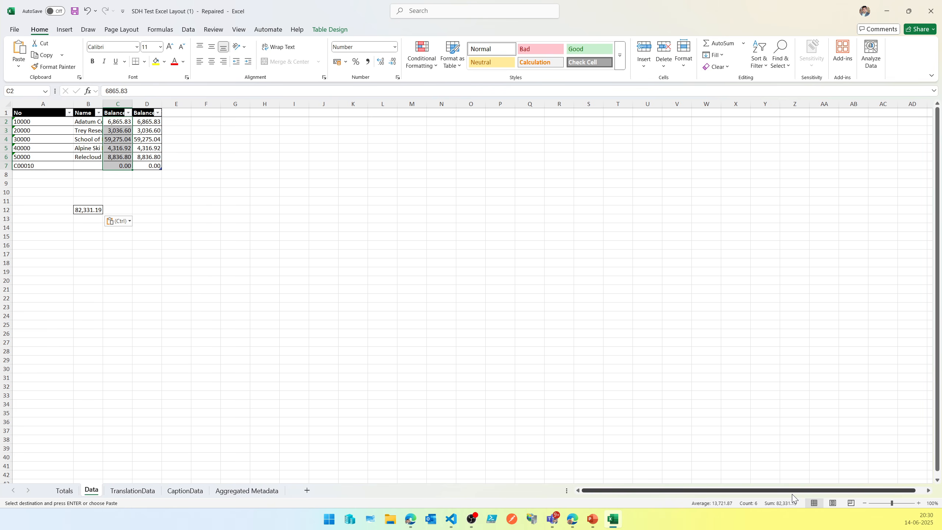
Close the generated workbook without saving it and bring up the report's AL code in a maximized Visual Studio Code window
click(932, 18)
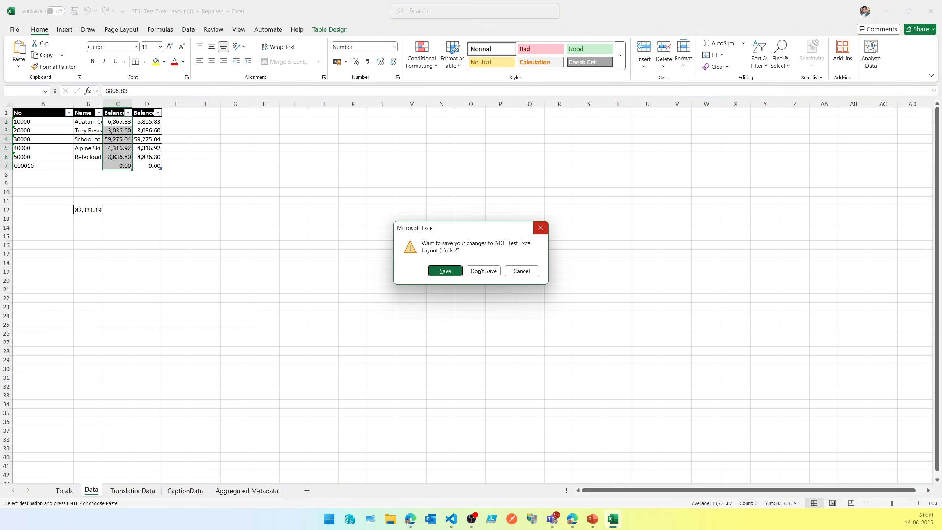
click(495, 272)
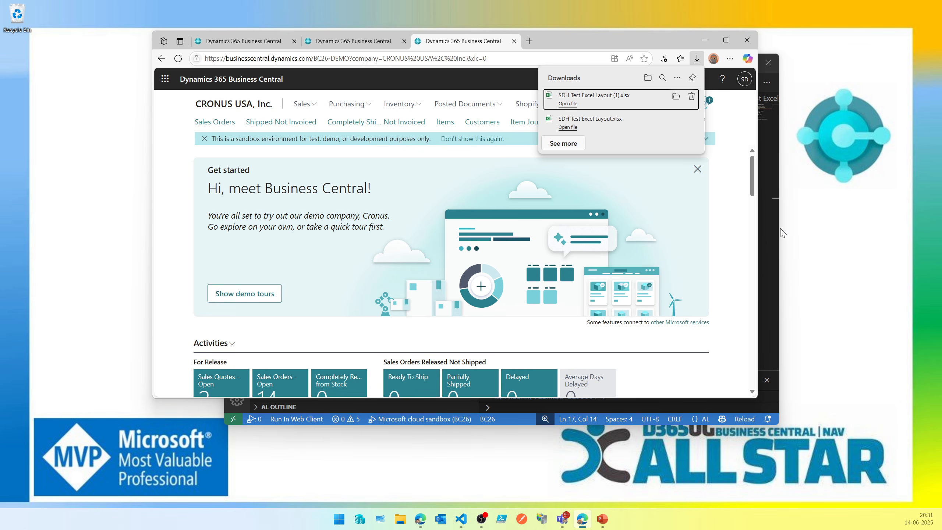
click(771, 291)
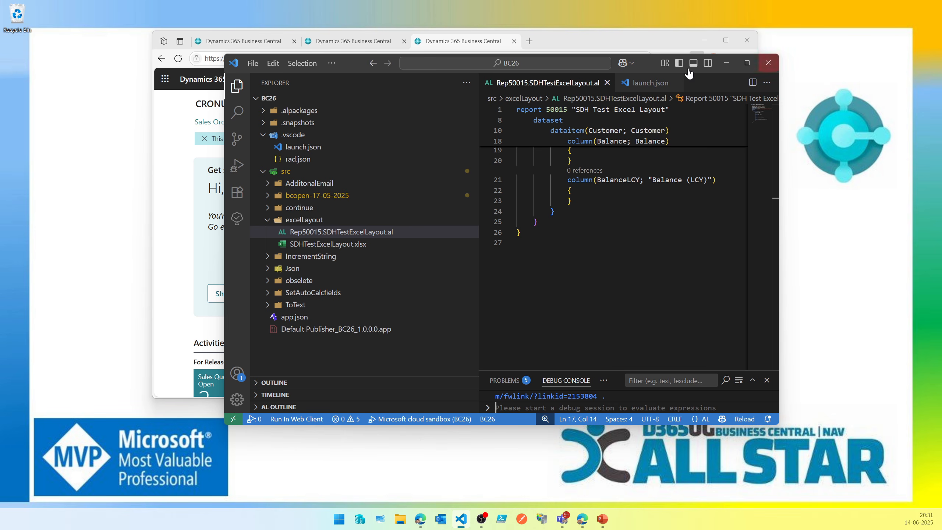
click(748, 63)
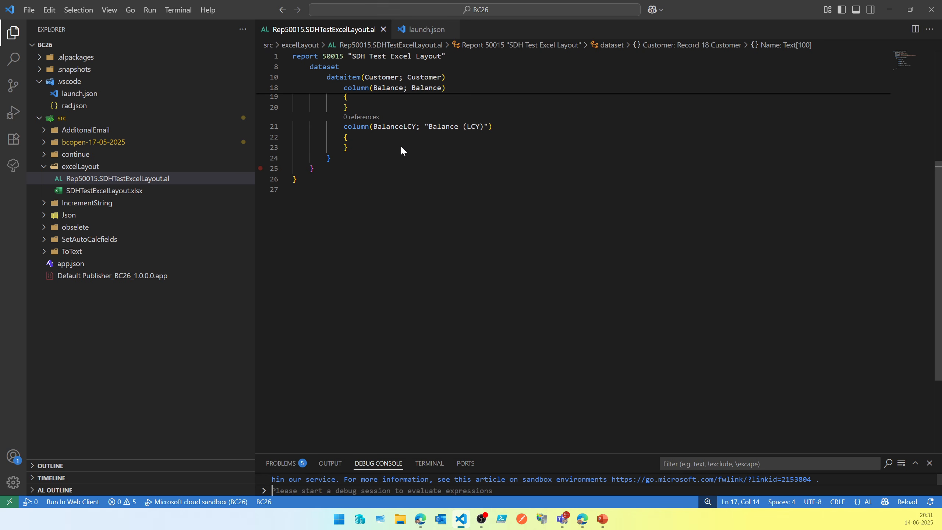
Add a Vendor dataitem after the Customer dataitem, with columns for No., Name, Balance and Balance (LCY)
click(457, 152)
scroll(457, 152, up, 5)
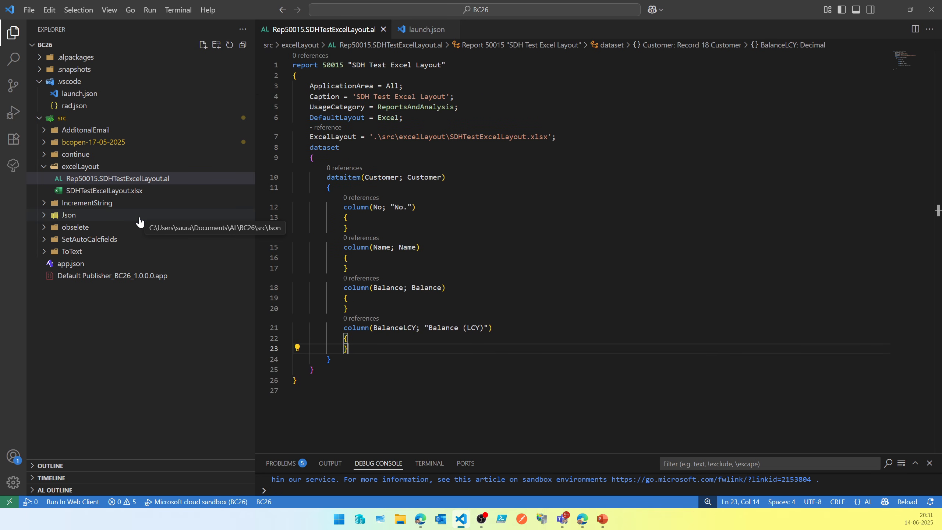
key(Down)
key(Return)
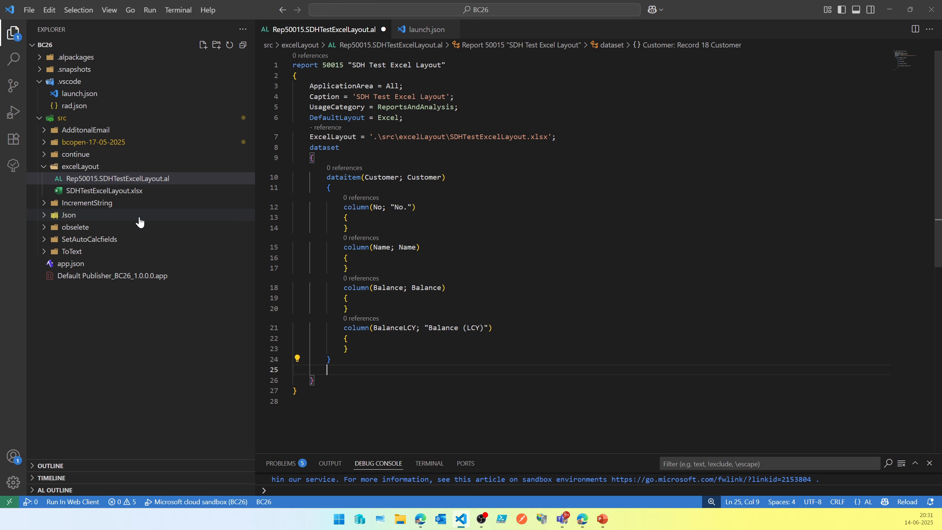
text(dataitem)
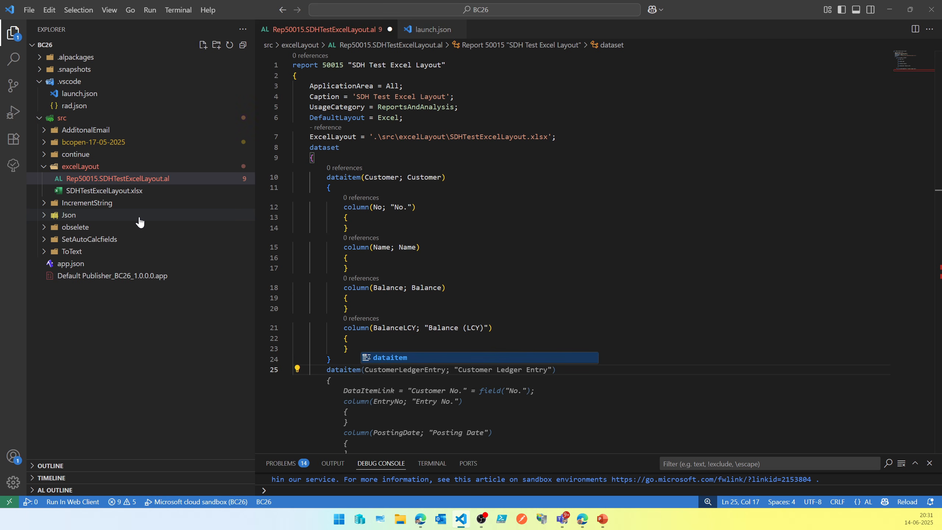
text(()
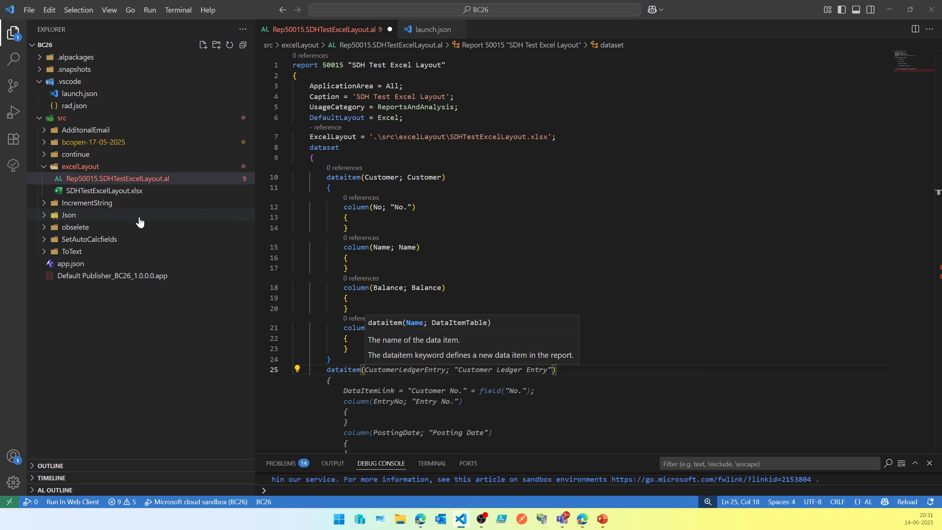
text(Venbdor)
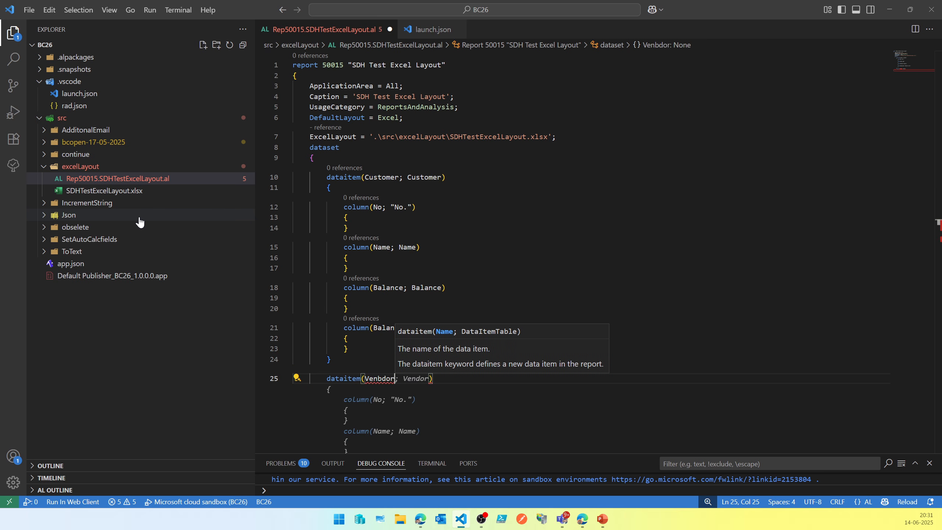
key(Left)
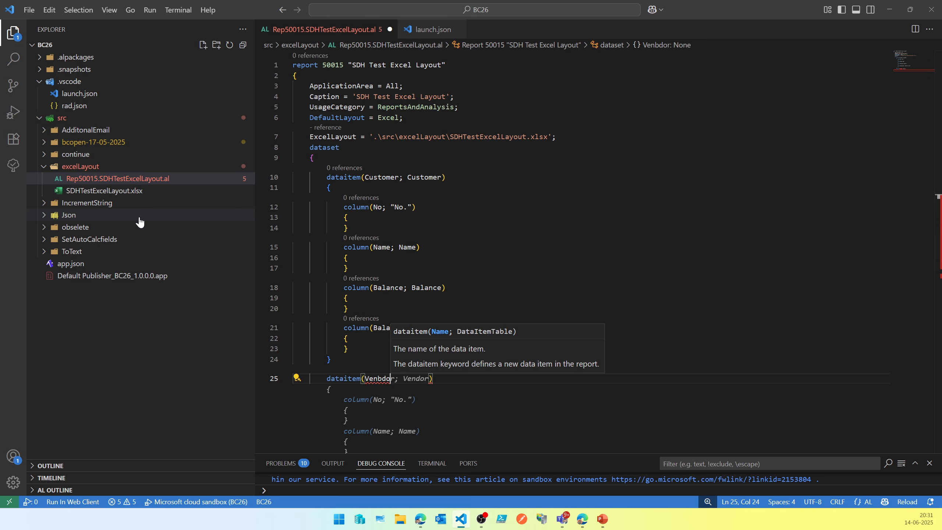
key(Left)
key(BackSpace)
key(BackSpace)
key(BackSpace)
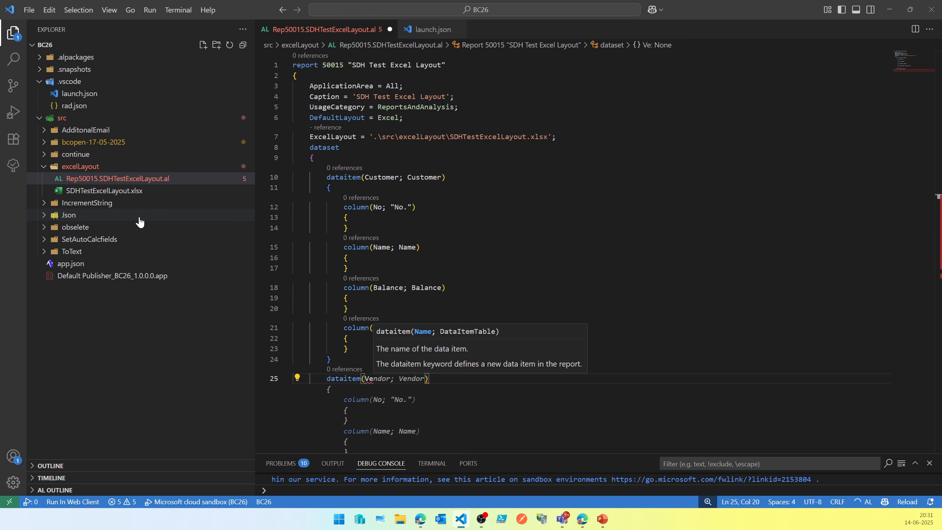
key(BackSpace)
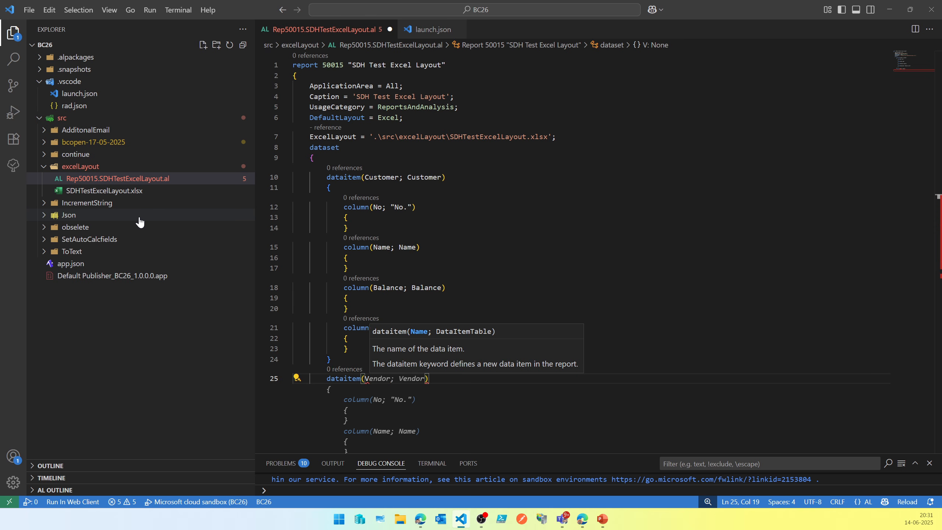
key(Tab)
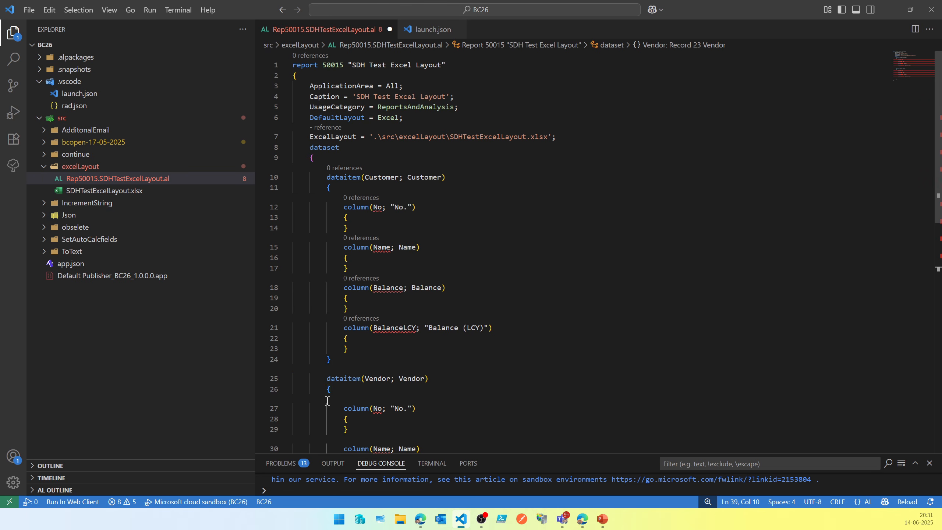
Rename the first two columns of the Vendor dataitem to VendNo and VendName
click(373, 408)
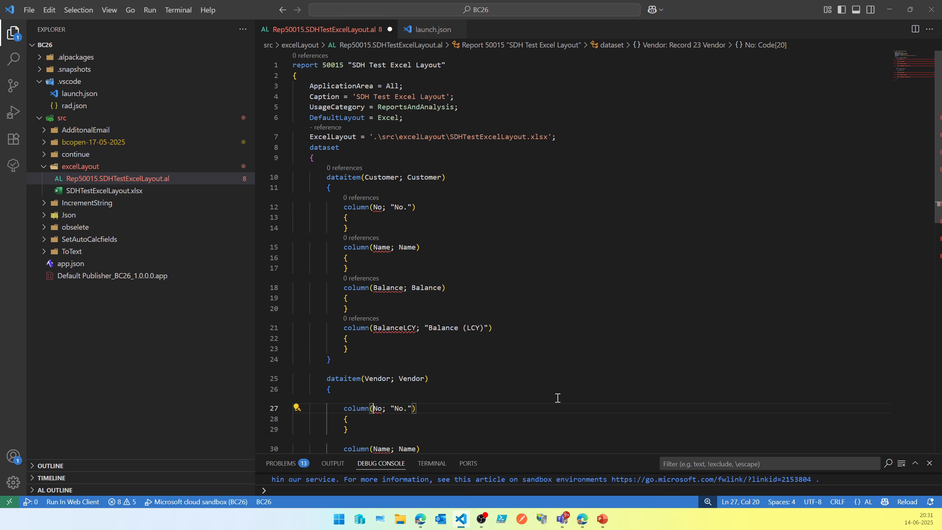
scroll(557, 397, down, 1)
text(Vend)
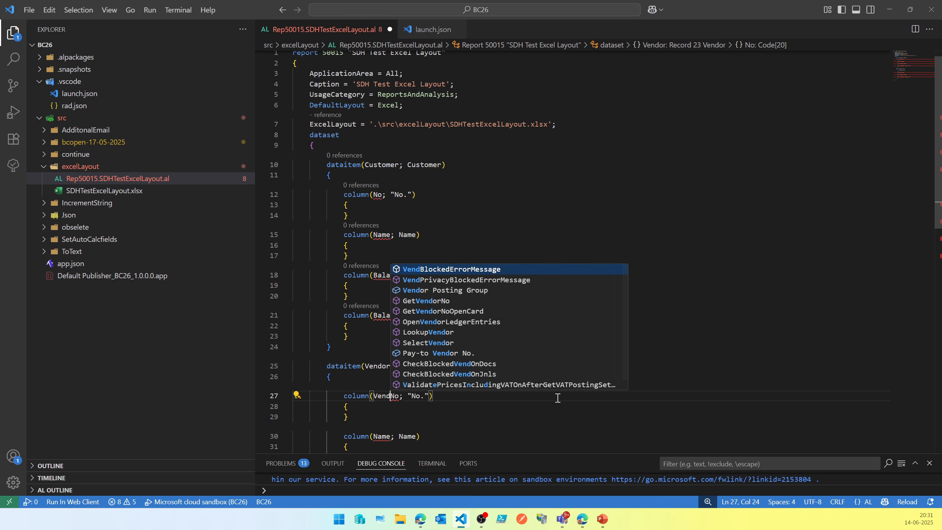
key(ctrl+shift+Left)
key(ctrl+c)
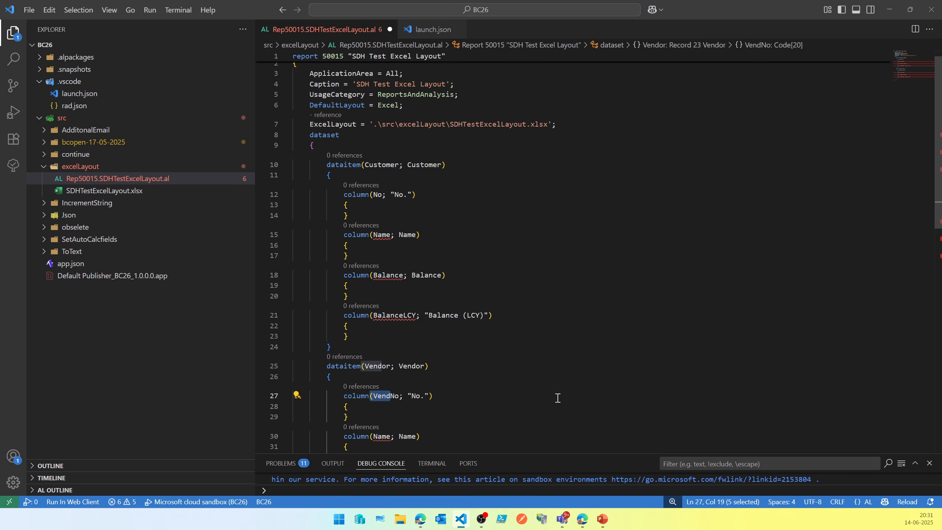
key(Down)
key(Down)
key(Down)
scroll(558, 398, down, 1)
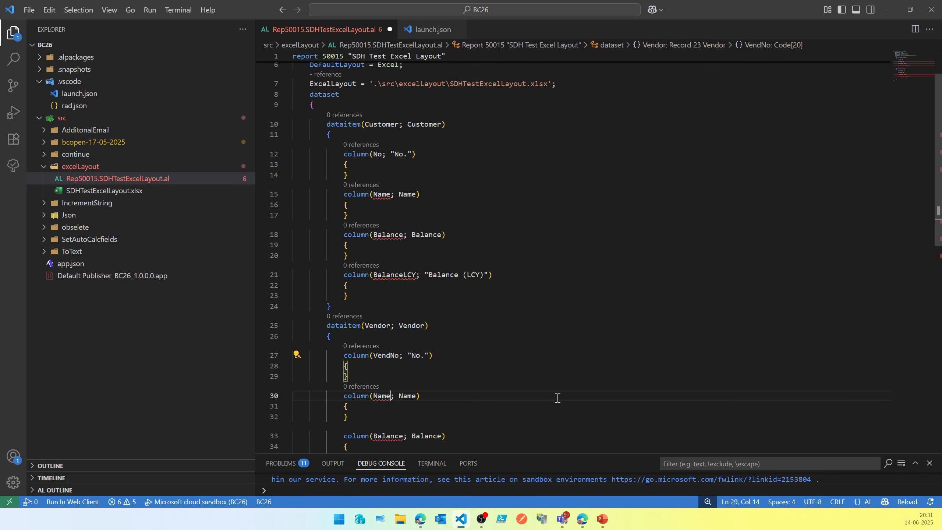
key(ctrl+Left)
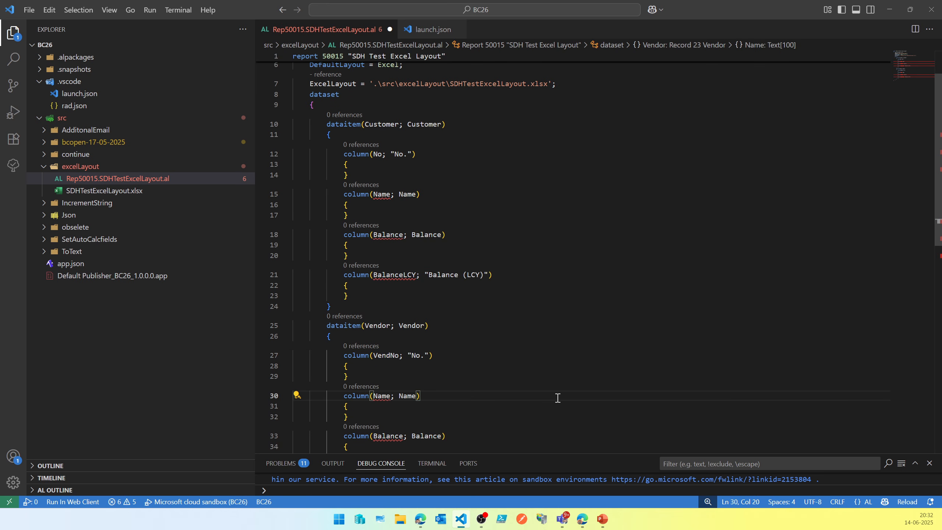
key(ctrl+v)
Rename the Vendor dataitem's balance columns to VendBalance and VendBalanceLCY, and save the report file
key(Down)
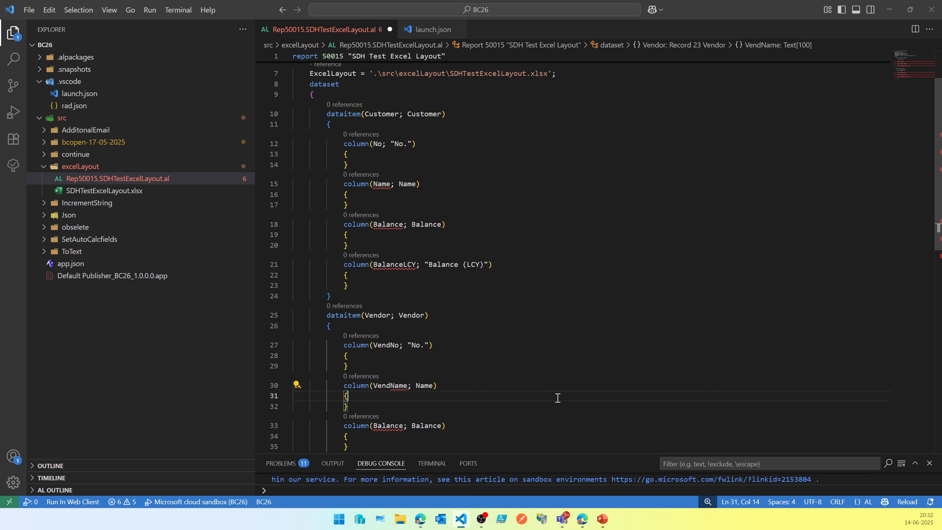
key(Down)
key(Down)
key(Left)
key(Left)
key(Left)
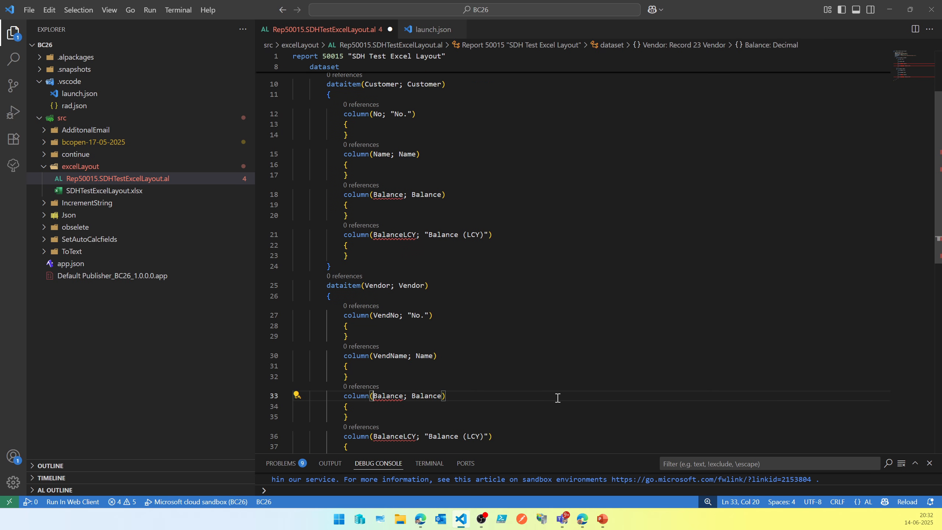
key(ctrl+v)
key(Down)
key(Down)
key(Down)
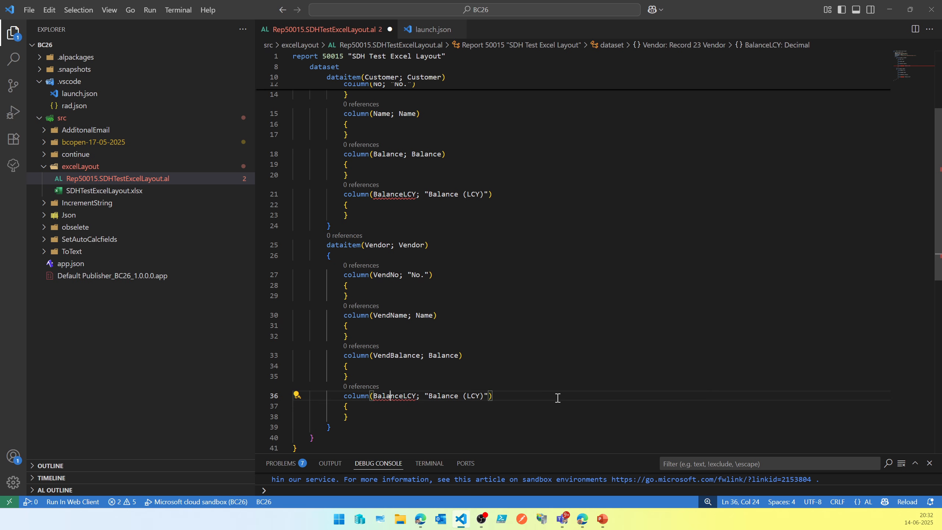
key(Left)
key(Left)
key(Left)
key(ctrl+v)
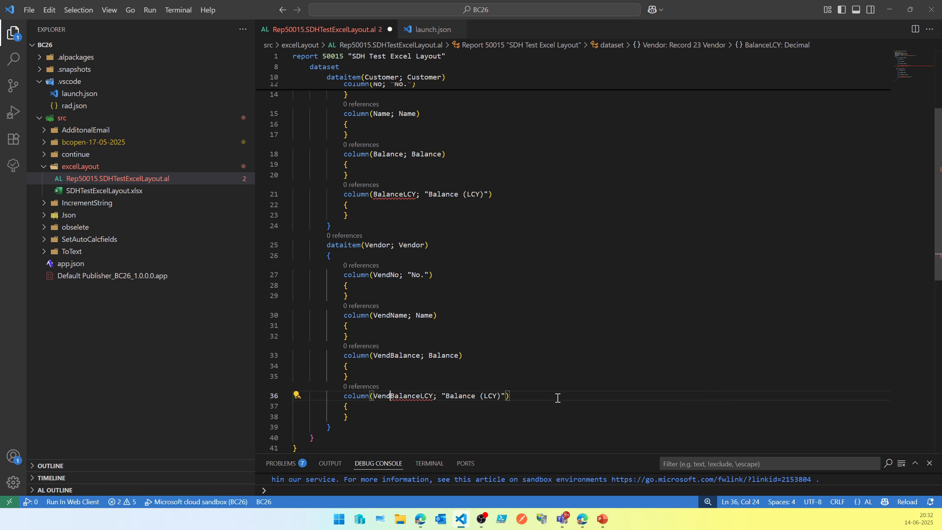
key(Down)
key(Down)
key(Down)
key(Down)
key(Down)
key(Down)
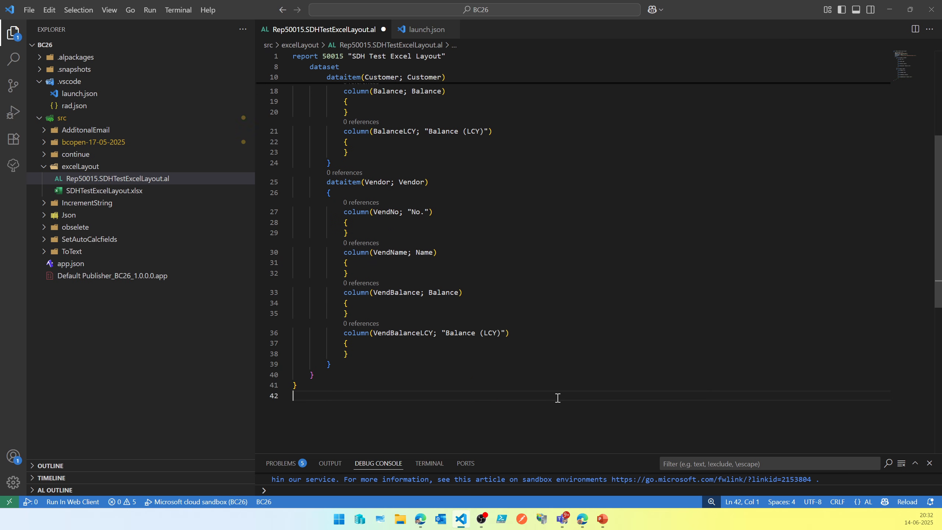
key(ctrl+s)
Review the Customer and Vendor dataitems of report 50015 and compile the BC26 project into a package
scroll(532, 265, up, 6)
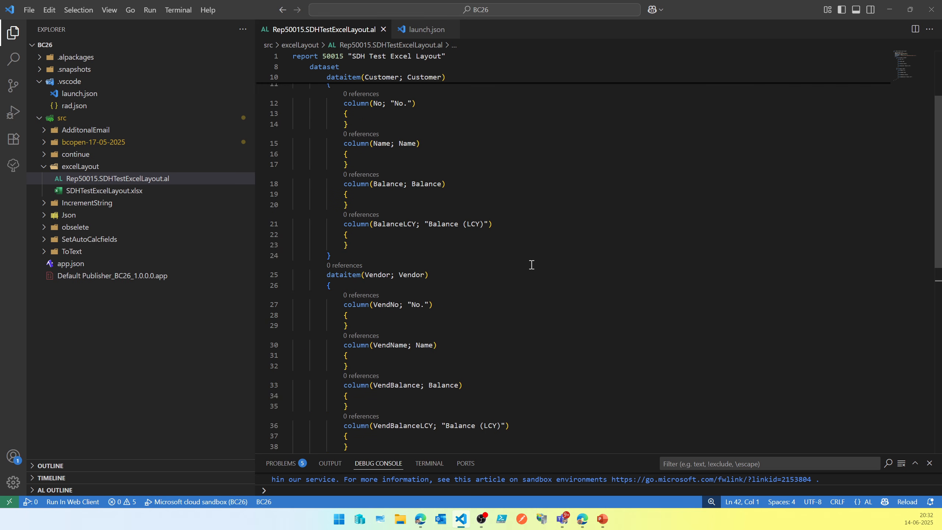
click(530, 261)
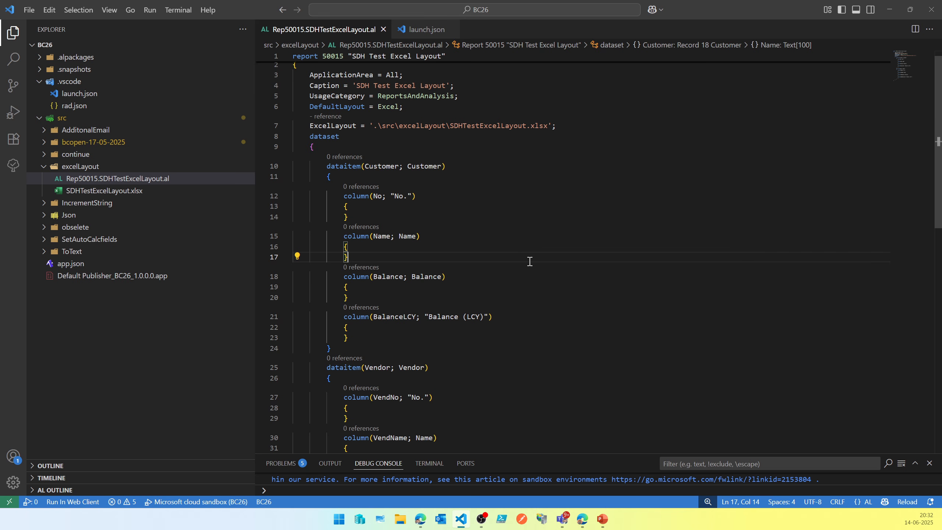
key(ctrl+F5)
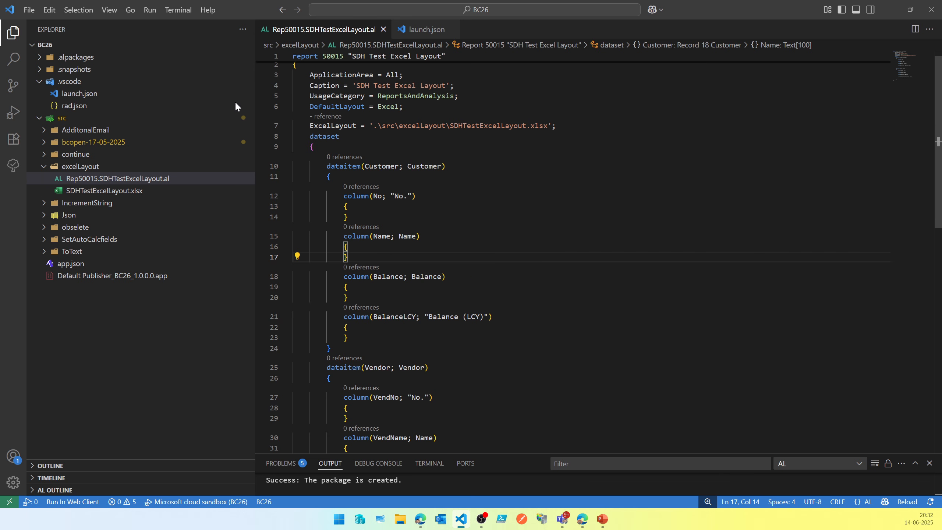
Open SDHTestExcelLayout.xlsx externally, check its Data sheet and the available sheets for the vendor columns, and close the workbook
click(95, 191)
right_click(96, 192)
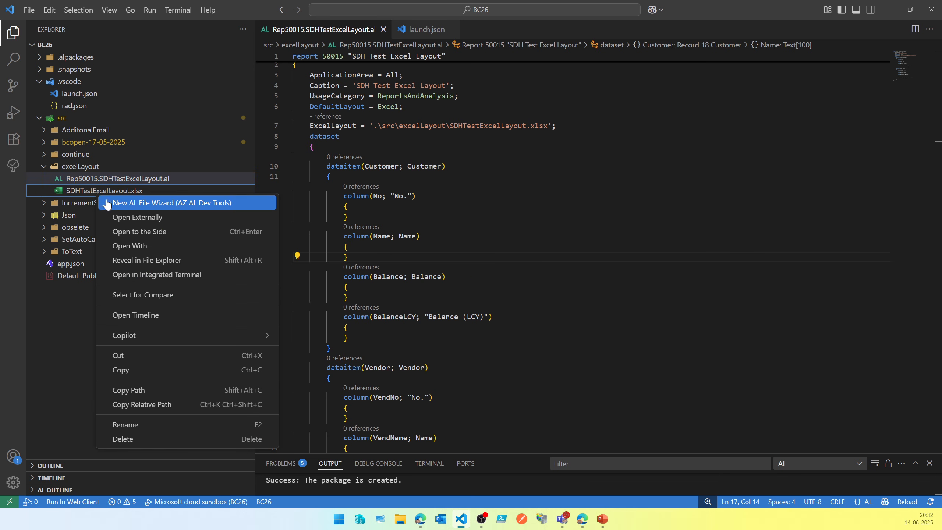
click(118, 218)
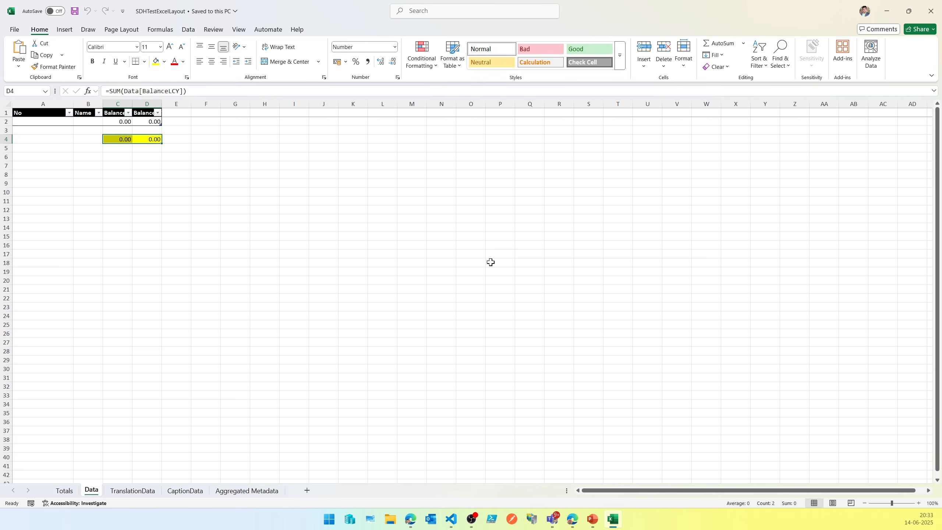
click(931, 11)
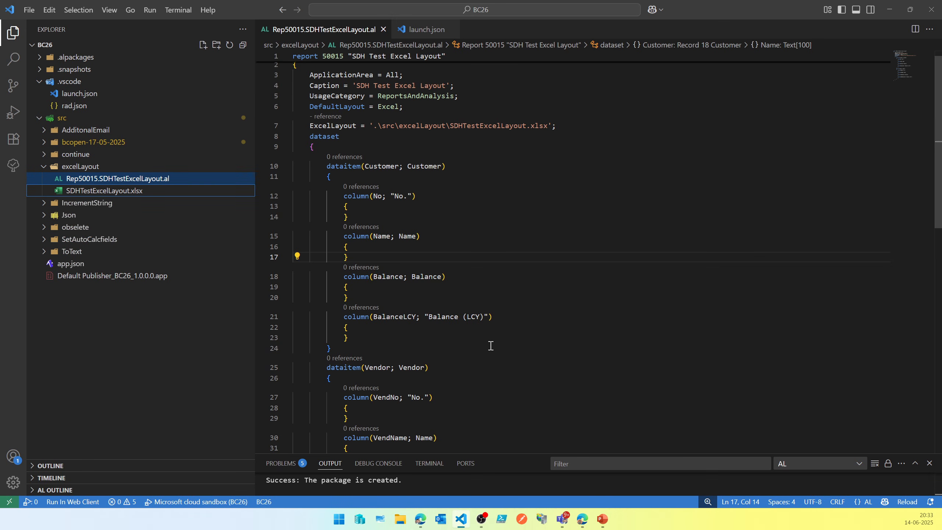
Enlarge the AL compiler output to read the build messages, and shrink it again to show the report code
scroll(487, 390, down, 5)
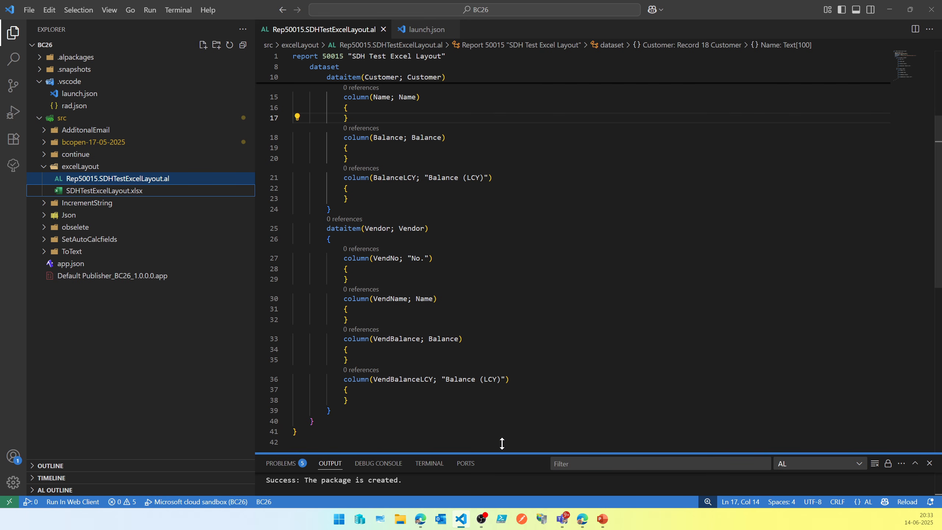
drag(502, 444, 530, 130)
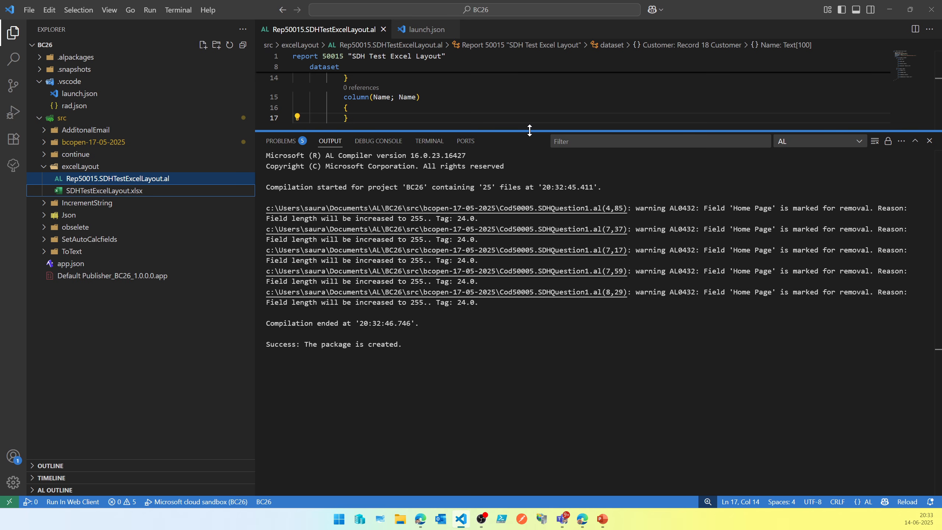
drag(529, 130, 520, 389)
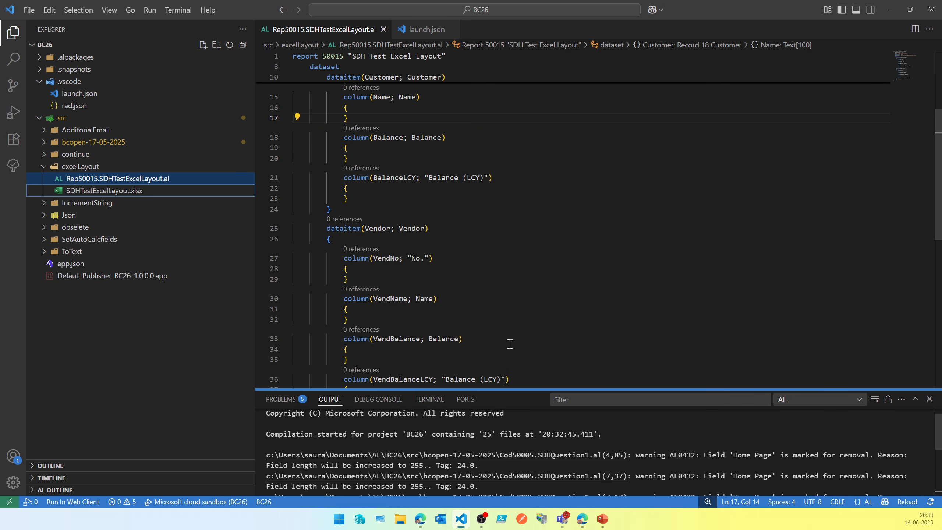
Go back through the report code from the VendNo column to the ExcelLayout property that points to SDHTestExcelLayout.xlsx
click(482, 269)
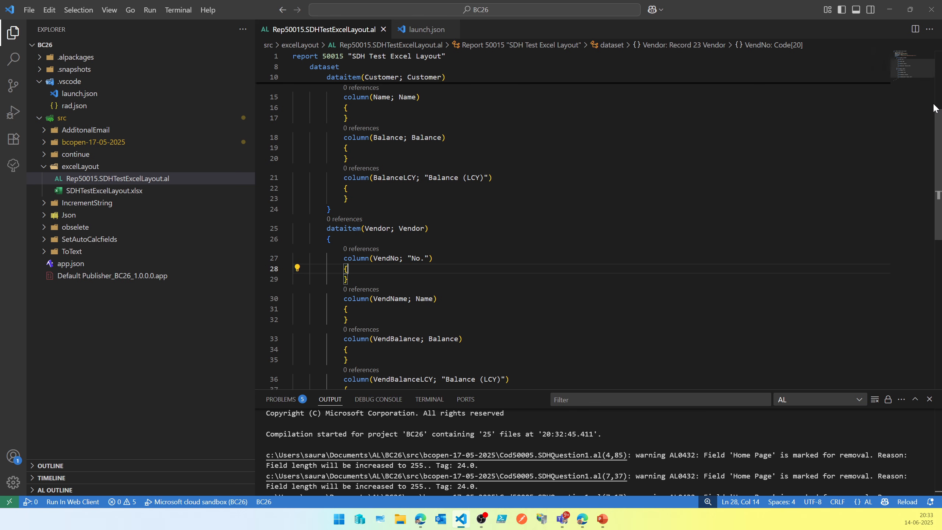
scroll(933, 109, up, 5)
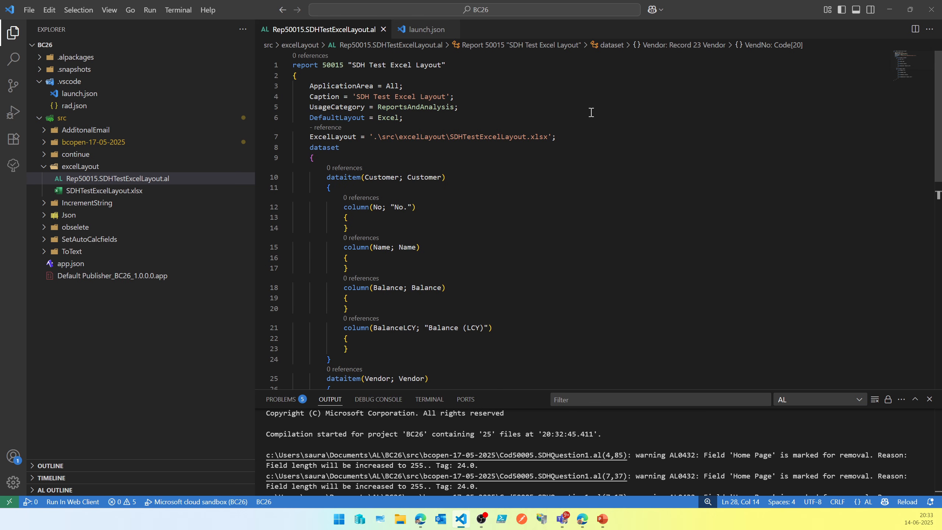
click(527, 138)
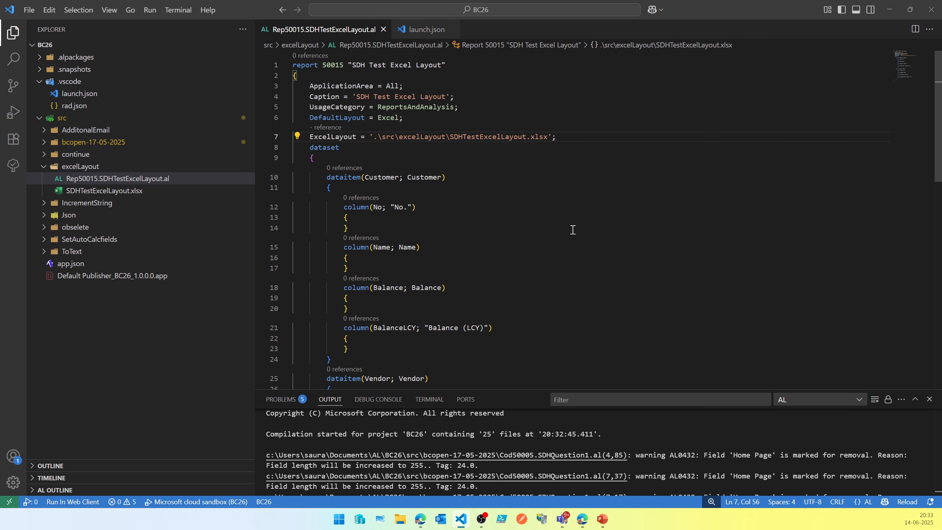
Point the report's ExcelLayout property to SDHTestExcelLayout1.xlsx, save the file, and build the package to generate the new layout
text(1)
key(ctrl+s)
key(ctrl+shift+b)
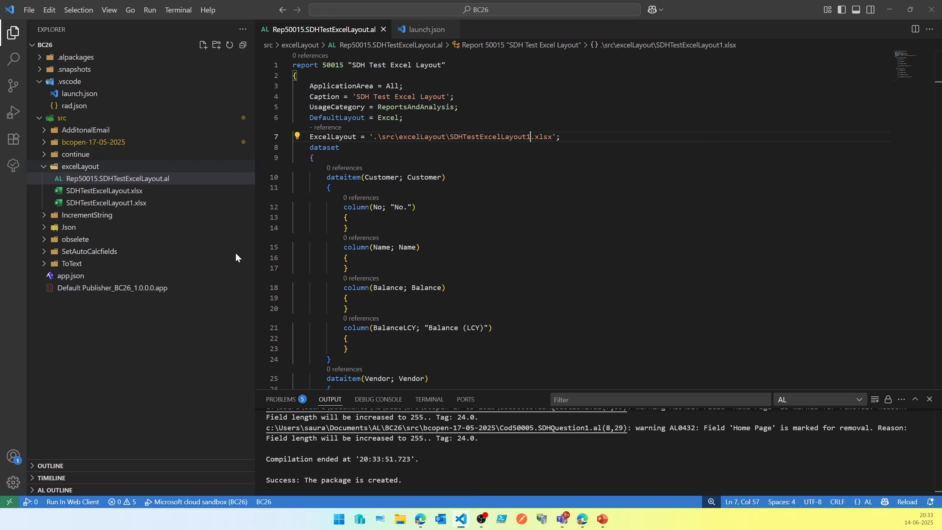
Open SDHTestExcelLayout1.xlsx externally in Excel and auto-fit the width of all columns on its Data sheet
right_click(77, 206)
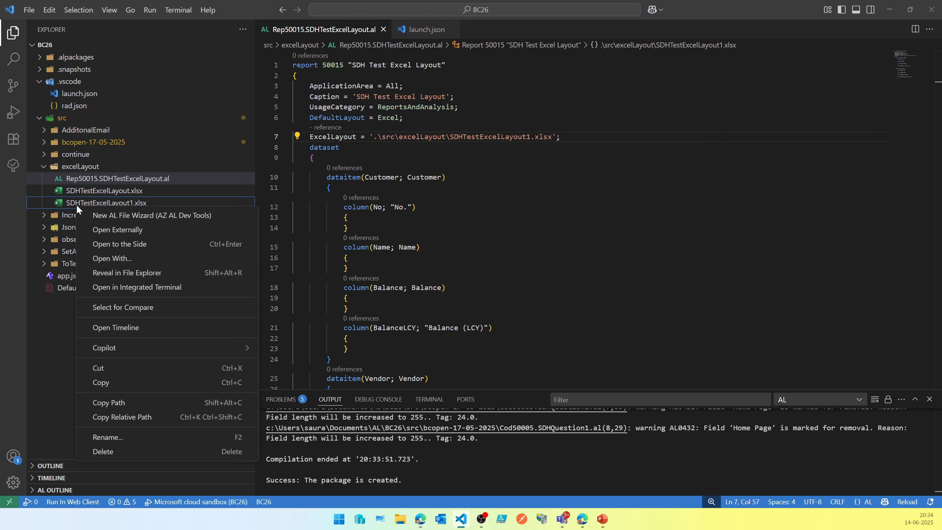
click(94, 232)
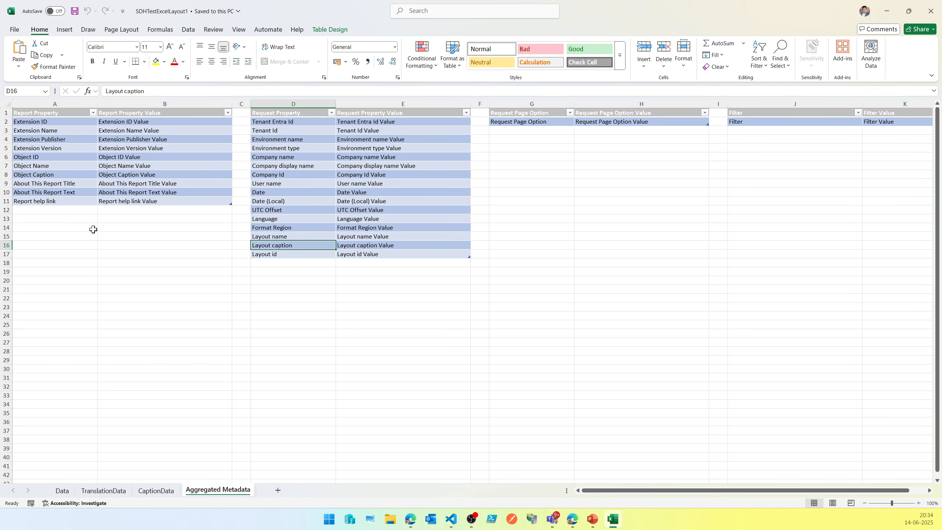
click(66, 492)
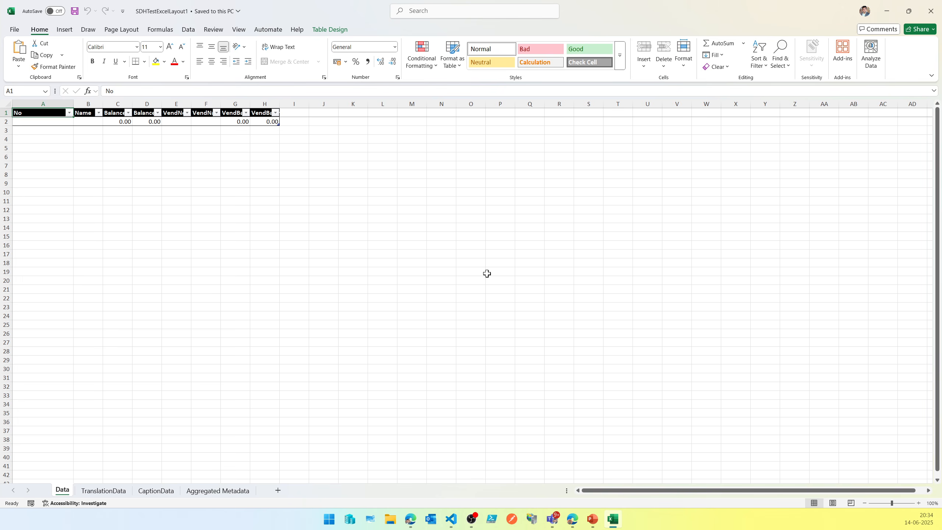
click(7, 105)
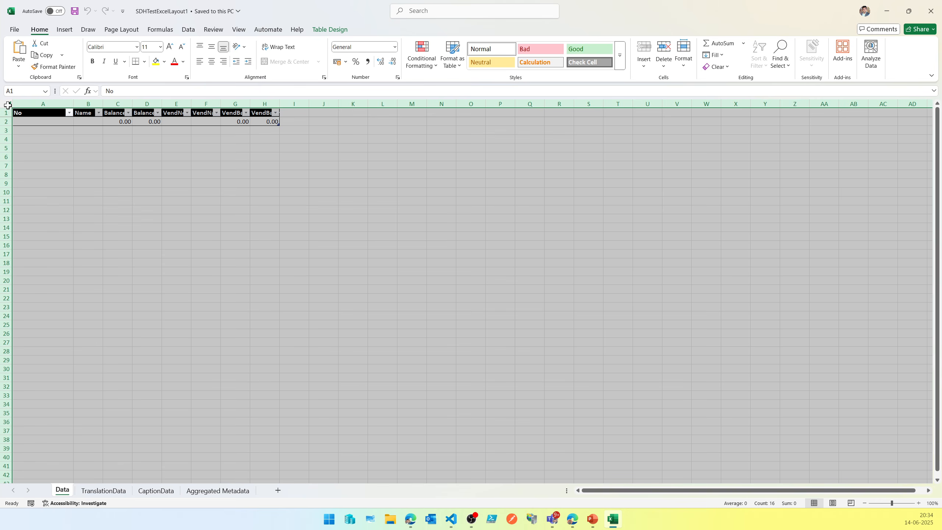
drag(74, 107, 74, 106)
double_click(75, 107)
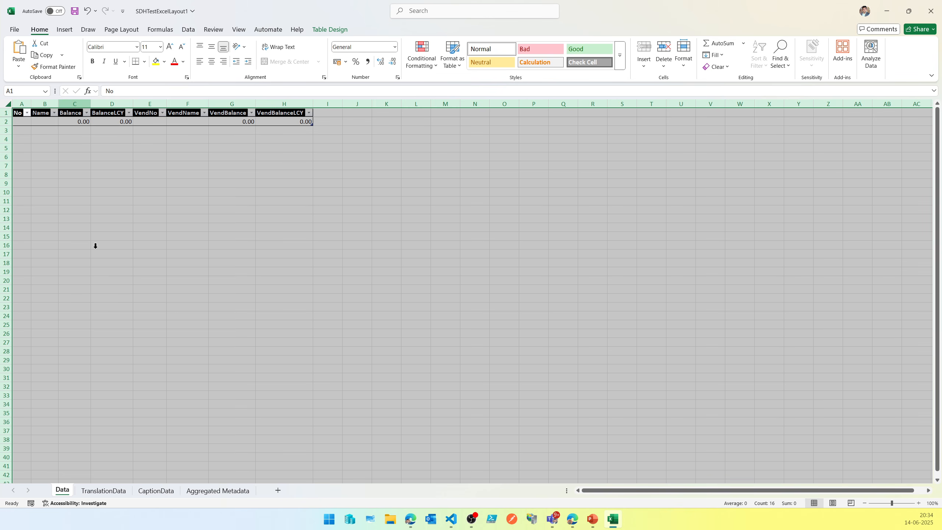
Save and close the SDHTestExcelLayout1 workbook, and rebuild the BC26 extension package in Visual Studio Code
click(169, 222)
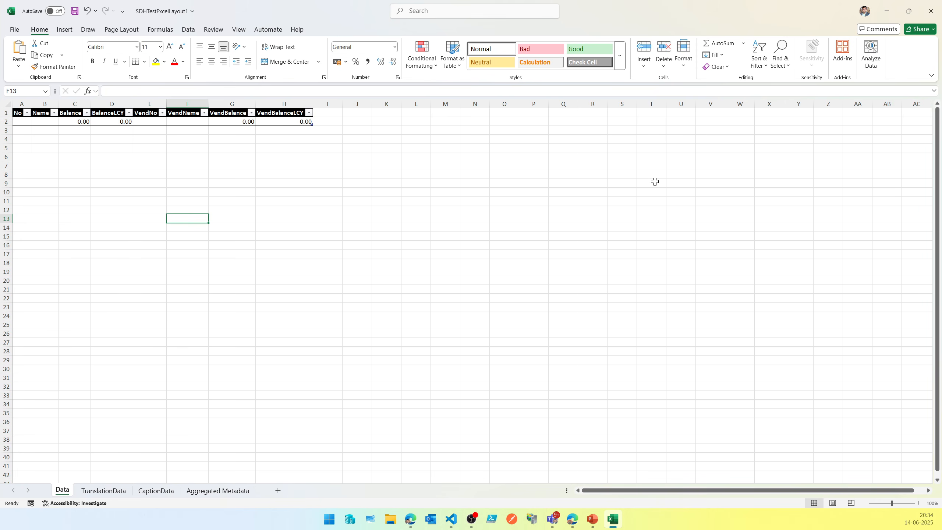
click(929, 15)
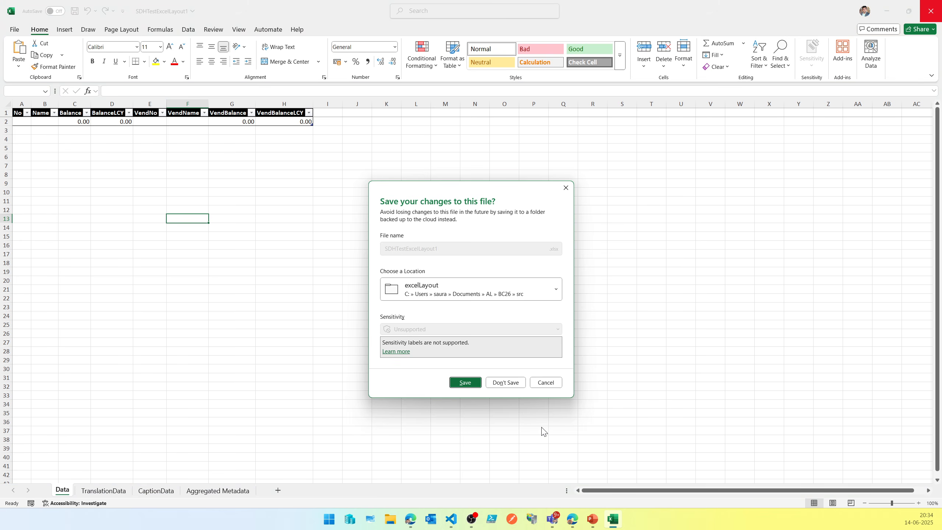
click(469, 385)
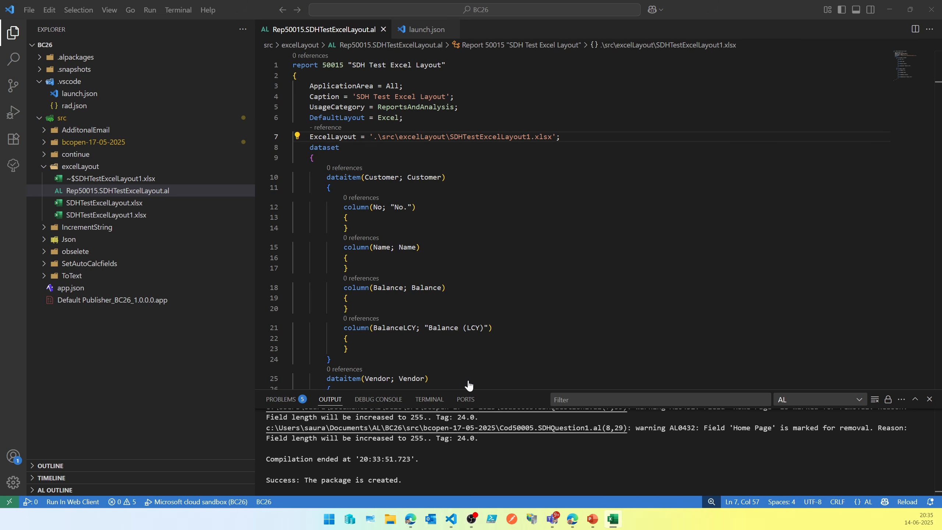
click(580, 187)
key(ctrl+shift+b)
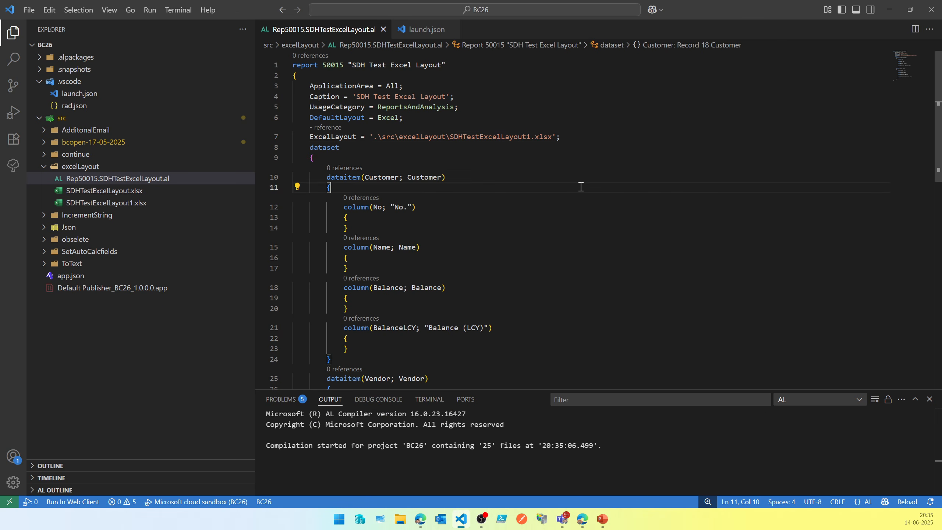
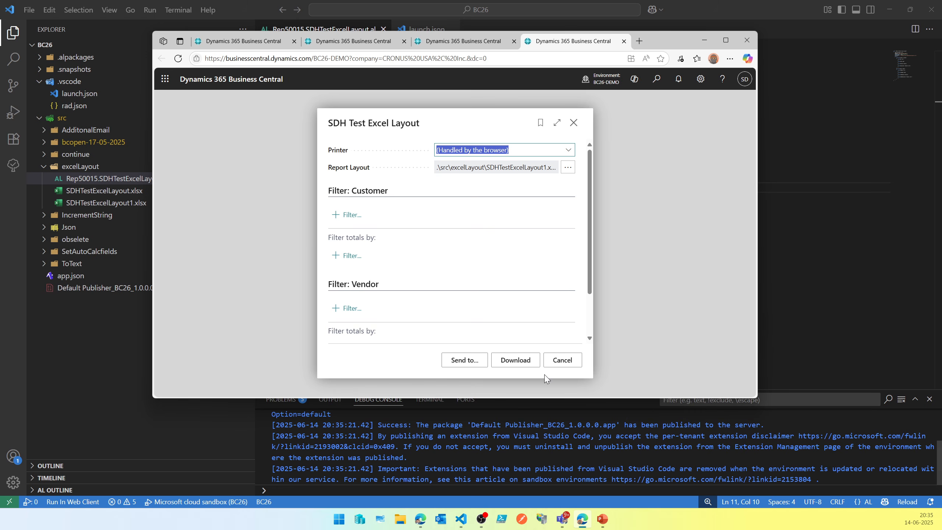
Download the SDH Test Excel Layout report from Business Central and open SDH Test Excel Layout (2).xlsx
click(533, 366)
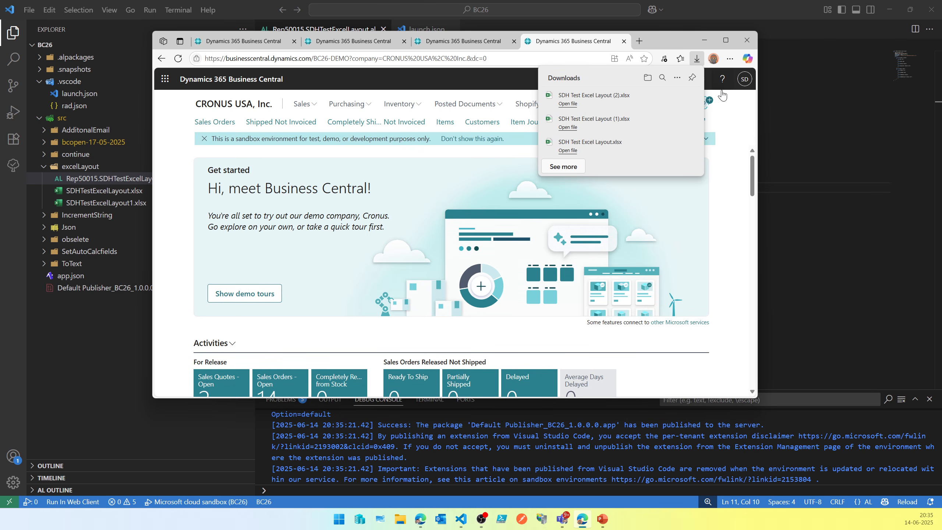
click(578, 99)
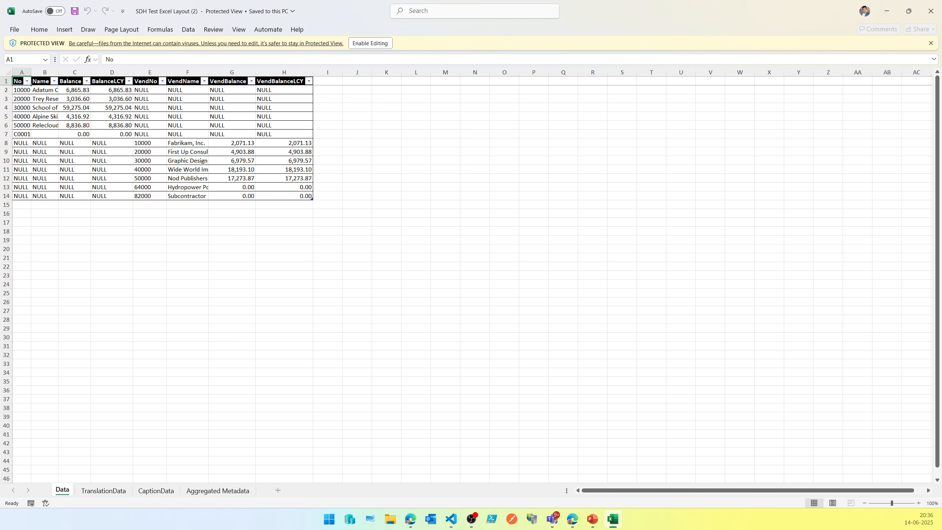
Autofit all columns of the Data sheet and enable editing of the protected workbook
click(8, 73)
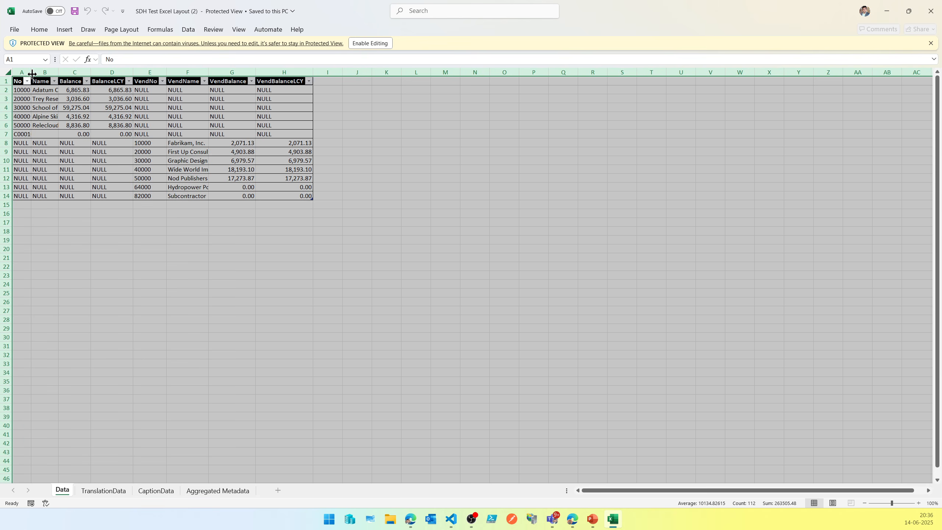
double_click(32, 73)
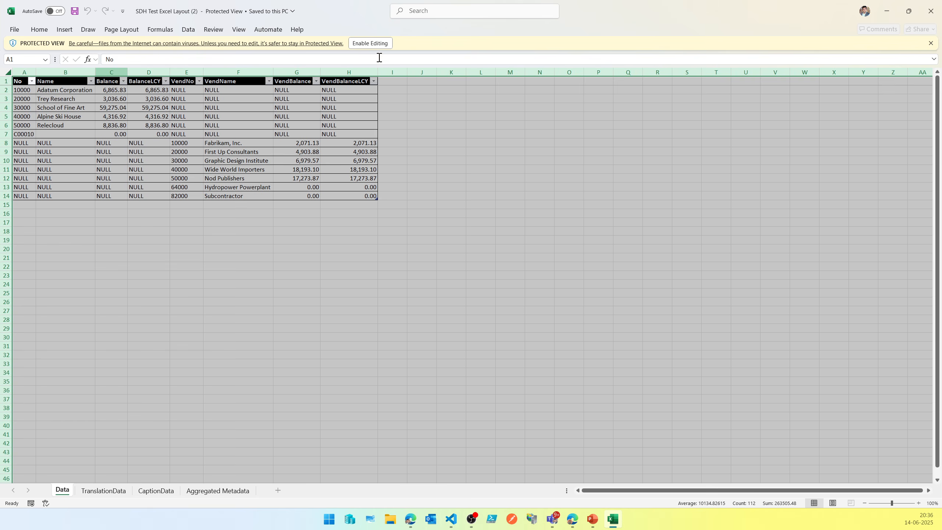
click(375, 42)
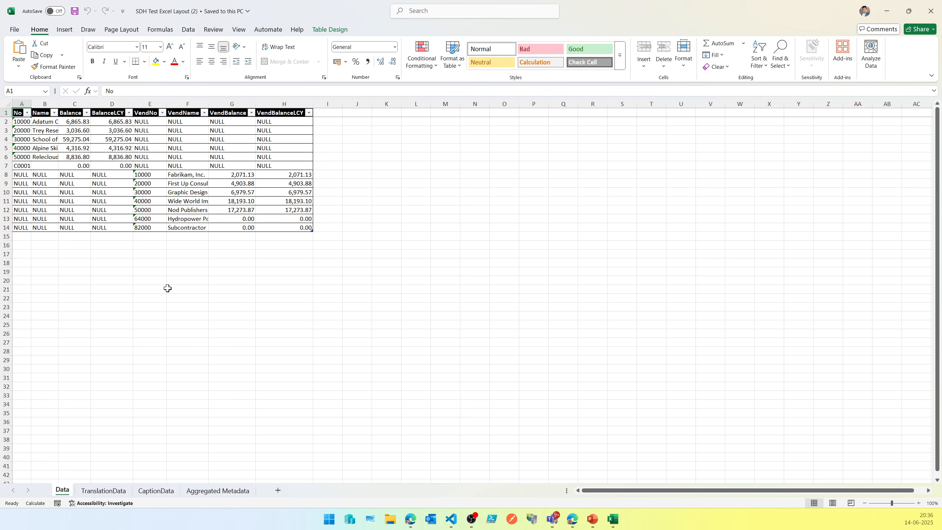
Enter the formula =SUM(Data[BalanceLCY]) in cell D16 to total the customer BalanceLCY column
click(113, 244)
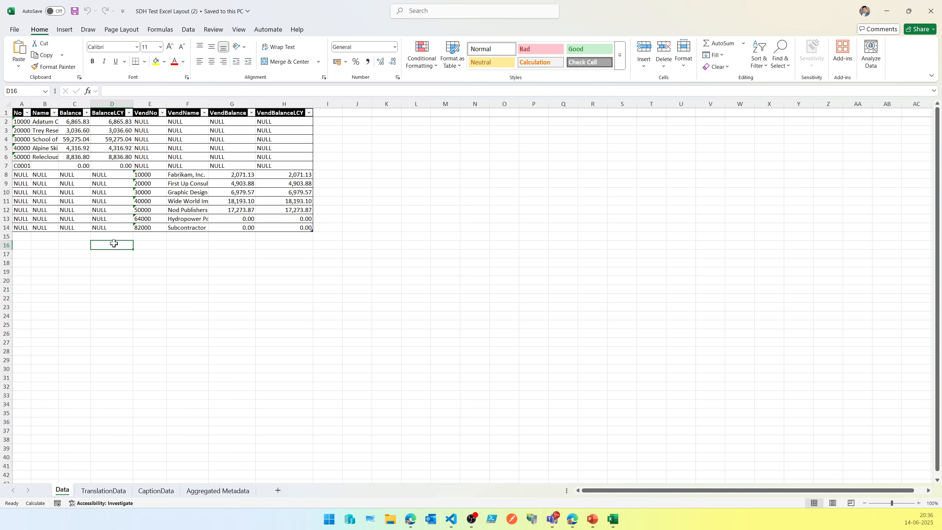
text(=SUM)
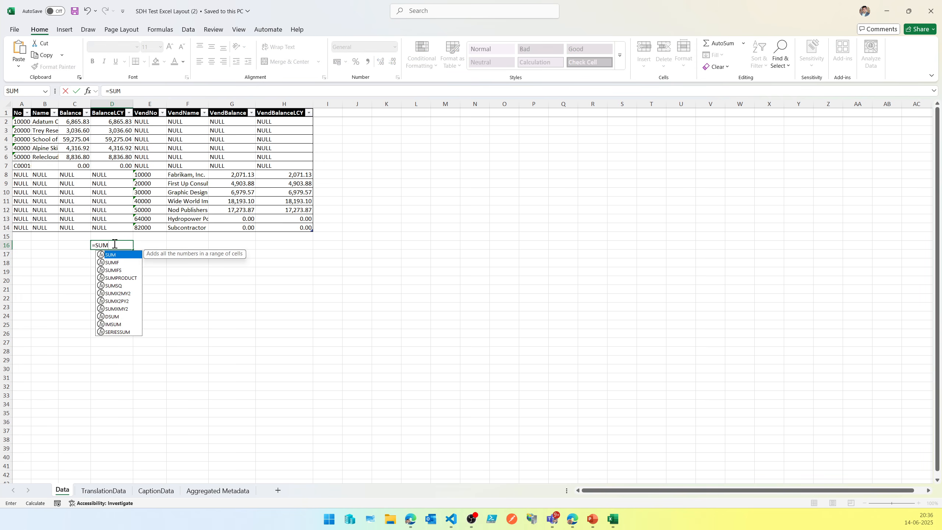
text(()
key(Up)
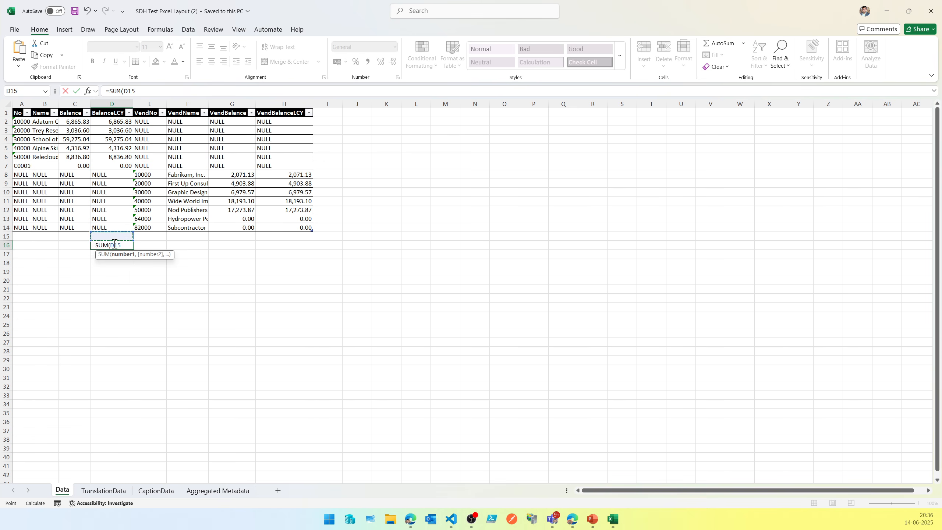
key(Up)
key(shift+Up)
key(shift+Up)
key(shift+Up)
key(shift+Up)
key(shift+Up)
key(shift+Up)
key(shift+Up)
key(shift+Up)
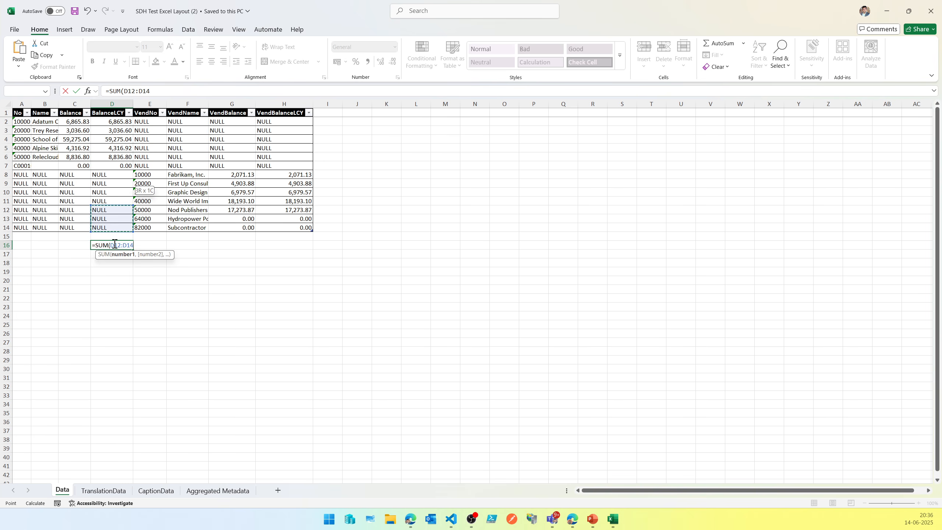
key(shift+Up)
key(shift+Up)
key(shift+Up)
key(shift+Up)
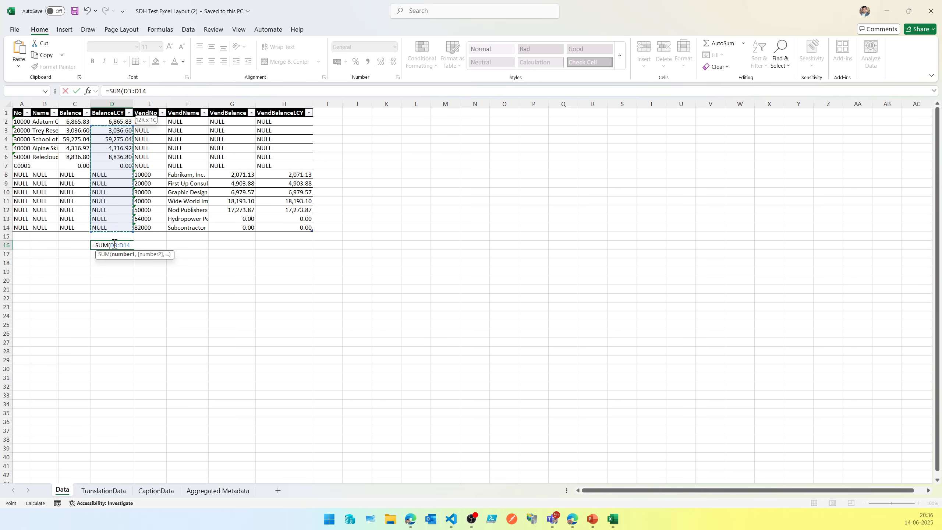
text())
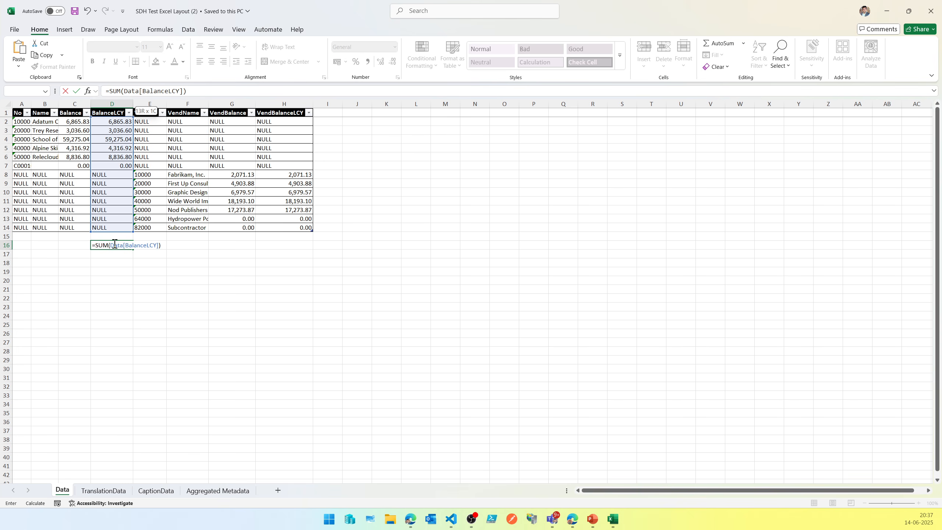
key(Return)
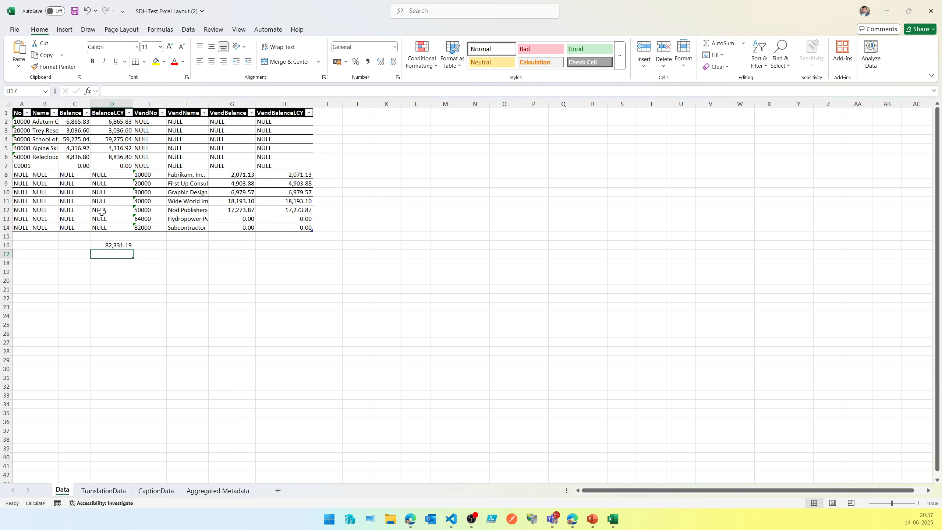
Examine the numeric and NULL values in the BalanceLCY and VendBalance columns of the Data table
click(115, 134)
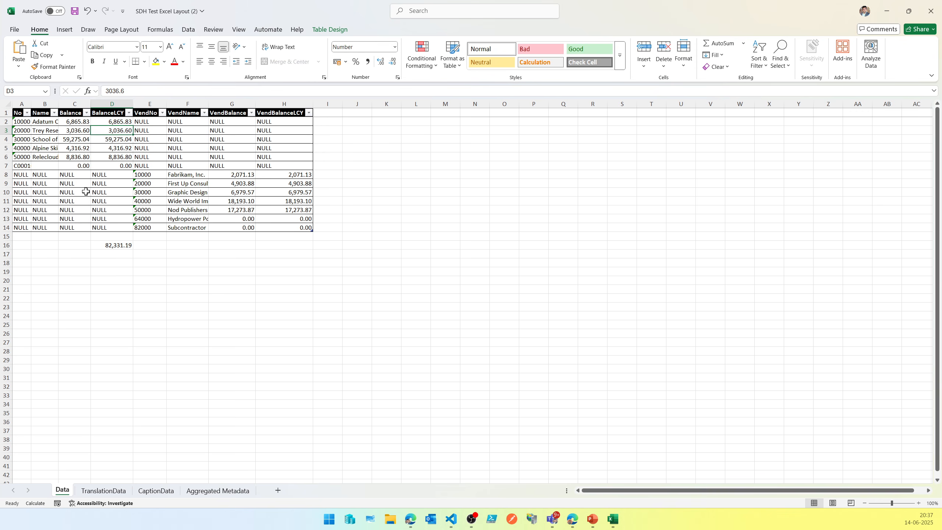
click(106, 175)
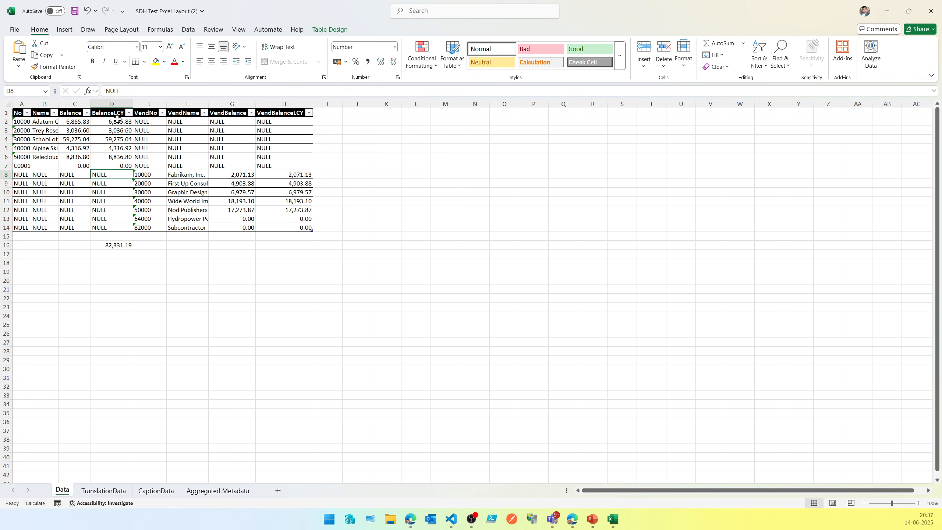
drag(119, 121, 116, 225)
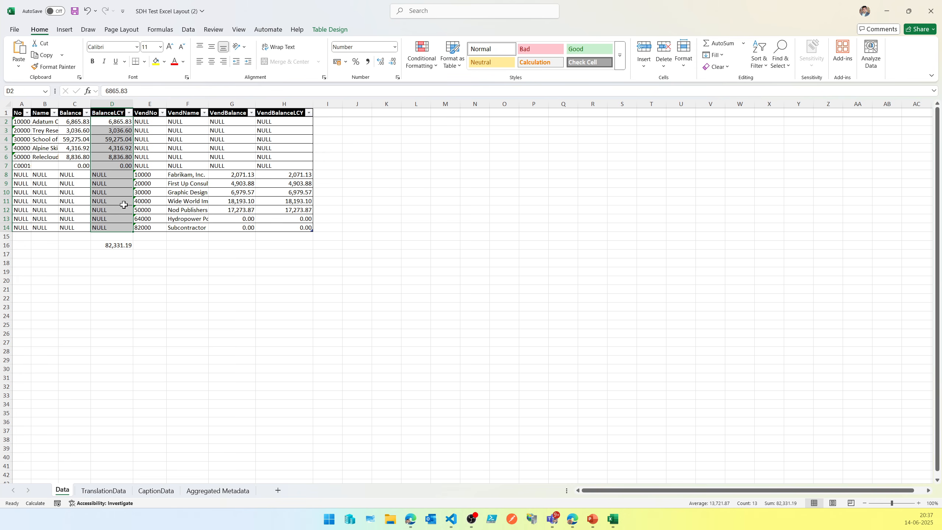
click(242, 124)
drag(242, 124, 242, 219)
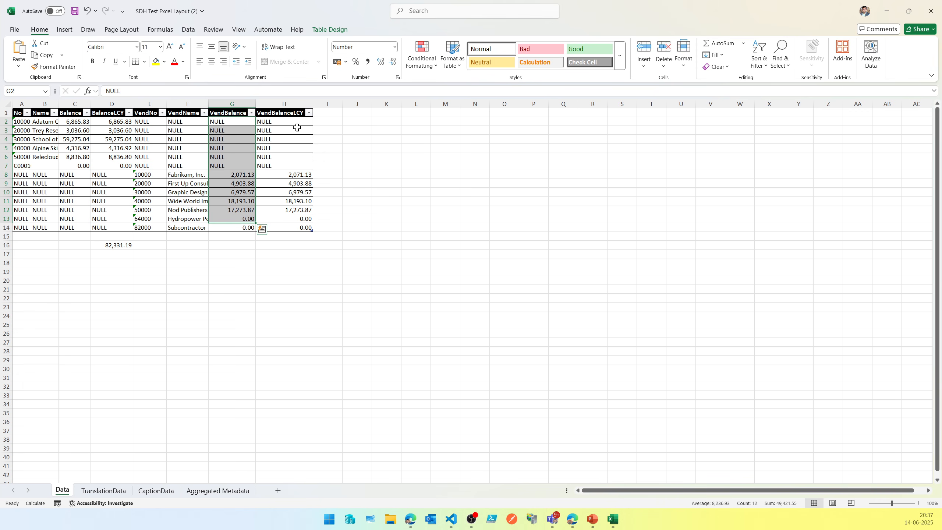
Enter 00001 in the empty cell J8 beside the Data table
click(157, 176)
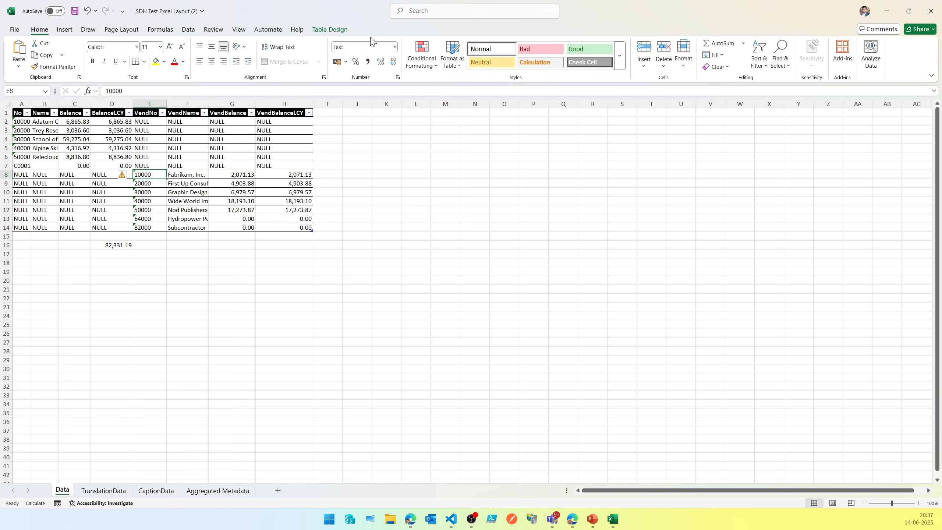
key(Right)
key(Right)
key(Right)
key(Right)
key(Right)
text(000)
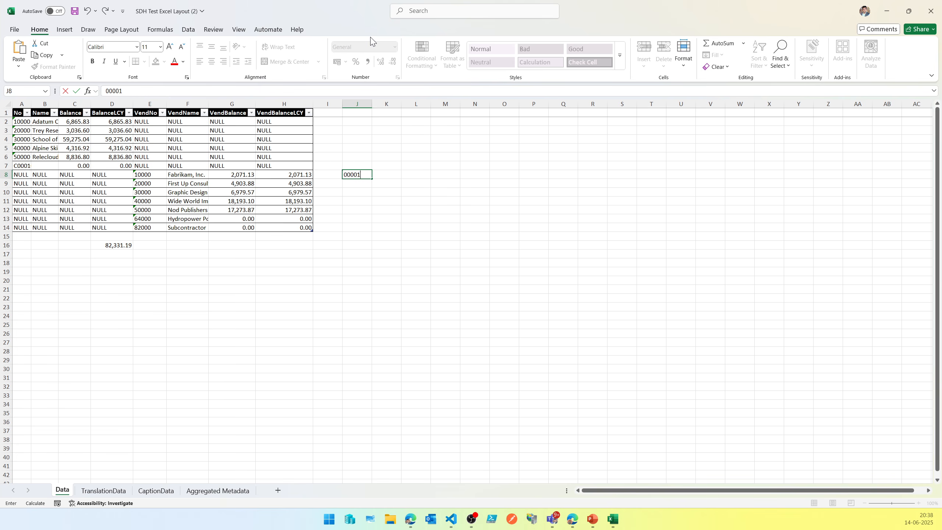
key(Tab)
key(Left)
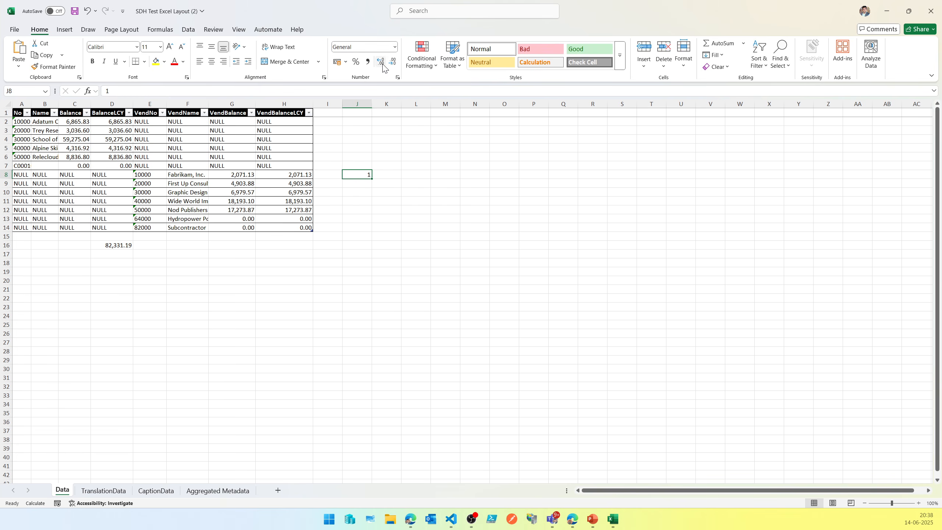
Format cell J8 as Text and change its entry to '0001
click(395, 47)
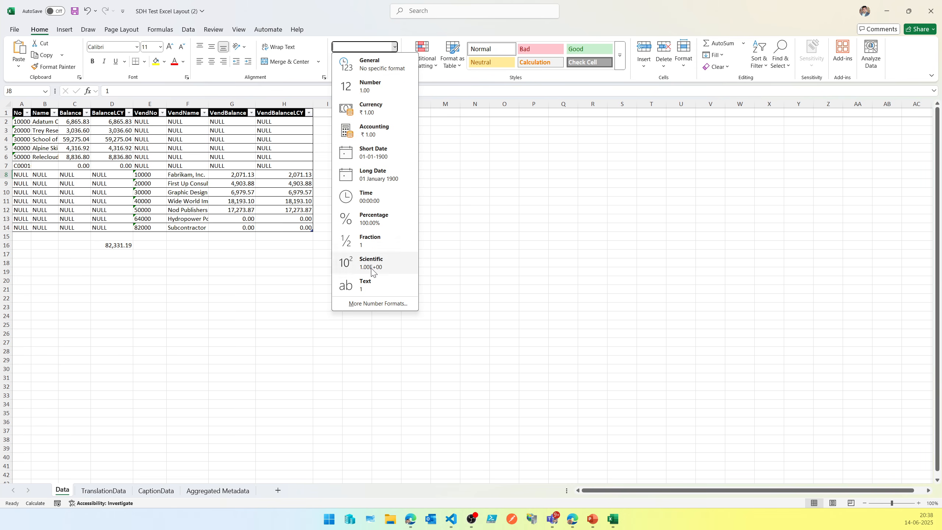
click(369, 283)
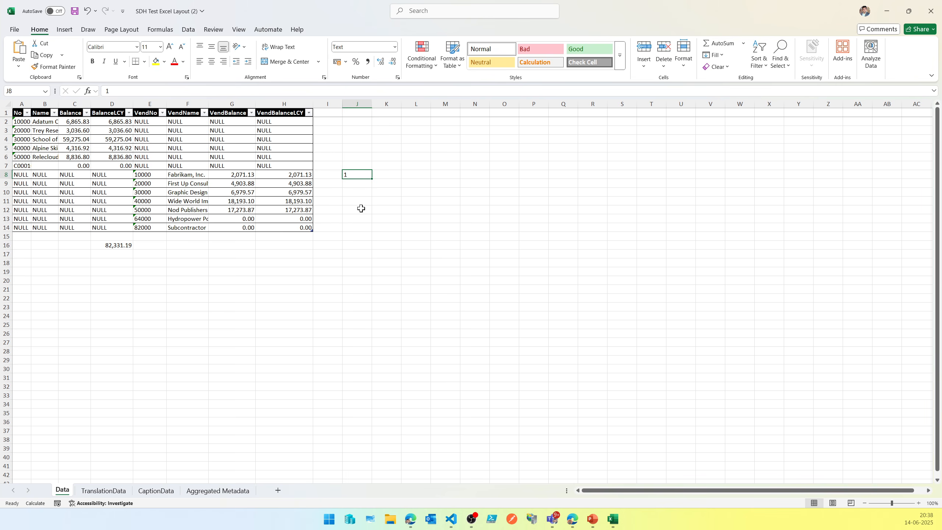
key(F2)
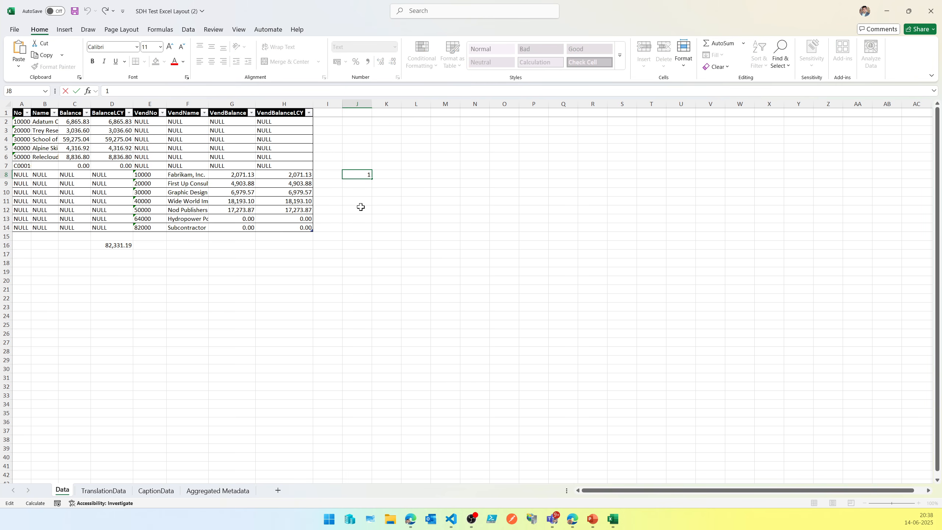
key(Home)
text('000)
key(Return)
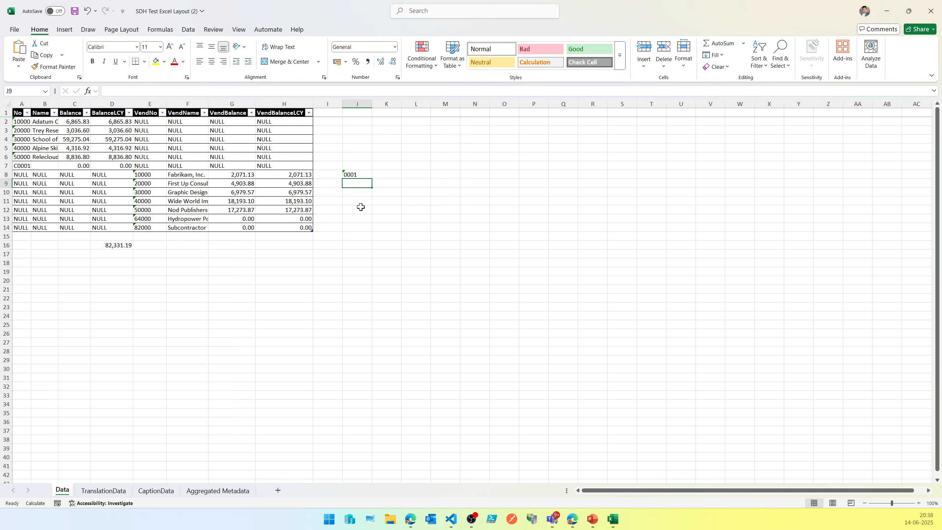
Compare the J8 text entry with the vendor numbers, vendor names and BalanceLCY values in the Data table
click(359, 173)
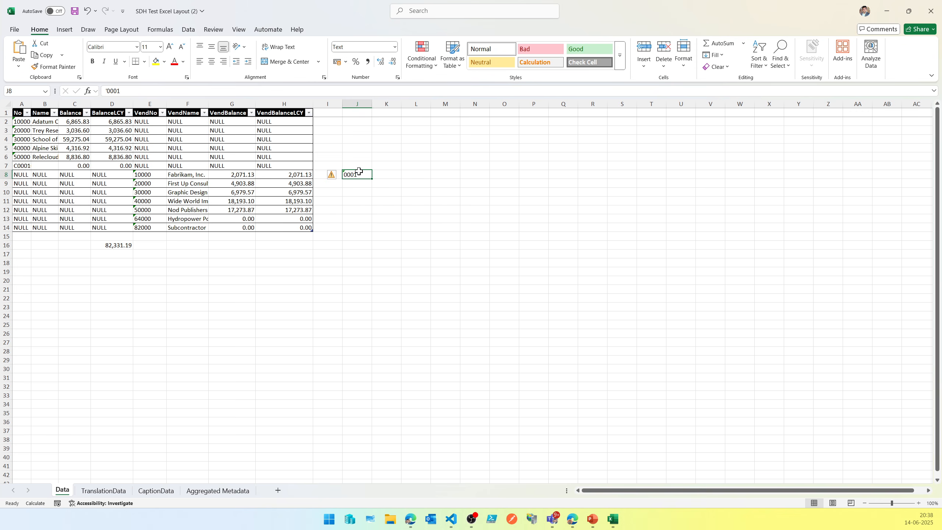
drag(144, 175, 145, 230)
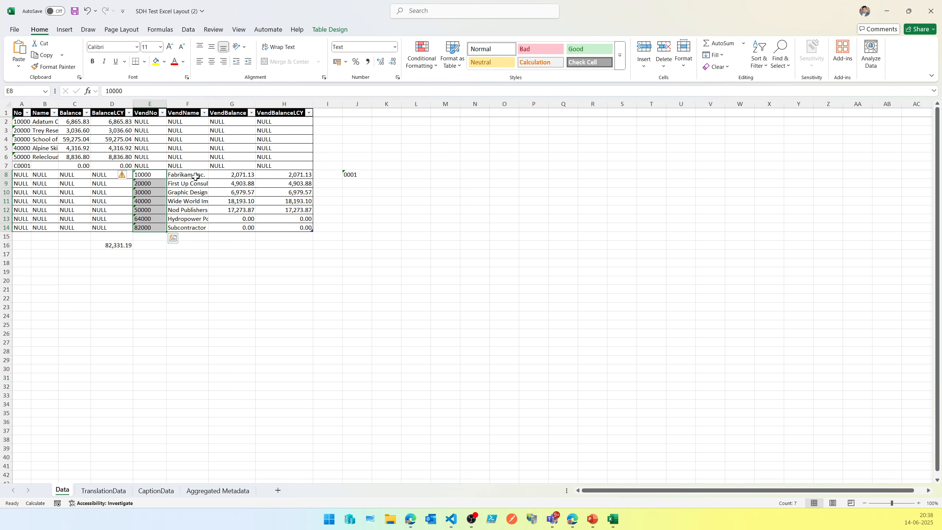
drag(194, 175, 191, 219)
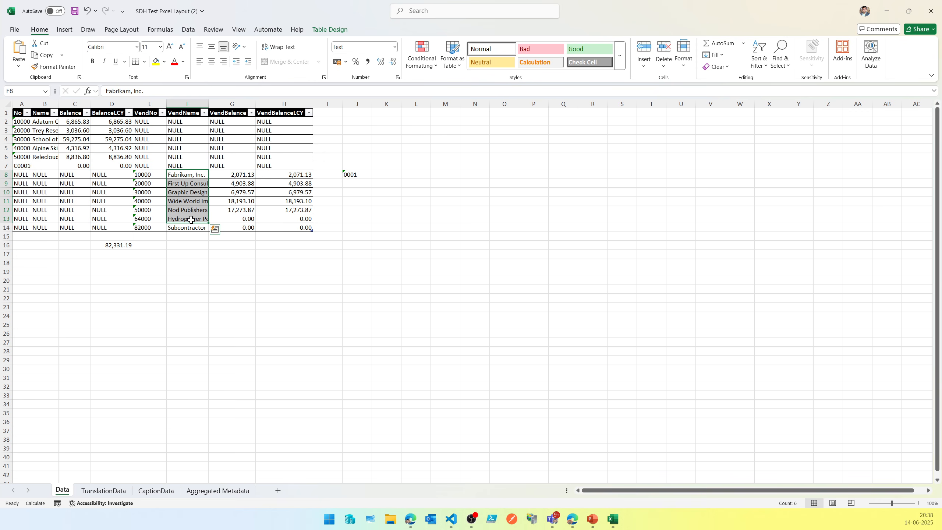
click(107, 104)
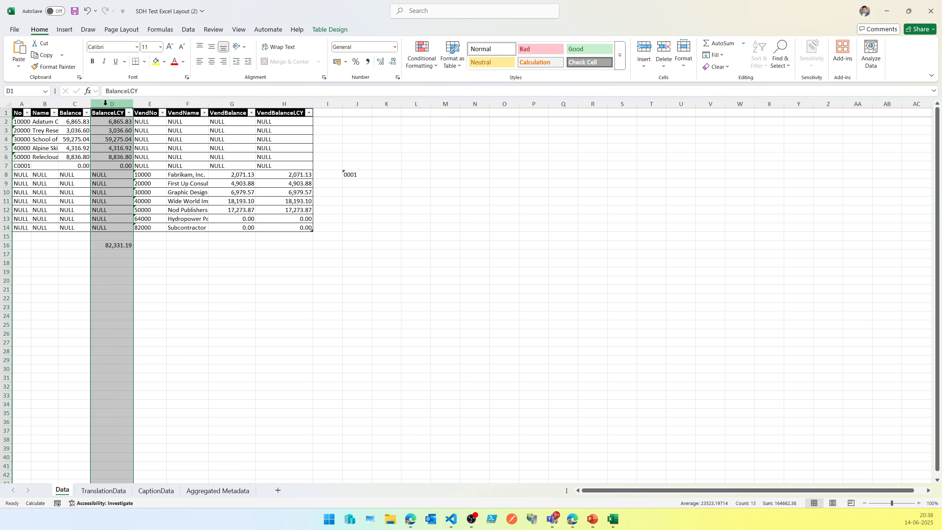
click(114, 124)
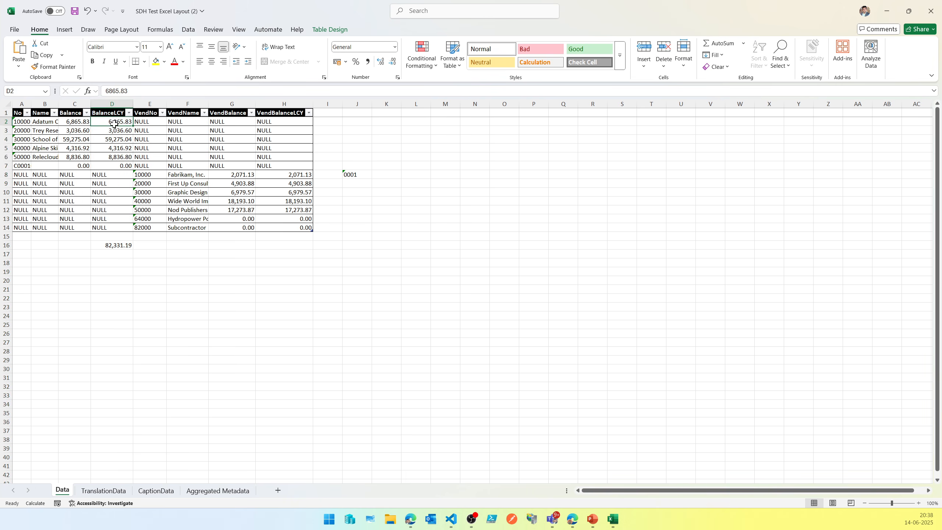
drag(114, 123, 108, 227)
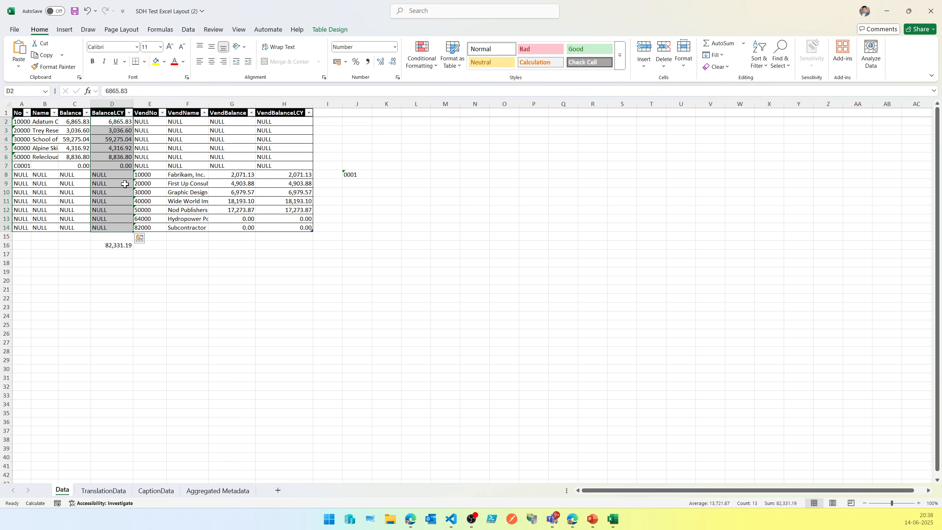
Close the downloaded report workbook without saving its changes and switch to the report's AL code in Visual Studio Code
click(932, 12)
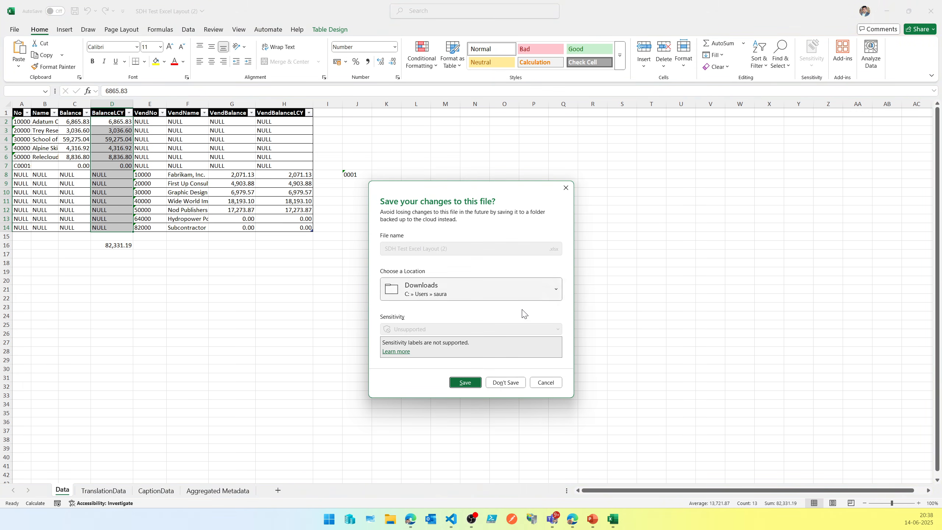
click(507, 382)
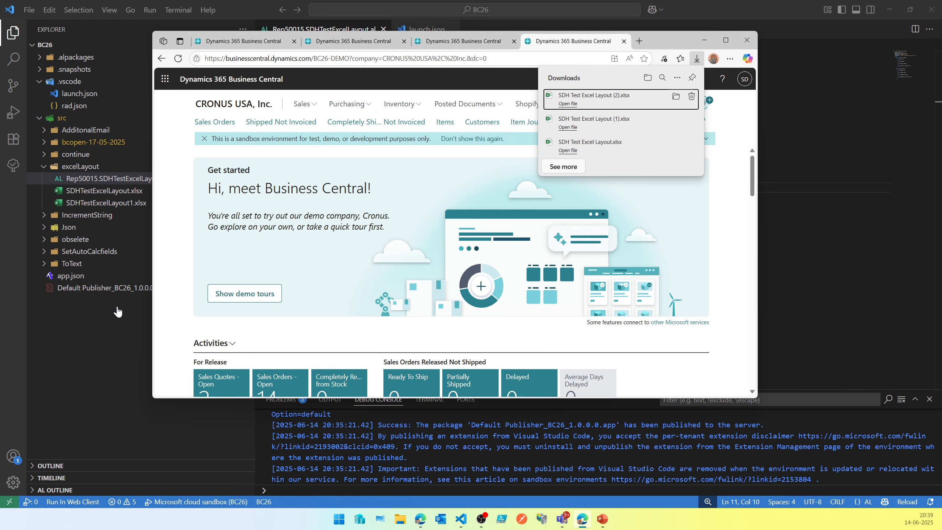
click(120, 338)
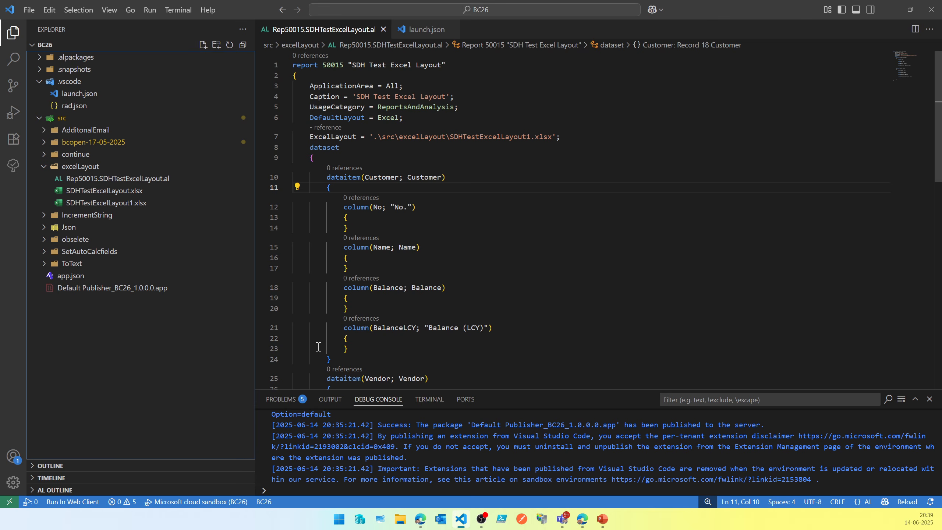
click(337, 328)
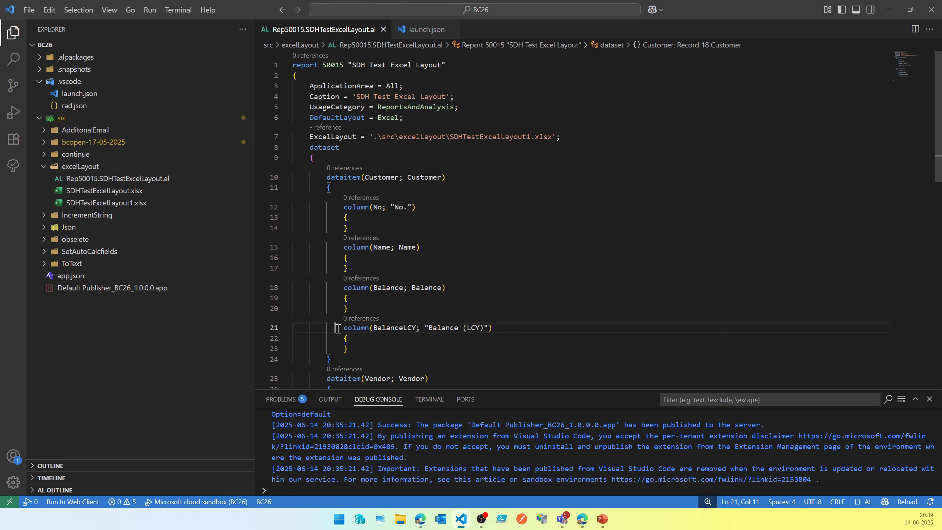
mouse_move(377, 374)
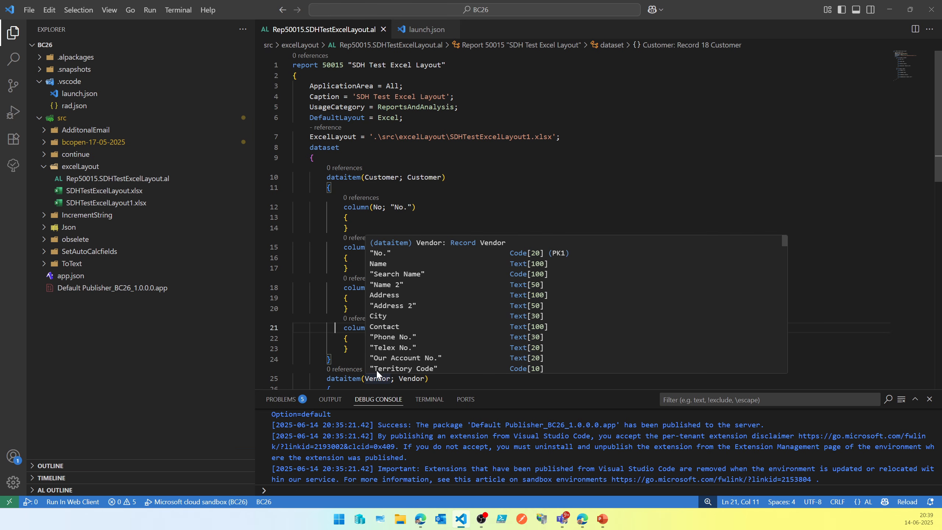
click(482, 117)
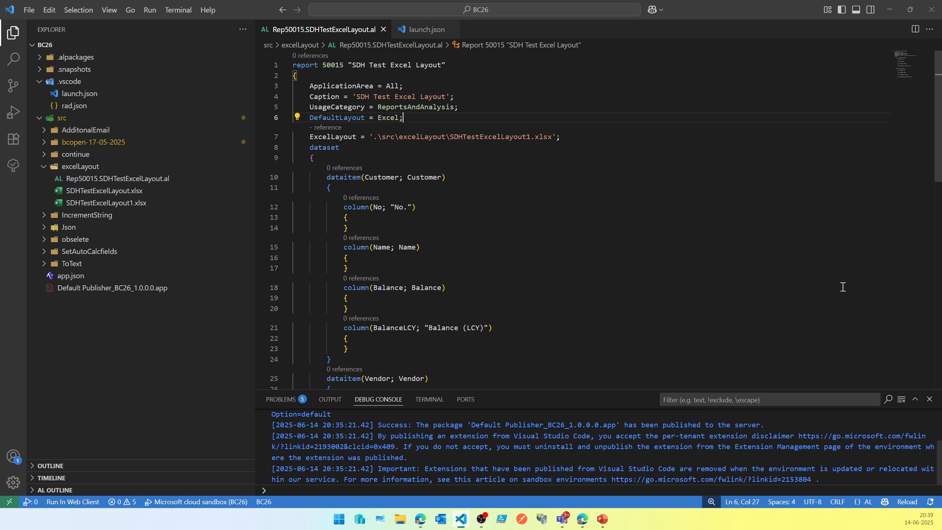
After the BalanceLCY column, insert a nested CustLedgerEntry block for "Cust. Ledger Entry" with EntryNo, Amount and AmountLCY columns from the suggested code
click(374, 349)
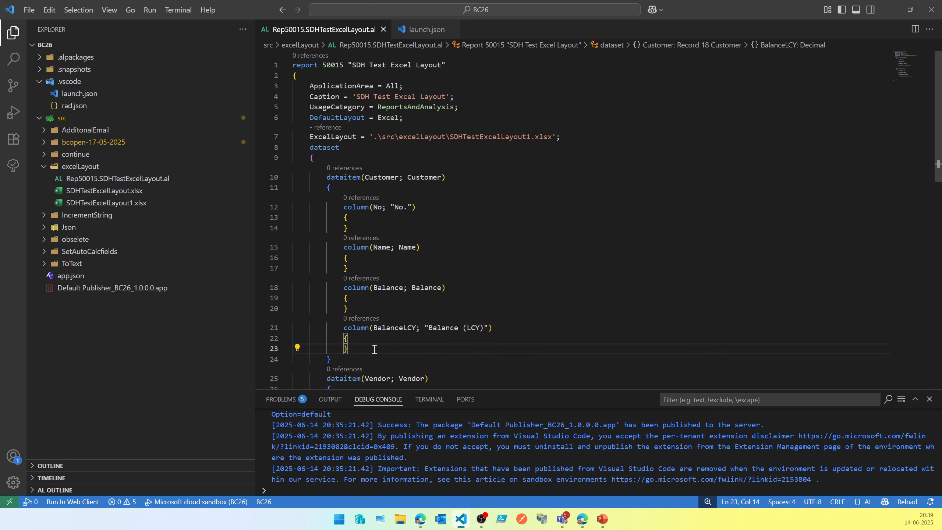
scroll(374, 349, down, 1)
key(Return)
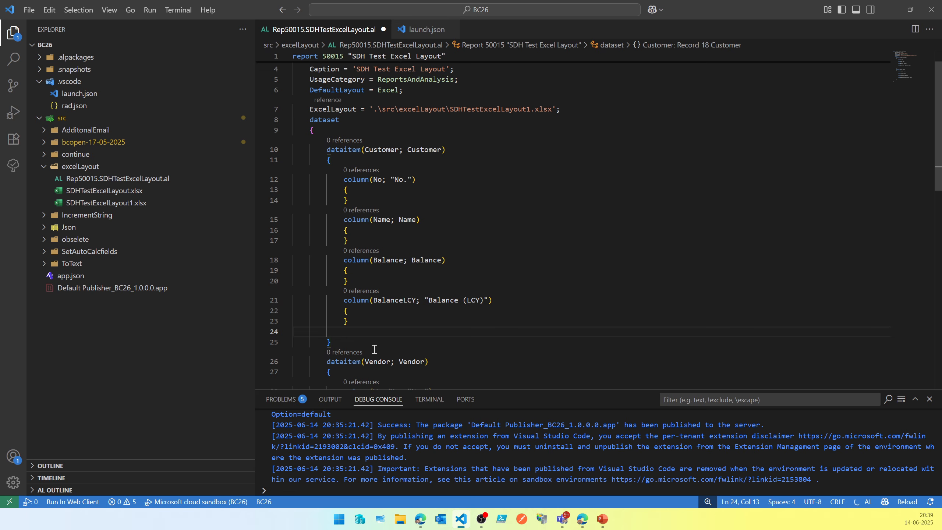
text(daitem)
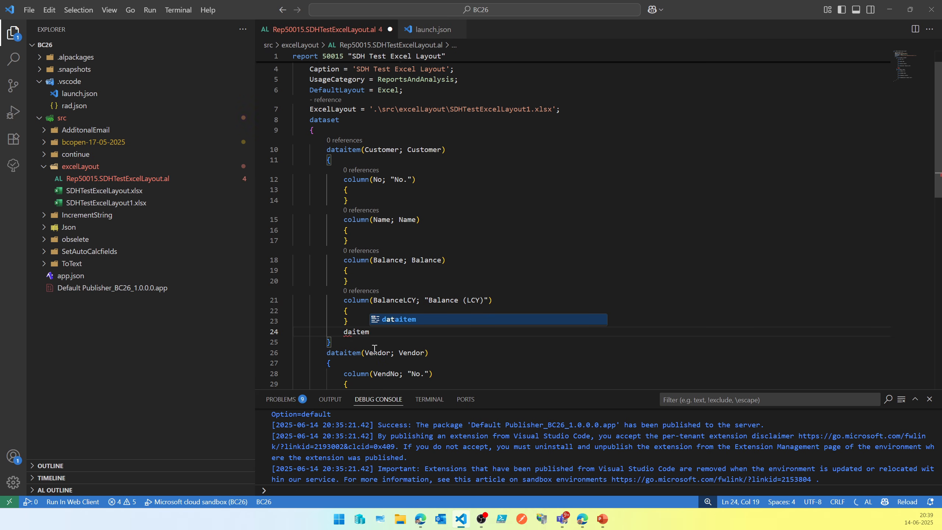
text(()
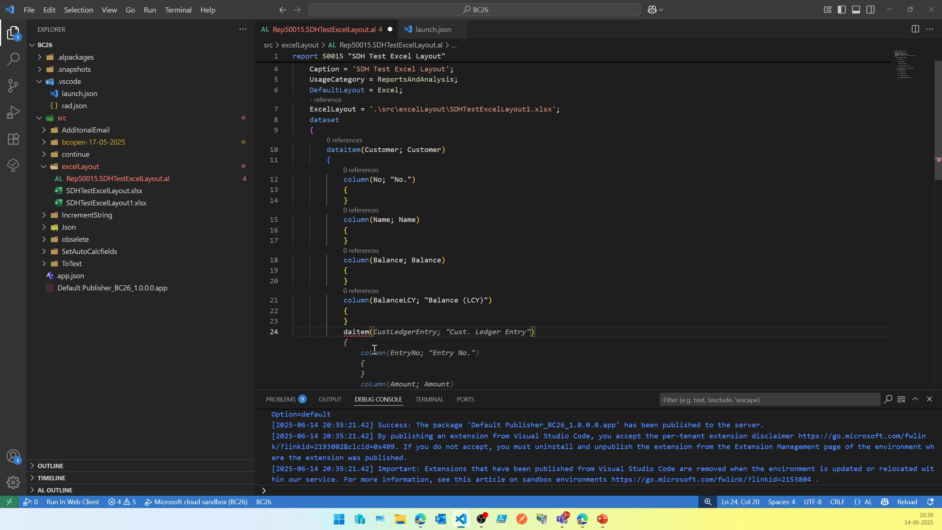
key(Tab)
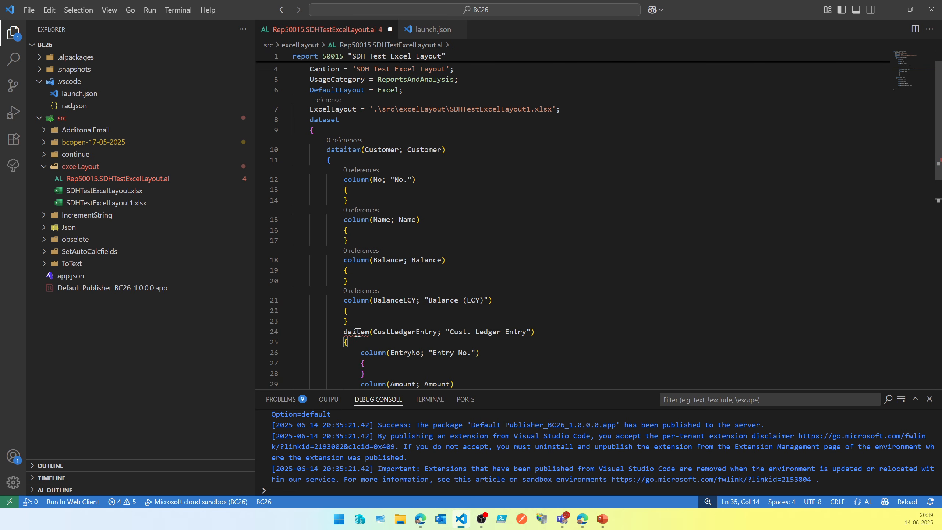
Correct the misspelled keyword of the nested CustLedgerEntry block to dataitem
click(282, 332)
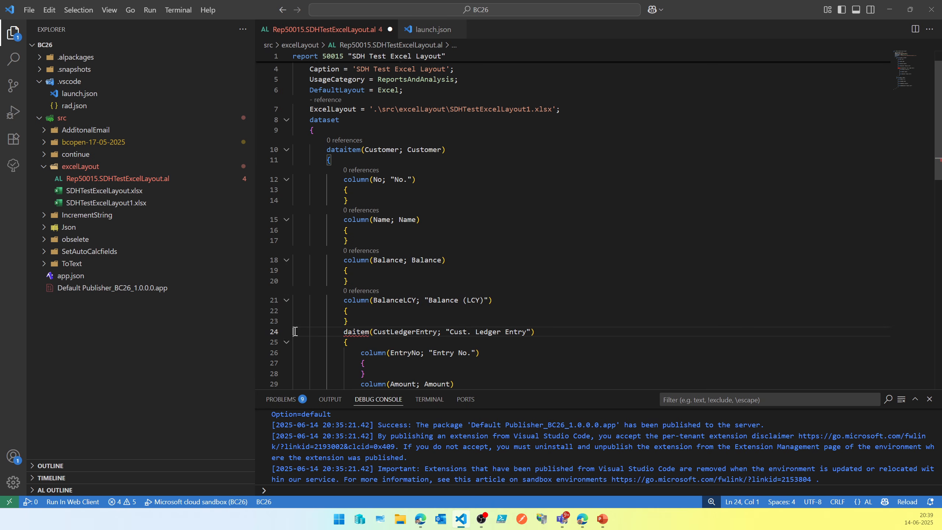
key(Down)
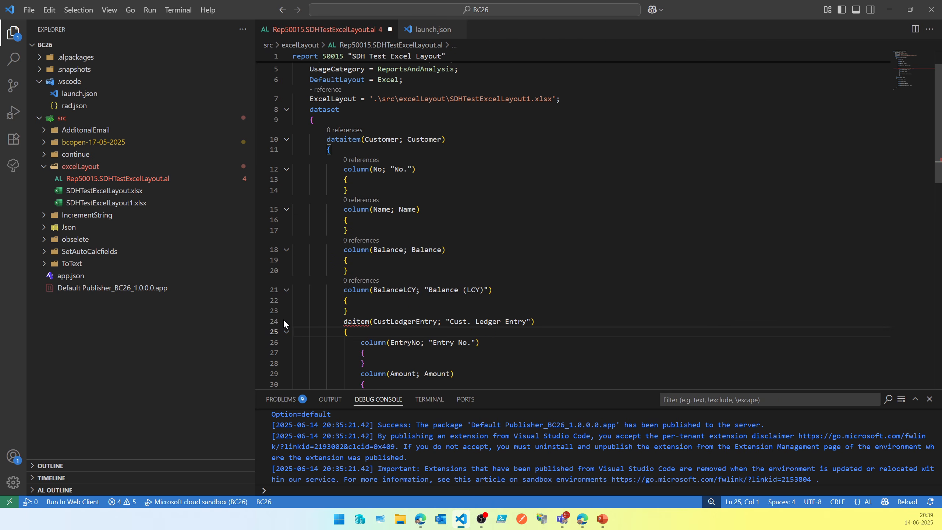
click(353, 322)
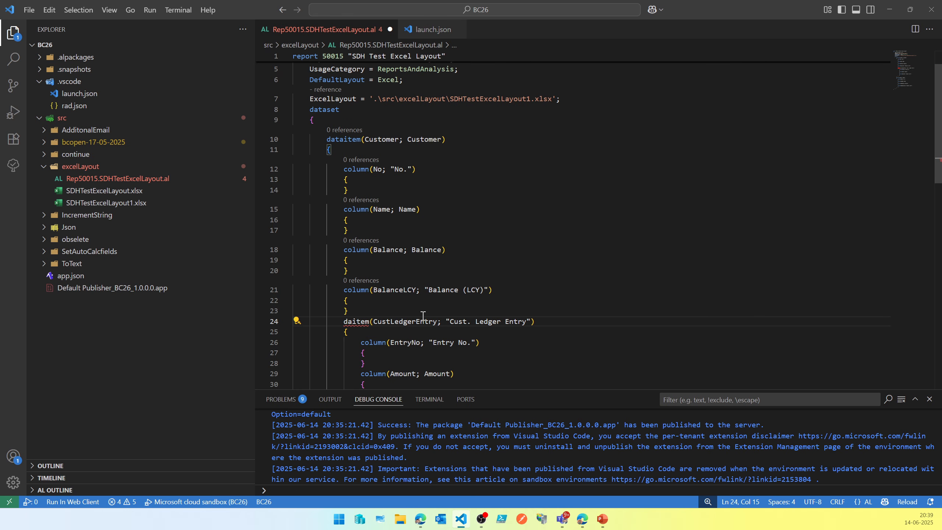
text(ta)
key(Down)
key(Down)
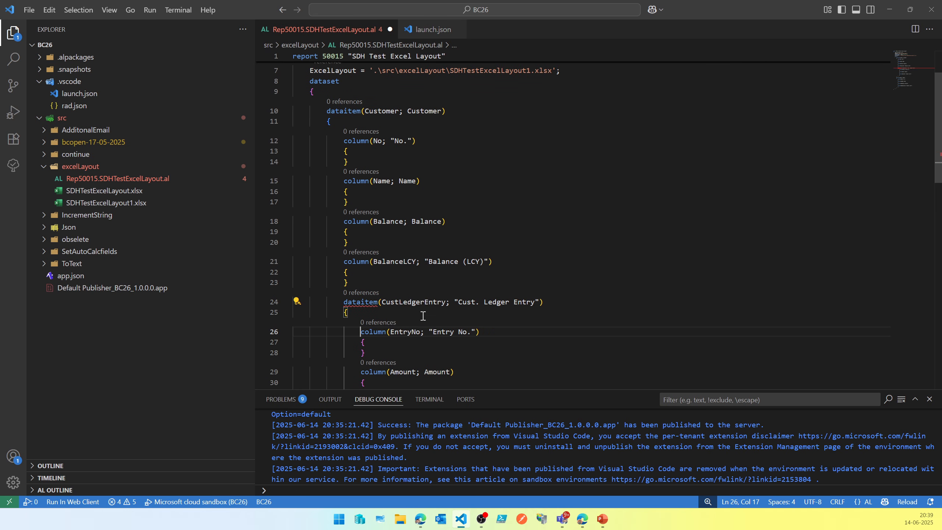
key(Down)
key(Down)
key(Down)
key(Down)
key(Down)
key(Down)
key(Down)
key(Down)
key(Down)
key(Down)
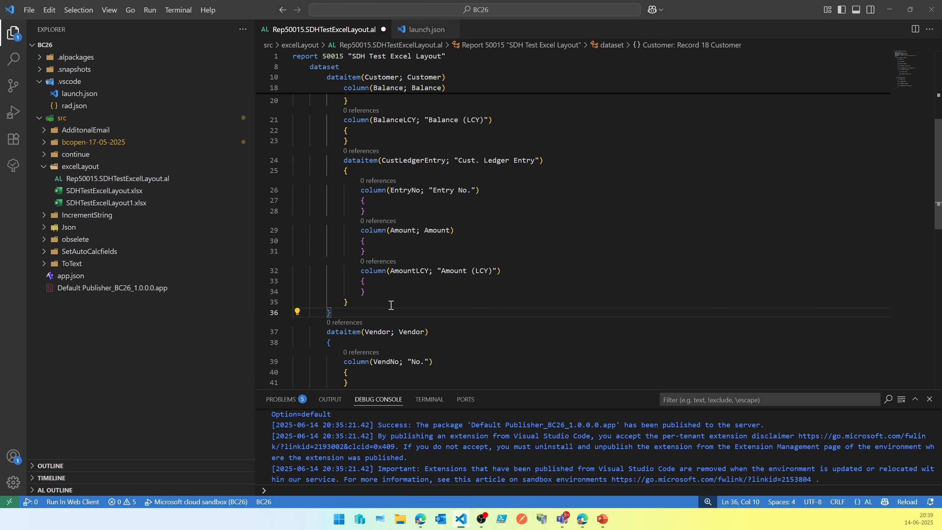
Add the Posting Date field as a column after AmountLCY in CustLedgerEntry using the Add multiple fields quick fix
key(Up)
key(Up)
key(Up)
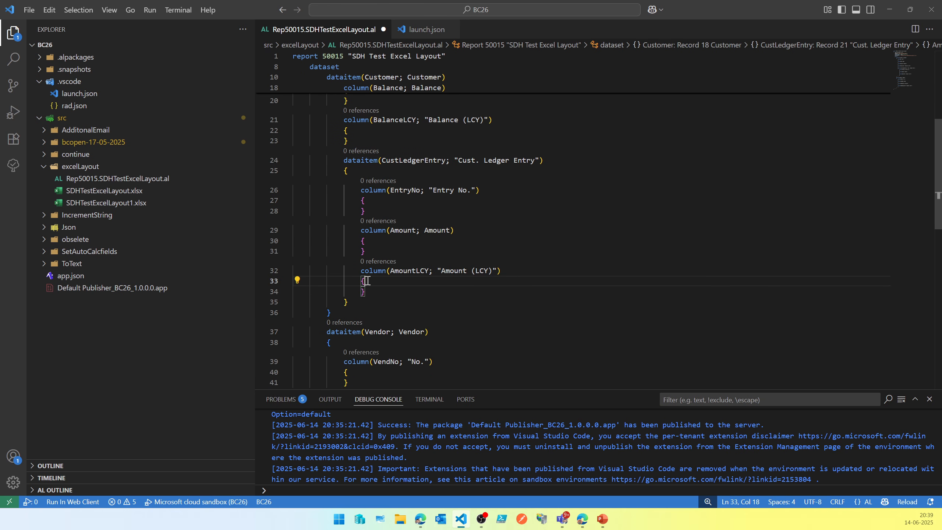
key(Down)
click(298, 290)
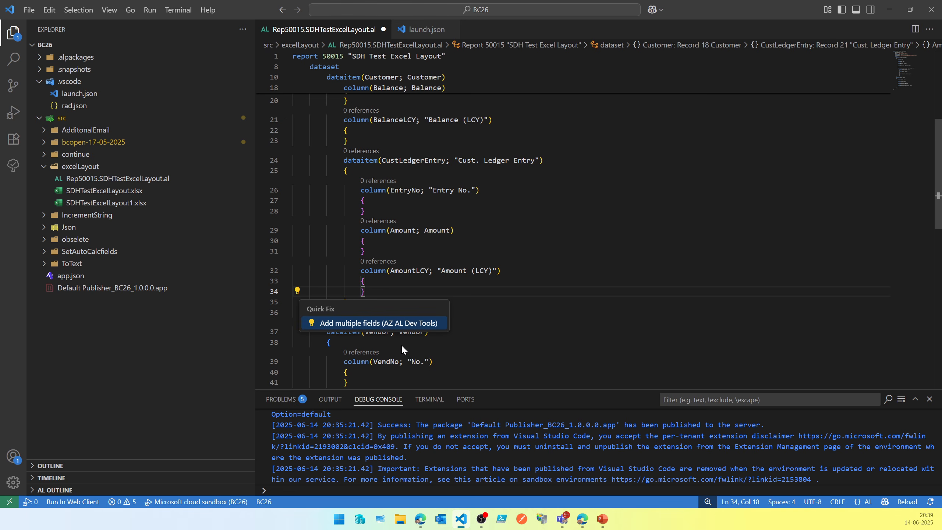
click(433, 327)
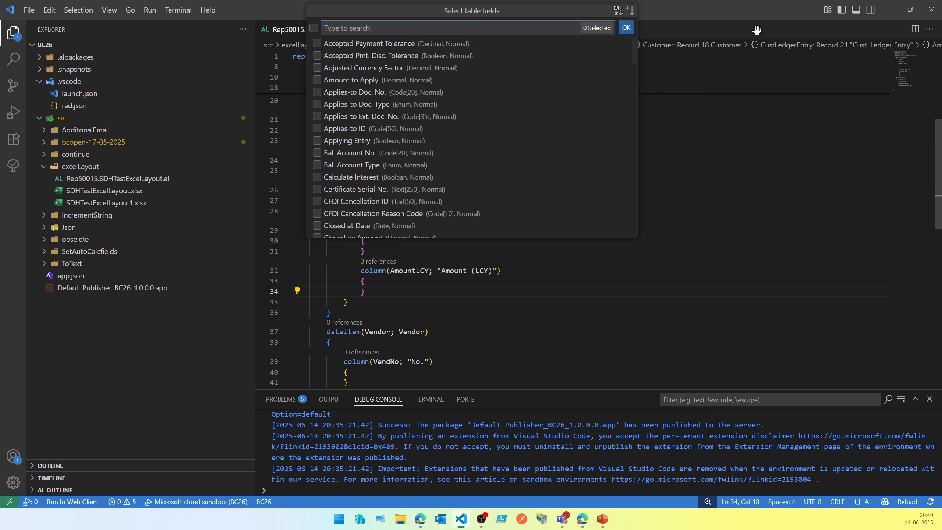
text(date)
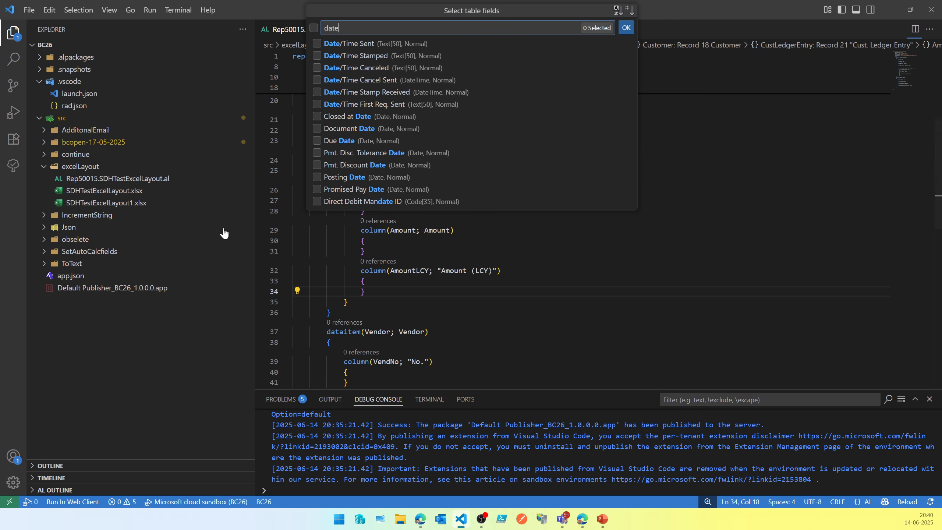
click(317, 177)
click(626, 28)
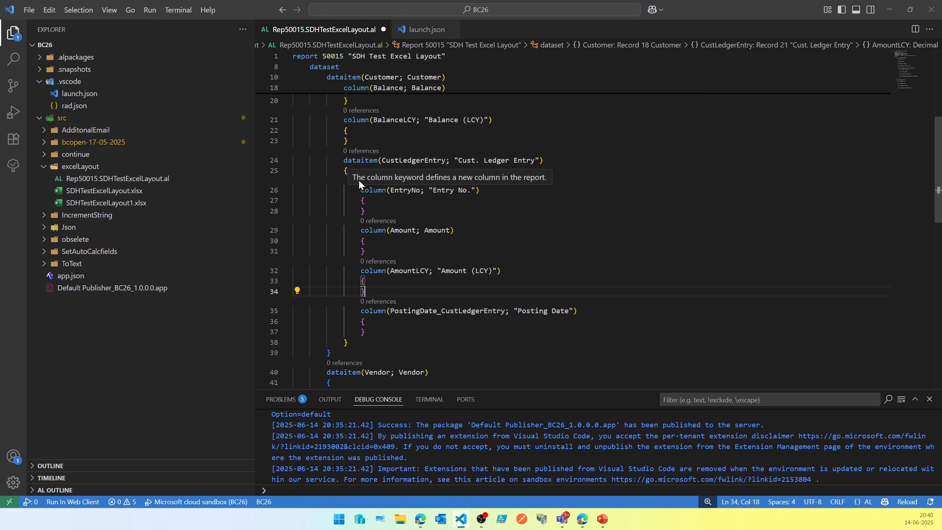
Give the CustLedgerEntry data item a DataItemTableView sorted by "Entry No." and a DataItemLink of "Customer No." = field("No.")
click(353, 160)
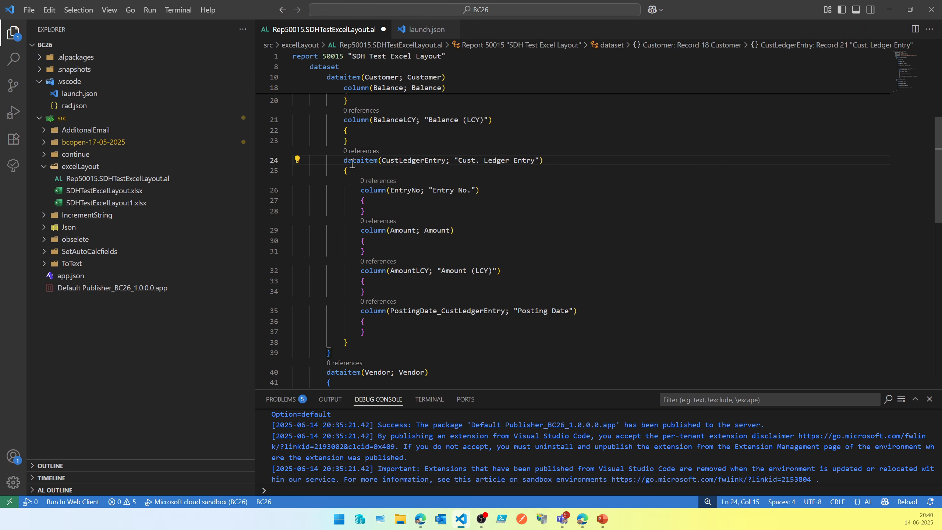
key(Down)
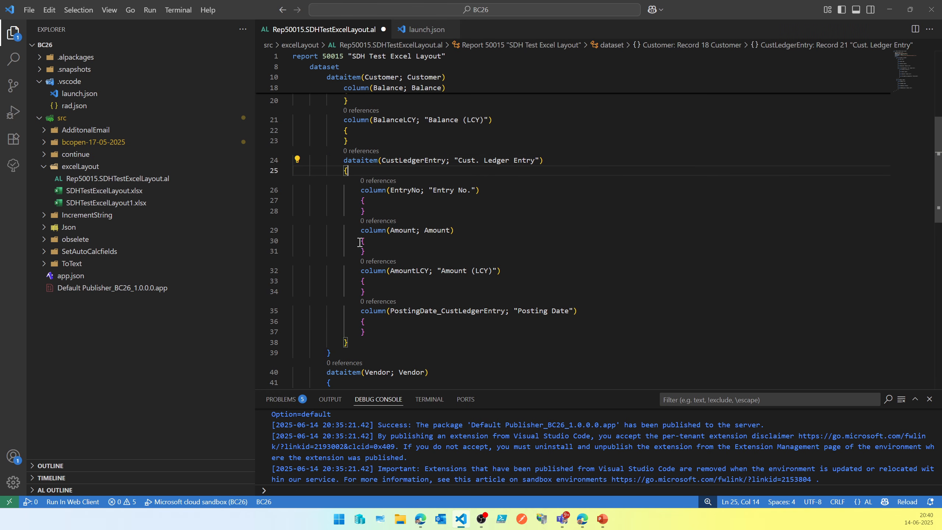
key(Return)
key(ctrl+space)
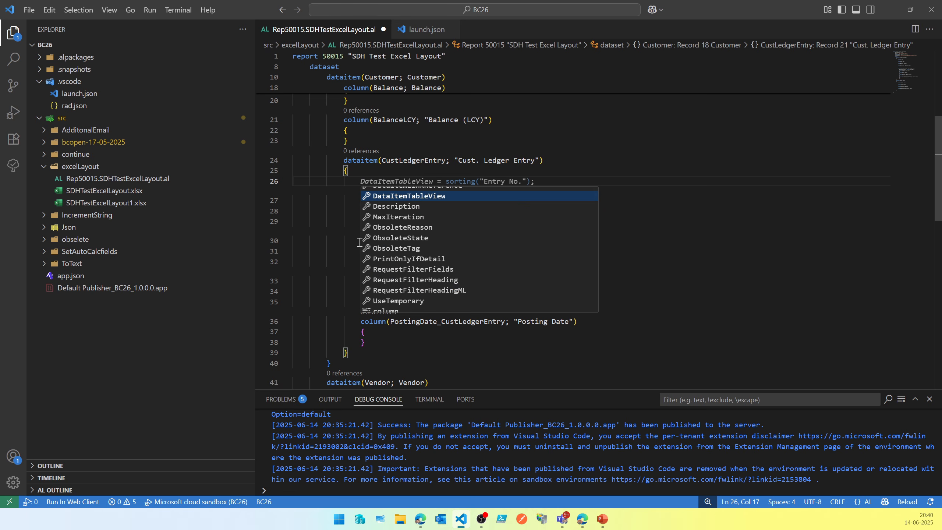
key(Return)
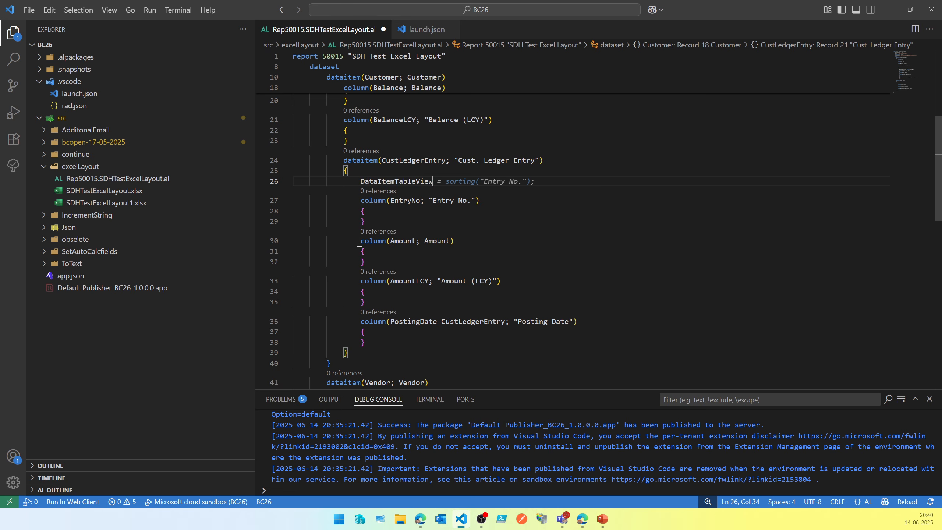
key(Tab)
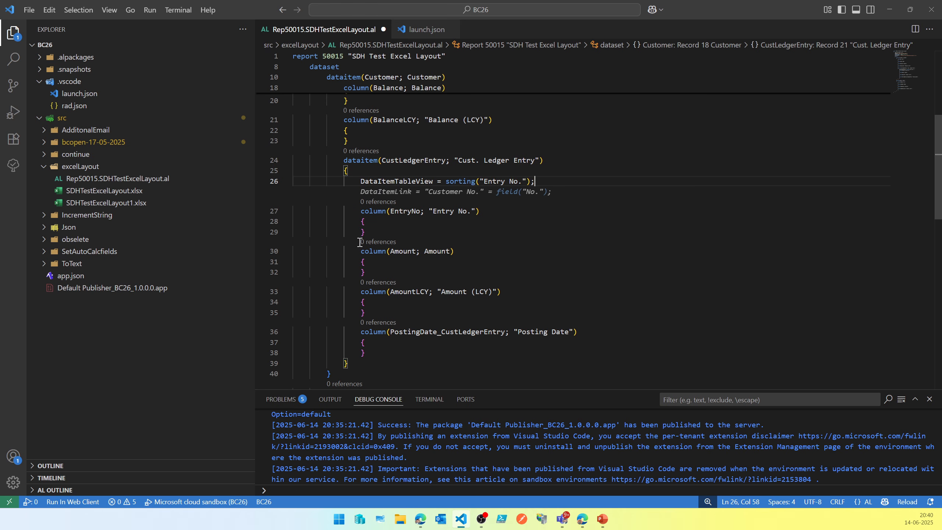
key(Tab)
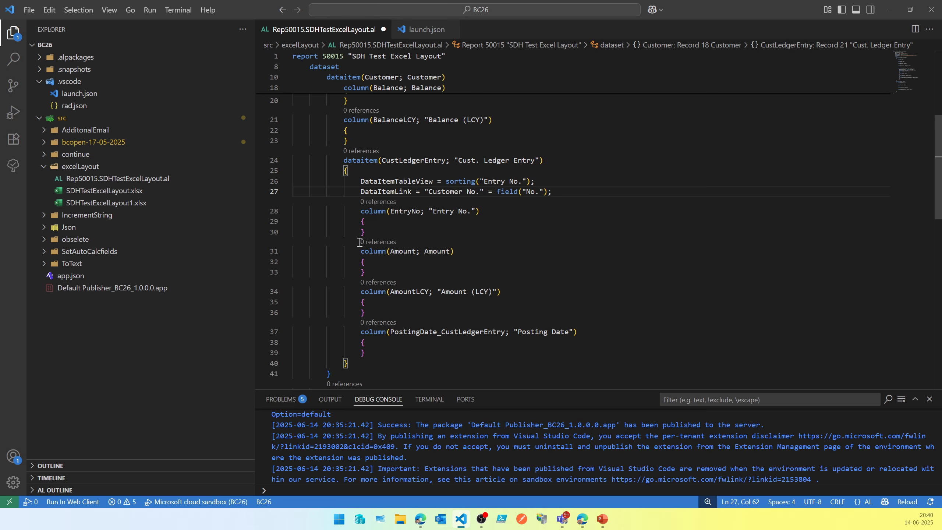
Save the report file, check its ExcelLayout path and build the extension package
key(ctrl+s)
key(ctrl+Home)
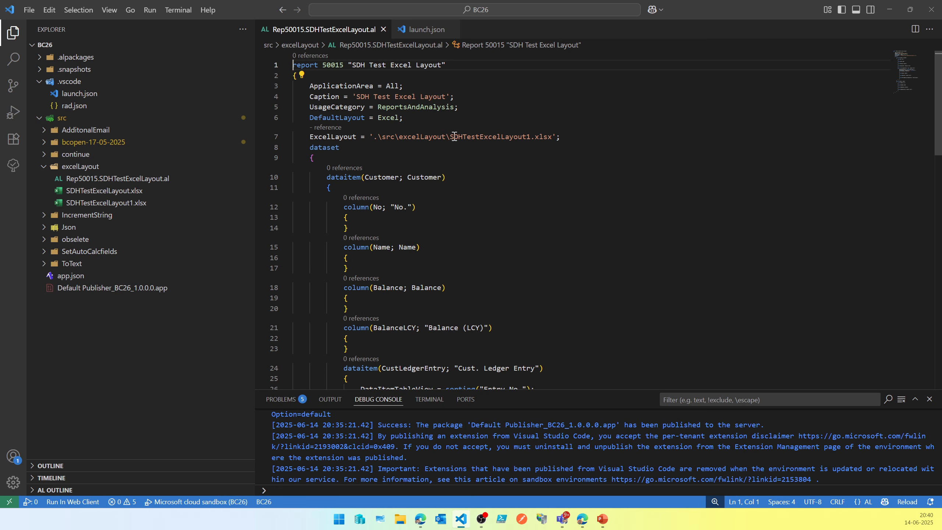
click(531, 143)
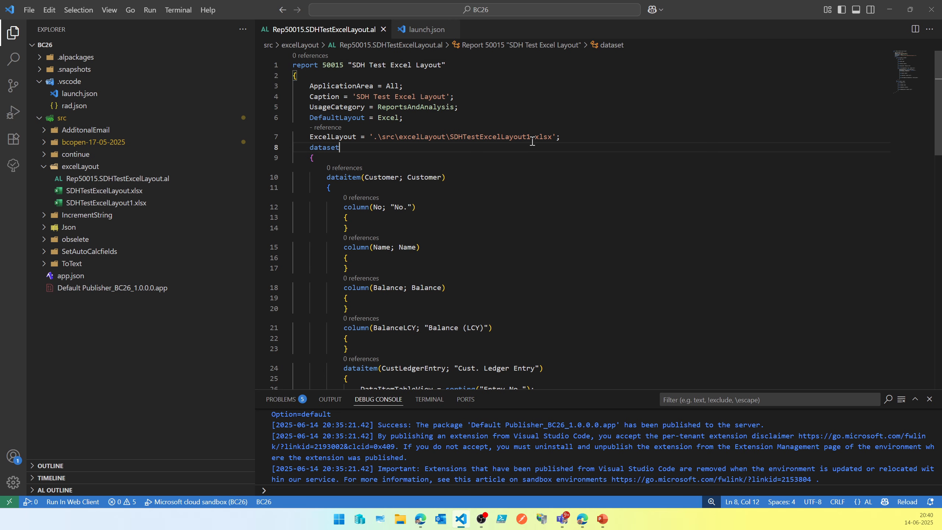
click(532, 140)
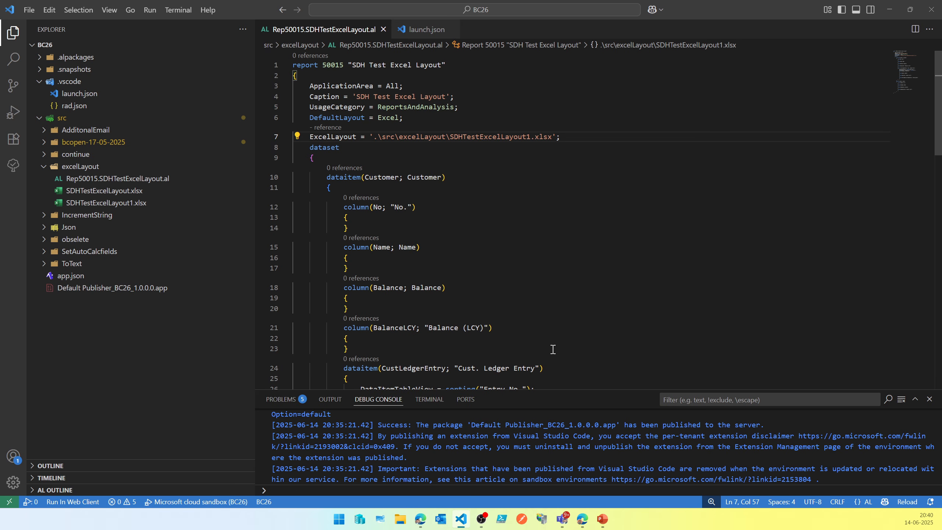
key(F5)
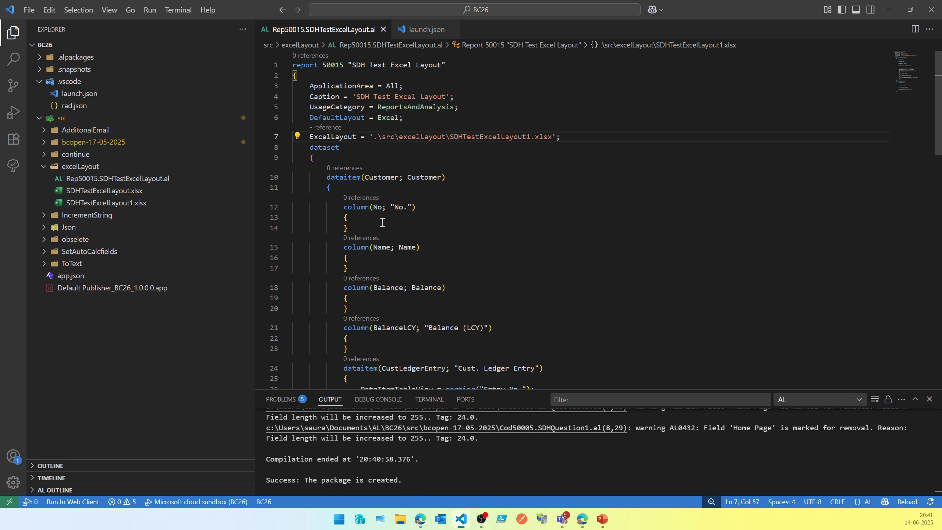
Open SDHTestExcelLayout1.xlsx externally, inspect the Data sheet's columns, and return to the ExcelLayout path in the report code
right_click(109, 205)
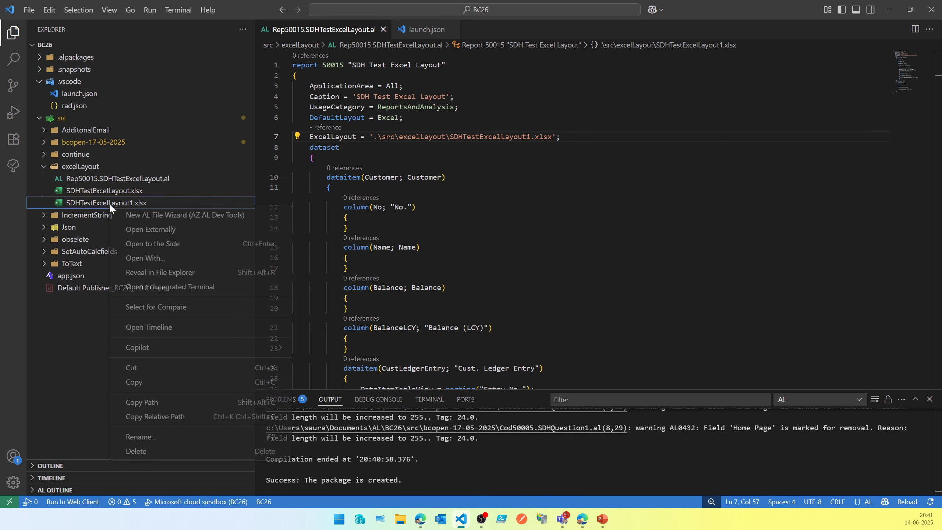
click(138, 230)
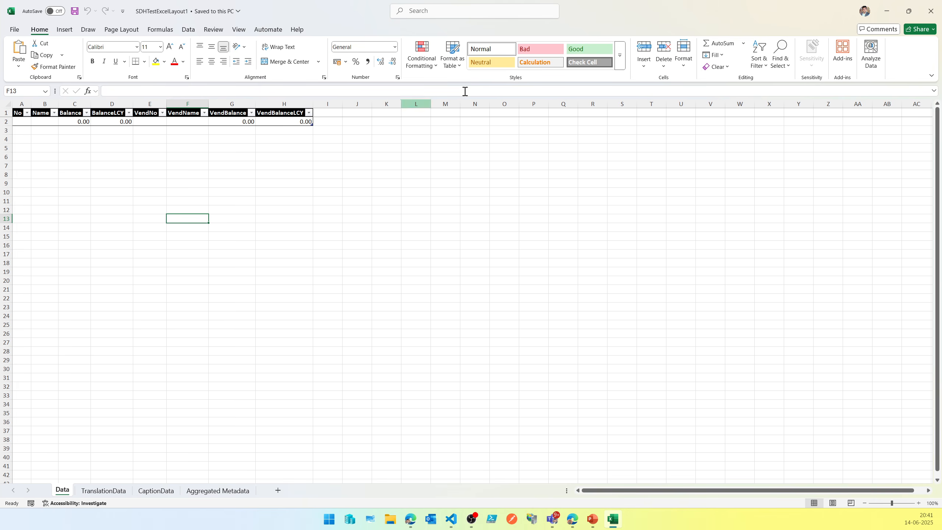
click(929, 11)
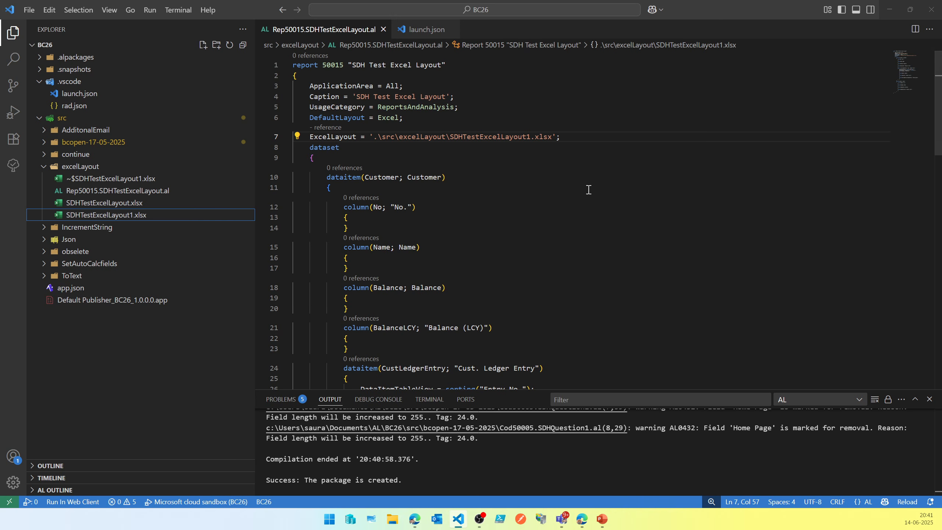
click(529, 136)
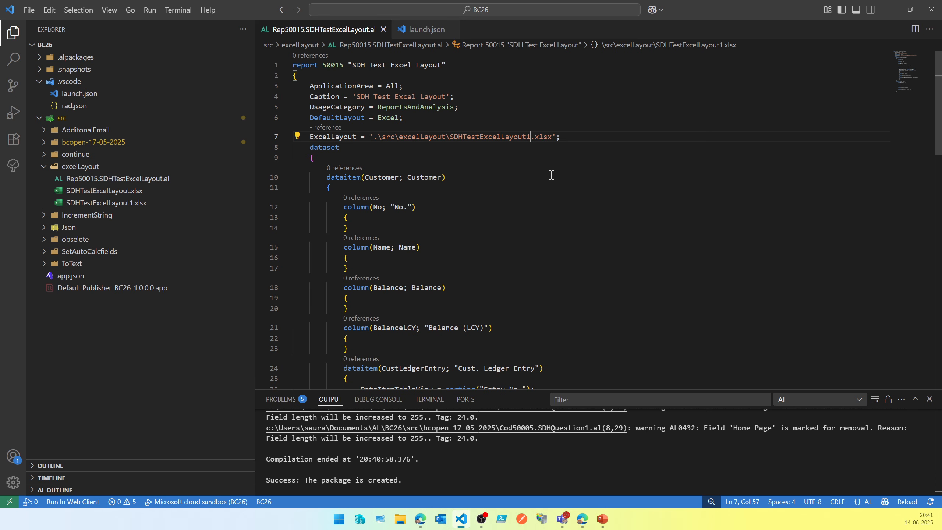
Change the ExcelLayout path to '.\src\excelLayout\SDHTestExcelLayout2.xlsx', save the report file and build the extension package
key(BackSpace)
text(2)
key(ctrl+s)
key(ctrl+shift+b)
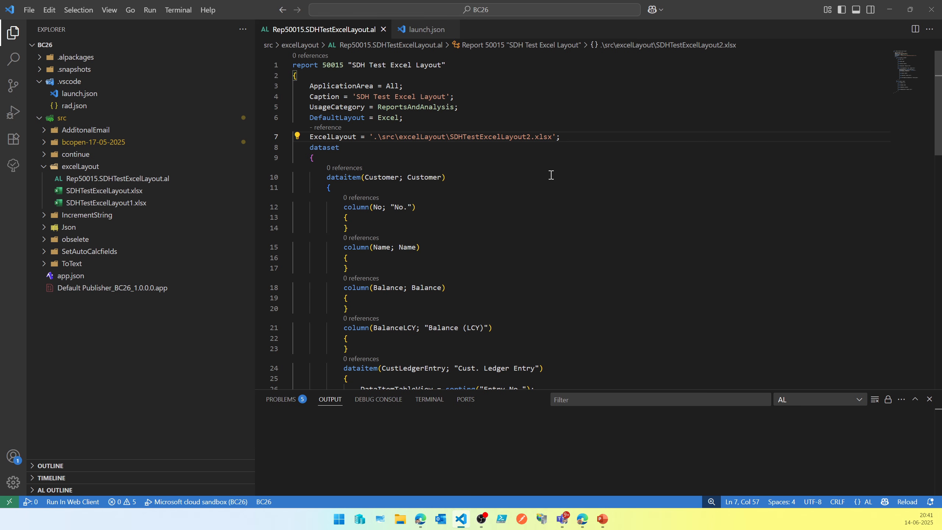
click(493, 186)
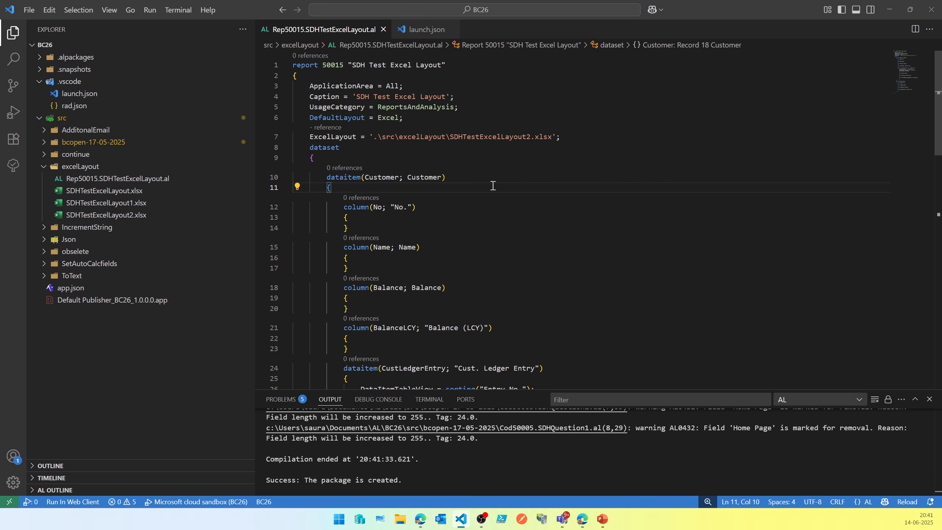
Publish the extension without debugging and download the SDH Test Excel Layout report using the SDHTestExcelLayout2.xlsx layout
key(ctrl+F5)
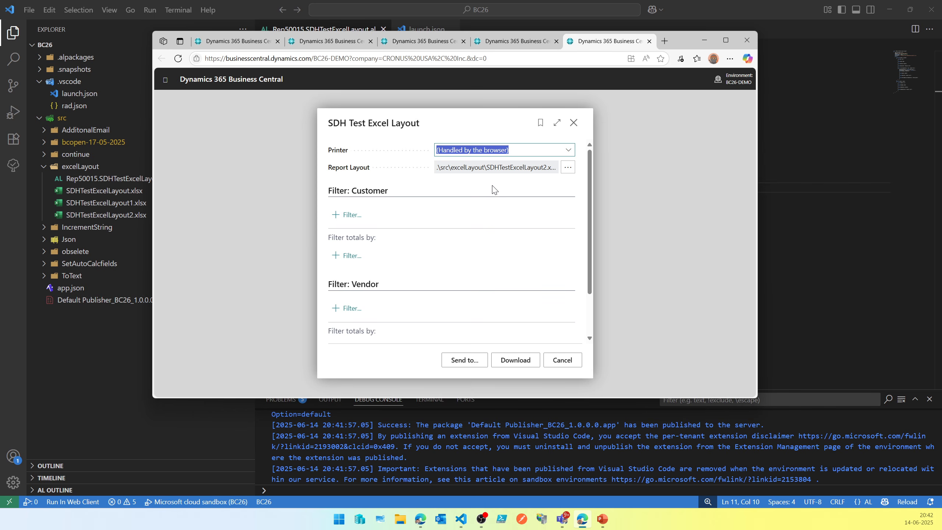
click(527, 363)
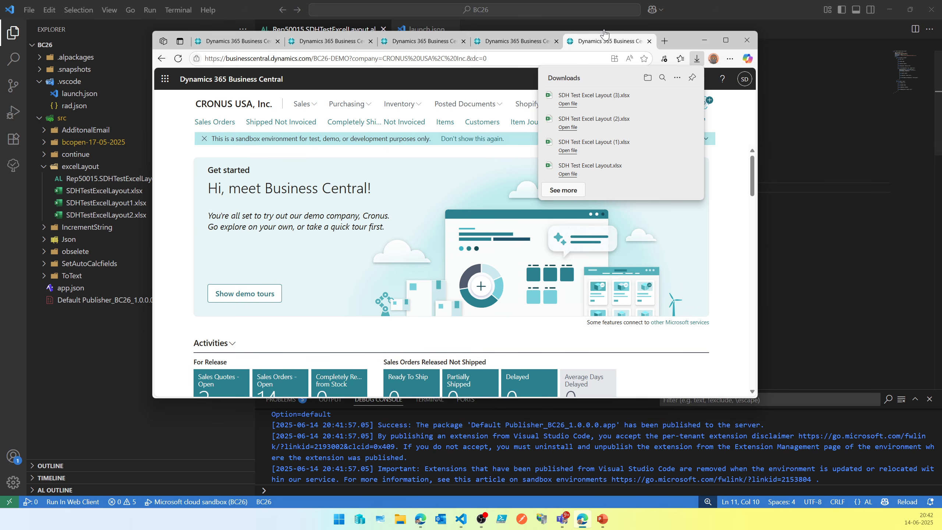
Open the downloaded SDH Test Excel Layout (3).xlsx and fit all columns of the Data sheet to their contents
click(588, 101)
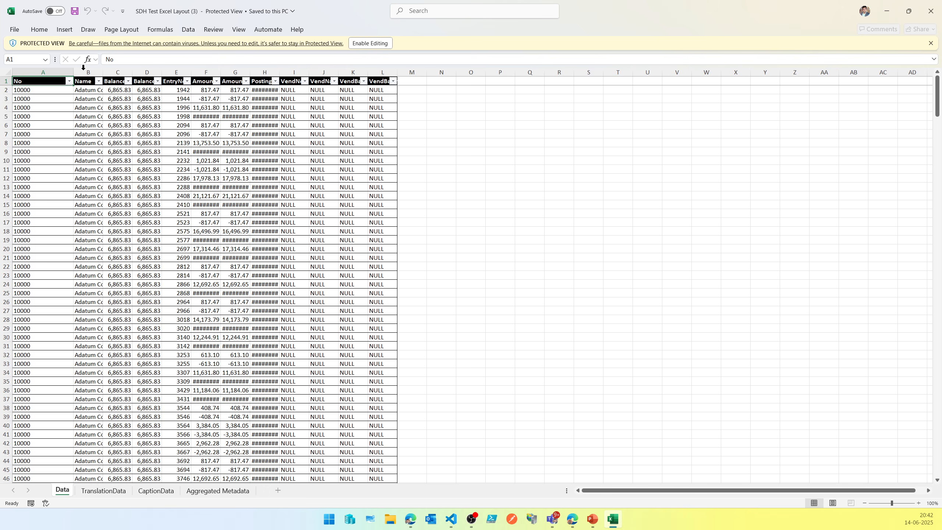
click(8, 74)
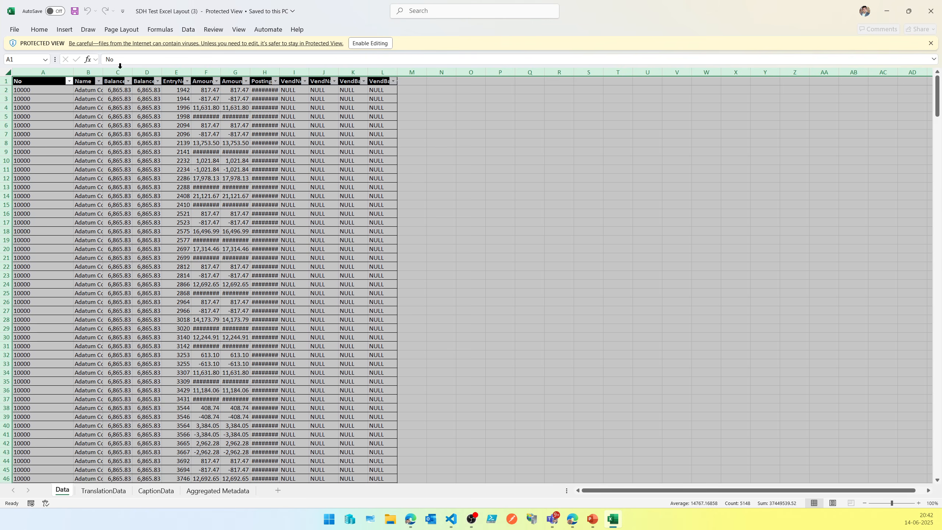
double_click(74, 70)
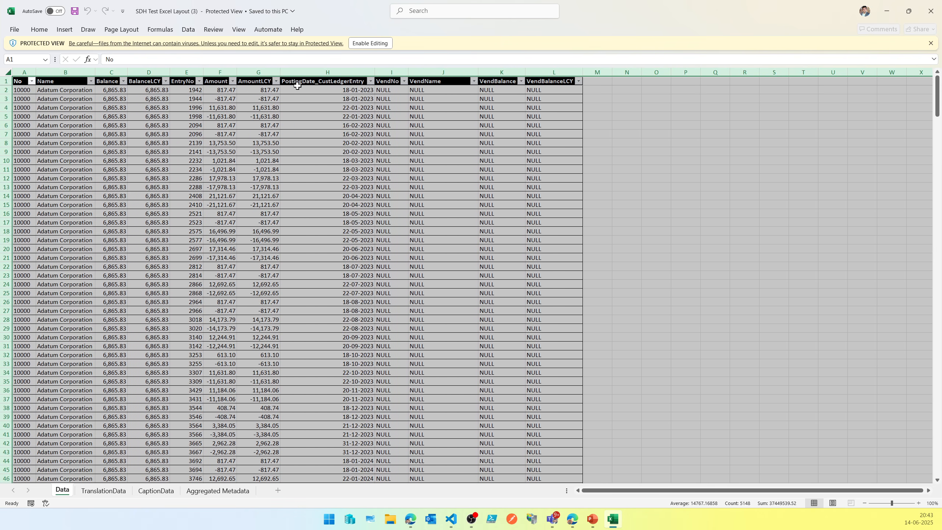
Select EntryNo through PostingDate_CustLedgerEntry from the header down to row 71 to examine the first customer's ledger entries
click(319, 81)
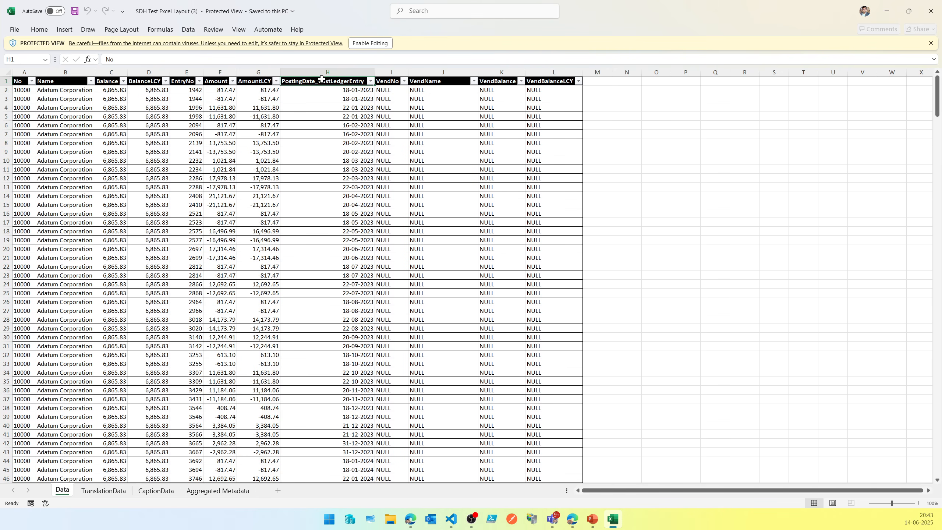
key(shift+Left)
key(shift+Left)
key(shift+Left)
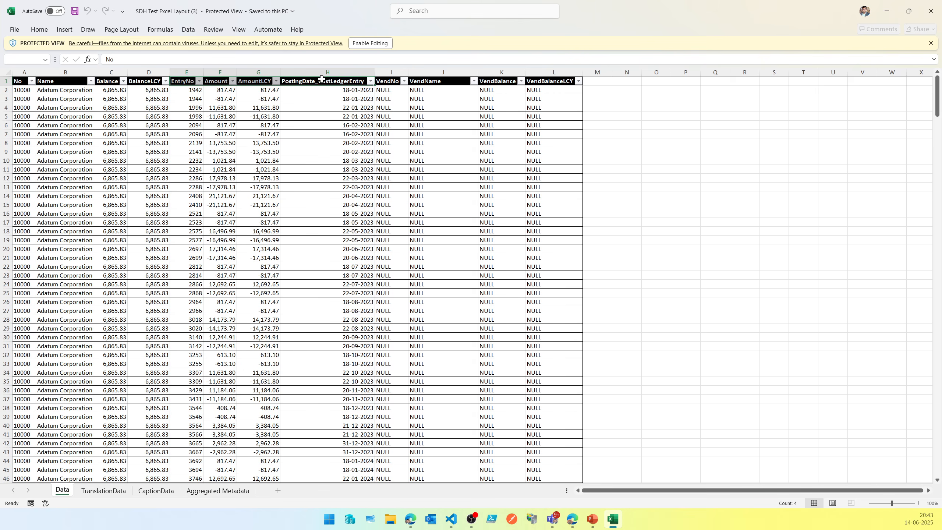
key(shift+Down)
key(shift+Down)
key(shift+Down)
key(shift+Down)
key(shift+Down)
key(shift+Down)
key(shift+Down)
key(shift+Down)
key(shift+Down)
key(shift+Down)
key(shift+Down)
key(shift+Down)
key(shift+Down)
key(shift+Down)
key(shift+Down)
key(shift+Down)
key(shift+Down)
key(shift+Down)
key(shift+Down)
key(shift+Down)
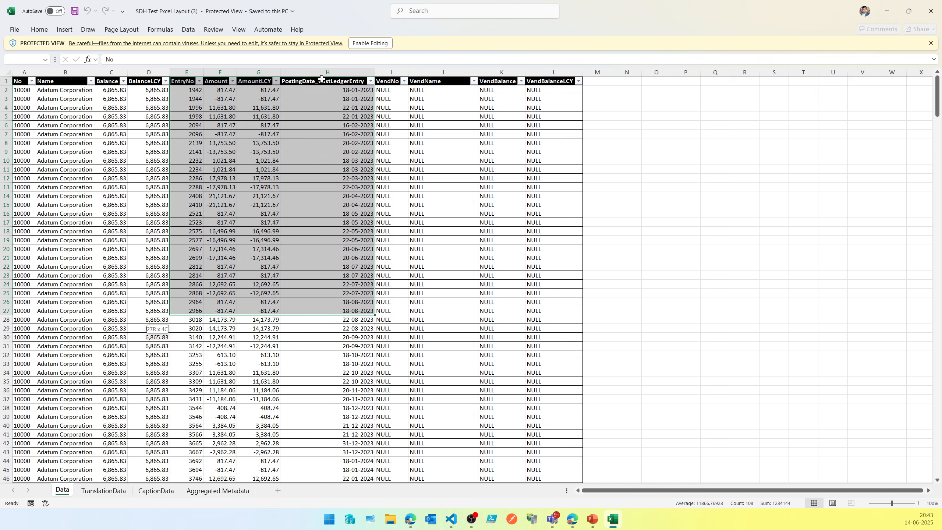
key(shift+Down)
key(shift+Down)
key(shift+Down)
key(shift+Down)
key(shift+Down)
key(shift+Down)
key(shift+Down)
key(shift+Down)
key(shift+Down)
key(shift+Down)
key(shift+Down)
key(shift+Down)
key(shift+Down)
key(shift+Down)
key(shift+Down)
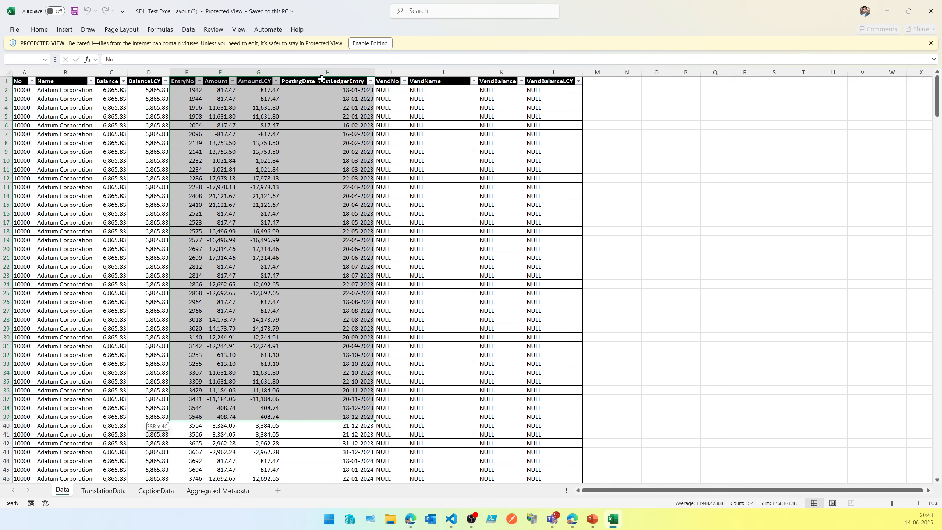
key(shift+Down)
key(shift+Down)
key(shift+Down)
key(shift+Down)
key(shift+Down)
key(shift+Down)
key(shift+Down)
key(shift+Down)
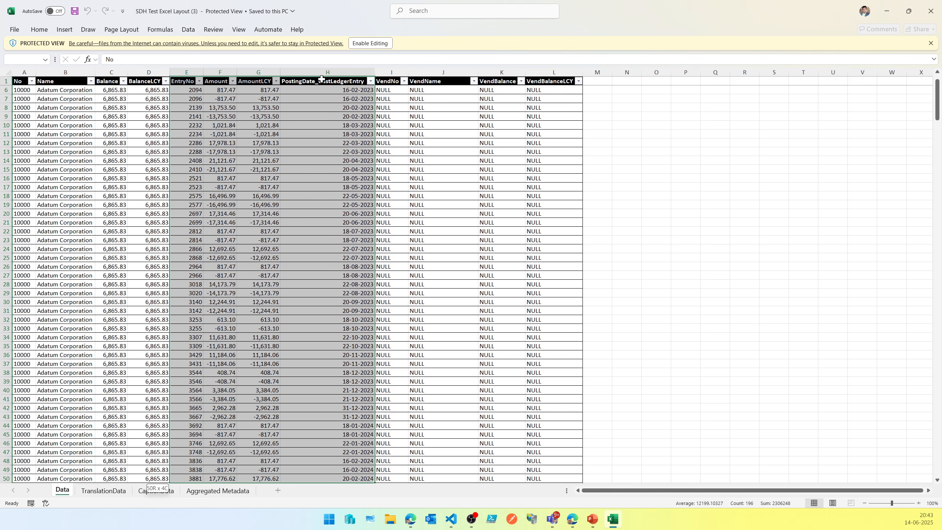
key(shift+Down)
key(shift+Down)
key(shift+Down)
key(shift+Down)
key(shift+Down)
key(shift+Down)
key(shift+Down)
key(shift+Down)
key(shift+Down)
key(shift+Down)
key(shift+Down)
key(shift+Down)
key(shift+Down)
key(shift+Down)
key(shift+Down)
key(shift+Down)
key(shift+Down)
key(shift+Down)
key(shift+Down)
key(shift+Down)
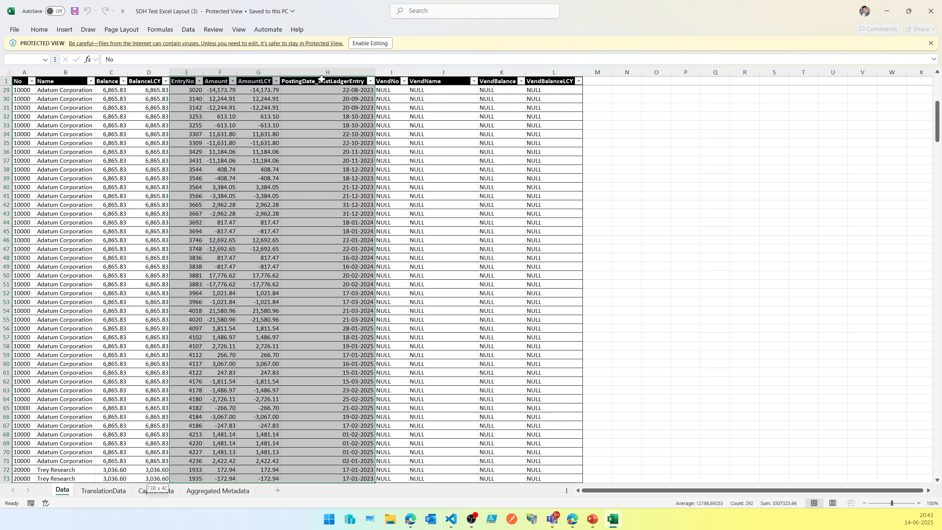
key(shift+Up)
key(shift+Up)
key(shift+Up)
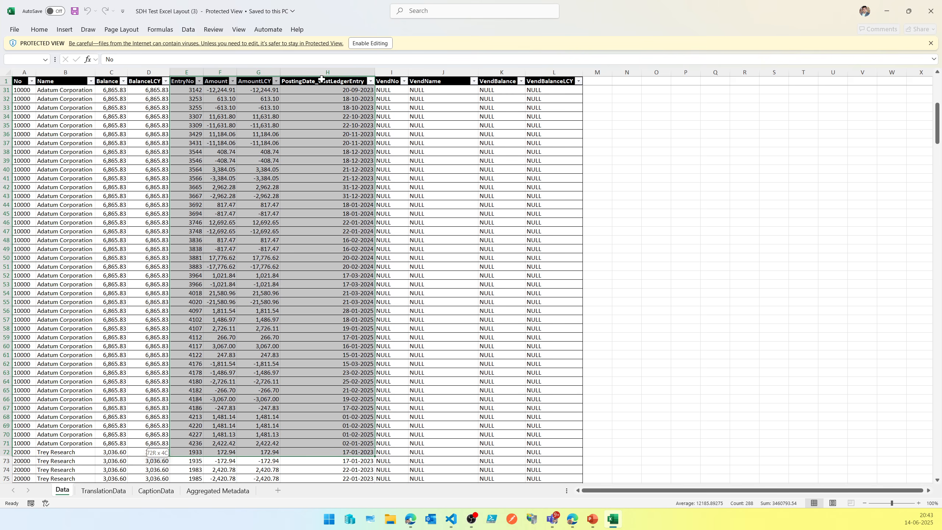
key(shift+Up)
key(shift+Left)
key(shift+Left)
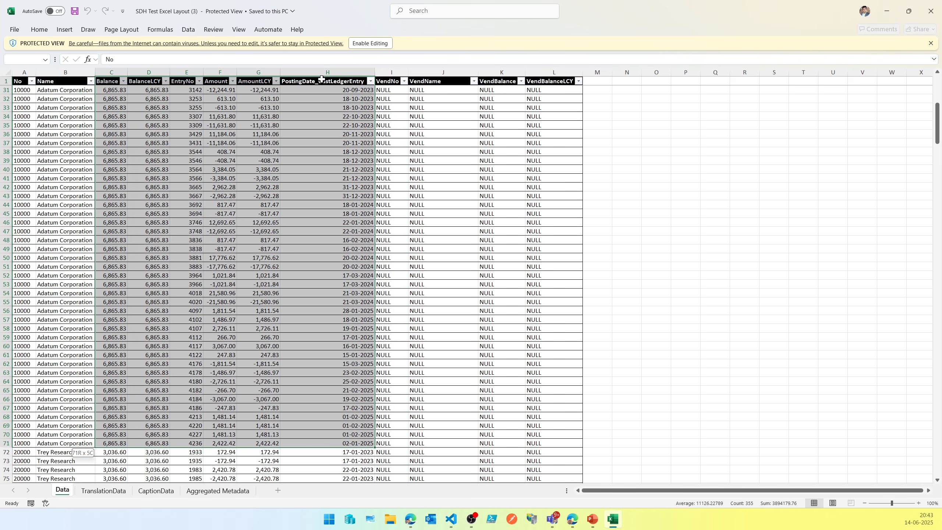
key(shift+Right)
key(shift+Right)
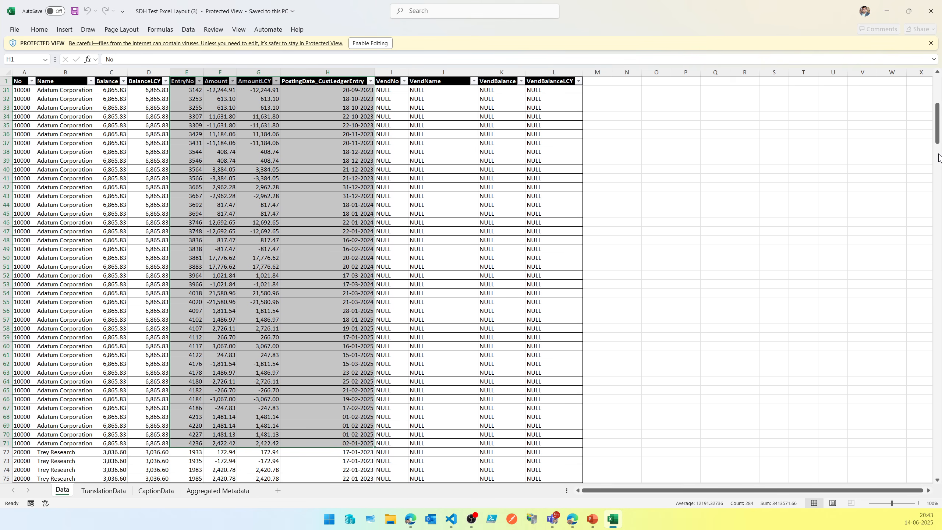
Go to the end of the Data sheet and select the vendor records in I423:L429 to examine them
drag(938, 154, 938, 421)
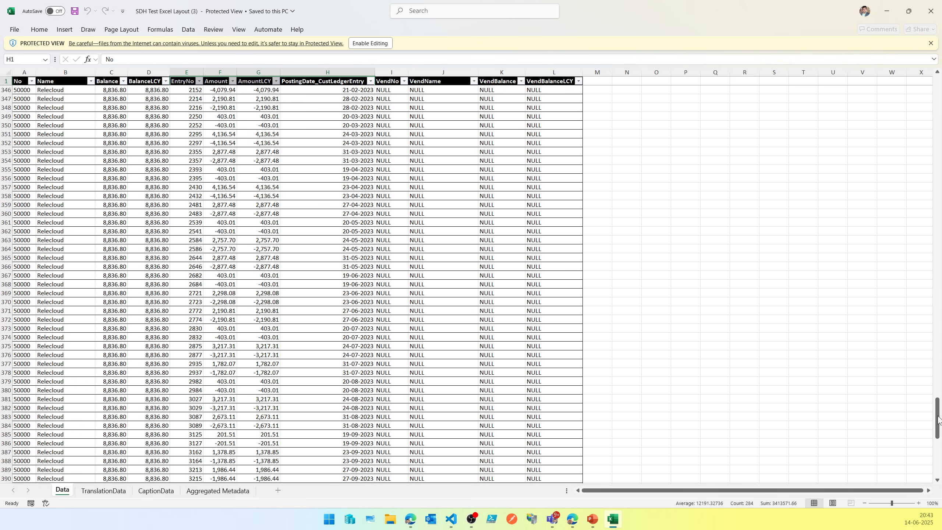
click(938, 444)
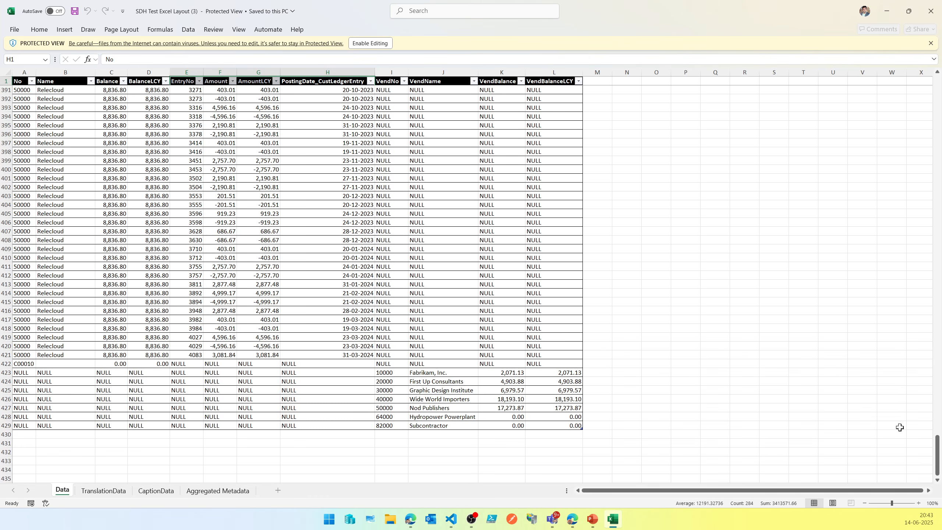
click(400, 381)
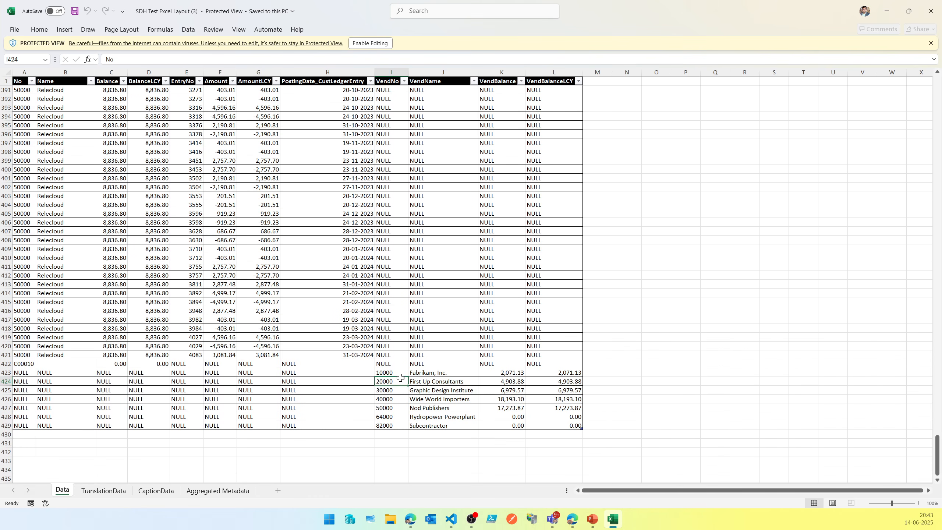
key(Up)
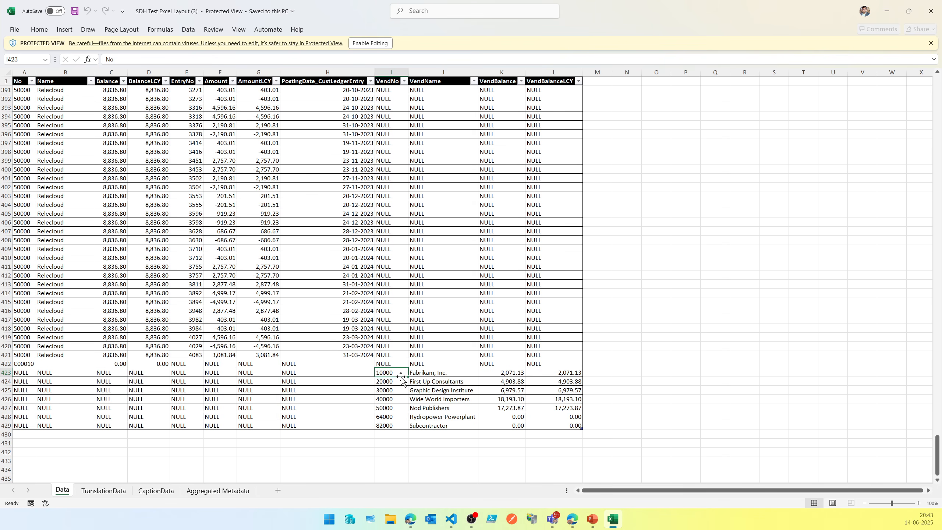
key(shift+Right)
key(shift+Right)
key(shift+Right)
key(shift+Down)
key(shift+Down)
key(shift+Down)
key(shift+Down)
key(shift+Down)
key(shift+Down)
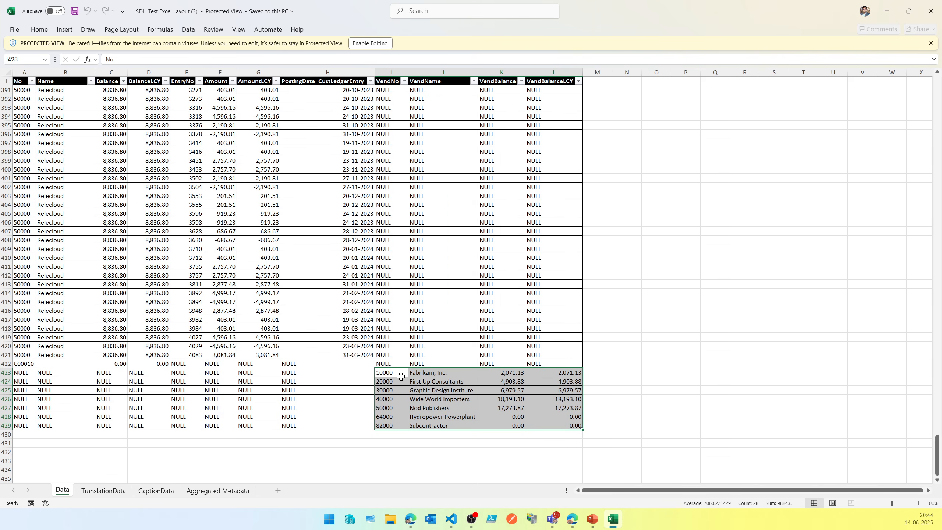
Close the downloaded workbook and return to the report code in Visual Studio Code
click(336, 356)
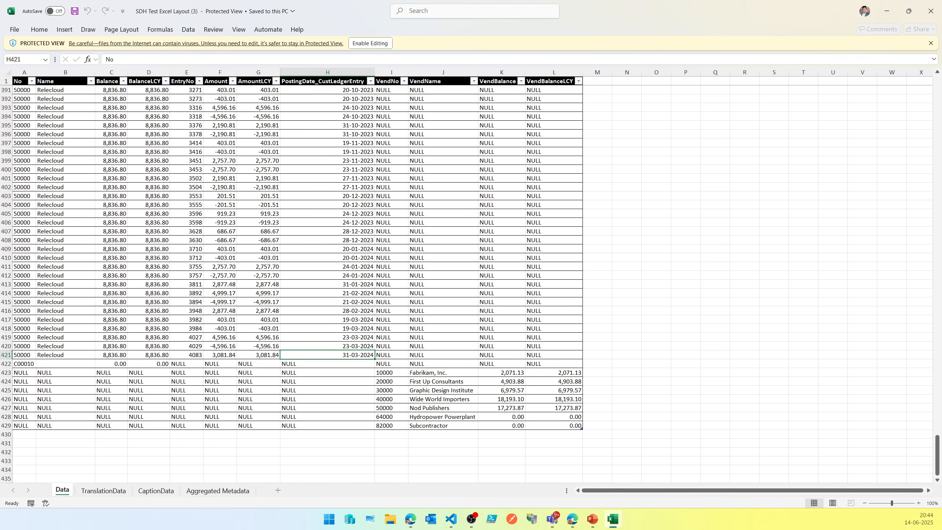
key(alt+Tab)
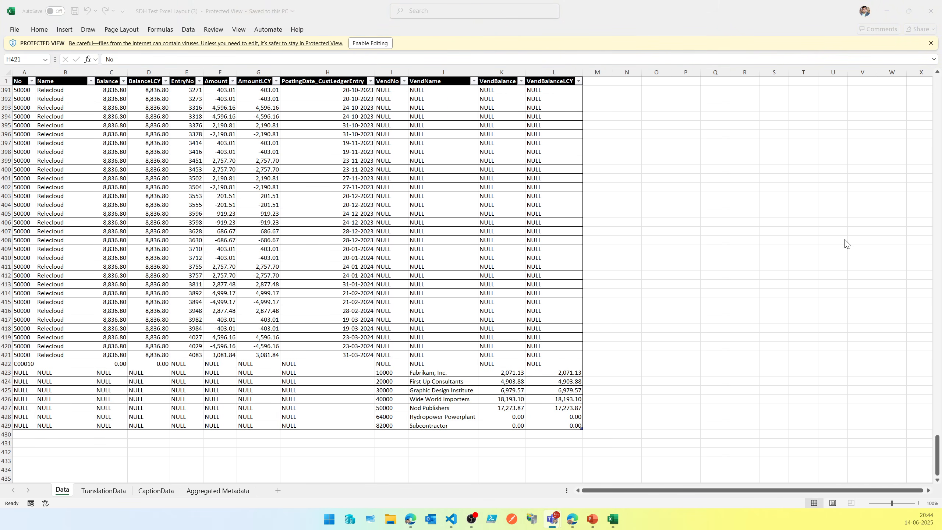
click(788, 65)
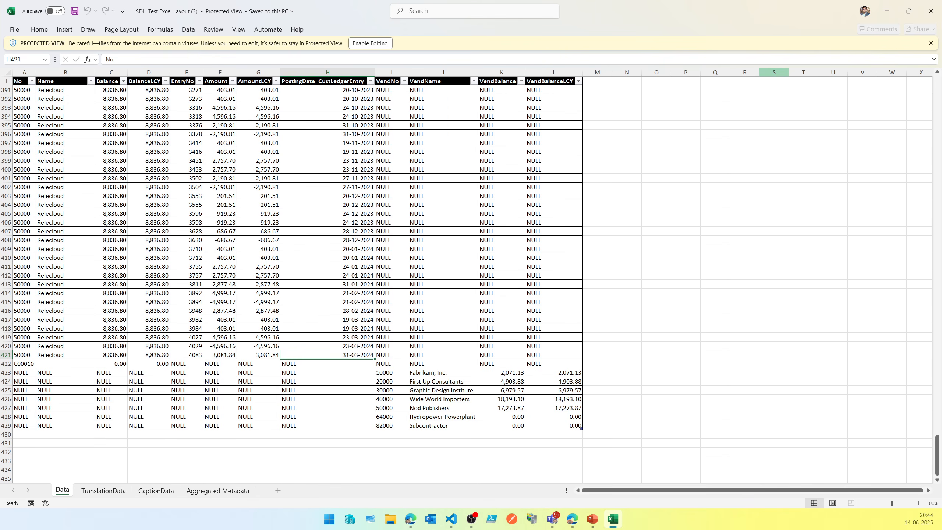
click(928, 8)
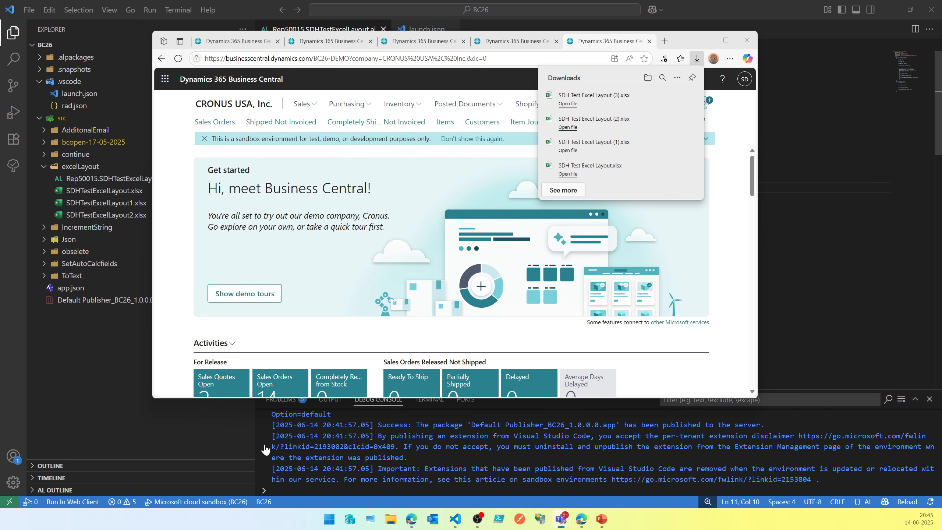
click(819, 275)
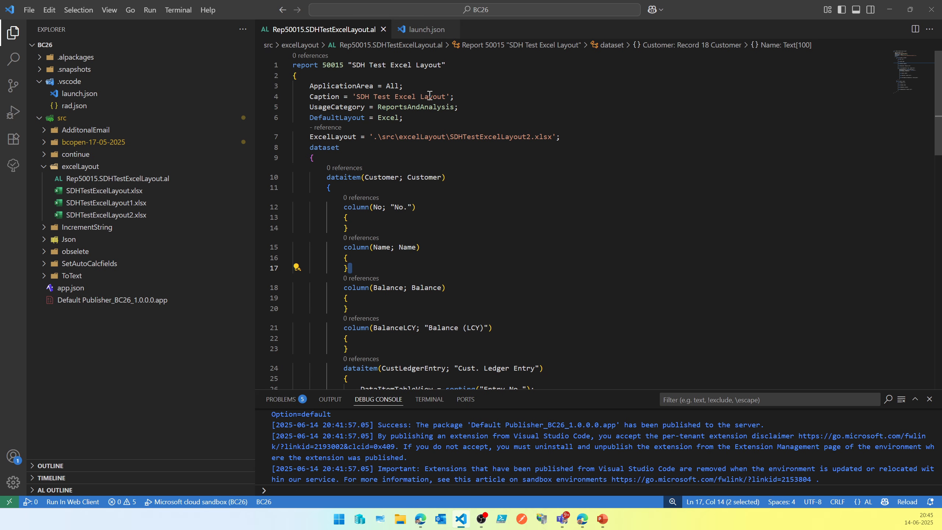
Insert a new line after DefaultLayout = Excel and bring up the property suggestions for the report
click(516, 114)
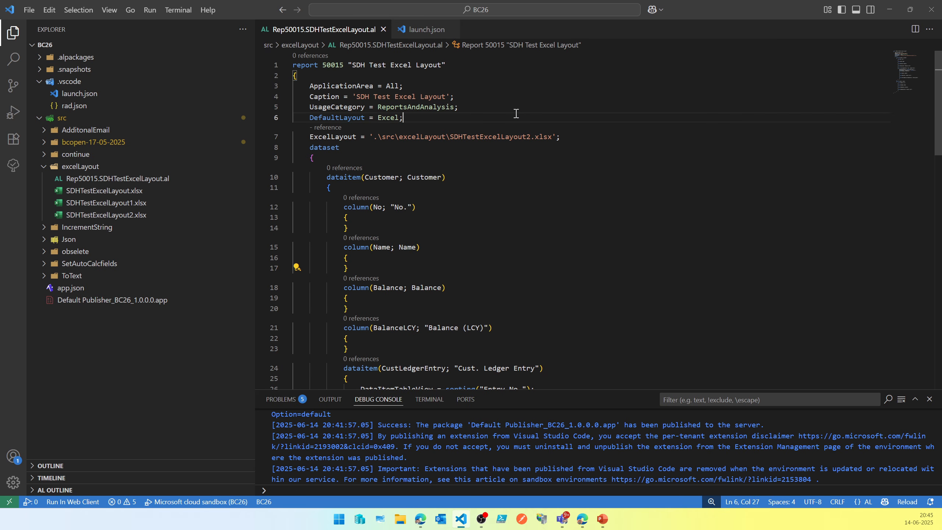
key(Return)
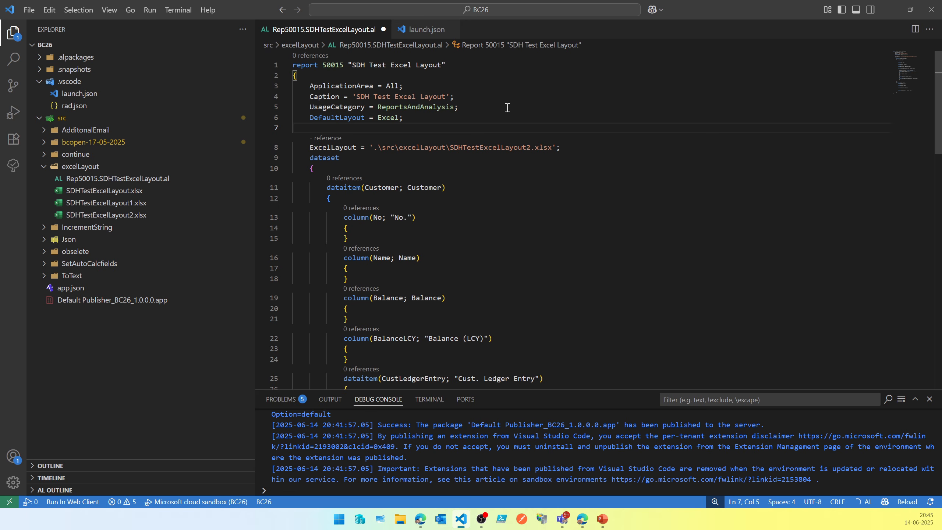
key(ctrl+space)
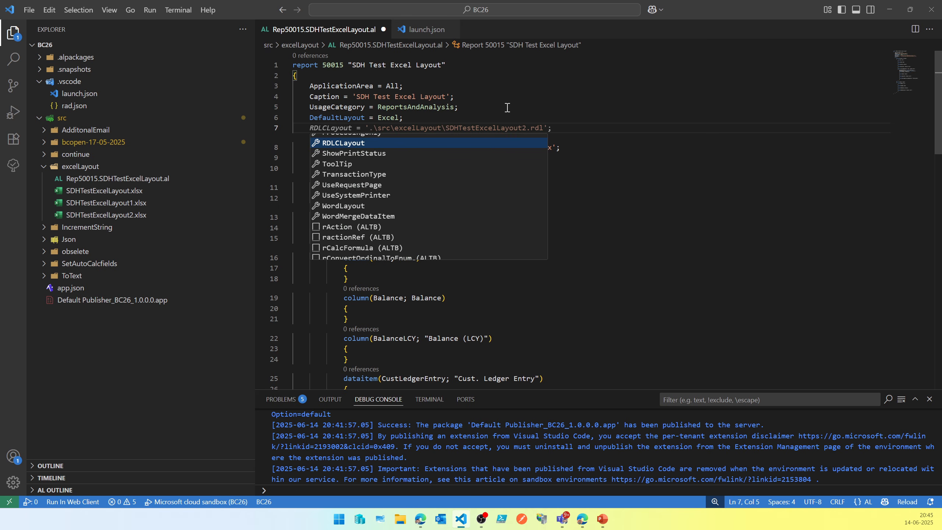
text(Data)
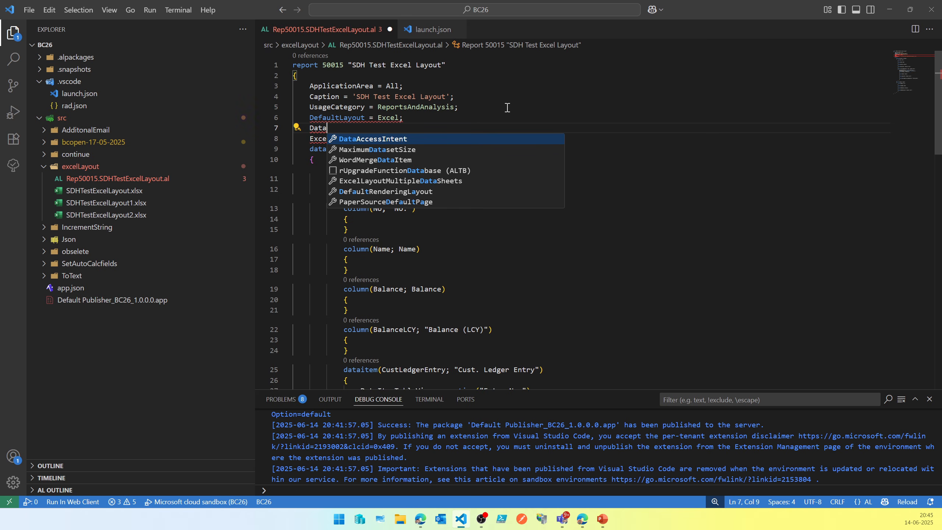
key(BackSpace)
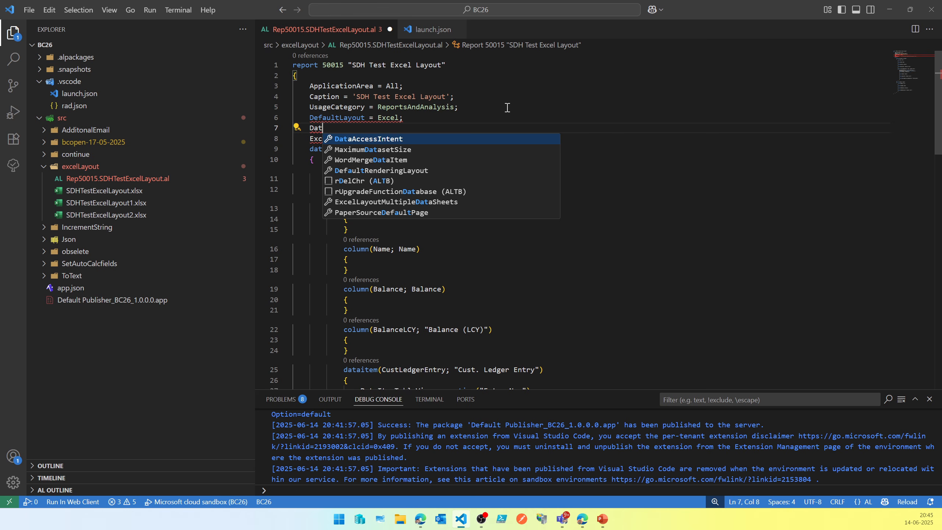
key(BackSpace)
key(BackSpace)
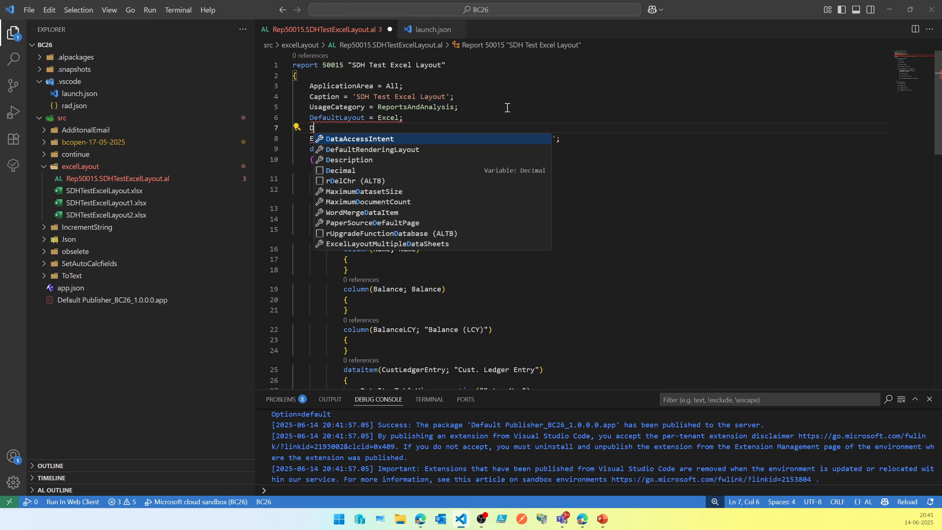
key(BackSpace)
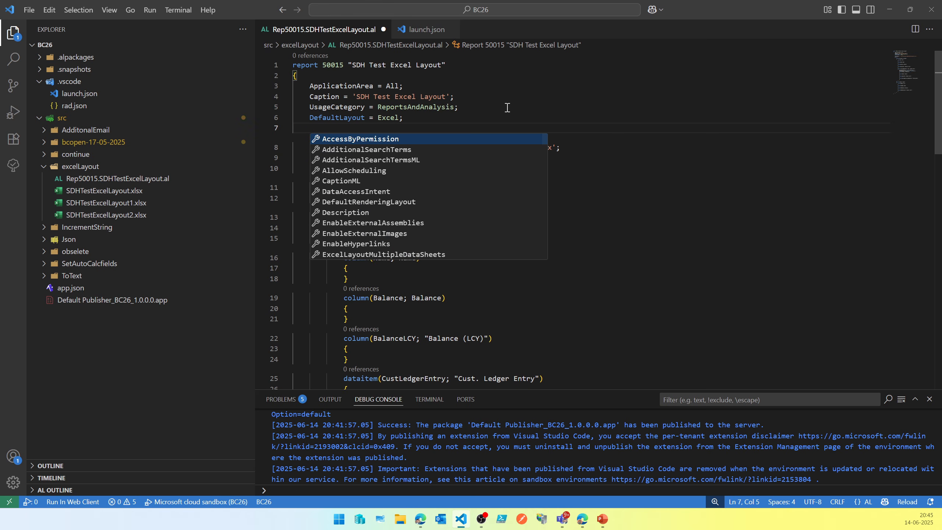
Add the property ExcelLayoutMultipleDataSheets = true below DefaultLayout in the report and save the file
text(Sheet)
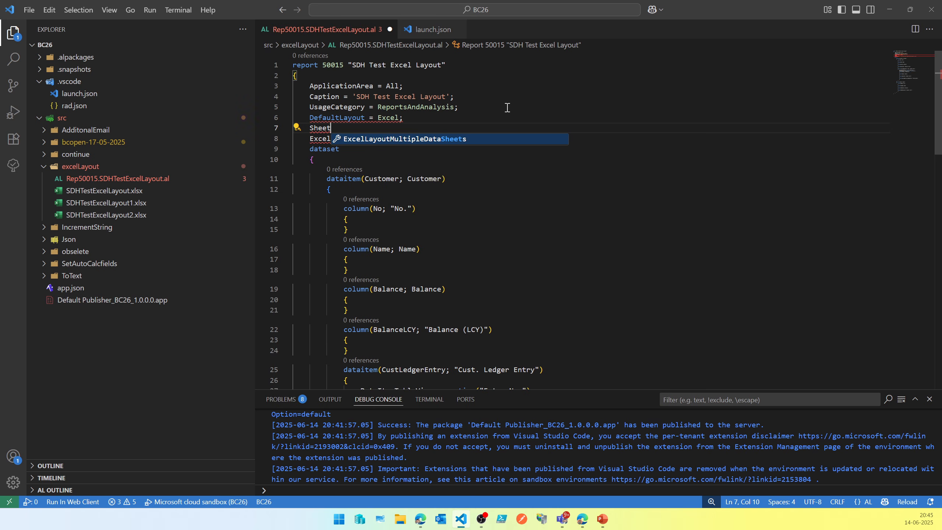
key(Return)
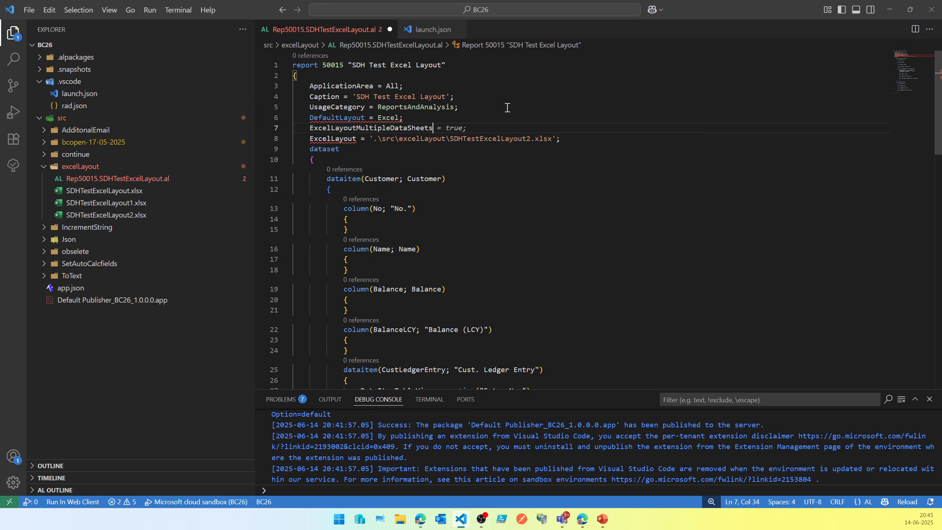
key(Tab)
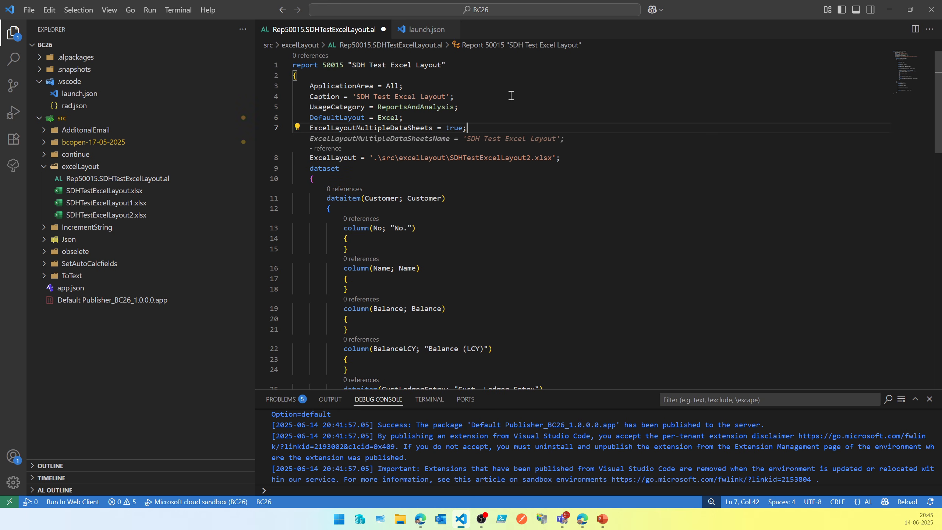
click(510, 95)
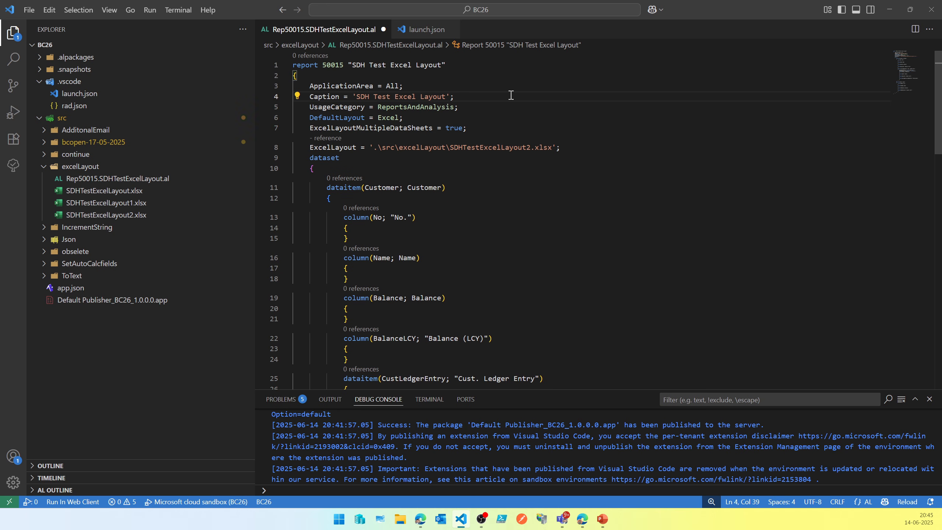
key(ctrl+s)
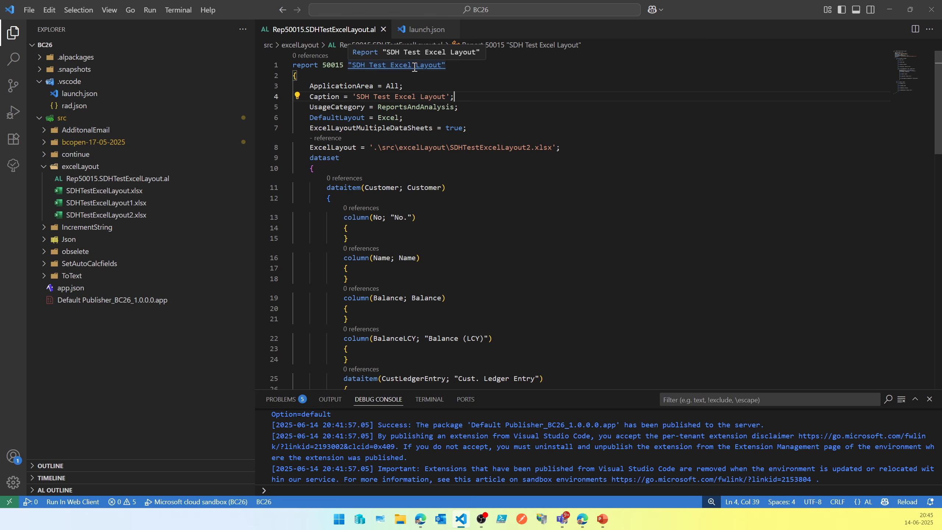
Try to publish the extension without debugging and examine the compiler output back to its first error message
key(ctrl+F5)
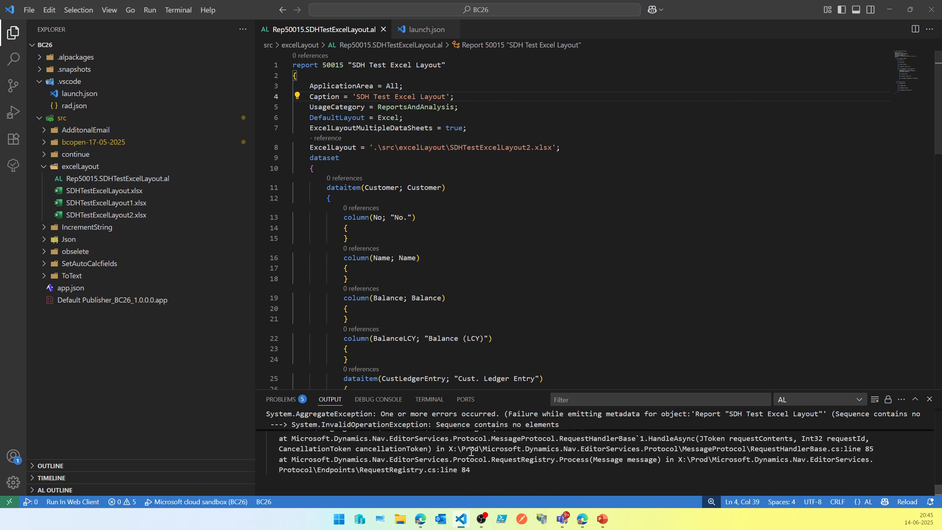
scroll(471, 450, up, 3)
scroll(471, 449, up, 3)
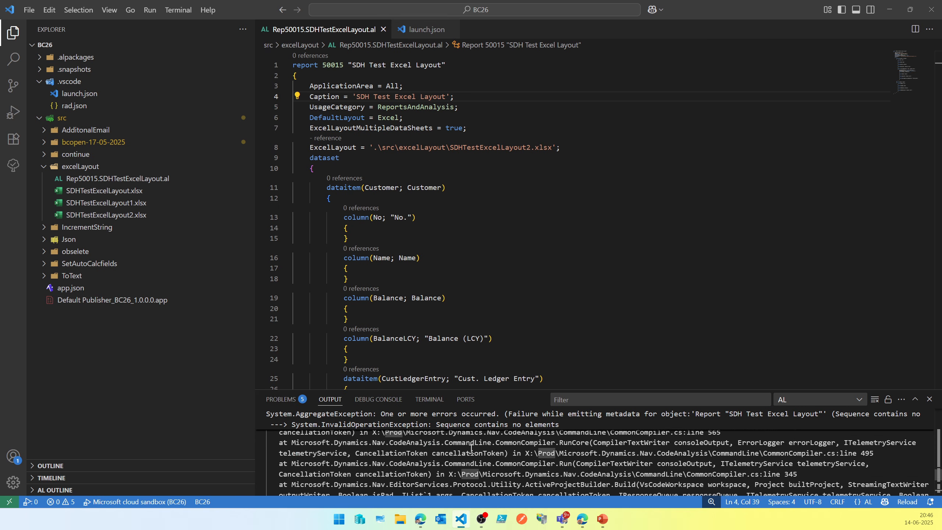
scroll(471, 448, up, 6)
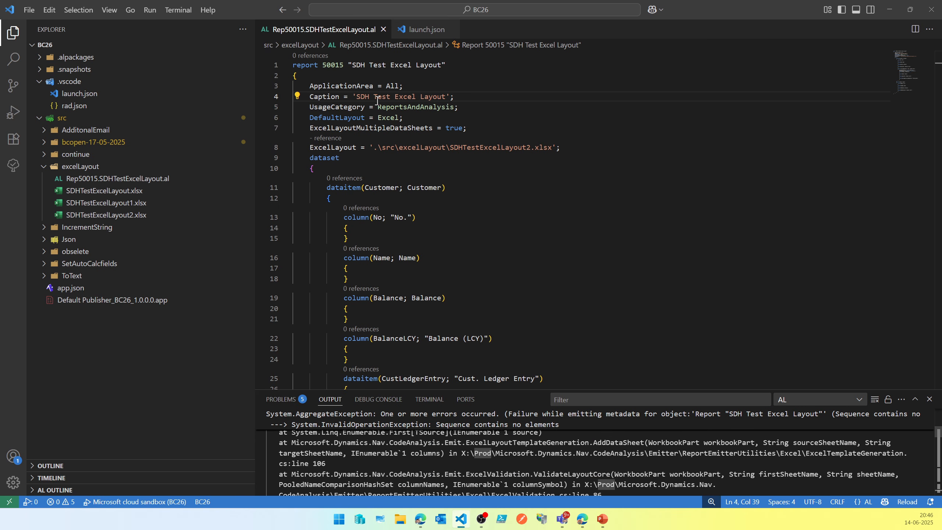
scroll(471, 449, up, 5)
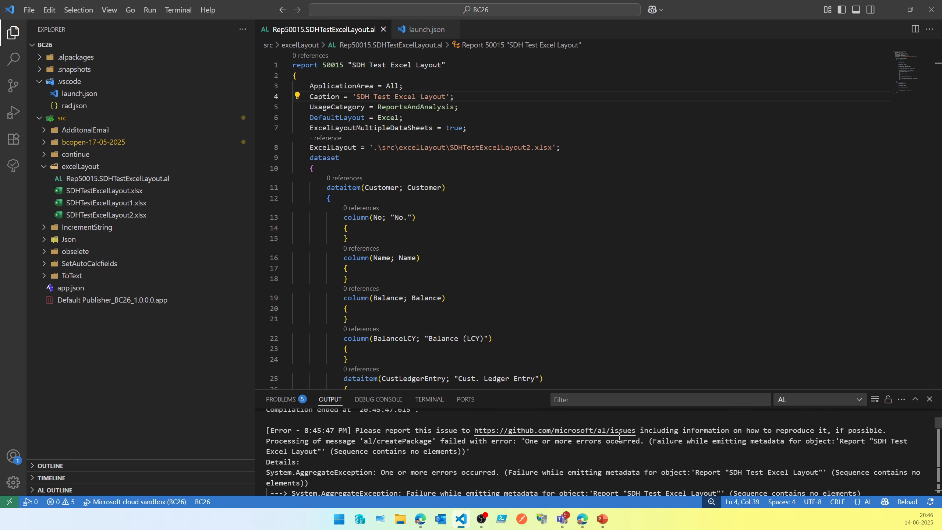
Change the ExcelLayout path to SDHTestExcelLayout3.xlsx, generate the new layout file and publish the extension
click(81, 180)
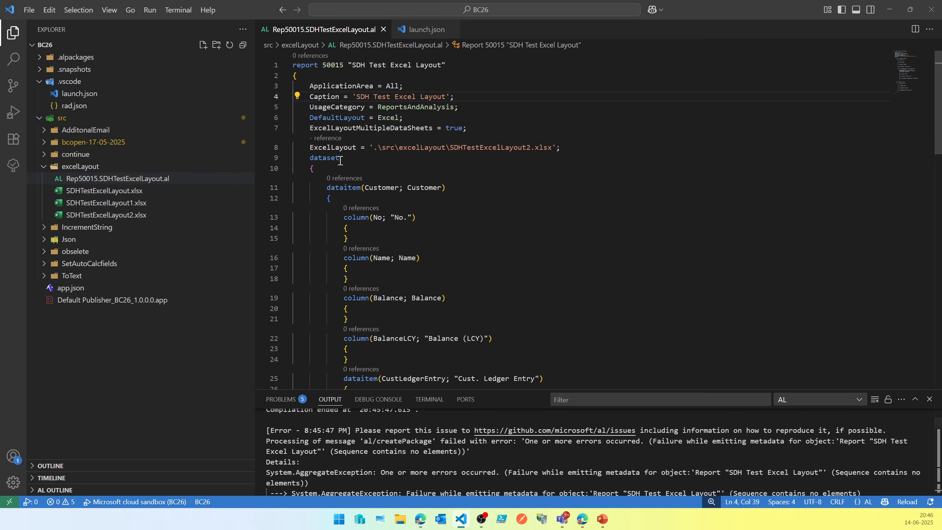
click(533, 147)
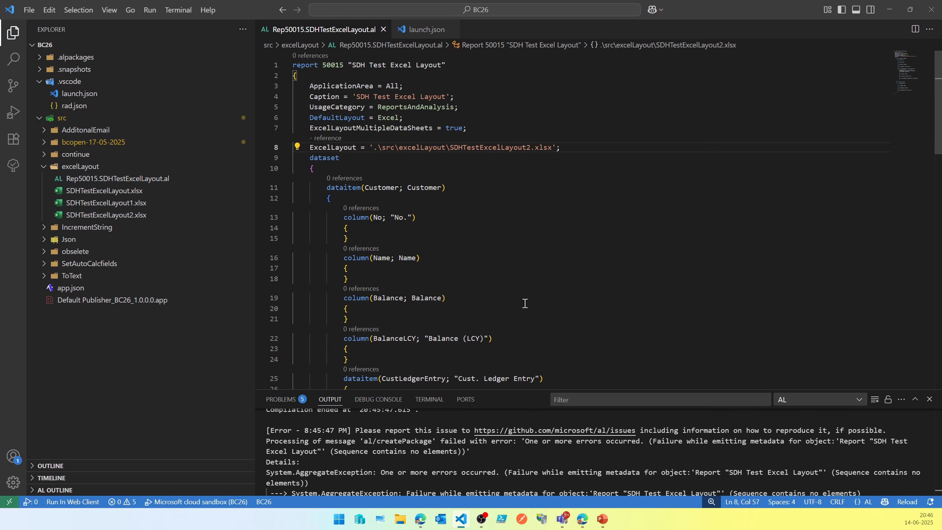
key(BackSpace)
text(3)
key(ctrl+F5)
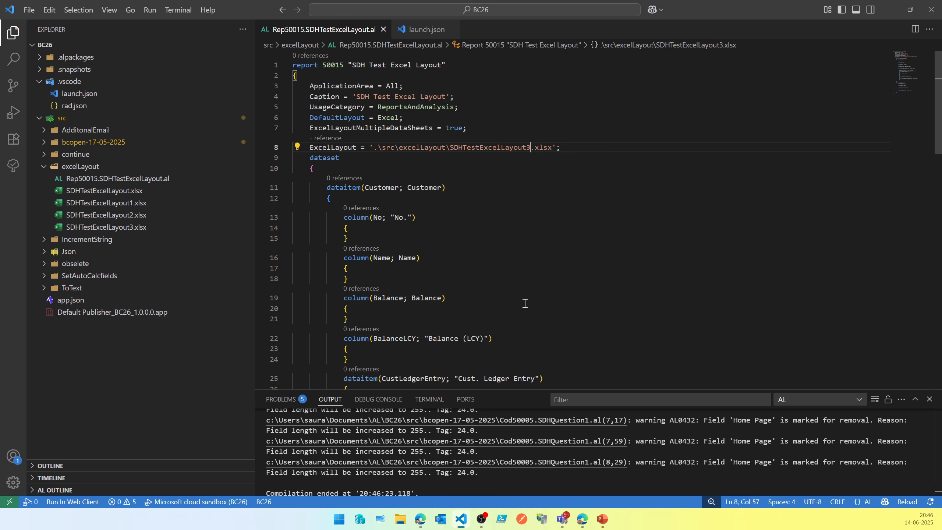
key(ctrl+F5)
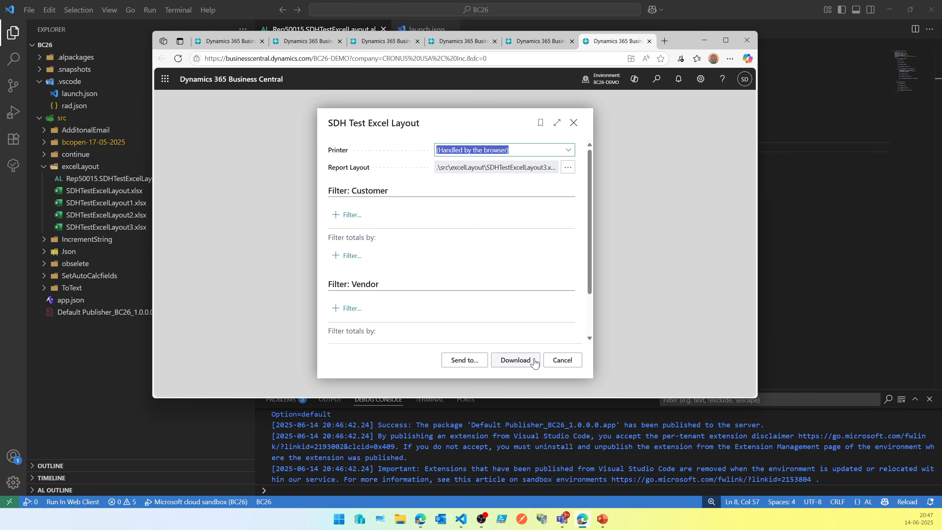
Download the SDH Test Excel Layout report, open SDH Test Excel Layout (4).xlsx on its Customer sheet and enable editing
click(518, 359)
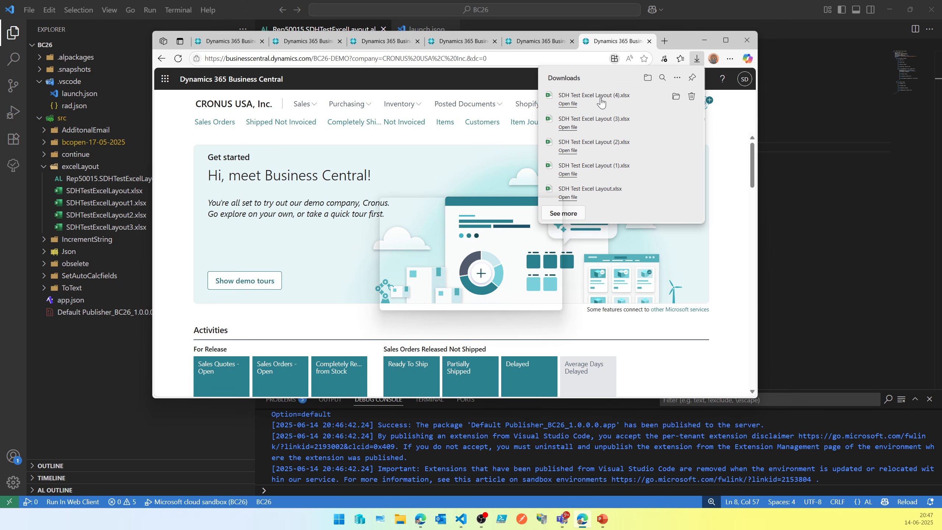
click(601, 102)
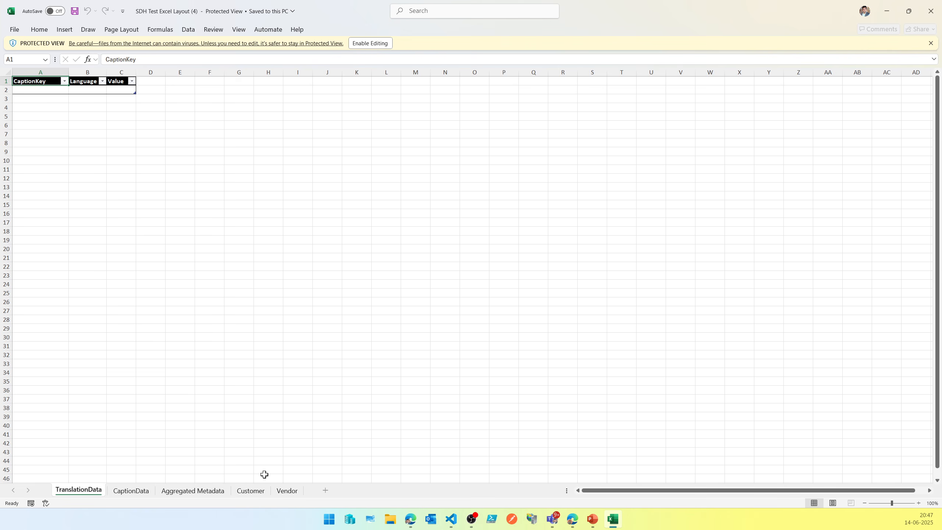
click(246, 490)
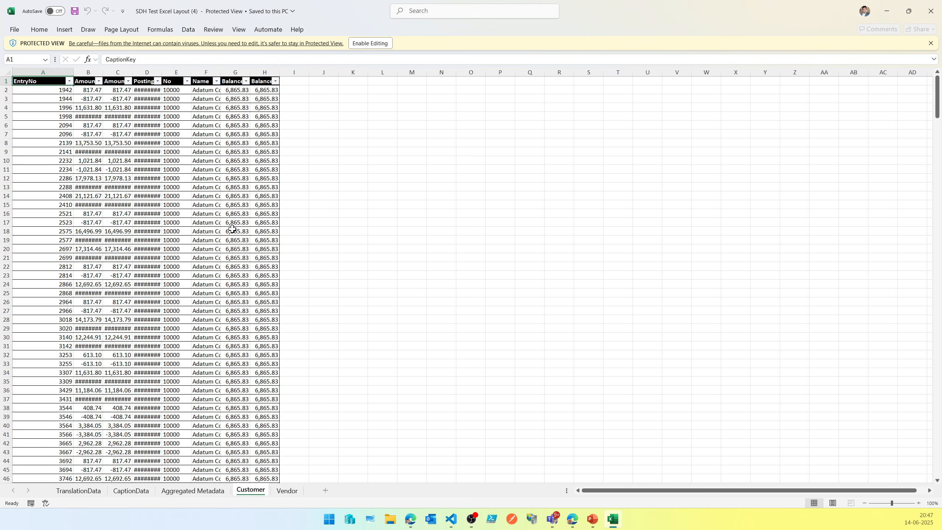
click(359, 45)
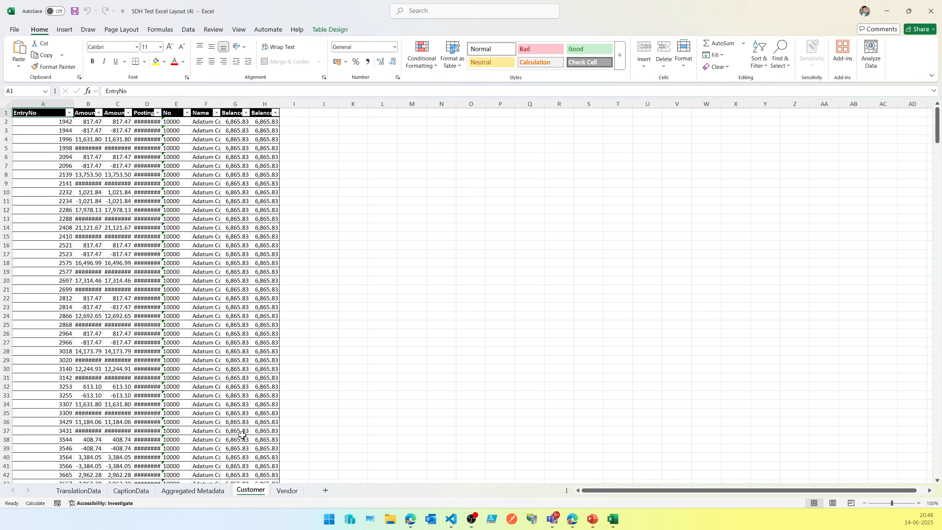
Examine the Vendor sheet, then return to the Customer sheet and select the ledger entry columns A through D
click(290, 491)
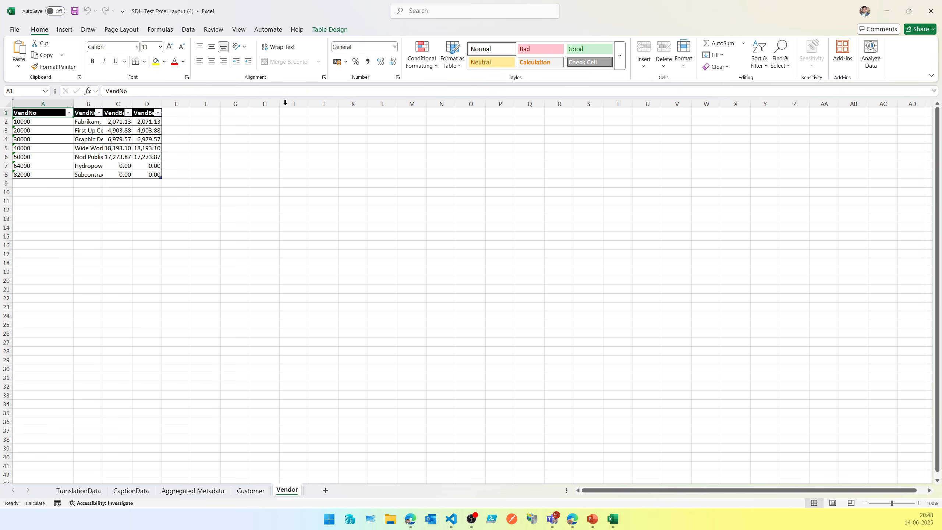
click(248, 491)
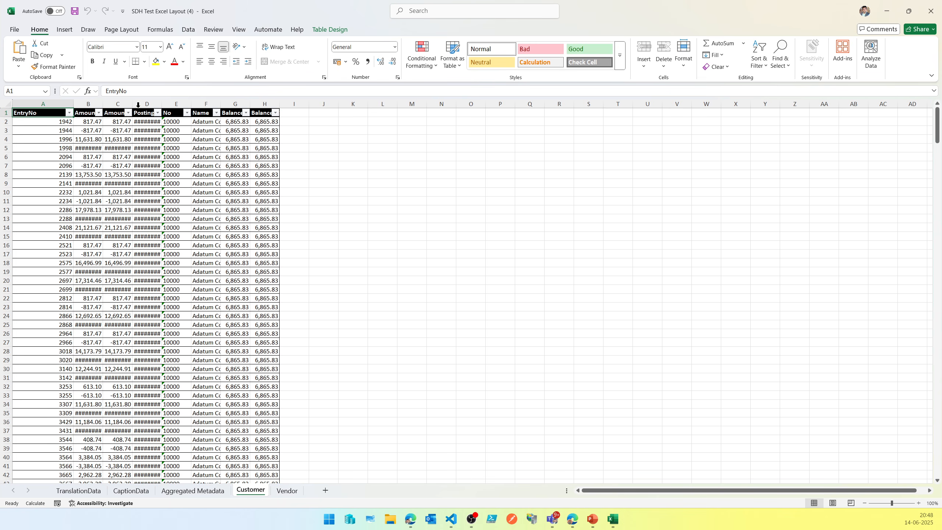
drag(137, 98, 44, 104)
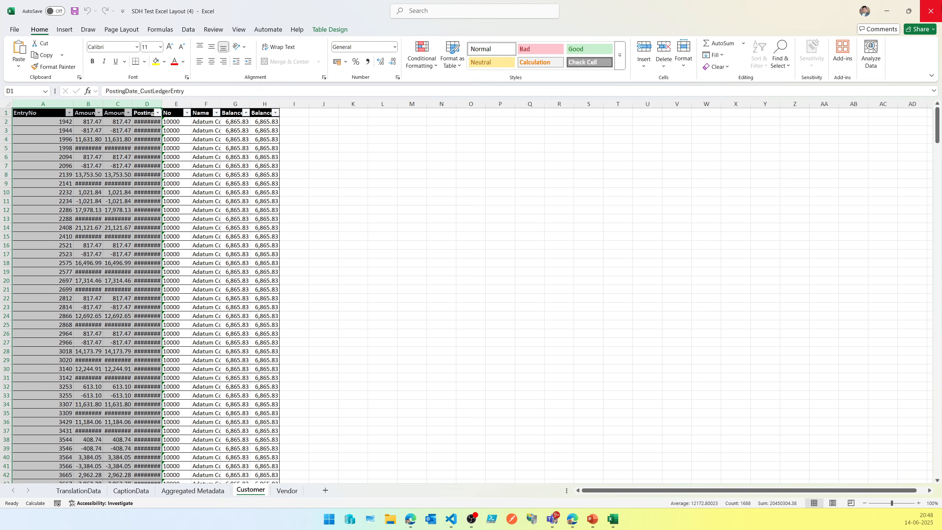
Close the downloaded workbook without saving and return to the report code in Visual Studio Code
click(931, 11)
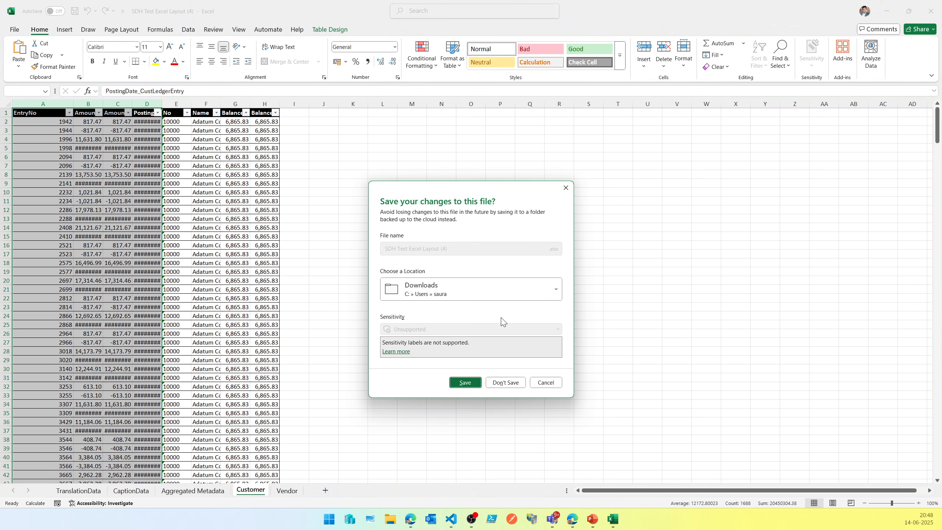
key(Tab)
key(Escape)
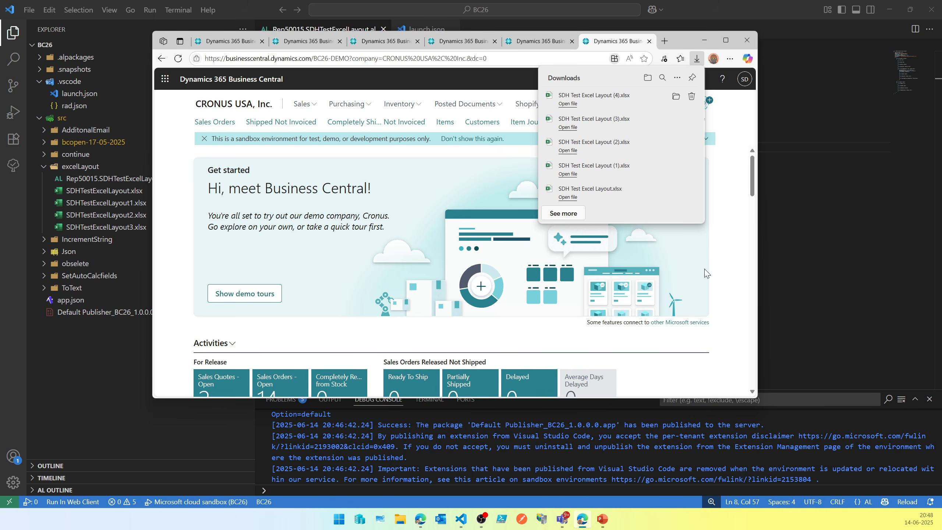
click(792, 255)
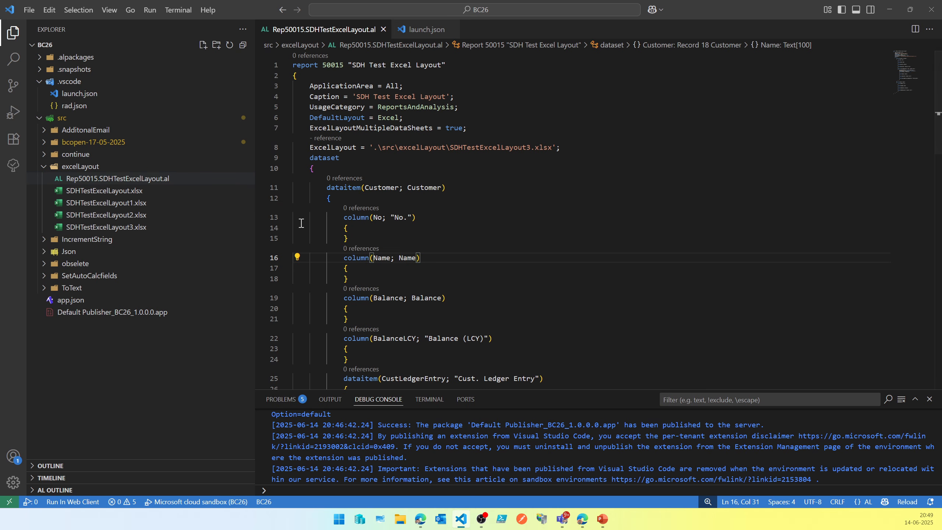
Collapse the Customer and Vendor data items and select the ExcelLayoutMultipleDataSheets property name to review the report structure
click(287, 197)
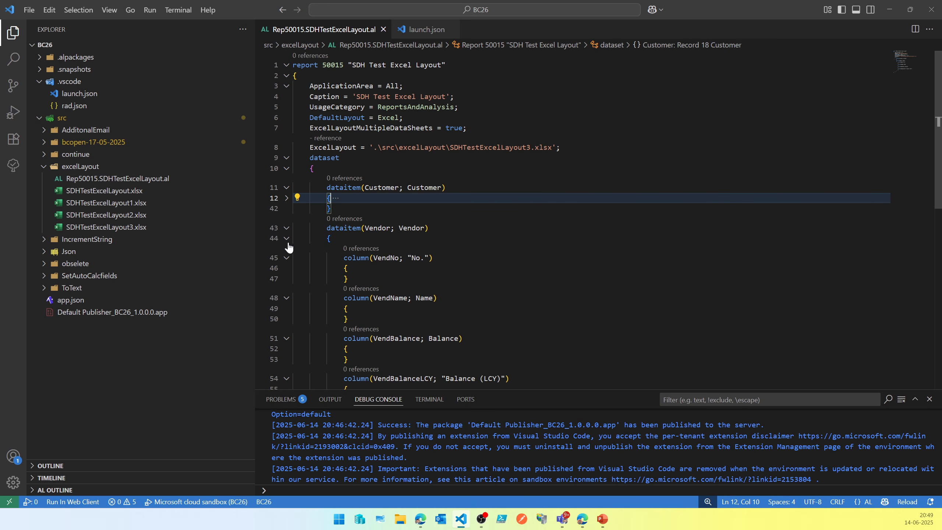
click(286, 228)
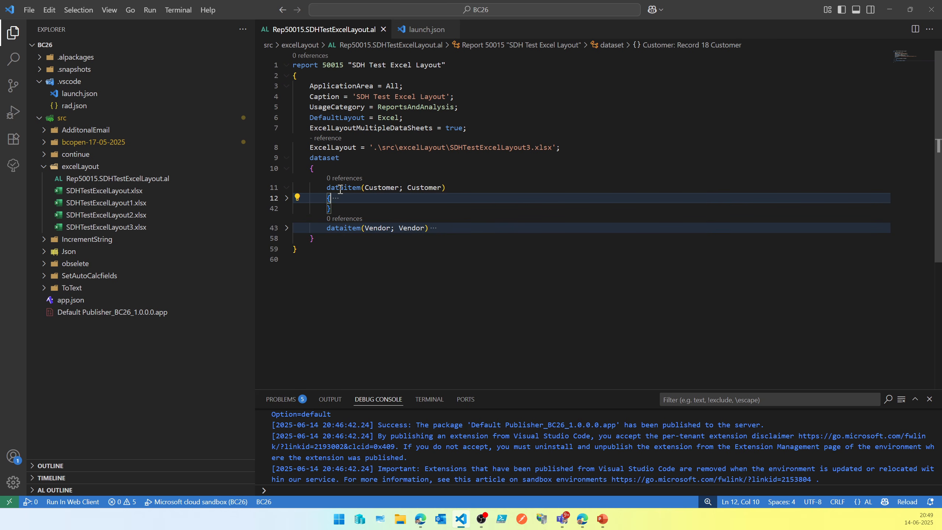
mouse_move(389, 225)
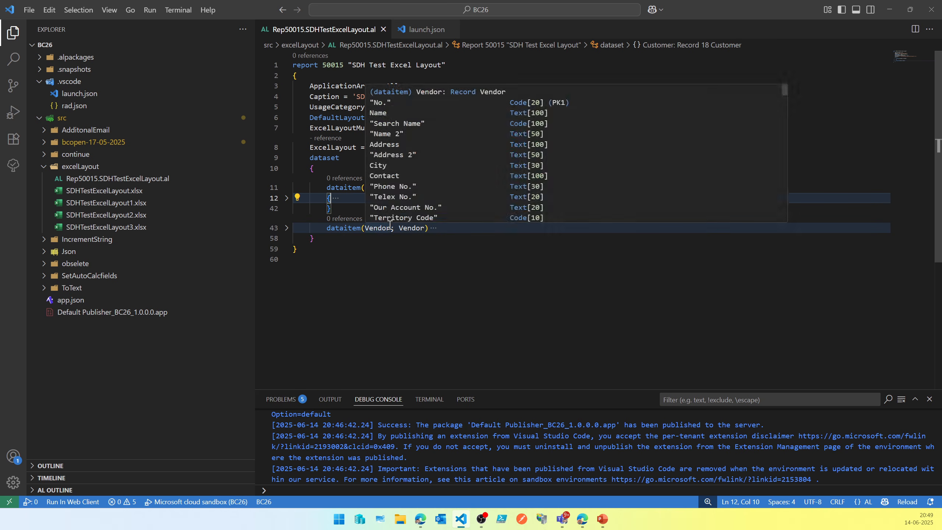
double_click(355, 127)
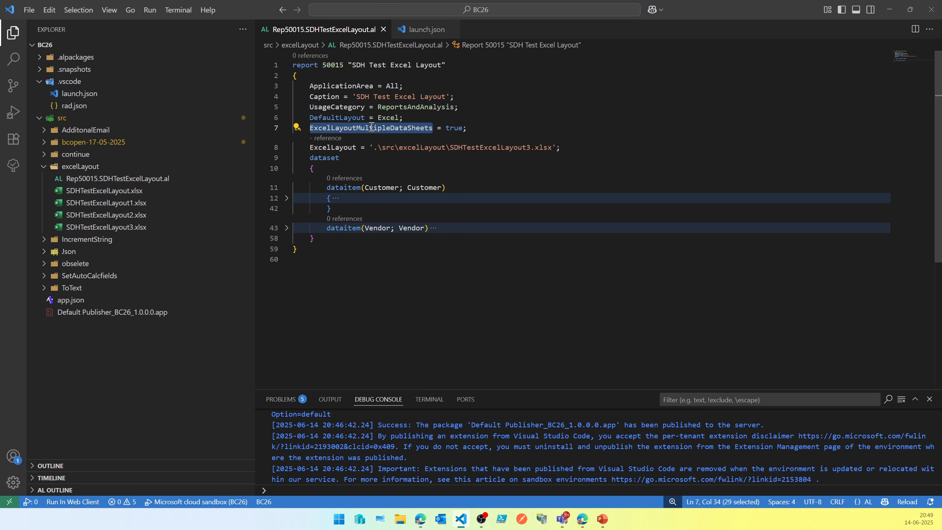
mouse_move(371, 127)
click(286, 188)
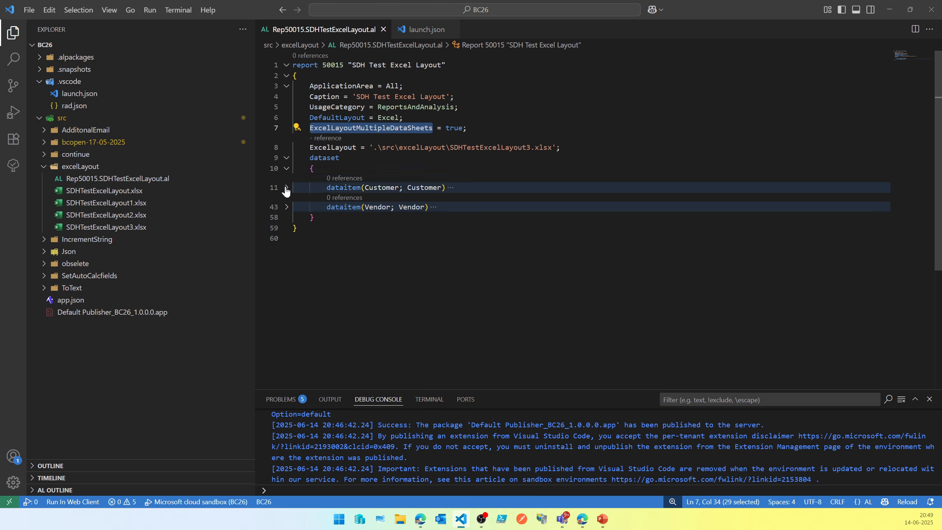
click(448, 266)
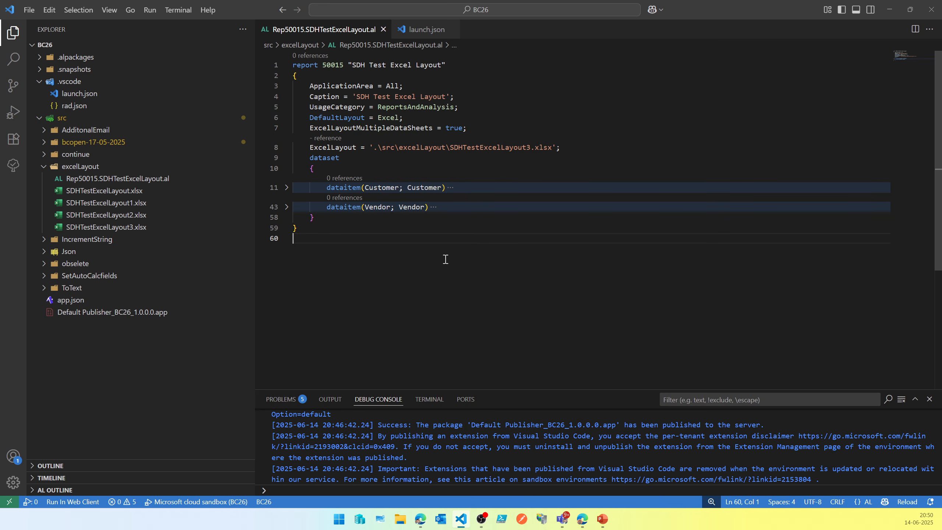
click(470, 167)
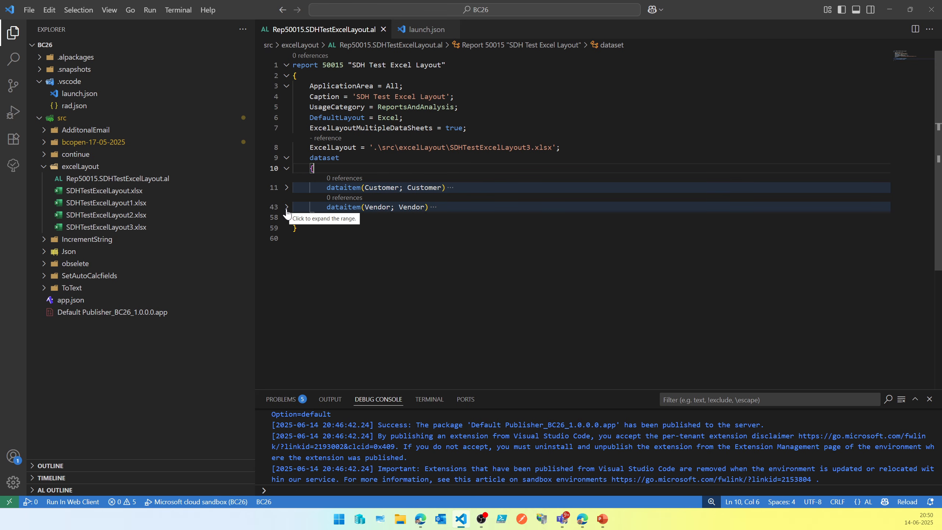
Open SDHTestExcelLayout3.xlsx externally, examine its Customer sheet and close the workbook without saving
right_click(123, 226)
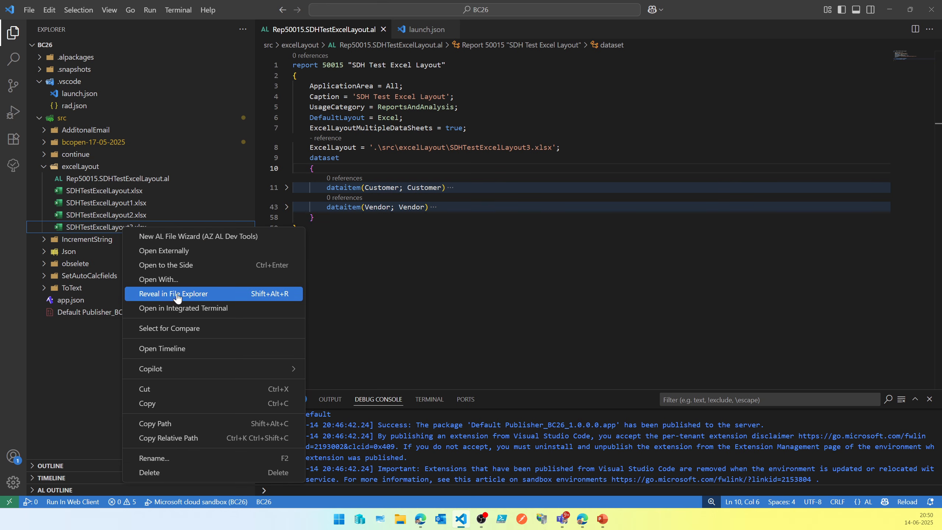
click(186, 251)
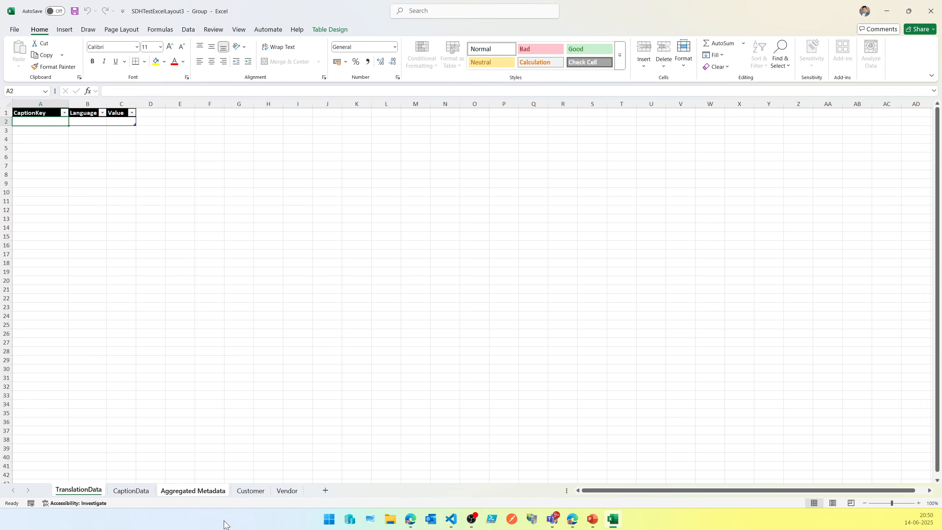
click(251, 492)
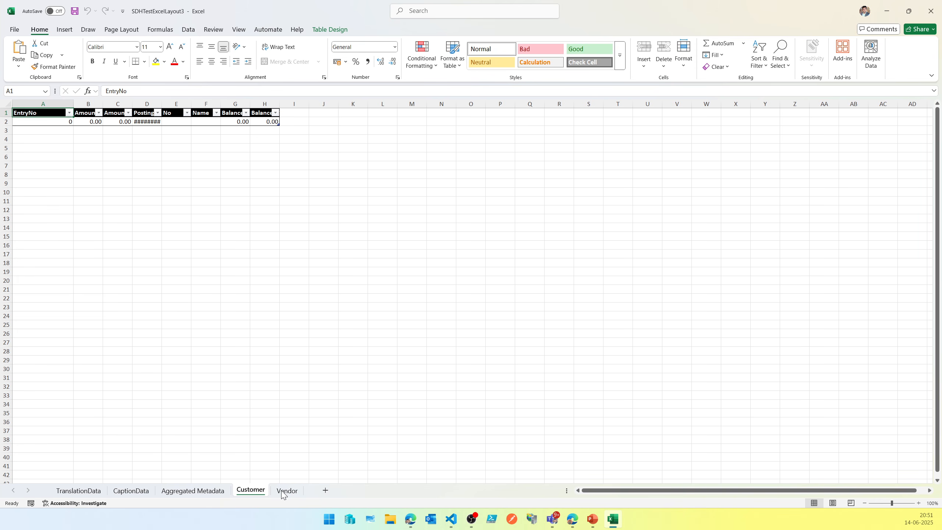
click(932, 8)
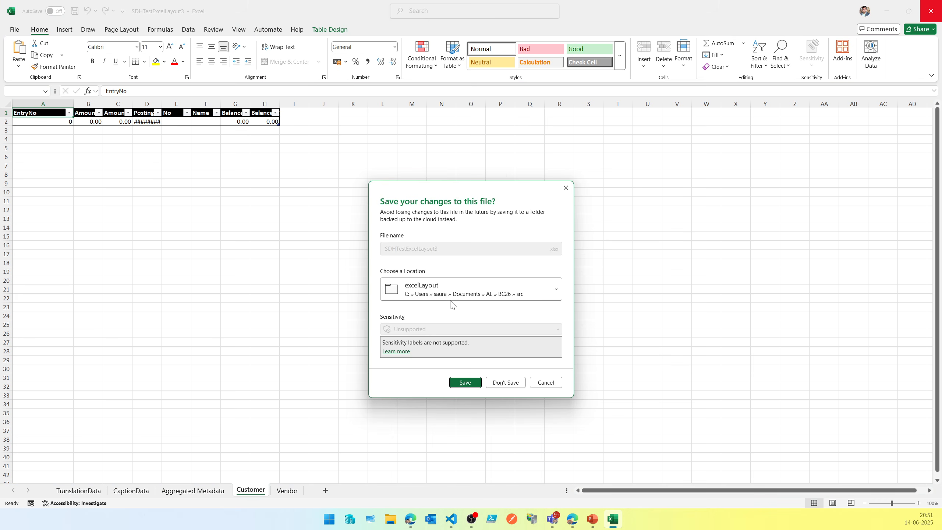
click(518, 387)
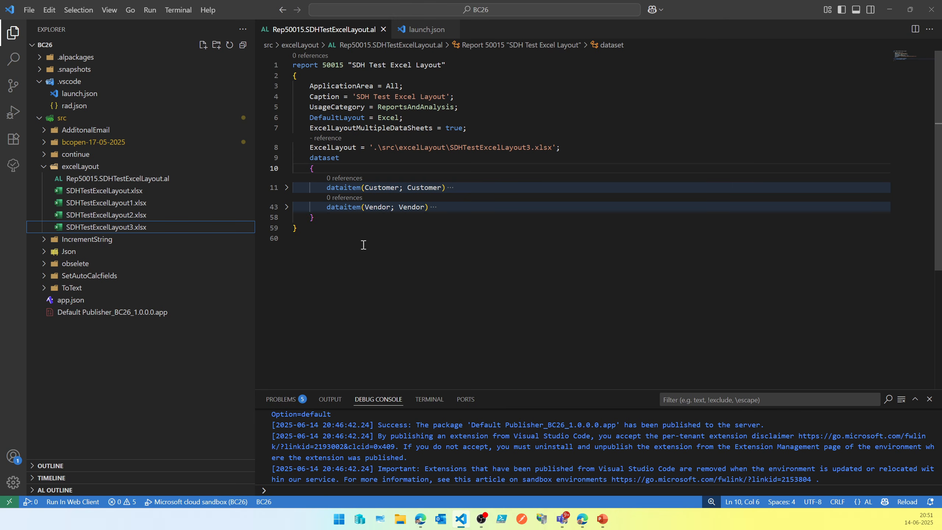
Expand the Customer data item to review its columns and nested ledger entry data item, and fold its body again
click(287, 187)
click(288, 198)
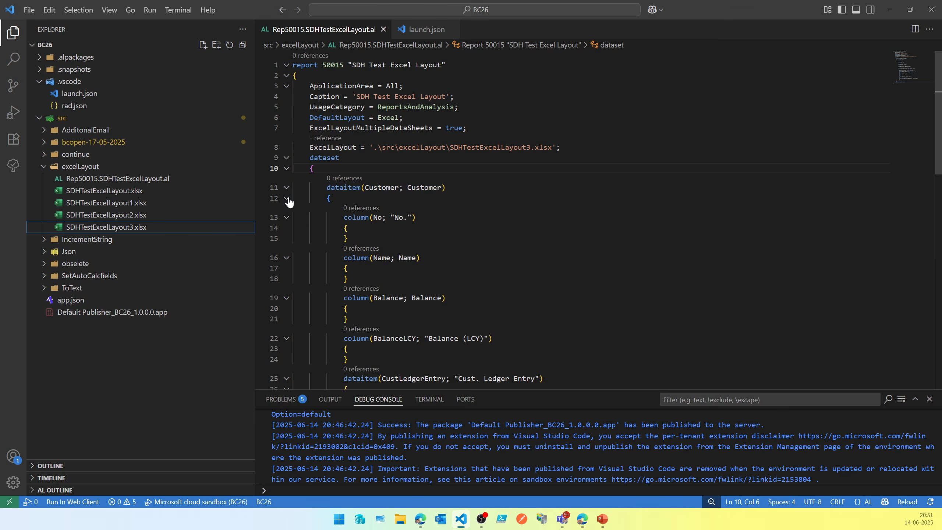
click(287, 199)
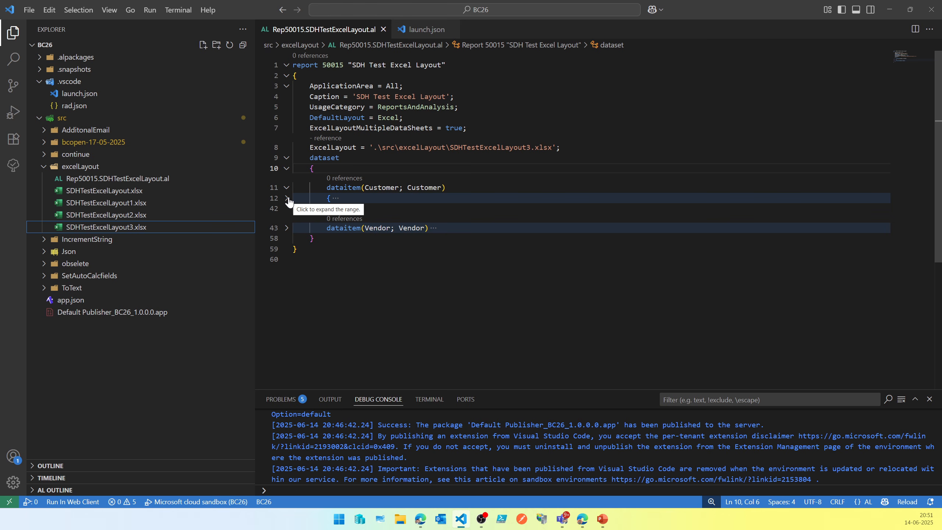
click(287, 198)
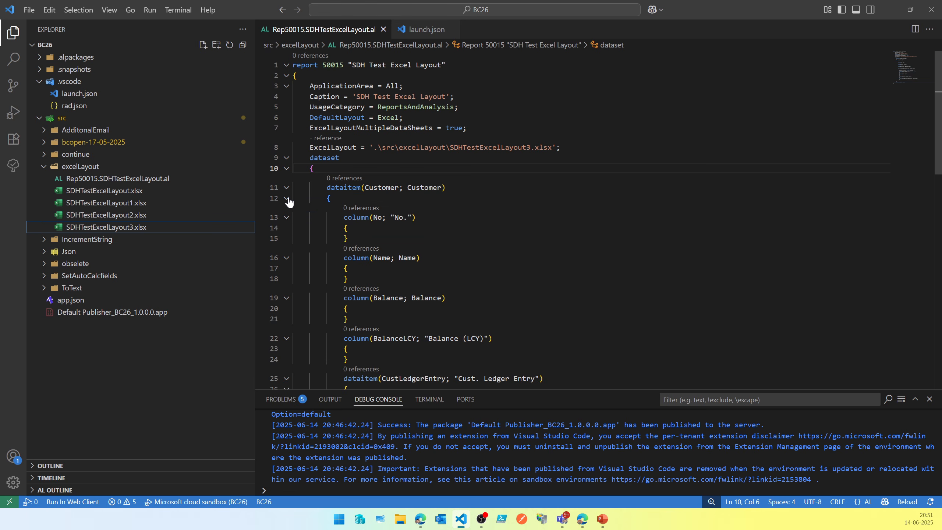
click(287, 198)
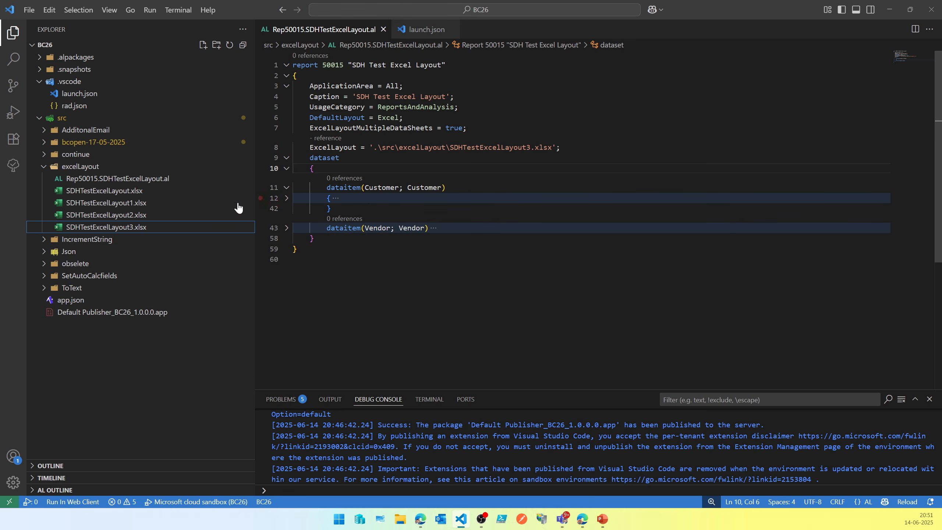
Open SDHTestExcelLayout3.xlsx externally and review its Customer and Vendor sheets
right_click(126, 226)
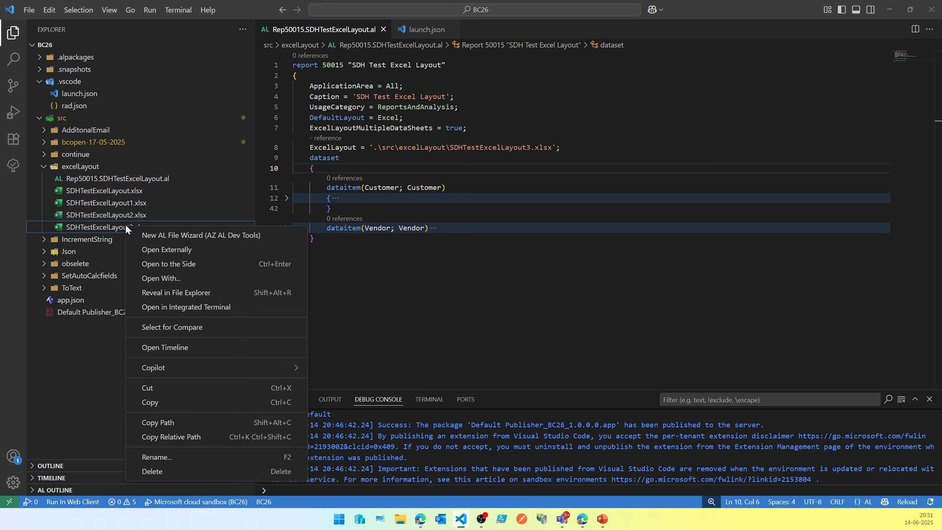
click(155, 250)
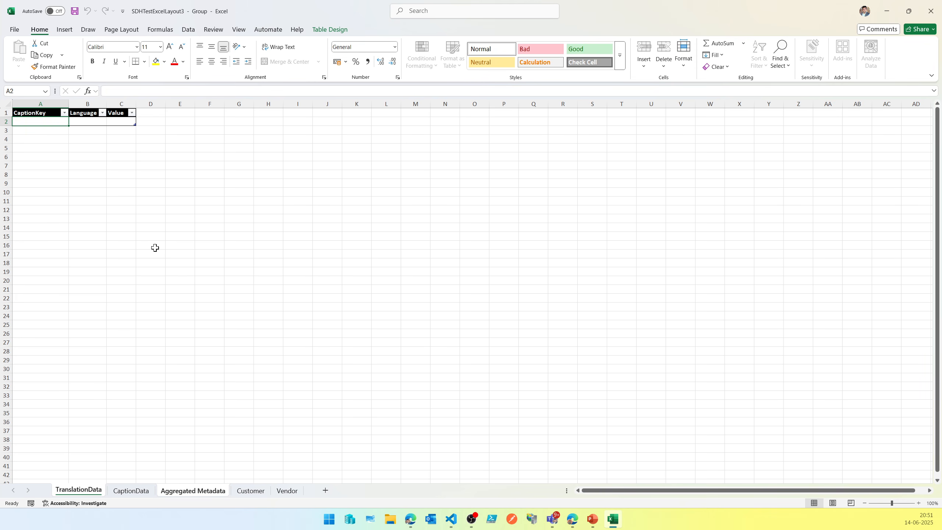
click(266, 498)
click(286, 497)
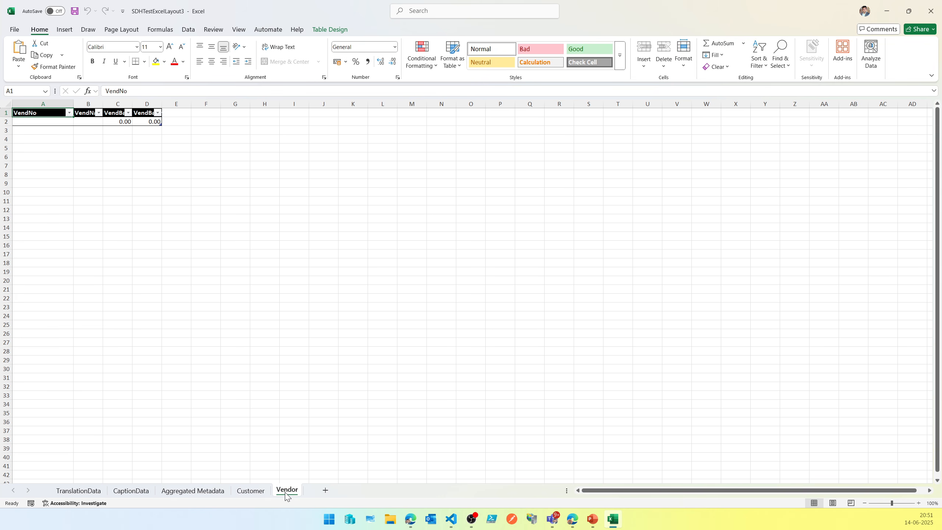
click(254, 498)
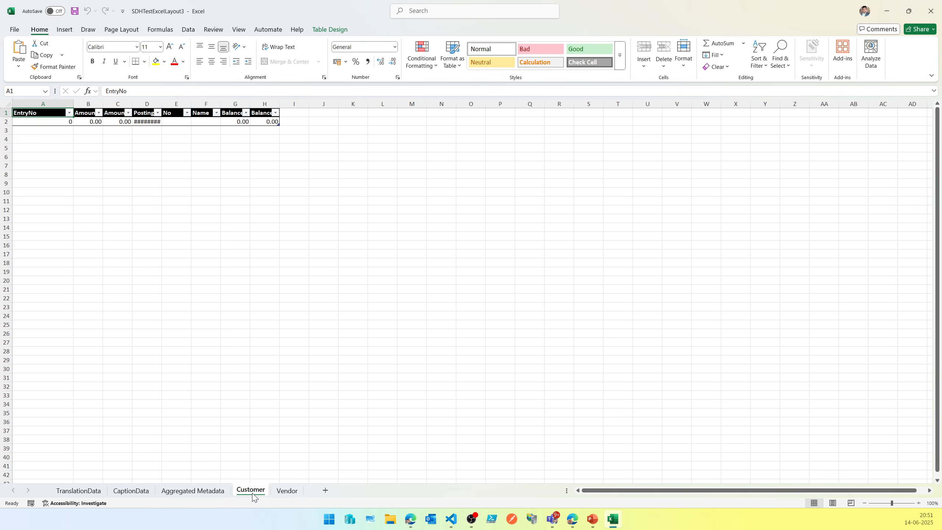
click(290, 491)
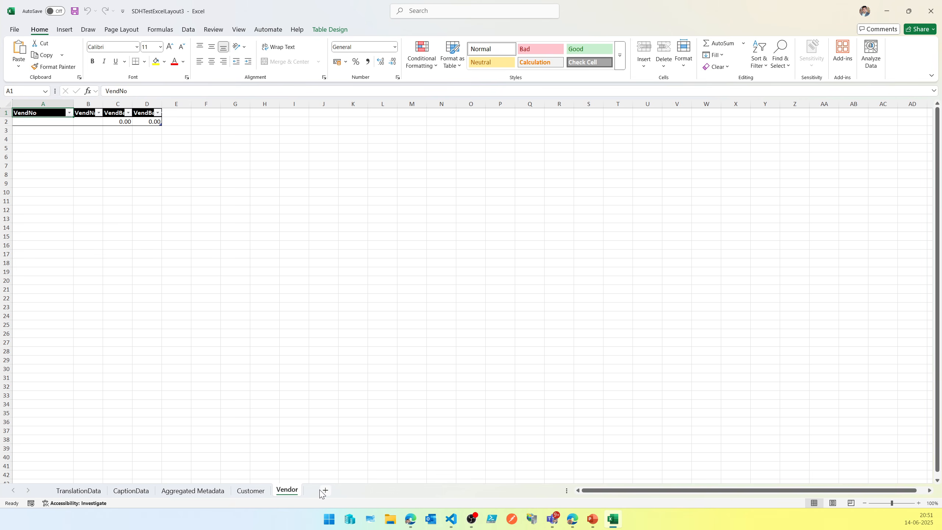
Add a new worksheet after the Vendor sheet and name it Totals
click(321, 492)
double_click(314, 492)
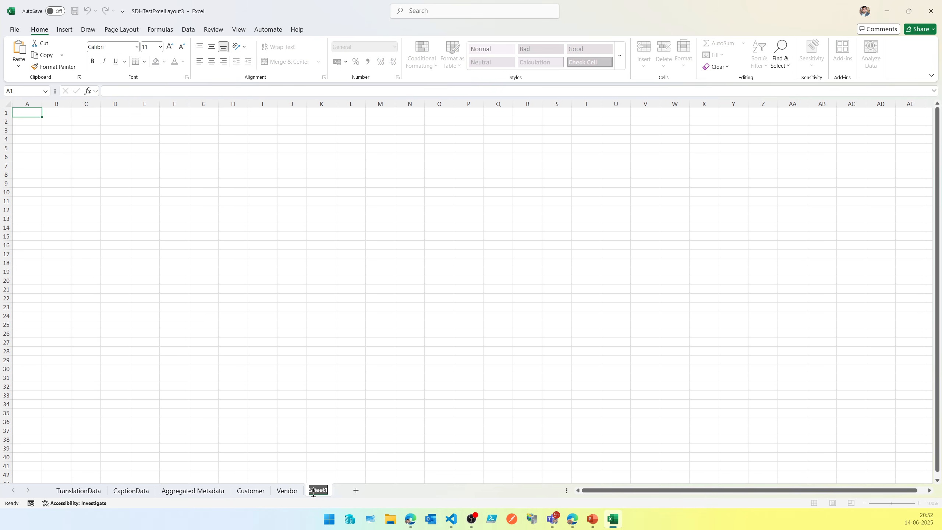
text(Totals)
Enter the label Customer in cell D5 and Vendor in D6 of the Totals sheet
click(115, 147)
text(Customer)
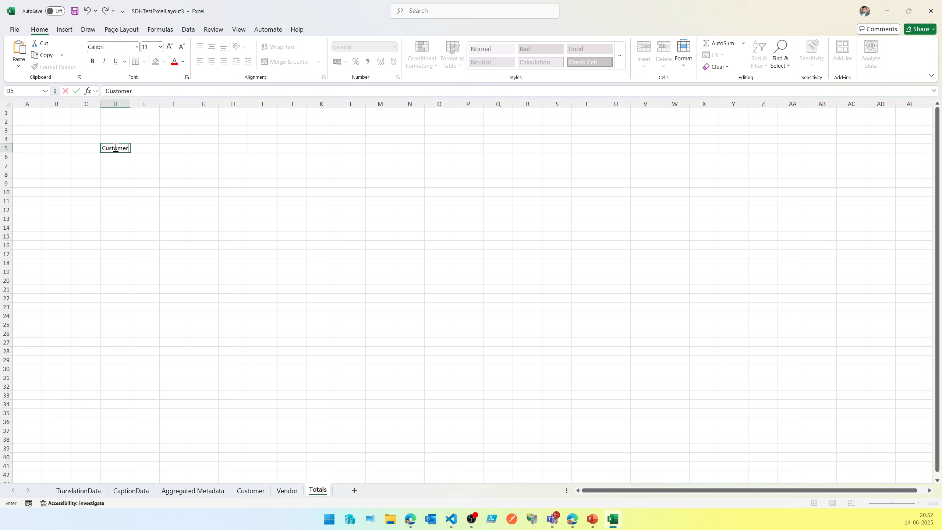
key(Return)
text(Vend)
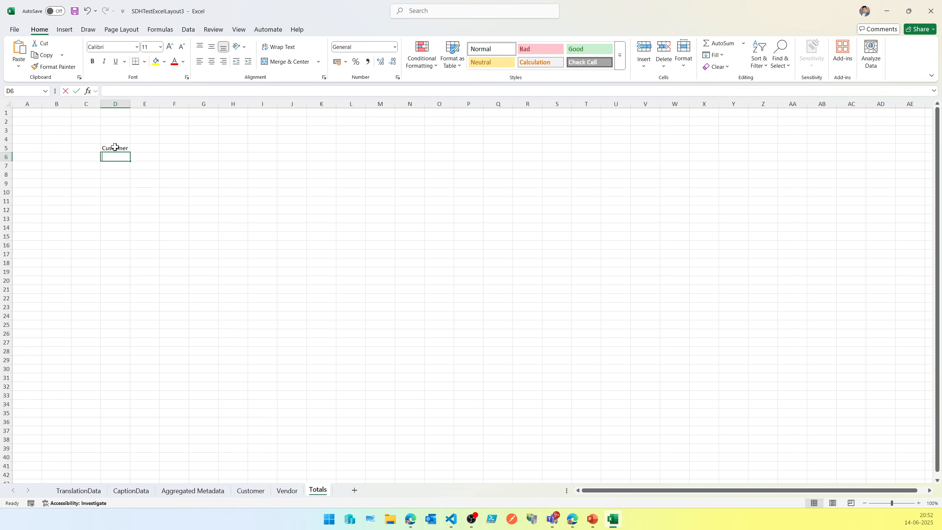
text(or)
key(Tab)
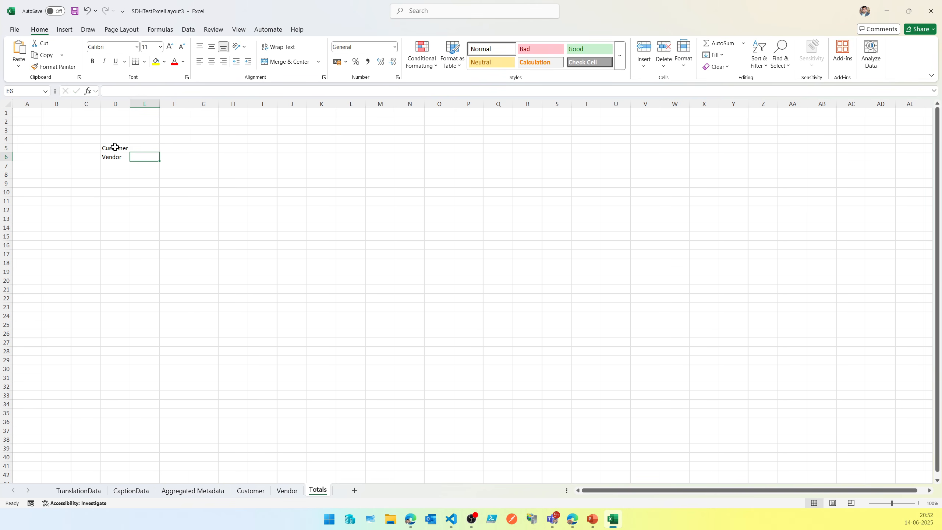
Enter the formula =SUM(Vendor[VendBalance]) in cell E6, referencing the vendor balance column on the Vendor sheet
text(=SUM()
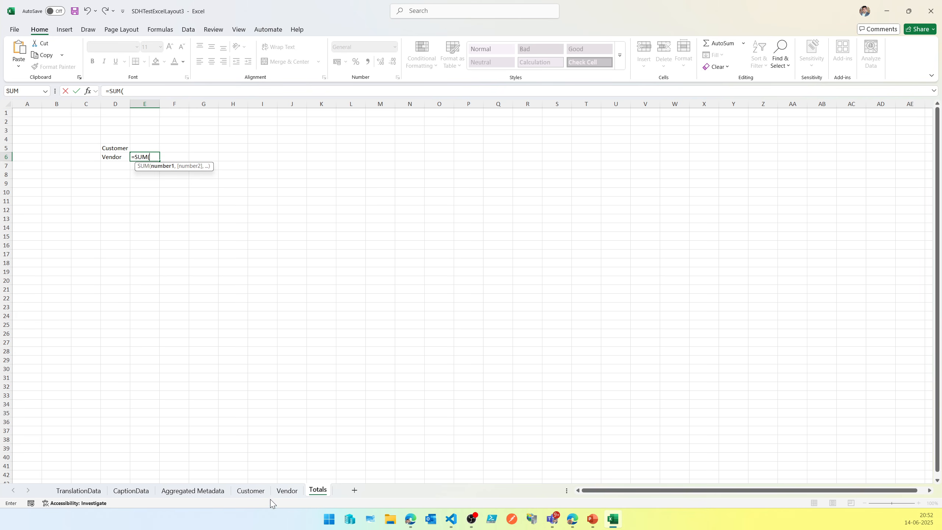
click(287, 491)
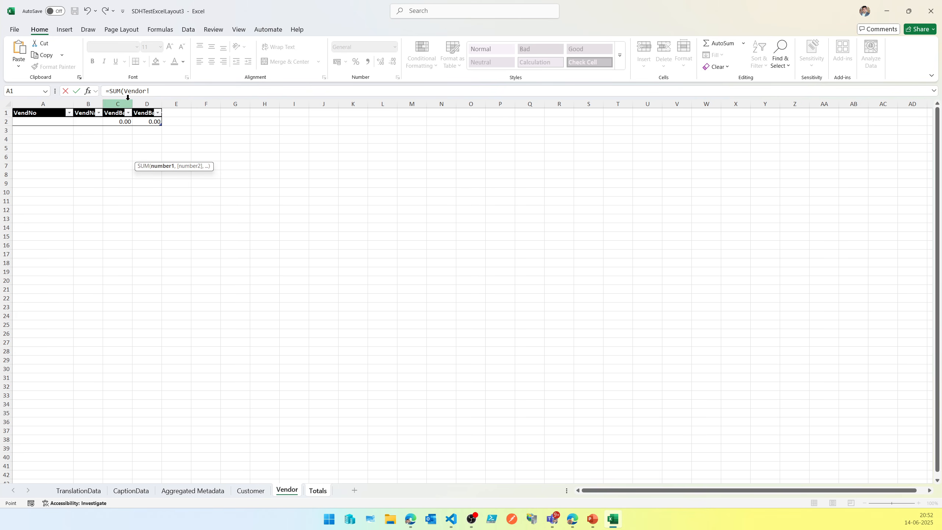
click(119, 121)
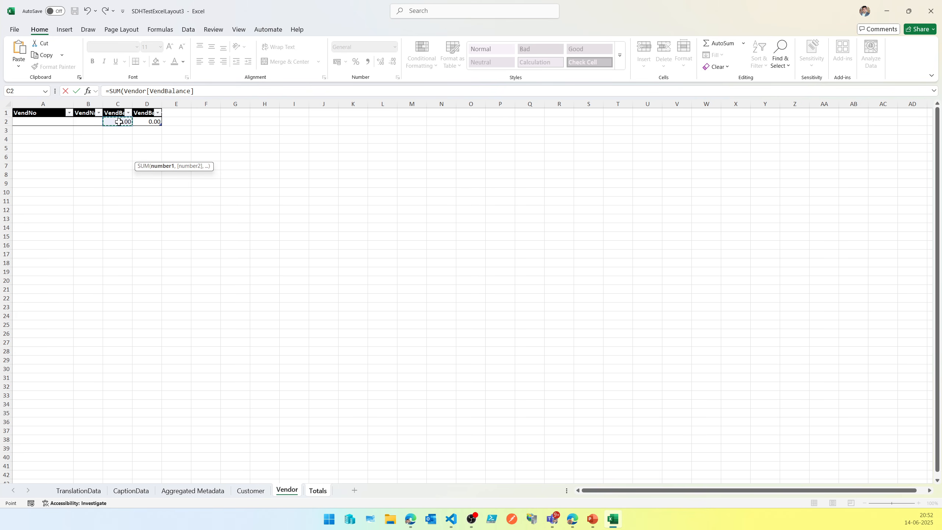
key(Return)
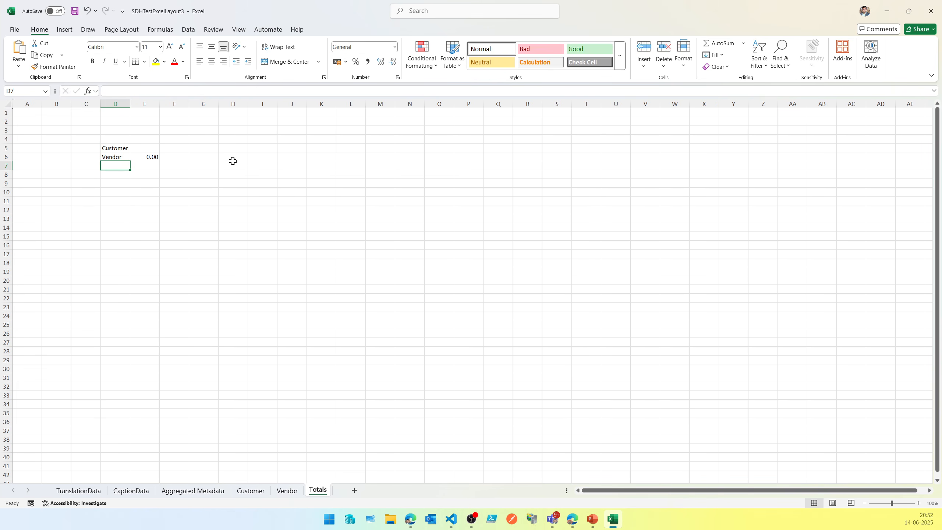
Enter the formula =SUM(Customer[AmountLCY]) in cell E5, referencing the amount column on the Customer sheet
click(148, 149)
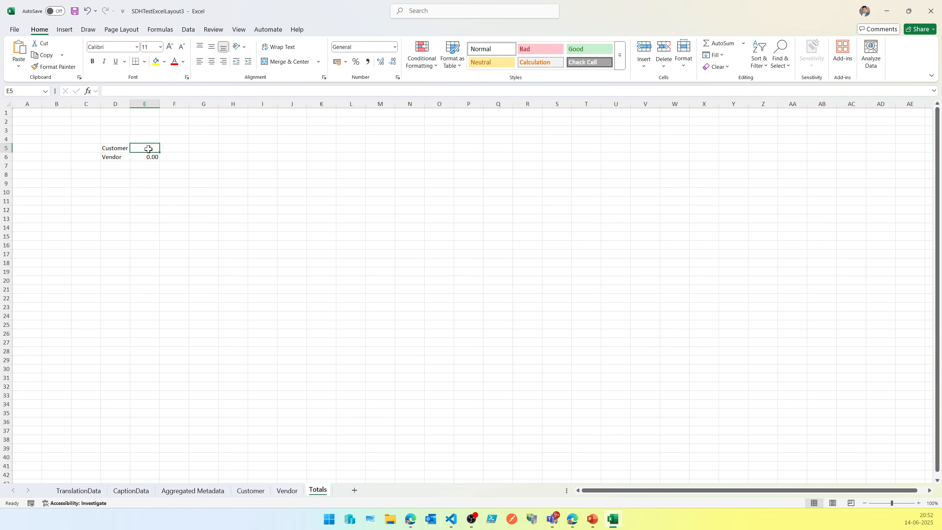
text(=SUM()
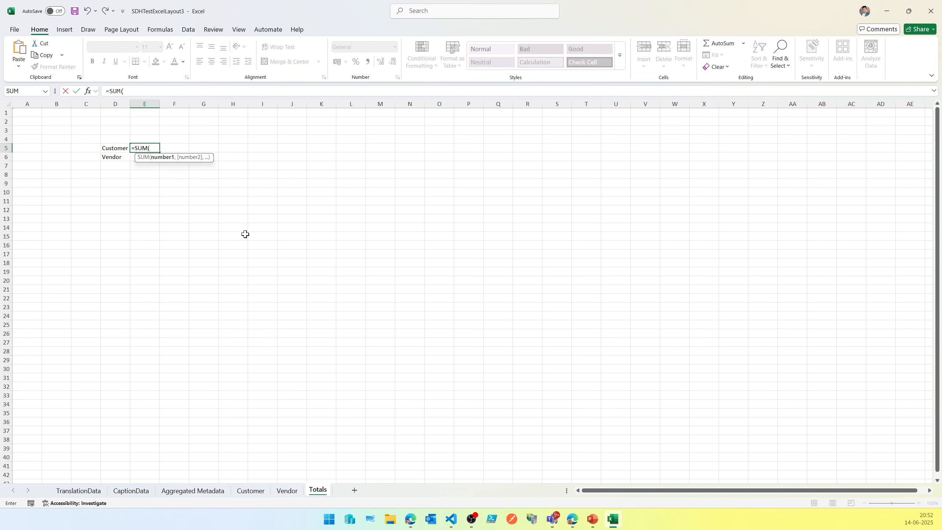
click(255, 495)
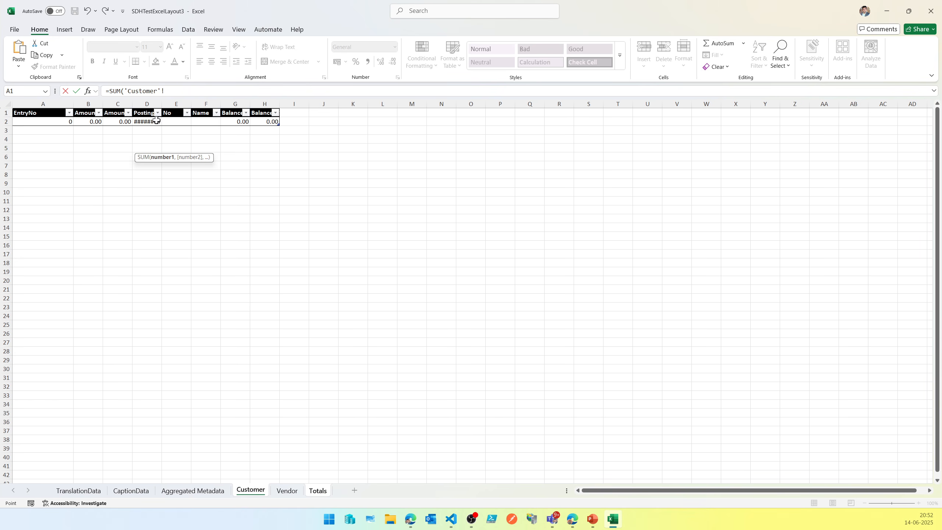
click(110, 121)
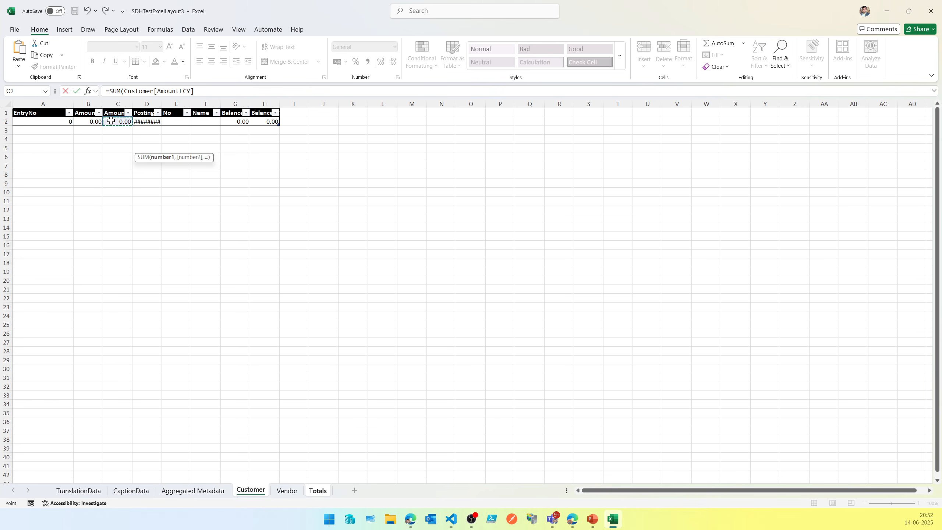
key(Return)
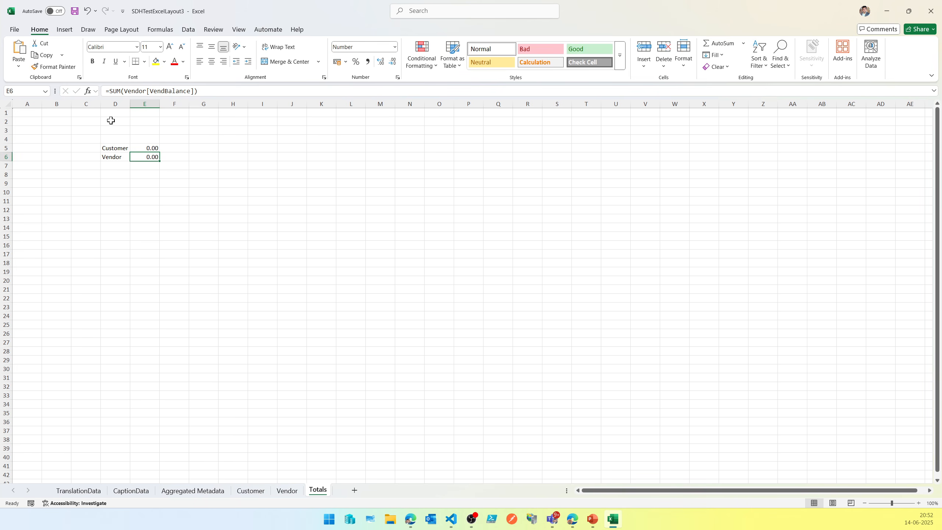
Save and close the layout workbook, and publish the extension with debugging from Visual Studio Code
key(ctrl+s)
click(931, 11)
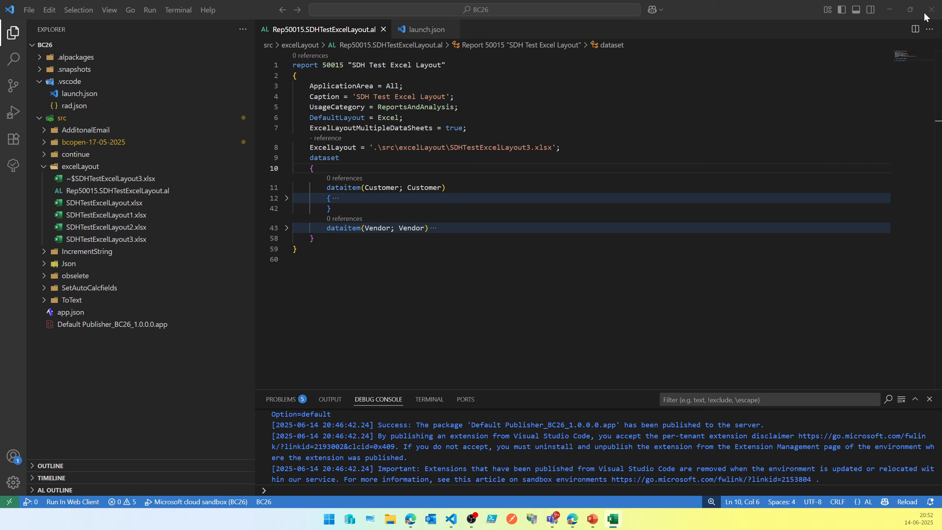
click(484, 249)
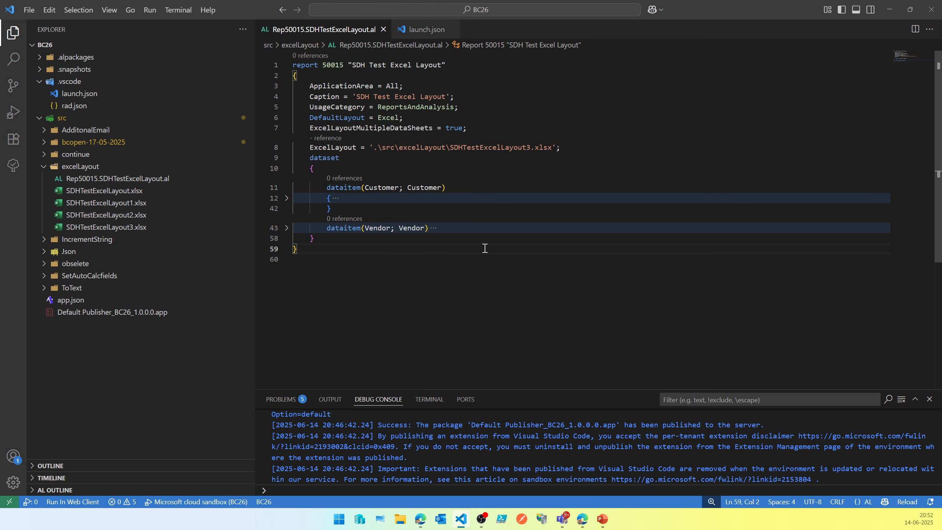
key(F5)
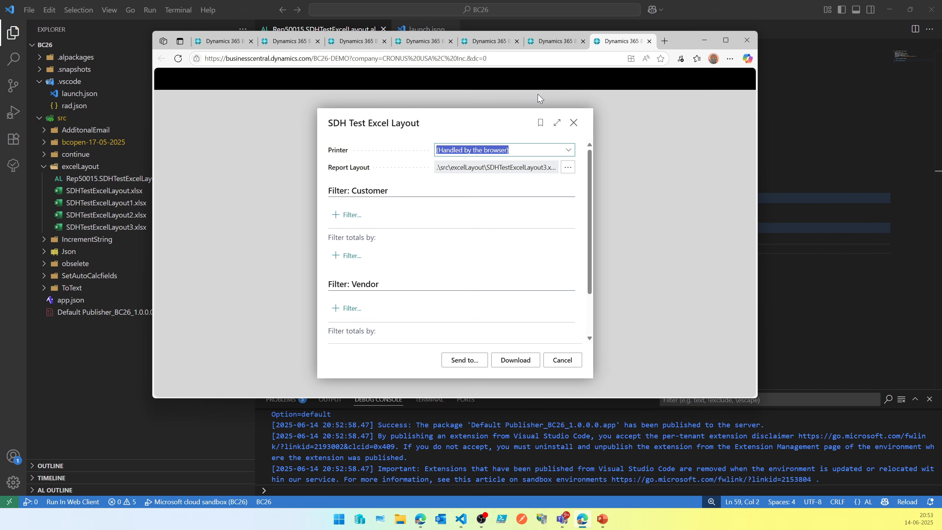
Download the SDH Test Excel Layout report, open SDH Test Excel Layout (5).xlsx and enable editing
click(527, 365)
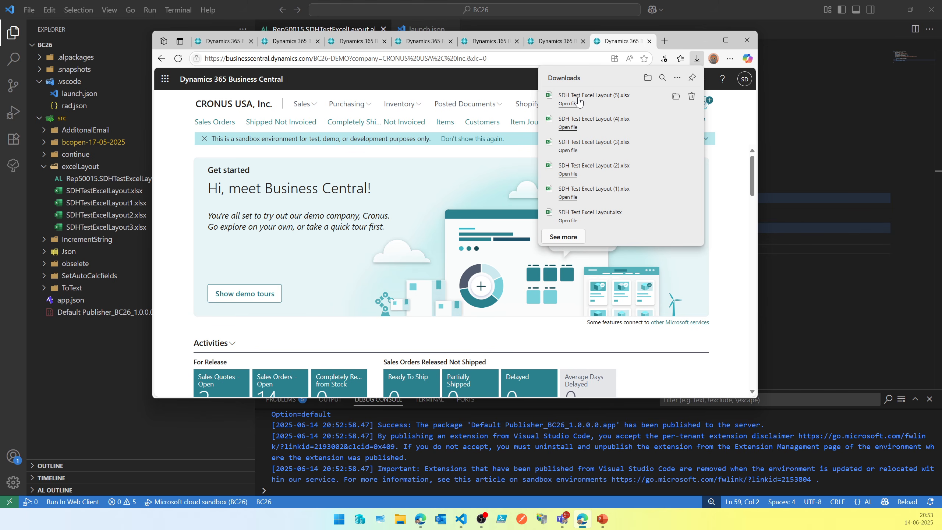
click(578, 100)
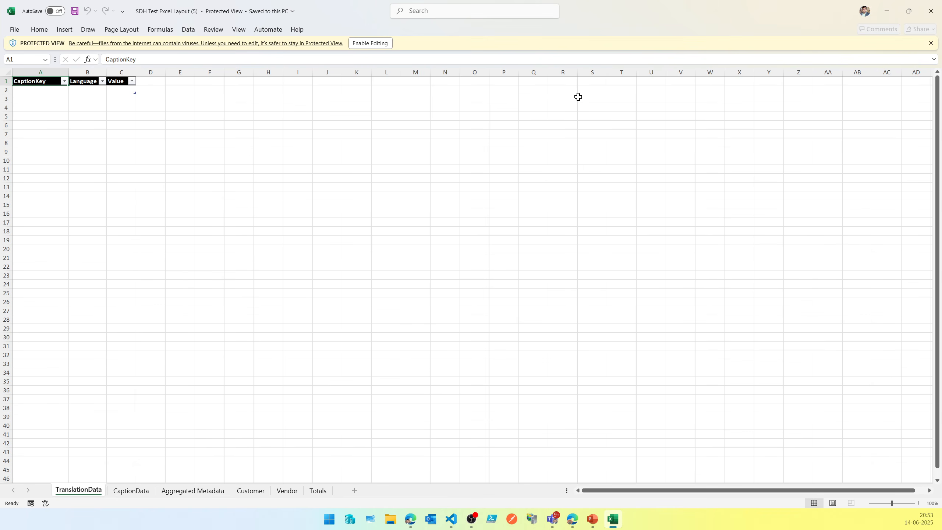
click(382, 42)
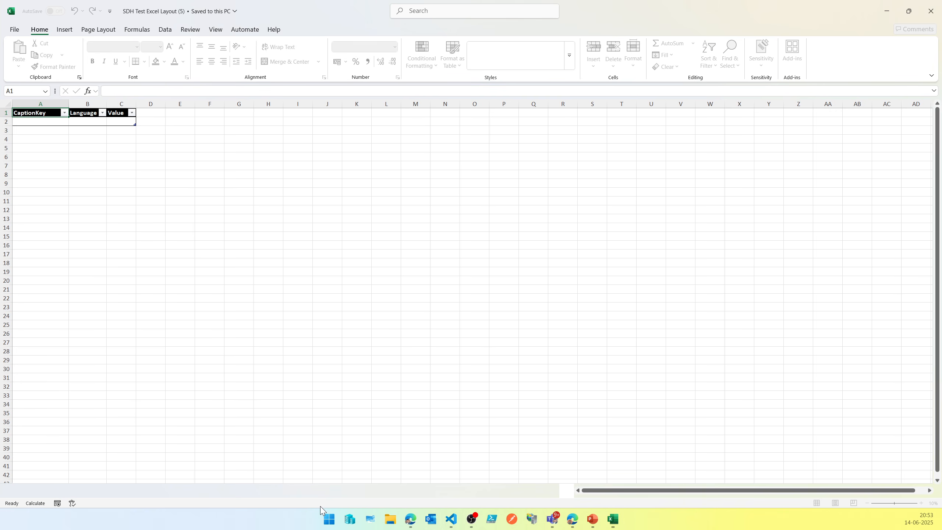
Compare the Totals sheet with the vendor balances in C2:C8 and the Customer sheet's Balance column
click(317, 492)
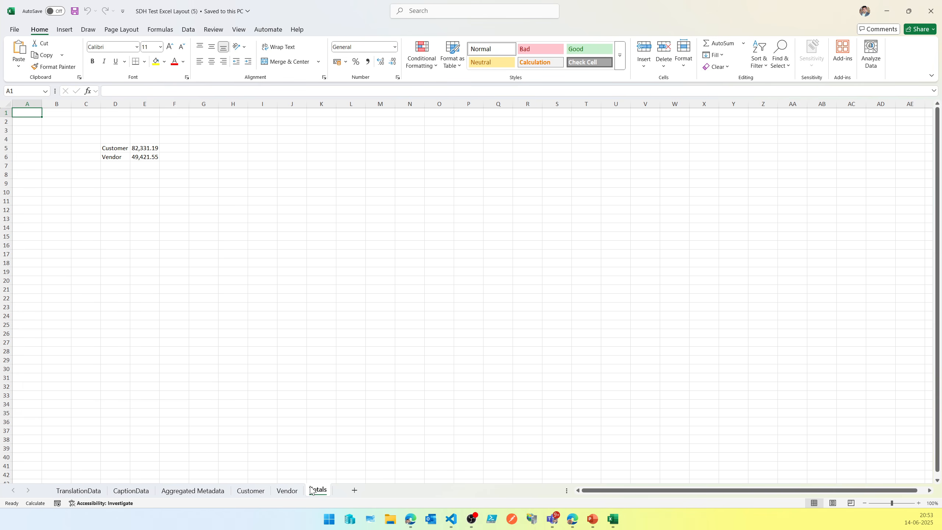
click(284, 493)
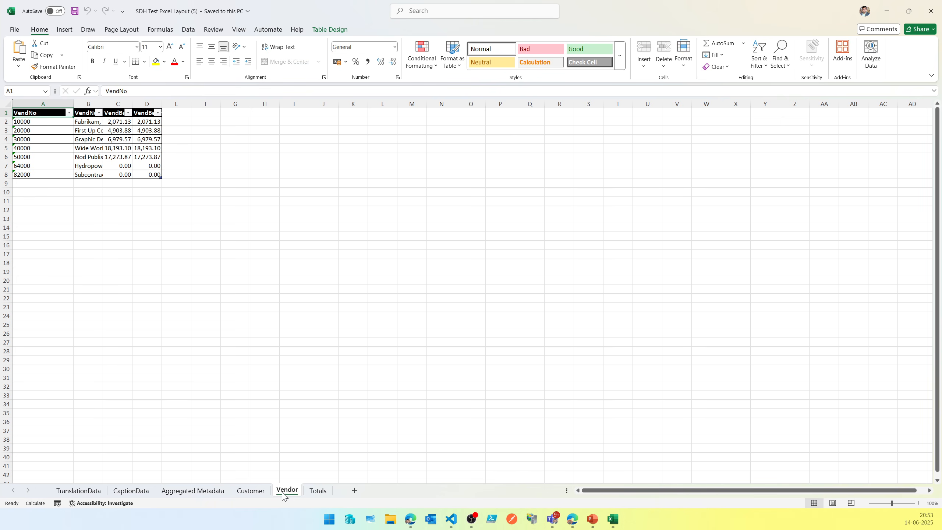
drag(123, 122, 125, 175)
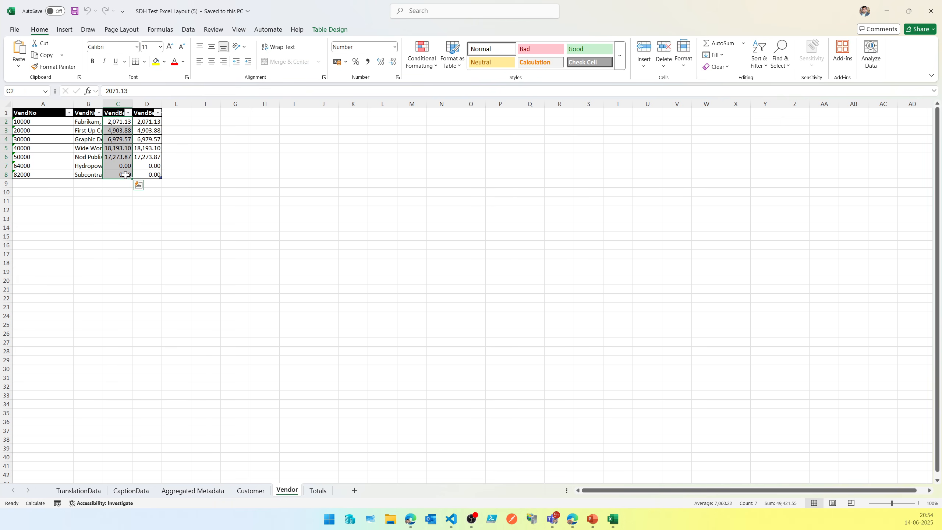
click(319, 492)
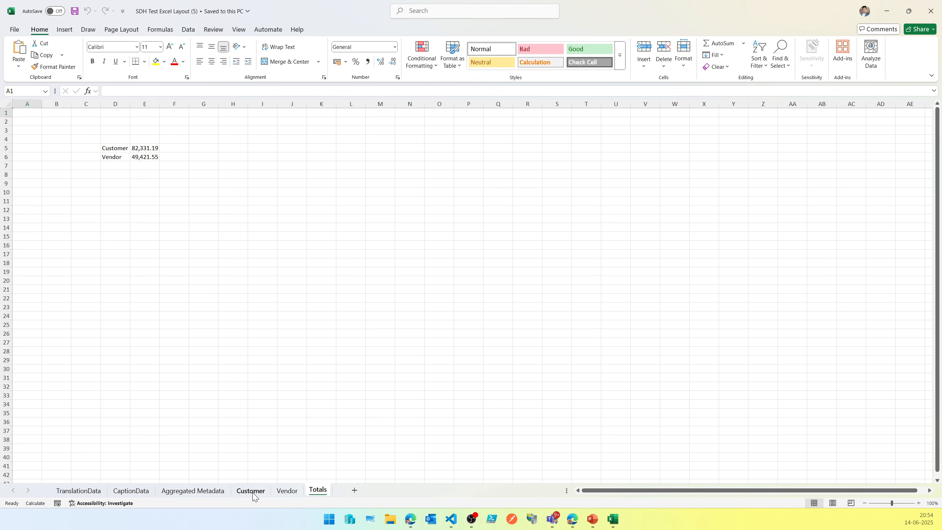
click(252, 493)
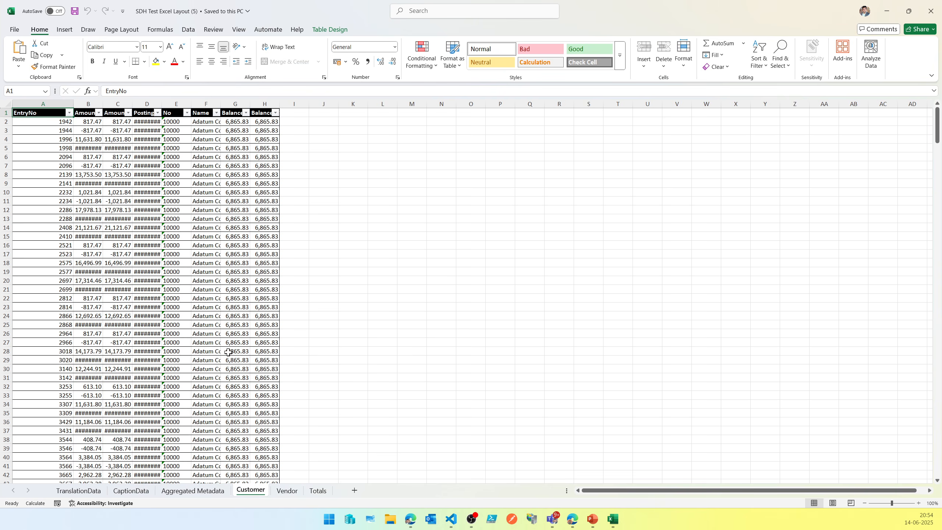
click(237, 103)
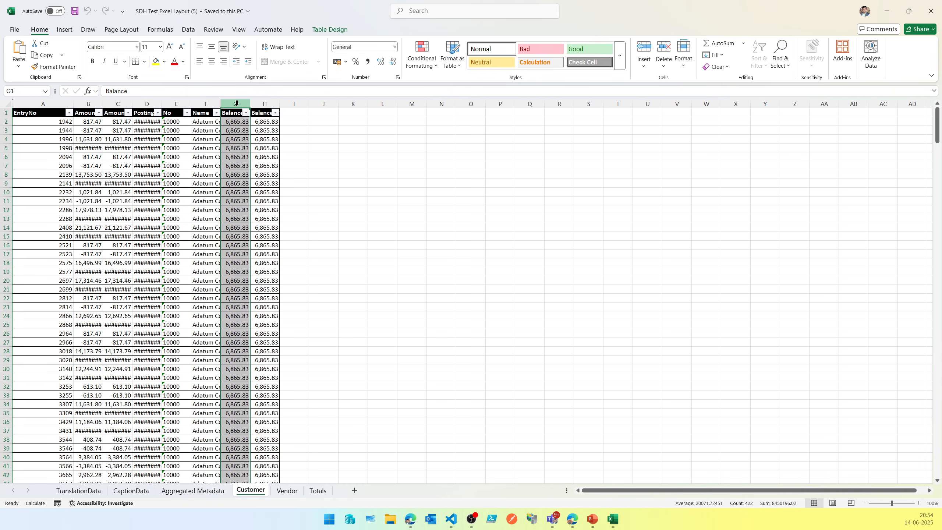
click(318, 491)
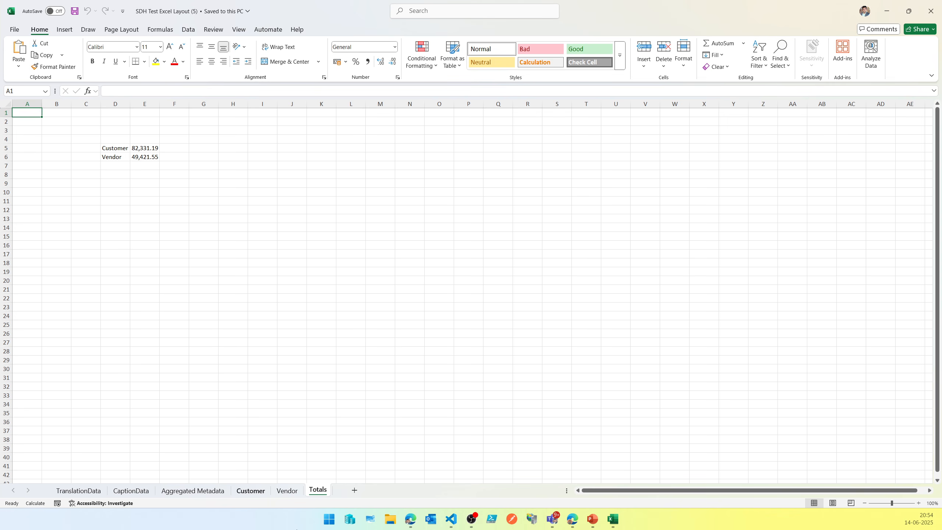
Copy the No, Name and Balance columns from the Customer sheet into a new worksheet starting at A1
click(256, 491)
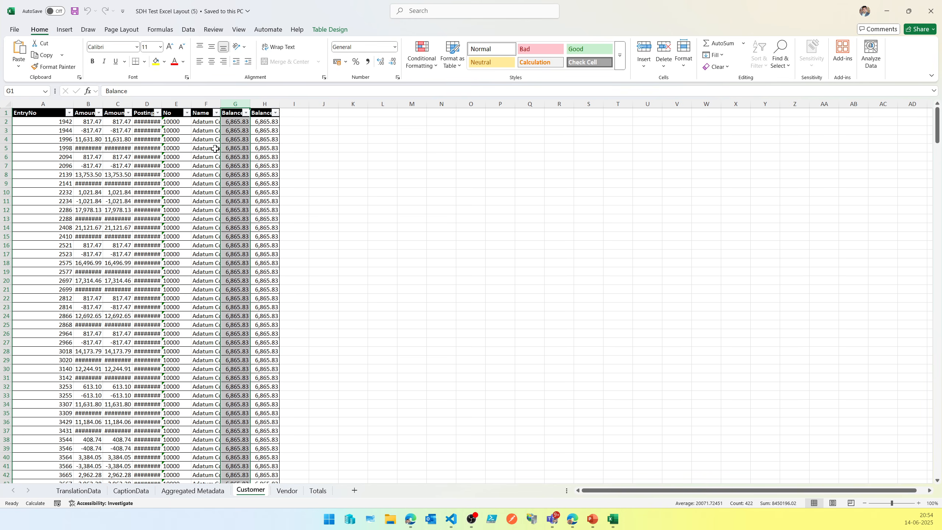
drag(174, 104, 236, 107)
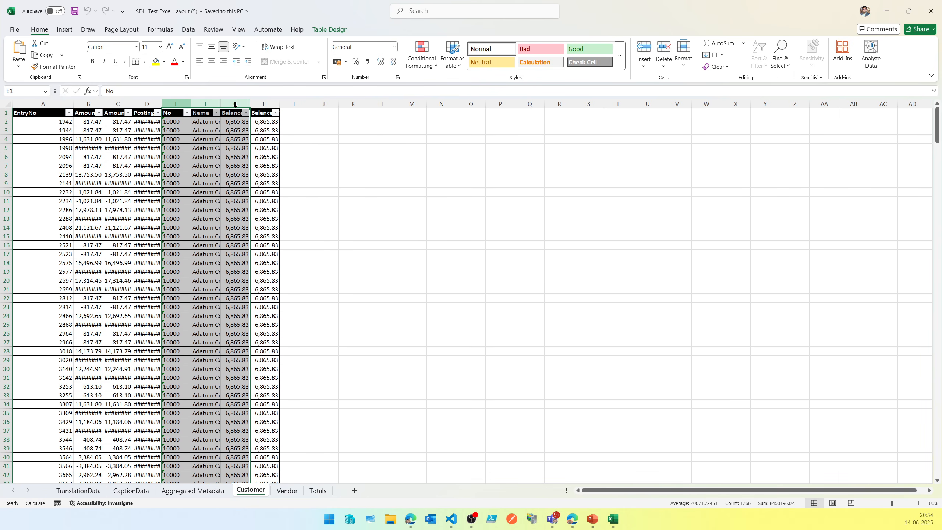
key(ctrl+c)
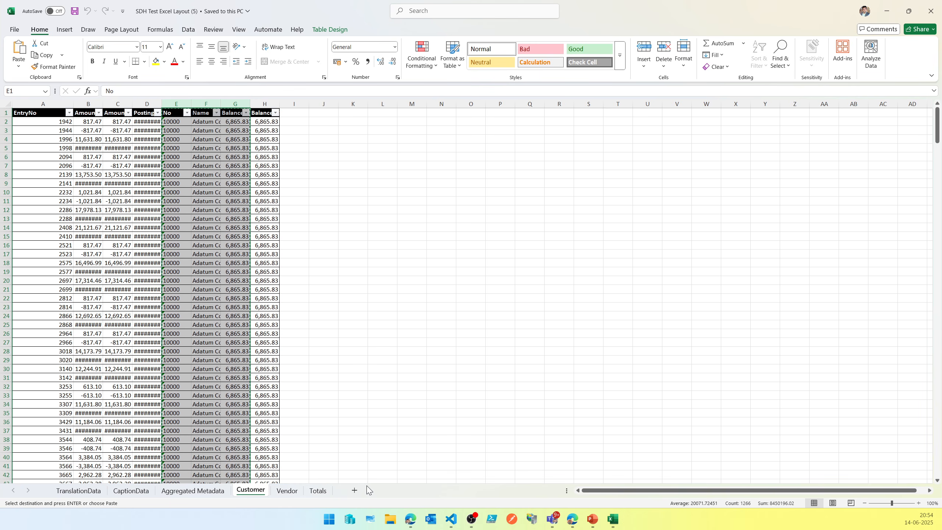
click(354, 492)
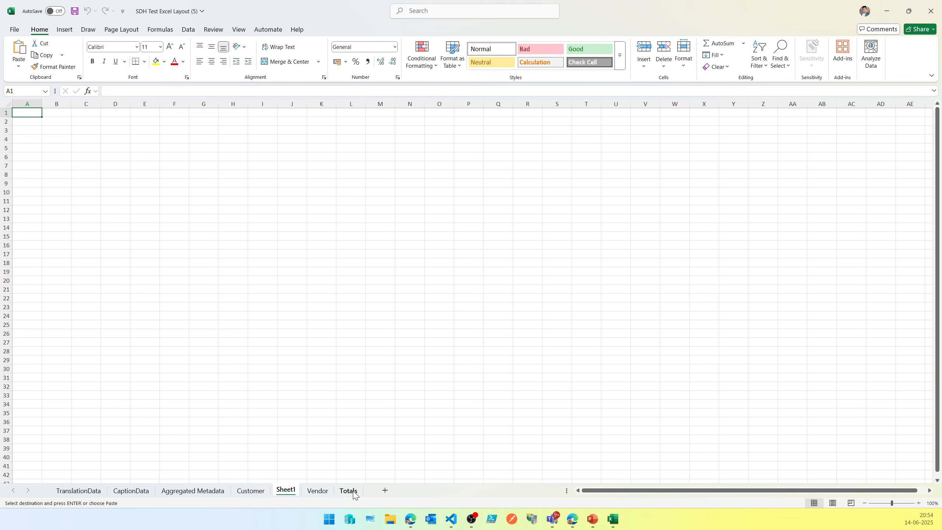
key(ctrl+v)
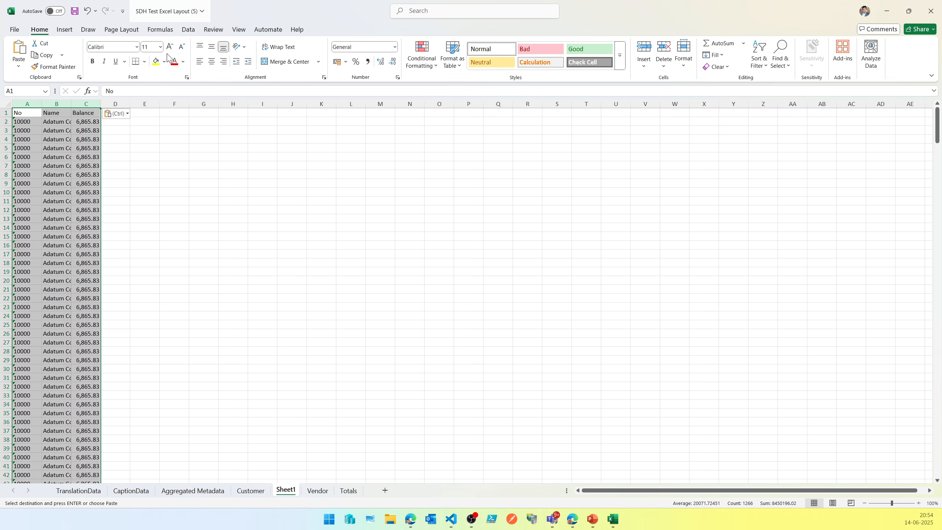
Remove duplicate rows from the pasted customer data, matching on No, Name and Balance with headers included
click(188, 30)
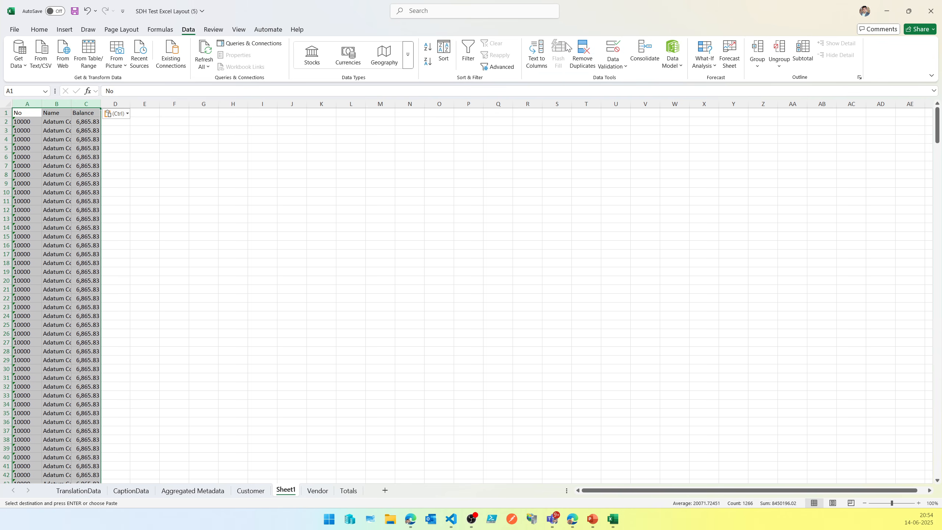
click(582, 60)
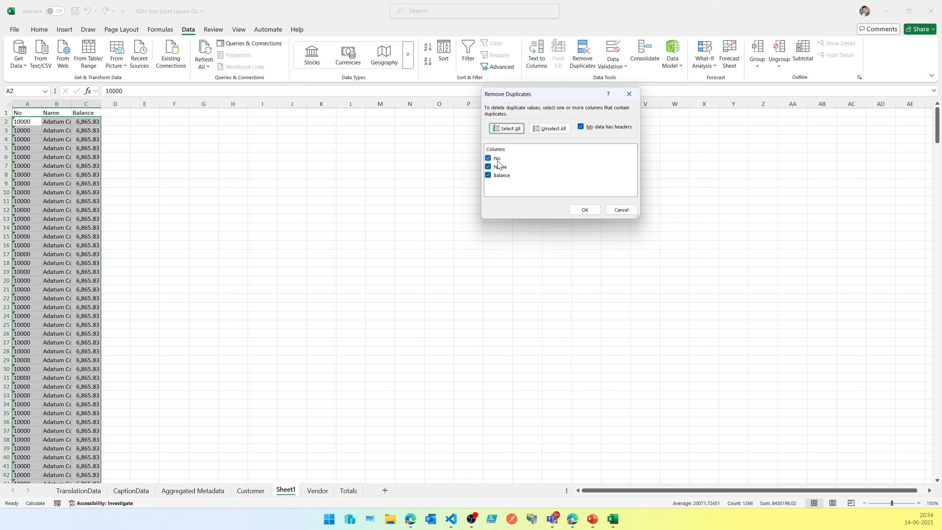
click(585, 210)
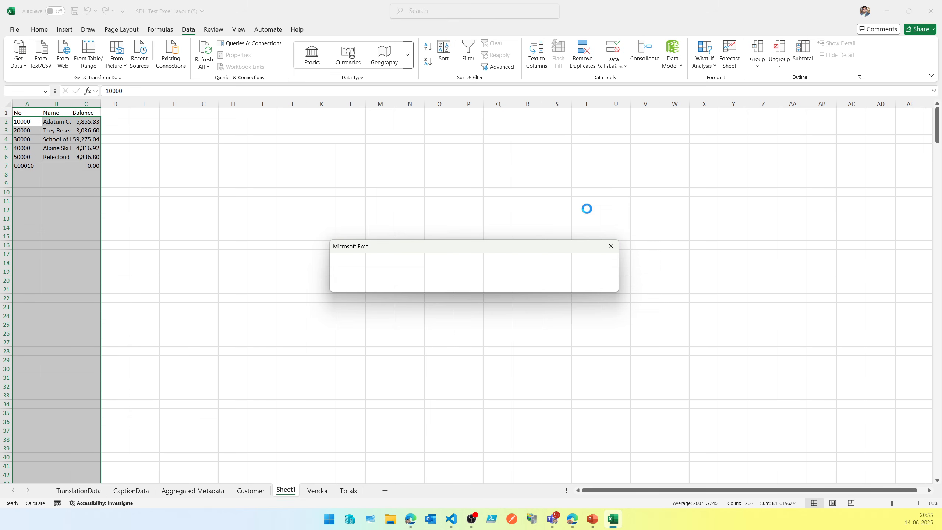
key(Return)
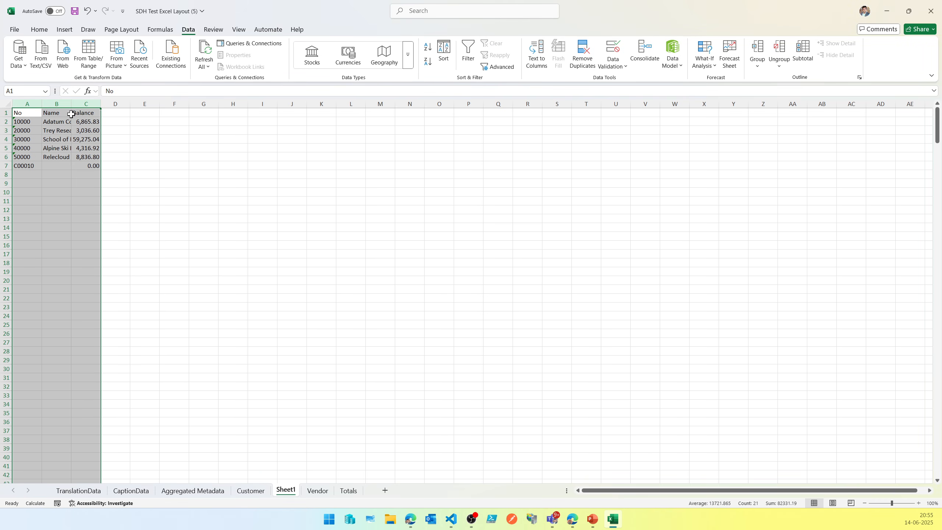
Compare the sum of the deduplicated balances in C2:C7 with the Customer figure on the Totals sheet, and return to the Customer sheet
drag(85, 122, 88, 161)
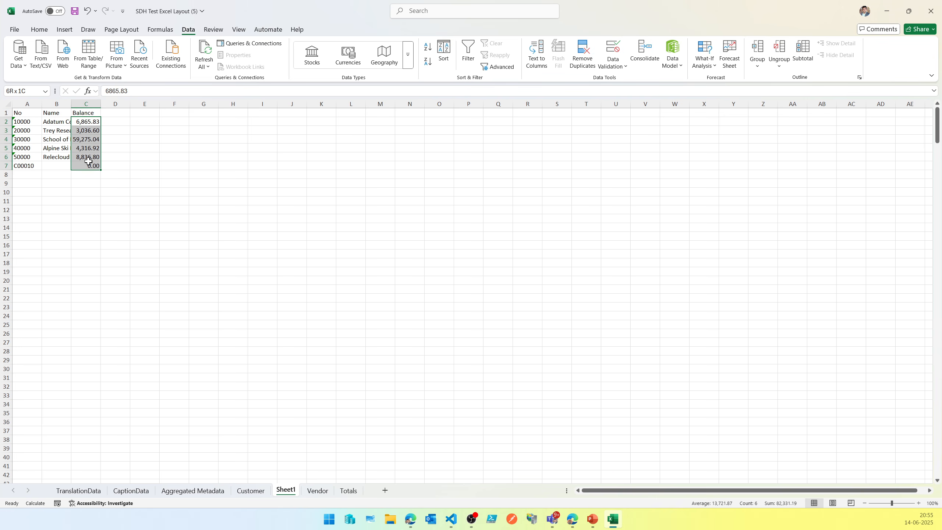
drag(88, 161, 89, 163)
click(347, 490)
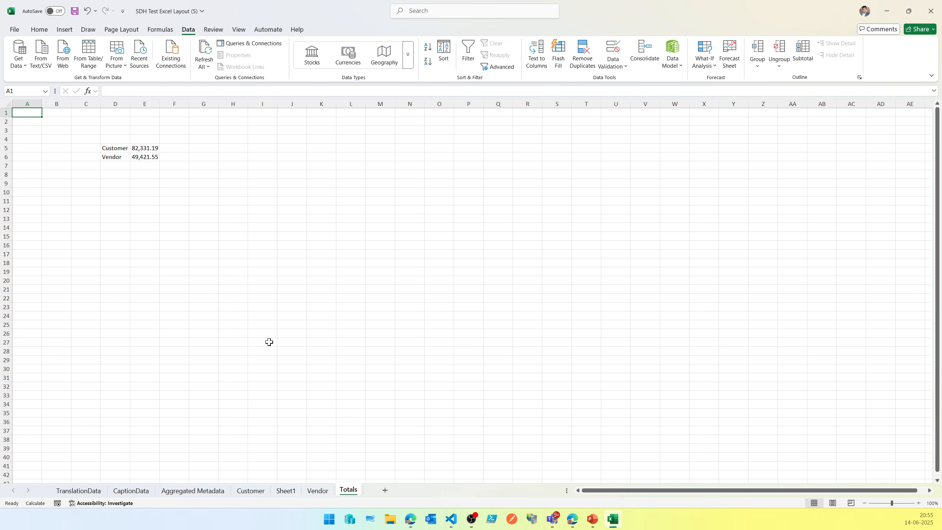
click(256, 491)
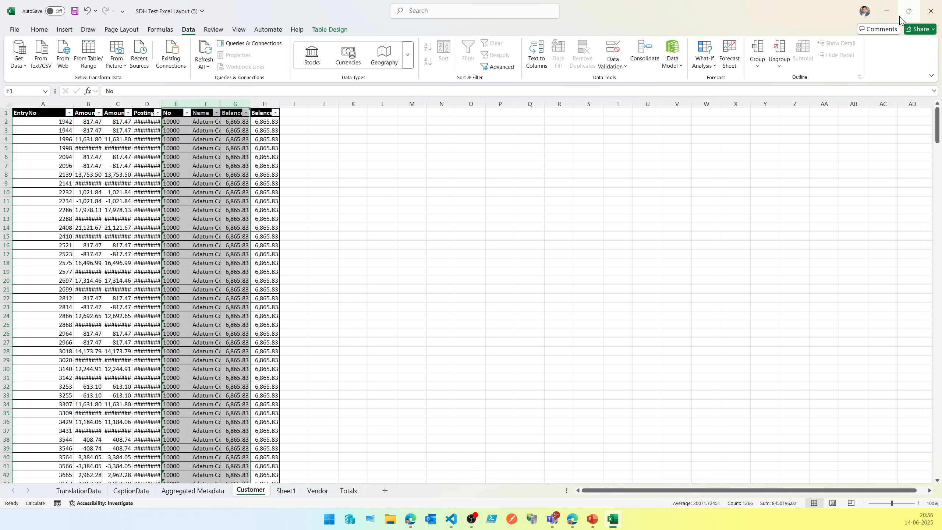
Clear the open windows away, return to Business Central and search for Layout to open the Report Layouts page
click(888, 14)
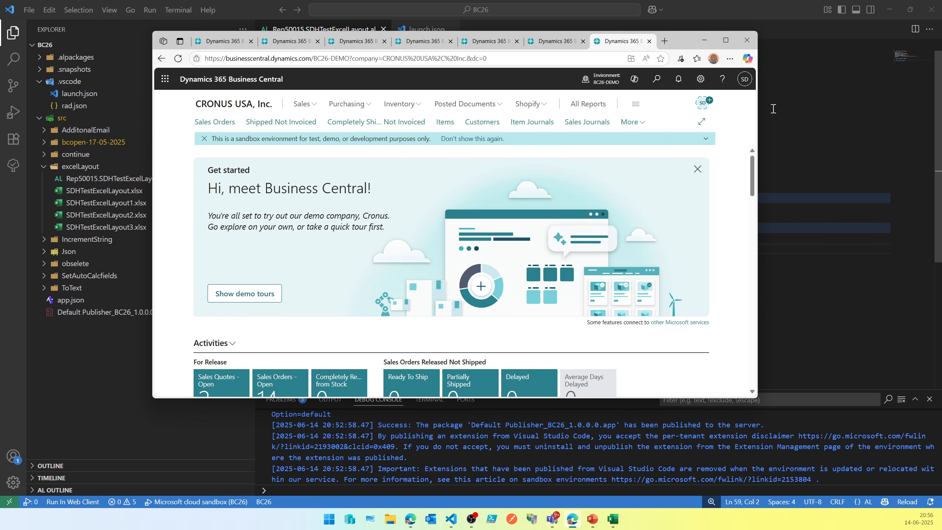
click(898, 15)
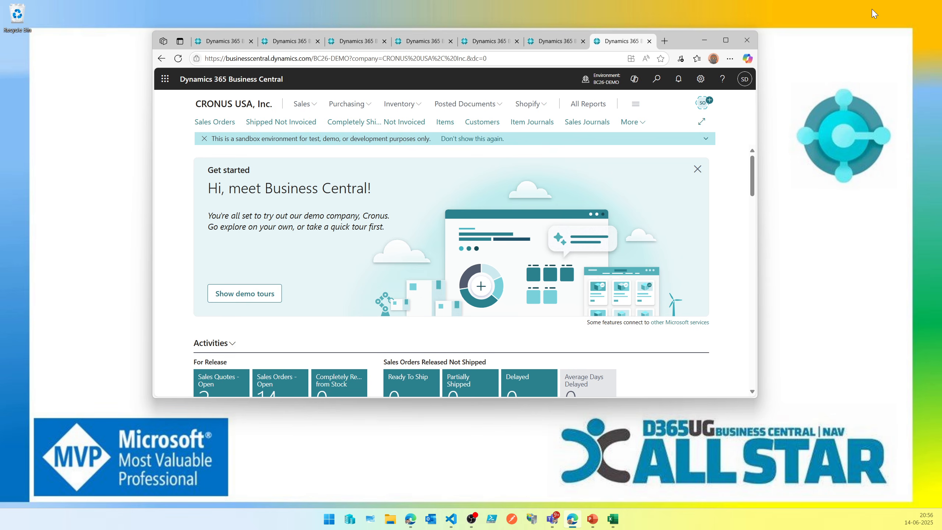
click(698, 39)
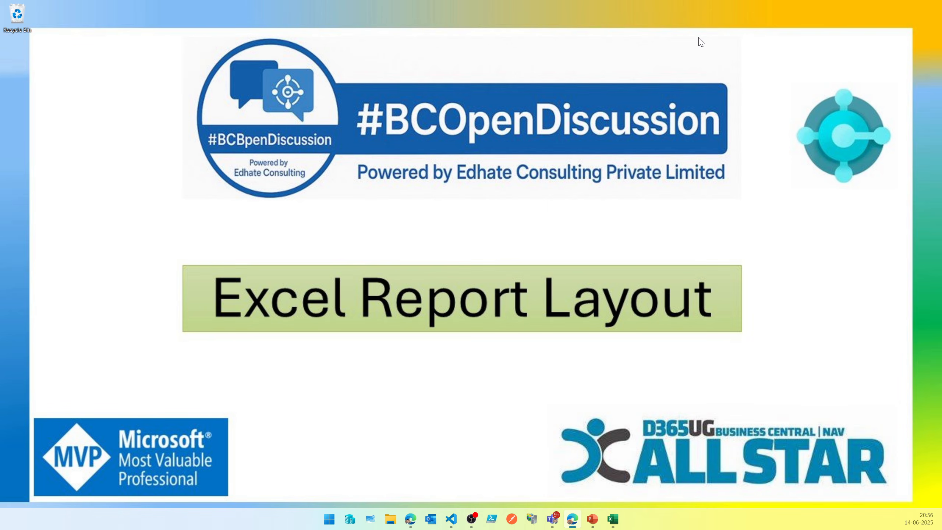
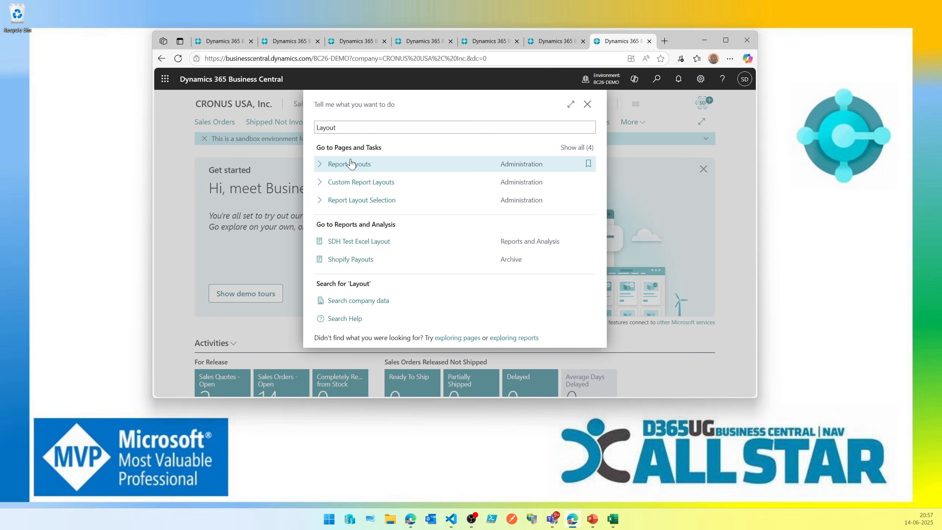
click(350, 164)
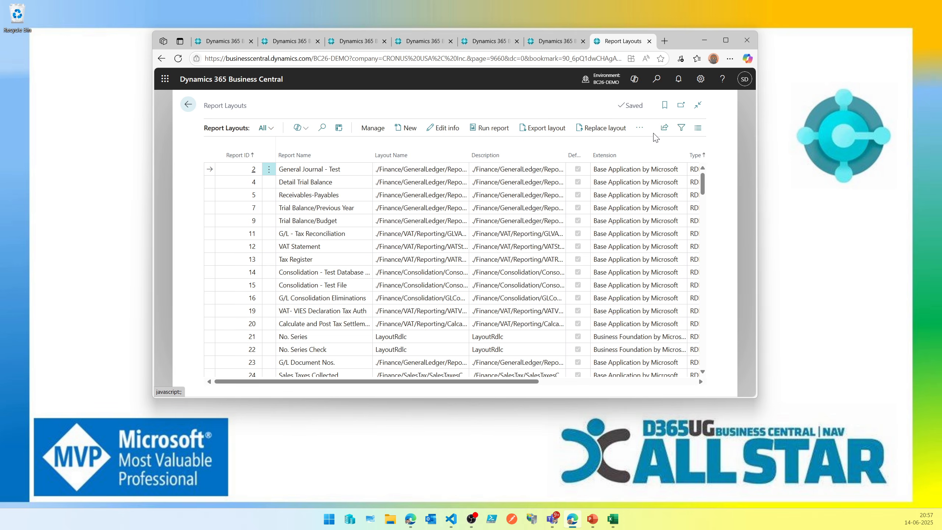
click(638, 130)
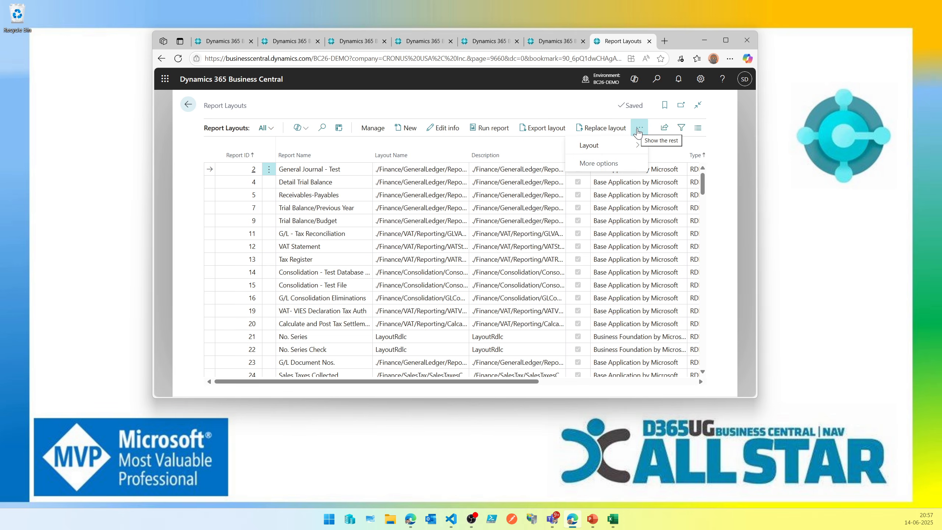
click(636, 149)
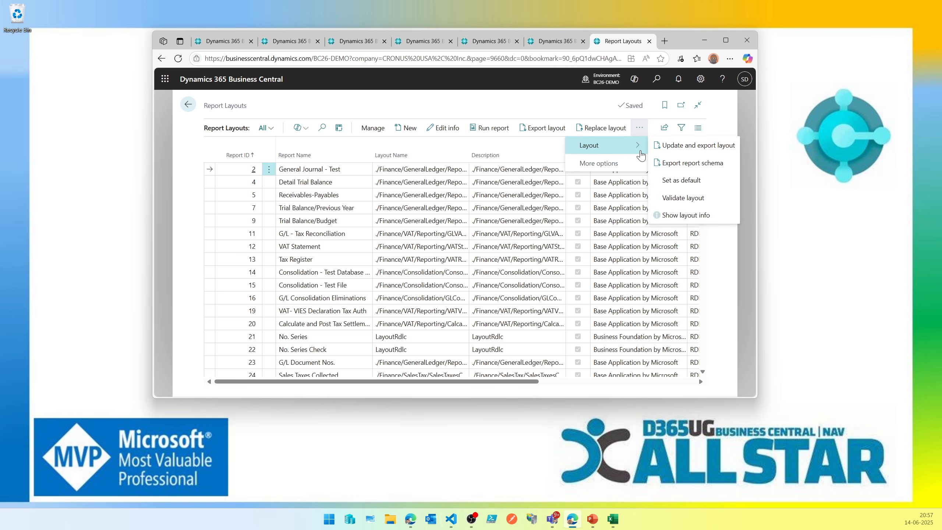
click(645, 130)
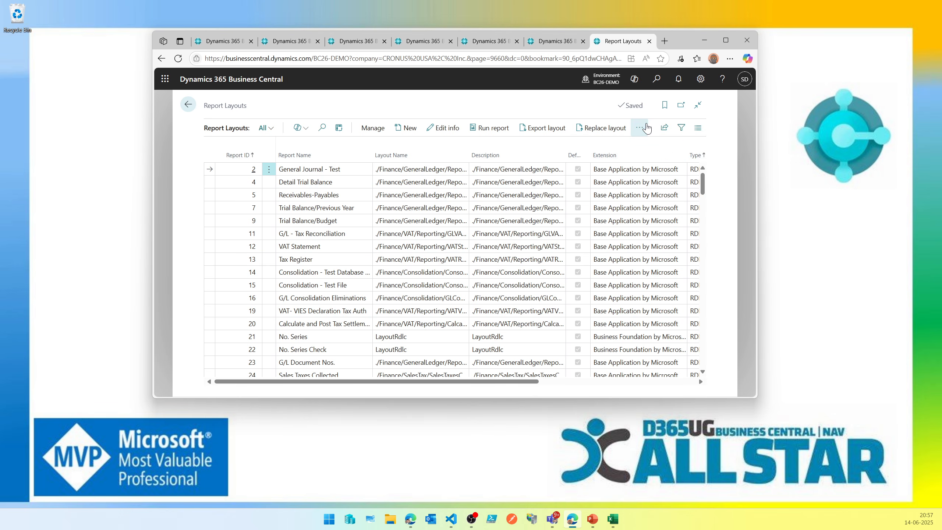
click(383, 131)
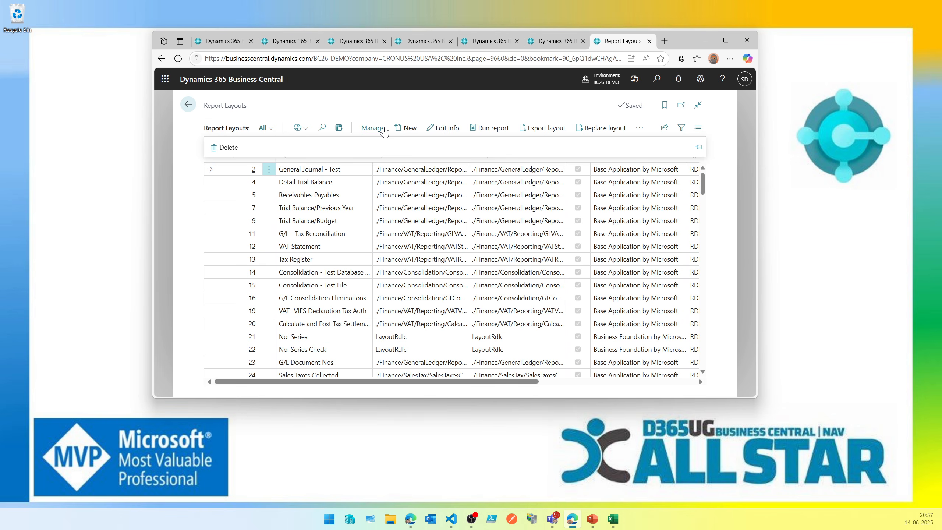
click(383, 131)
click(328, 293)
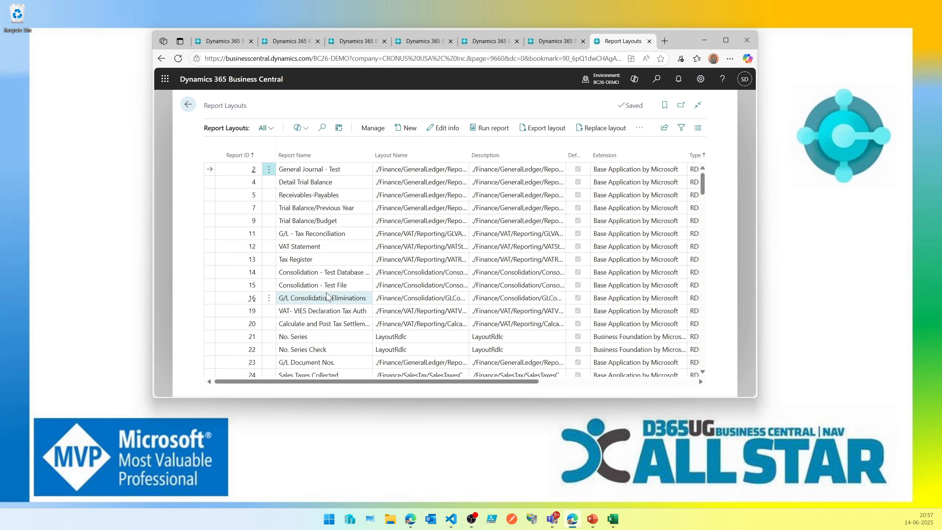
Run report 104, Customer - Detail Trial Bal., from the Report Layouts list and enable Show Amounts in $
scroll(327, 293, down, 5)
scroll(328, 293, down, 2)
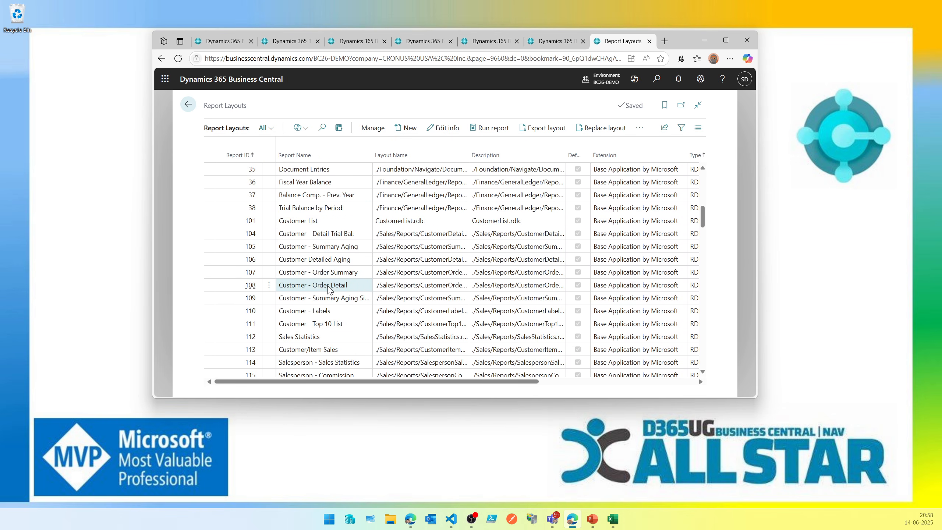
click(354, 231)
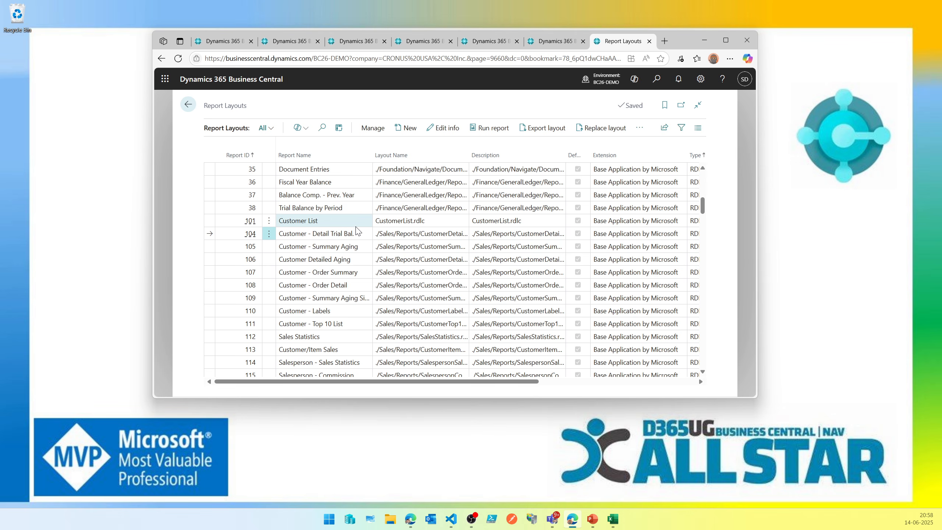
click(479, 129)
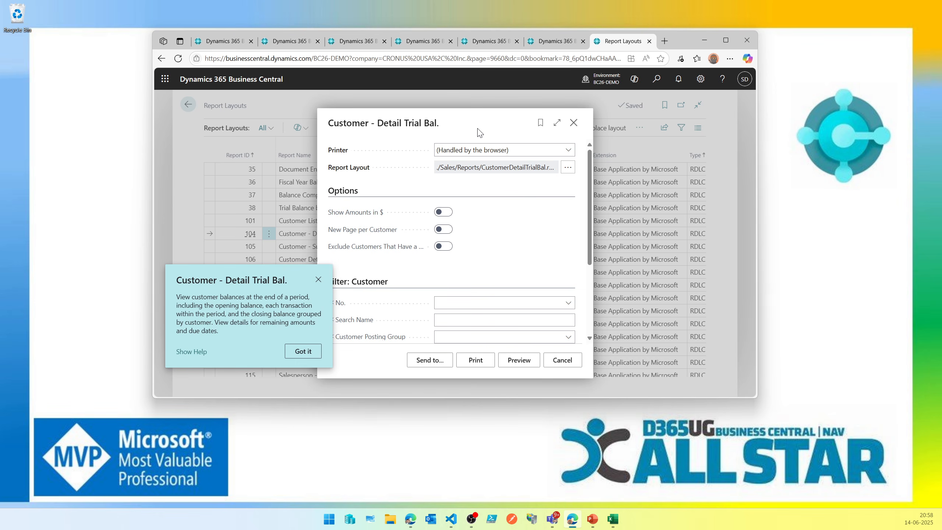
click(444, 212)
Send the report to a Microsoft Excel Document (data only) and open the downloaded Customer - Detail Trial Bal.xlsx
click(429, 360)
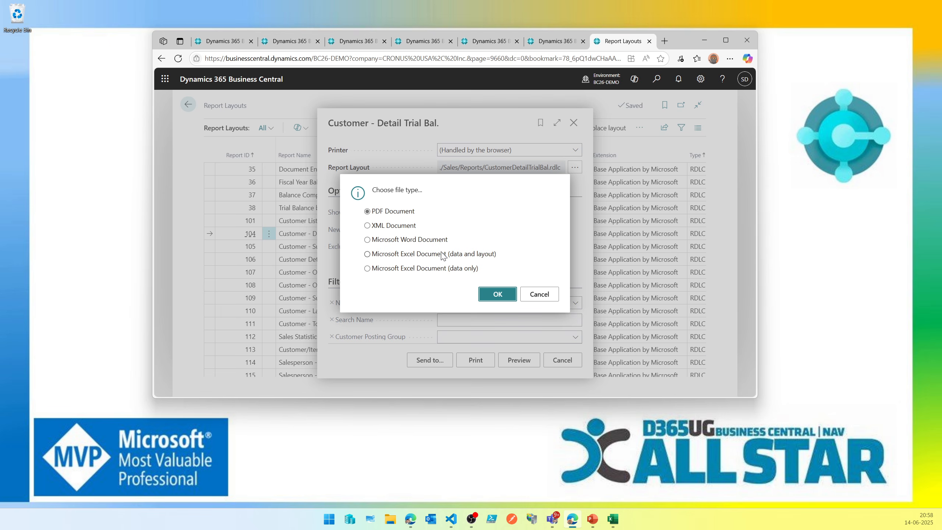
click(443, 270)
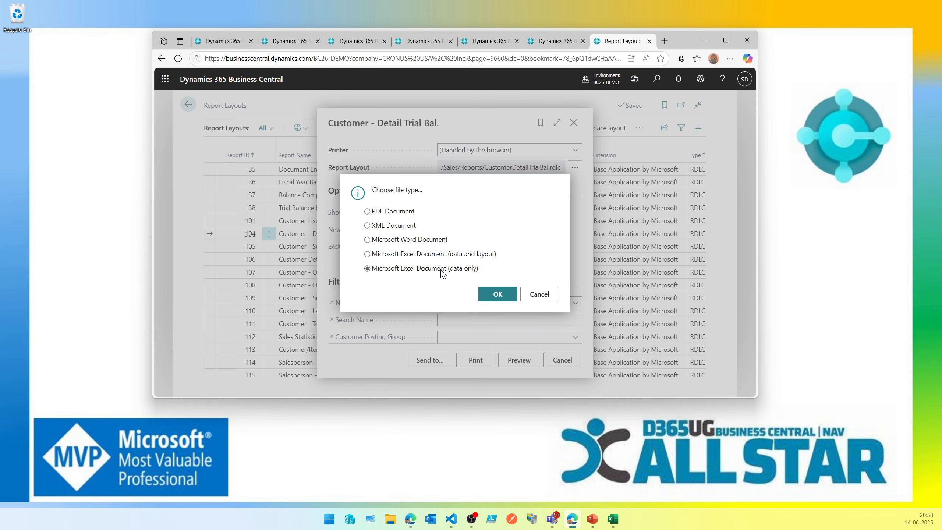
click(498, 295)
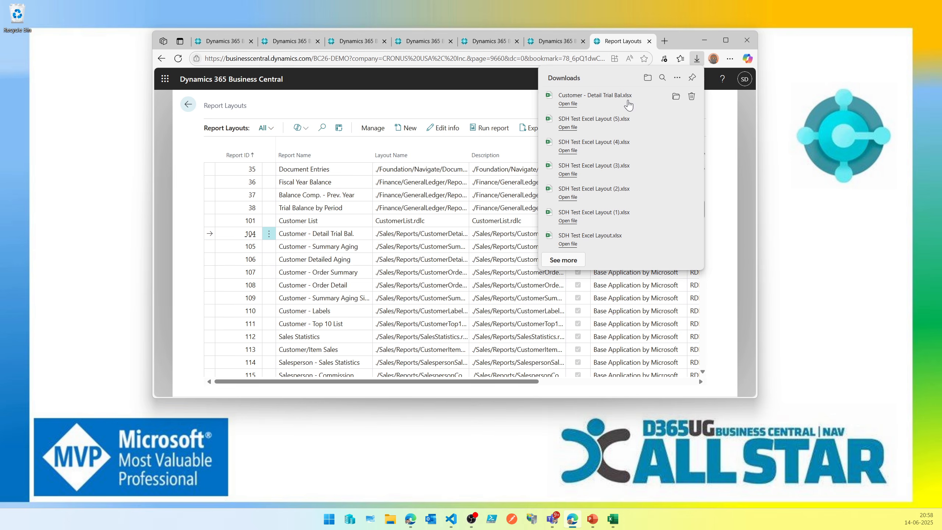
click(628, 105)
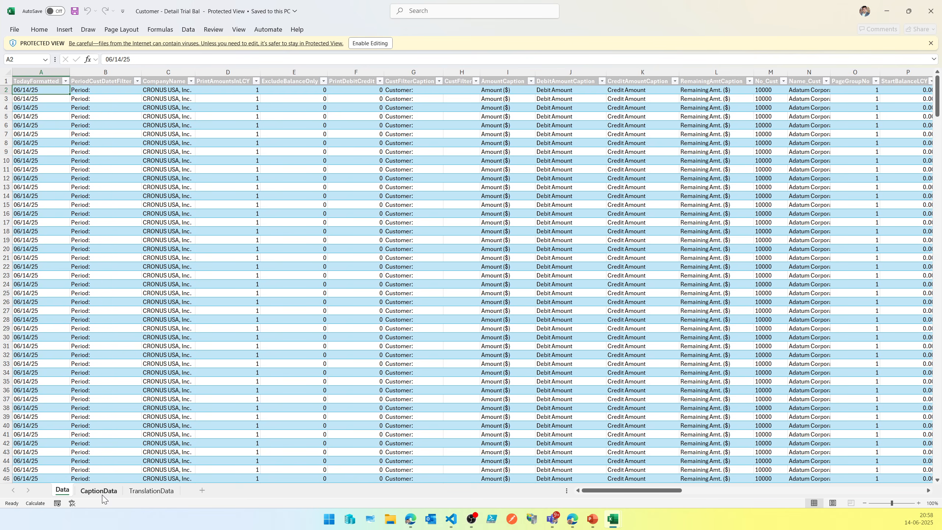
Examine the TranslationData, CaptionData and Data sheets of the exported workbook and compare them with the SDH Test Excel Layout (5) workbook
click(148, 492)
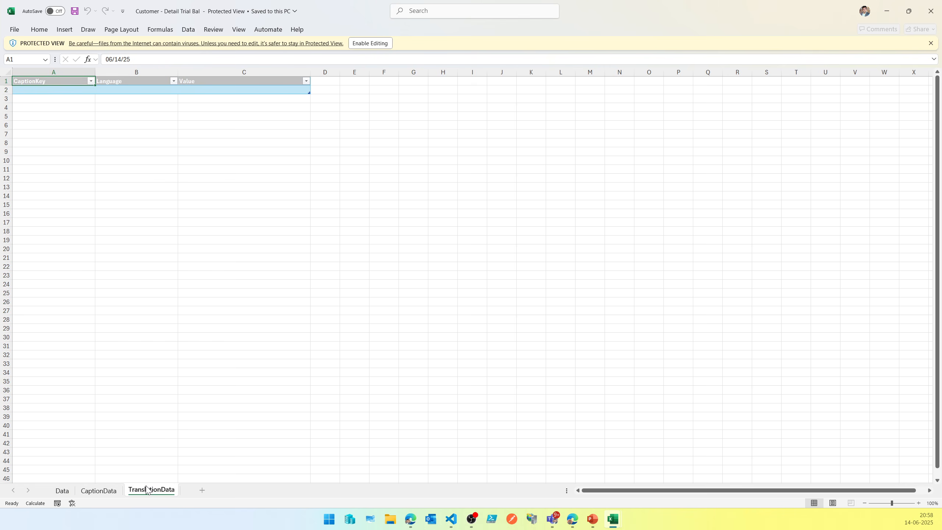
click(94, 492)
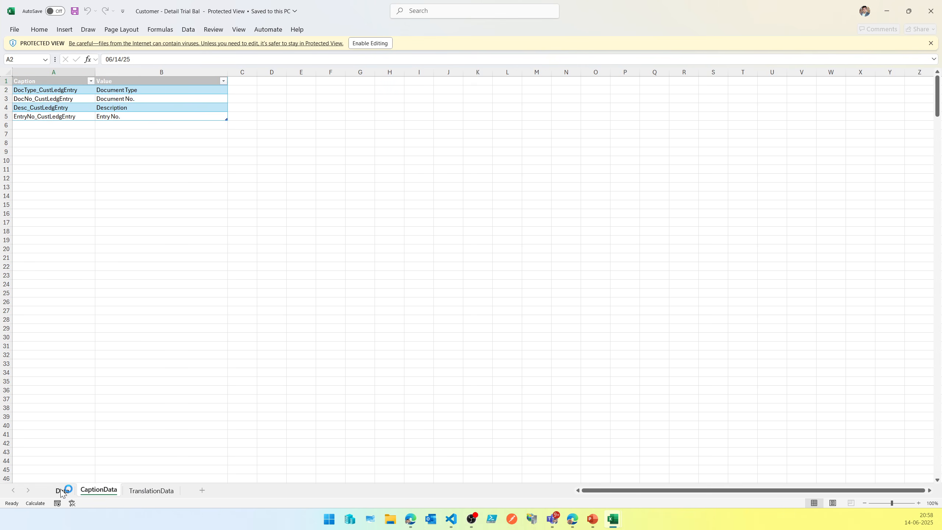
click(62, 490)
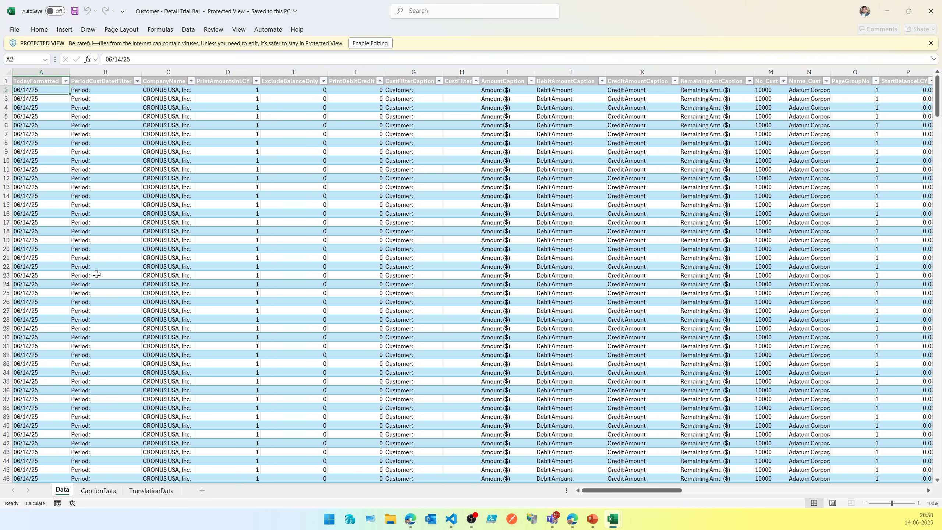
key(alt+Tab)
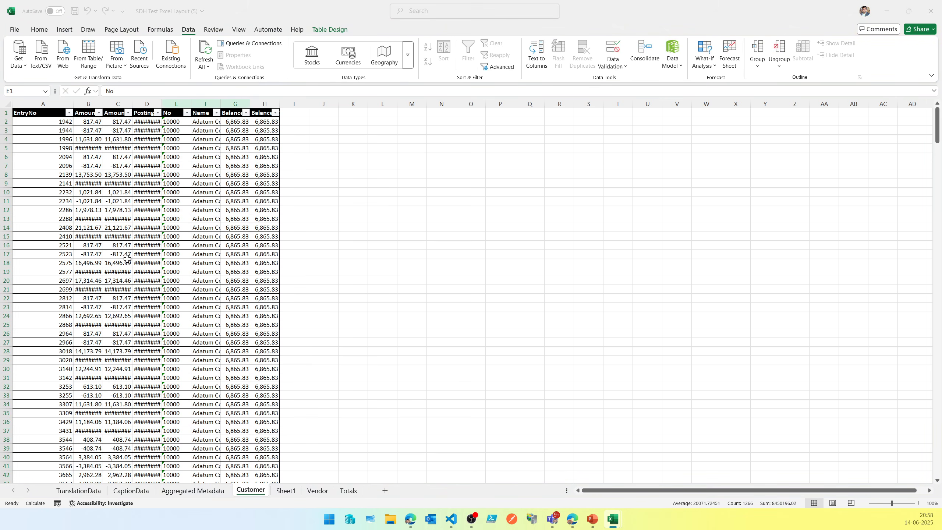
key(alt+Tab)
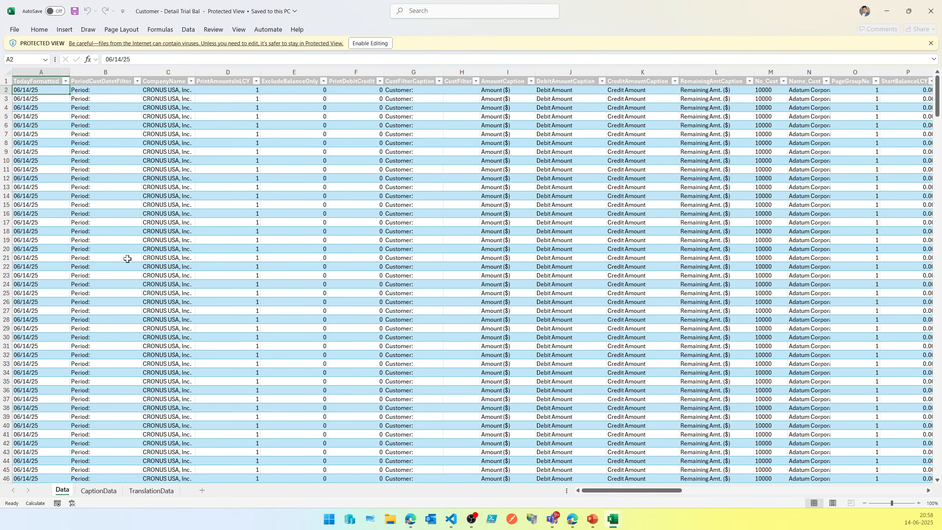
key(alt+Tab)
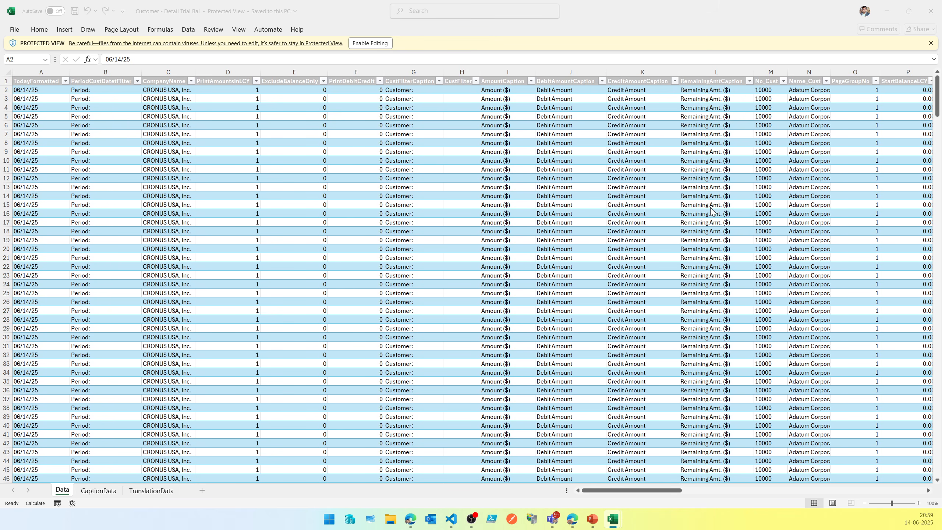
Return to the Report Layouts list in Business Central and filter it by Type Excel
key(alt+Tab)
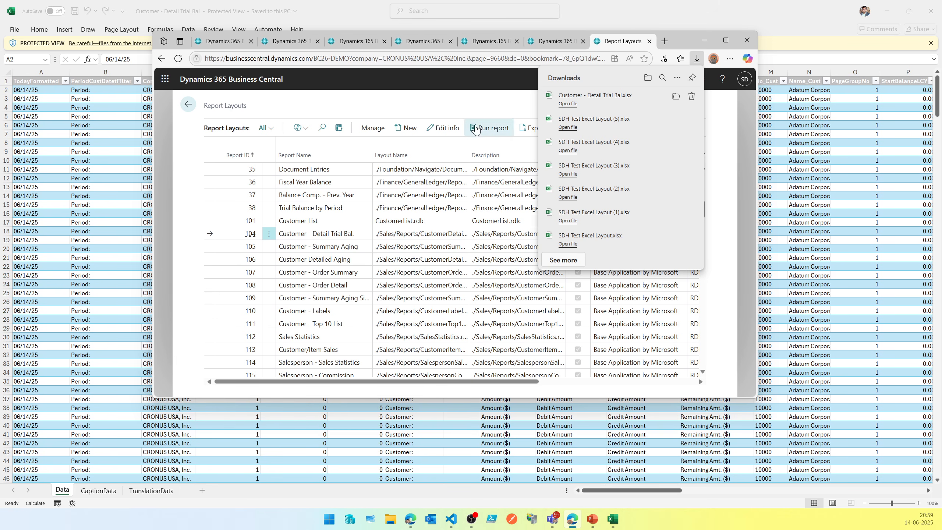
click(486, 106)
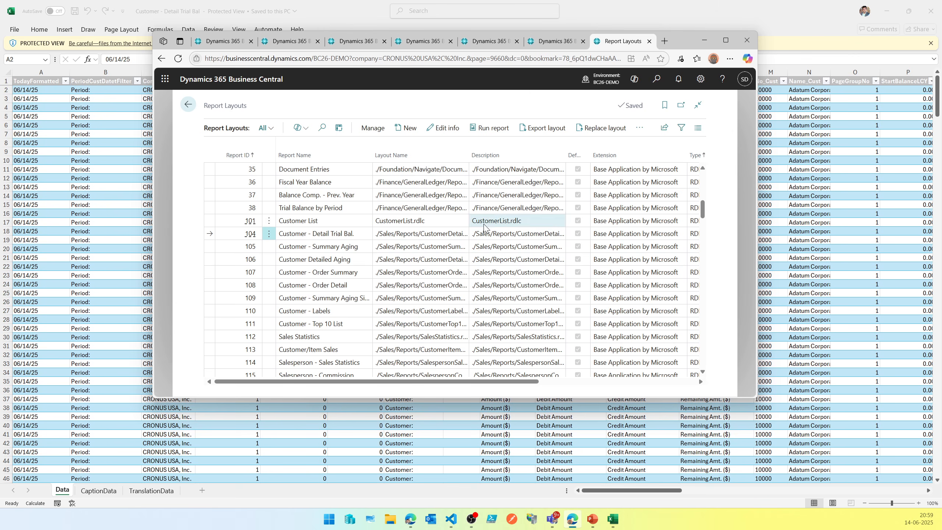
scroll(393, 266, down, 15)
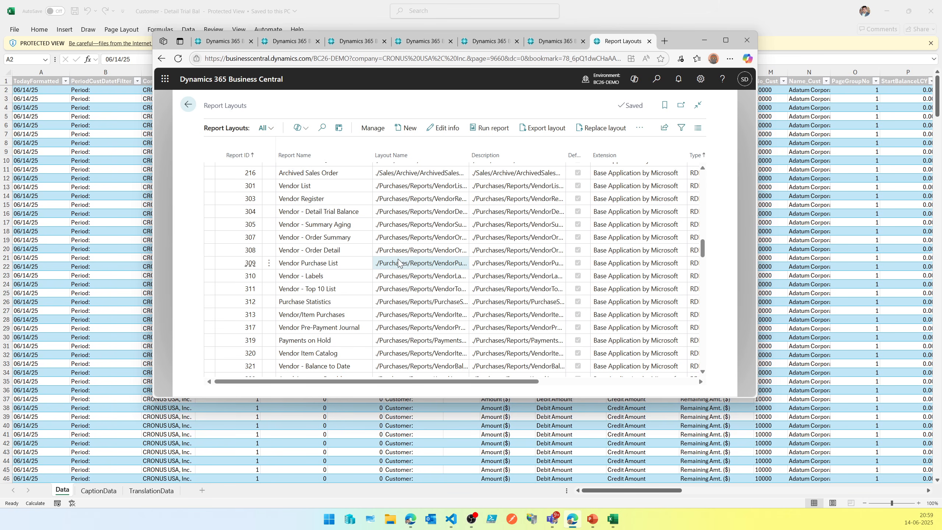
scroll(399, 262, down, 5)
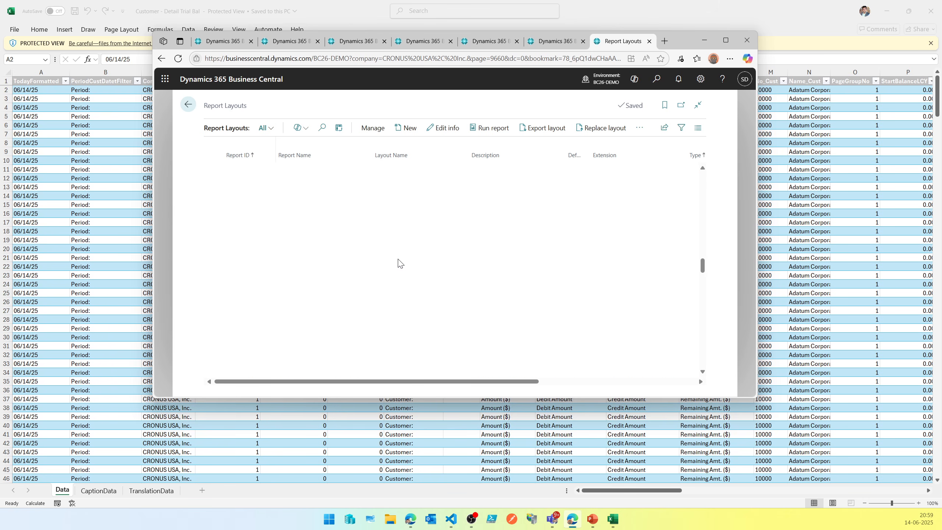
scroll(415, 260, down, 8)
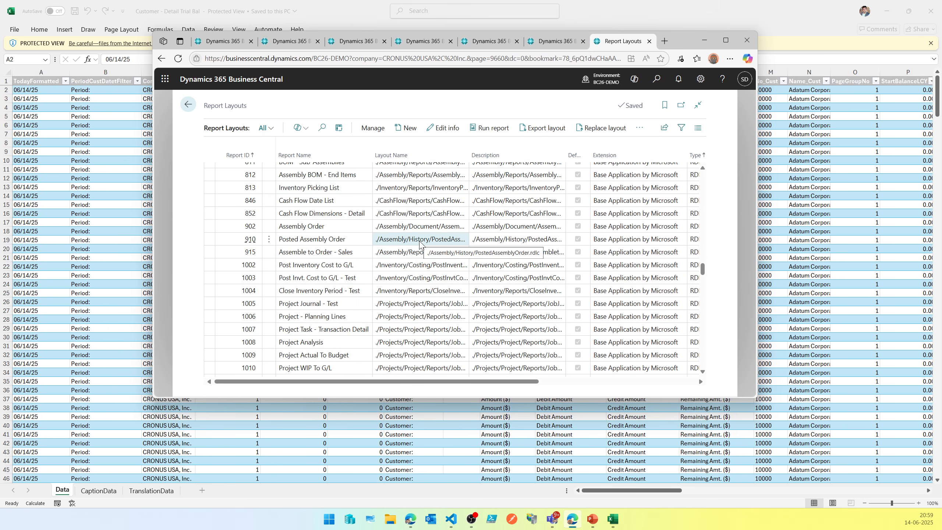
scroll(420, 243, down, 6)
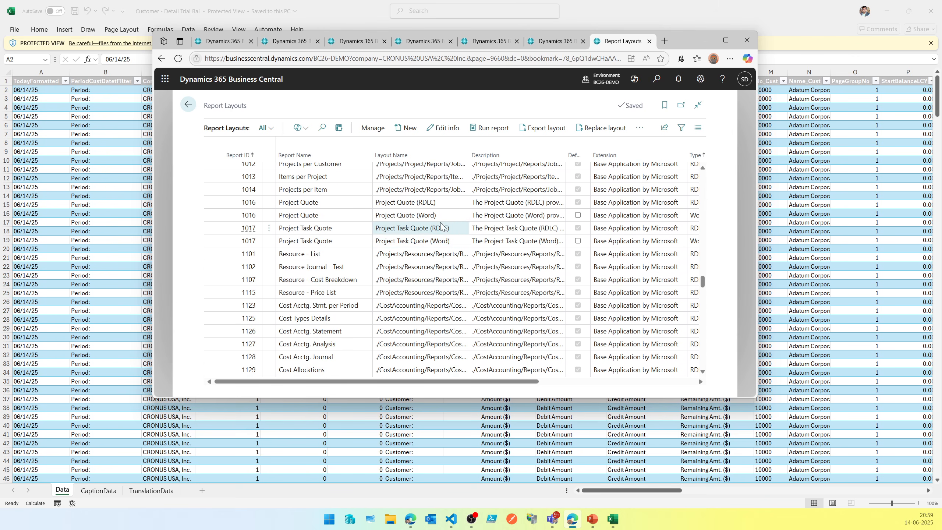
click(682, 134)
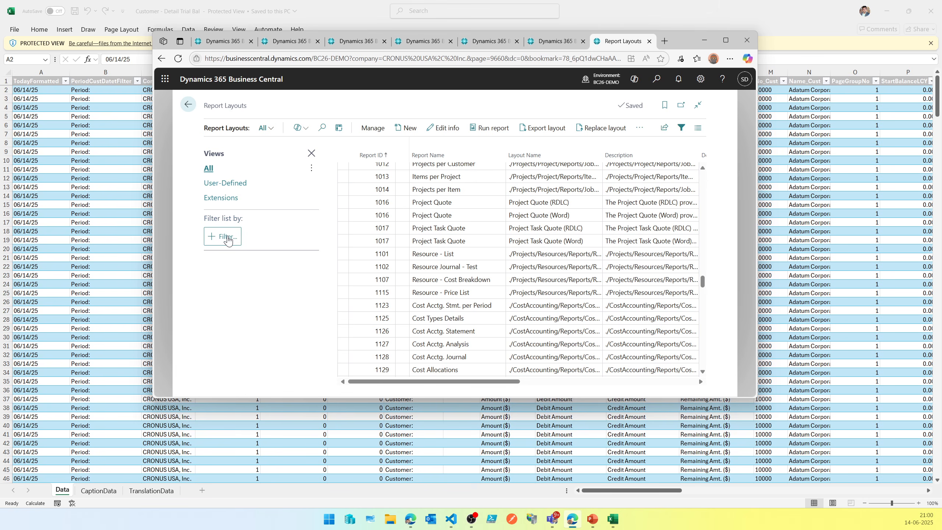
click(227, 237)
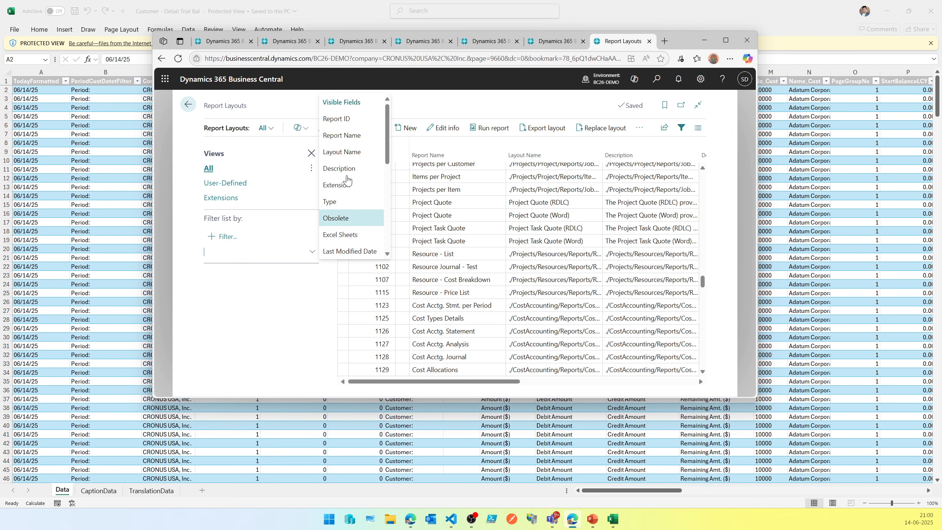
click(346, 200)
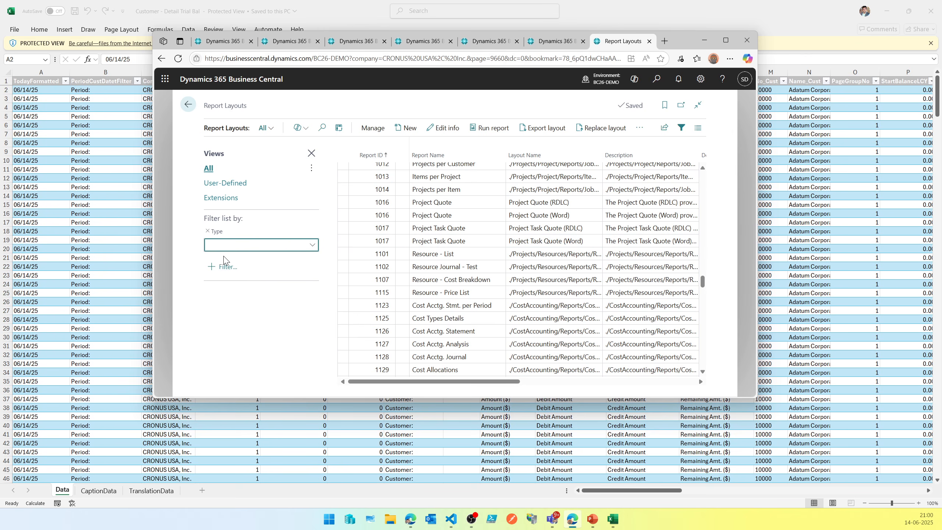
click(259, 245)
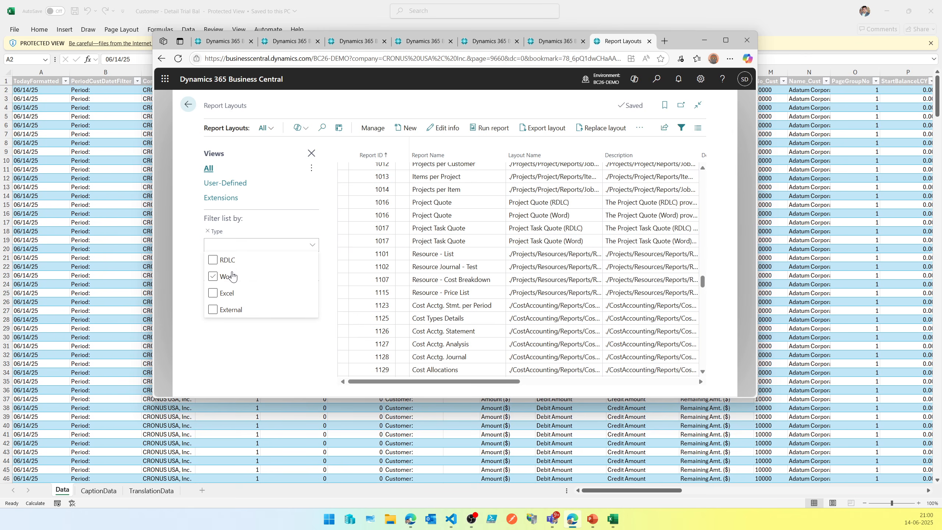
click(223, 295)
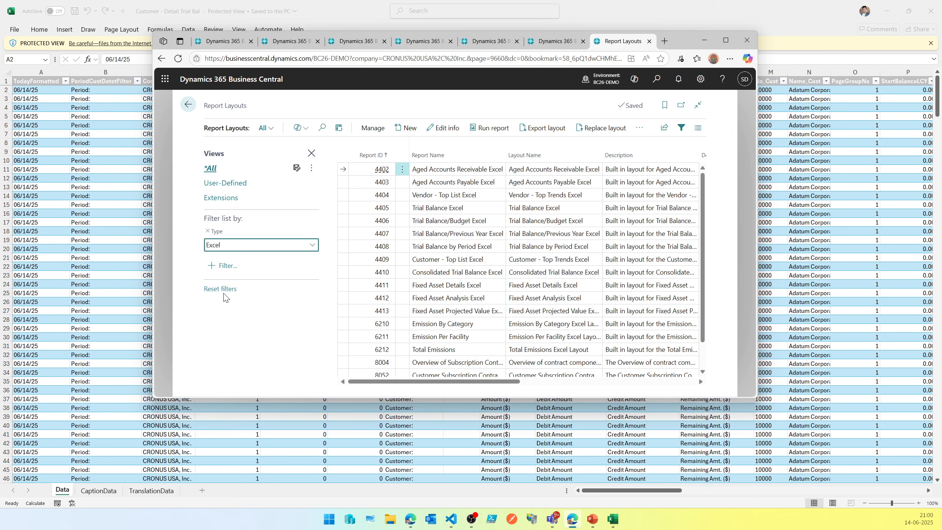
Run report 4404, Vendor - Top List Excel, with its default options, download it and open the resulting workbook
click(538, 195)
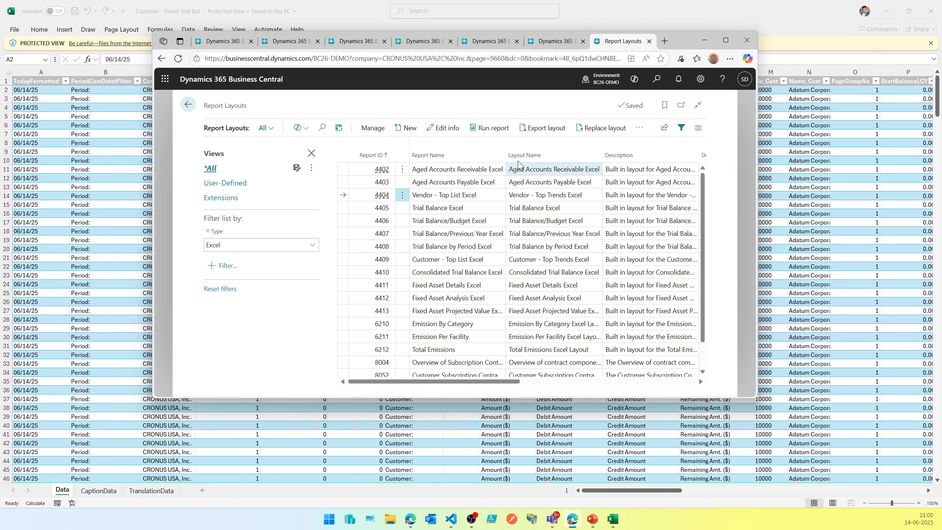
click(505, 135)
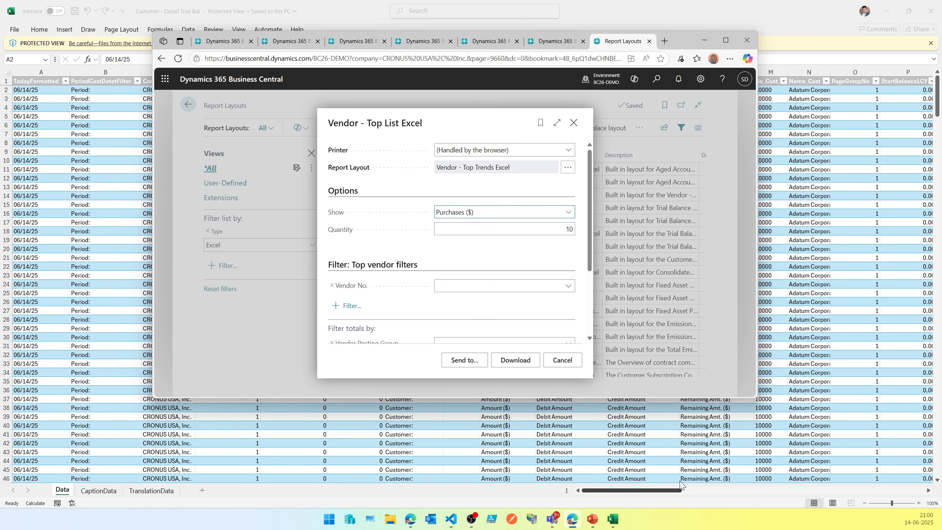
click(515, 360)
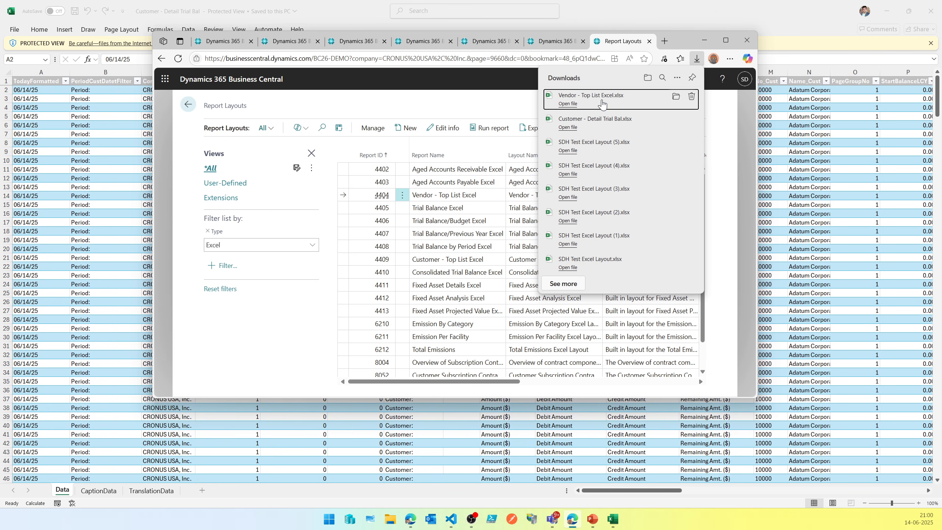
click(602, 101)
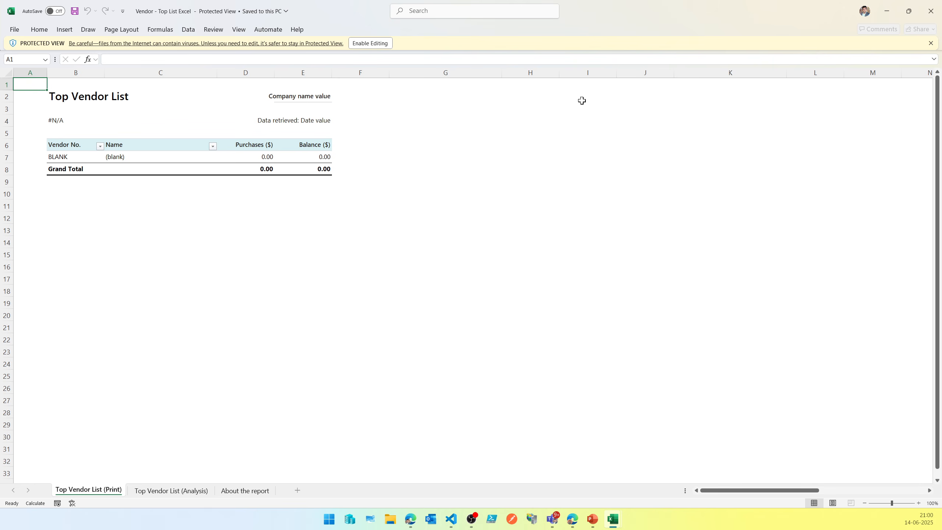
Enable editing and external data connections in the workbook, and compare the Top Vendor List (Print) and Top Vendor List (Analysis) sheets
click(372, 43)
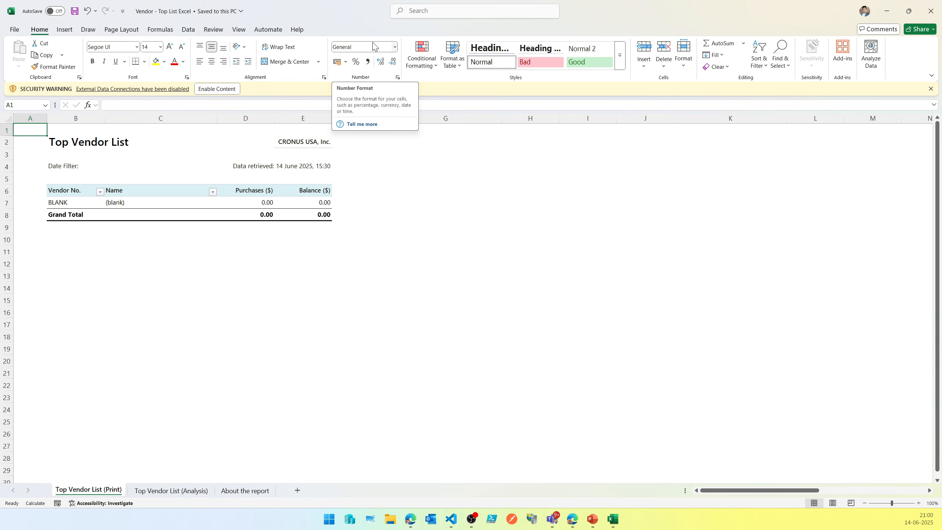
click(221, 89)
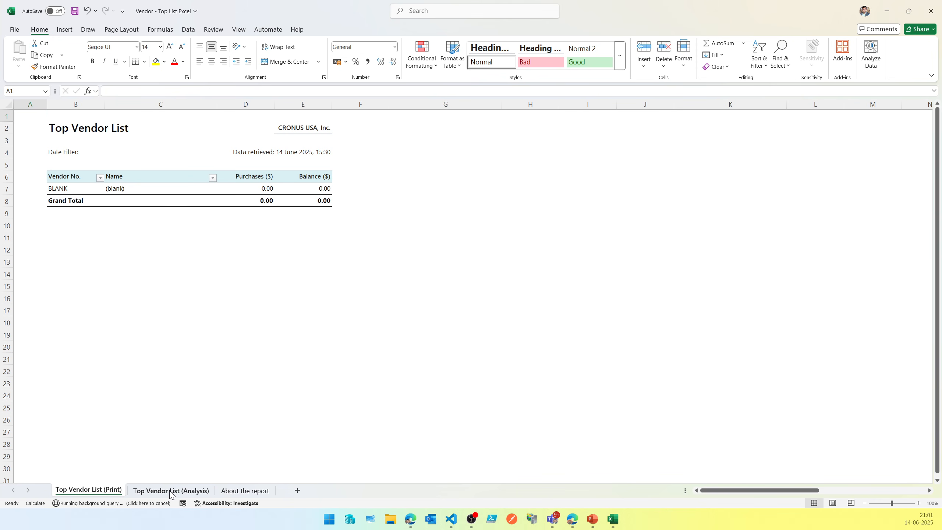
click(171, 491)
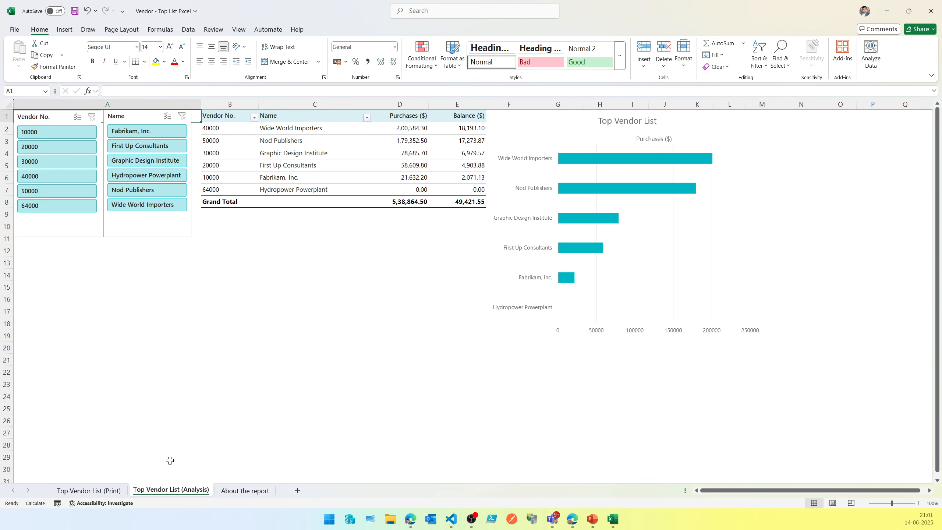
click(67, 495)
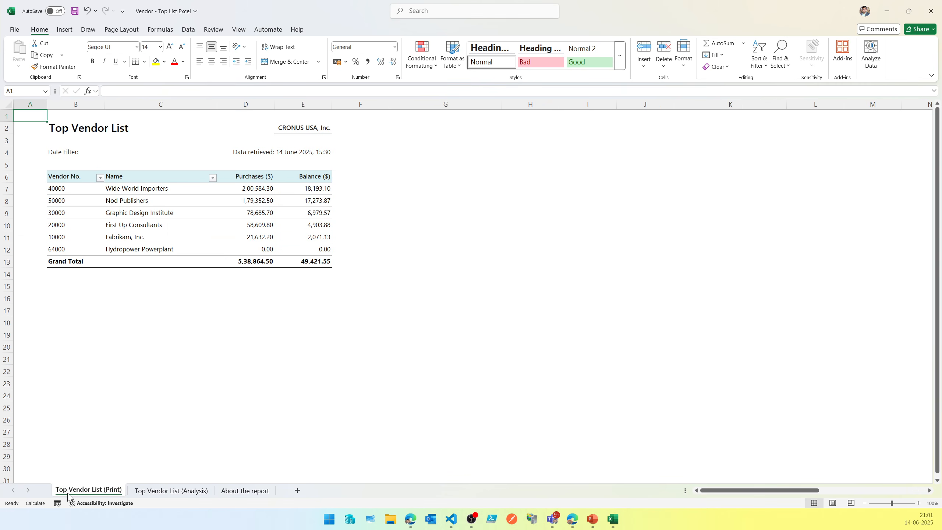
click(165, 496)
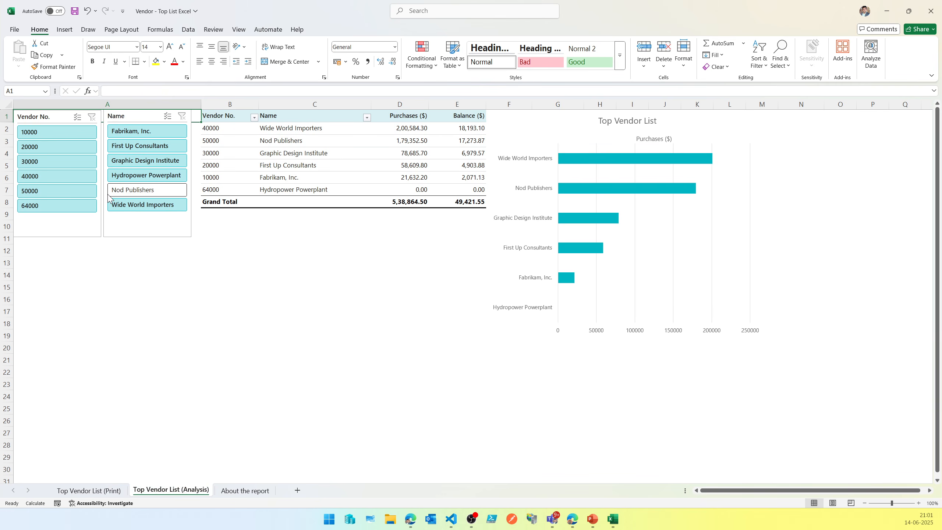
Try the slicers with vendors 10000 and 20000 and names Fabrikam, Inc., First Up Consultants and Graphic Design Institute, and clear both filters
click(42, 234)
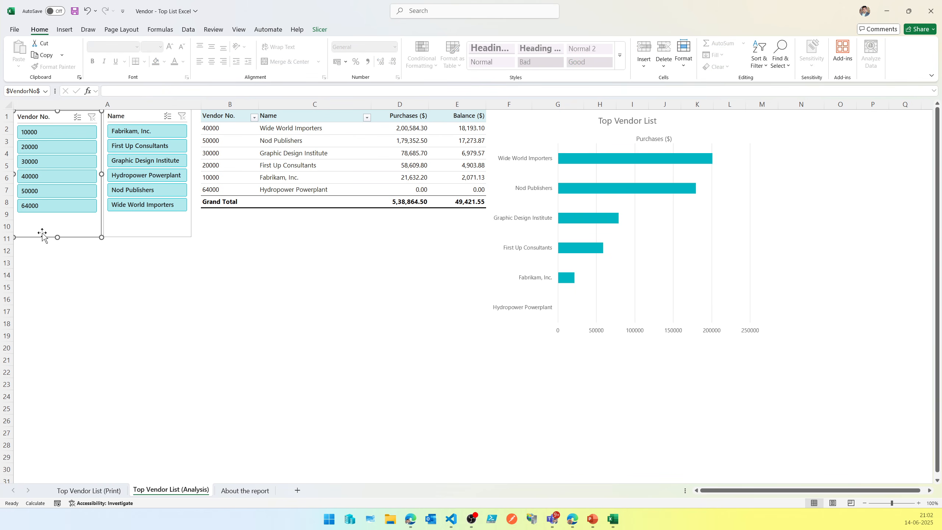
click(55, 132)
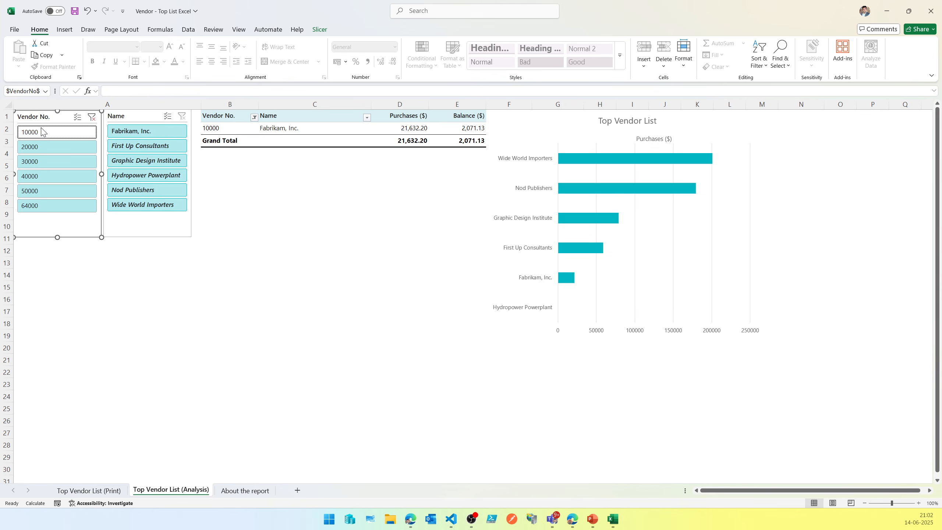
ctrl+click(57, 145)
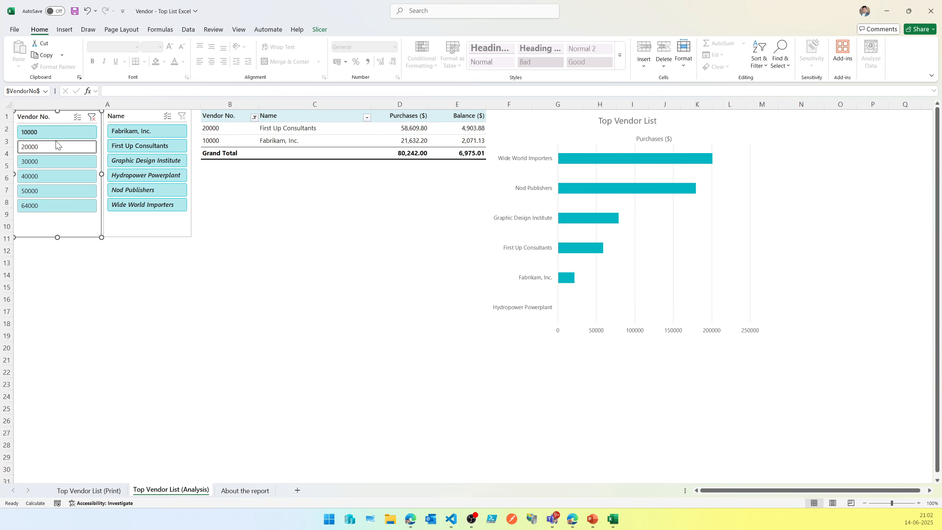
click(153, 132)
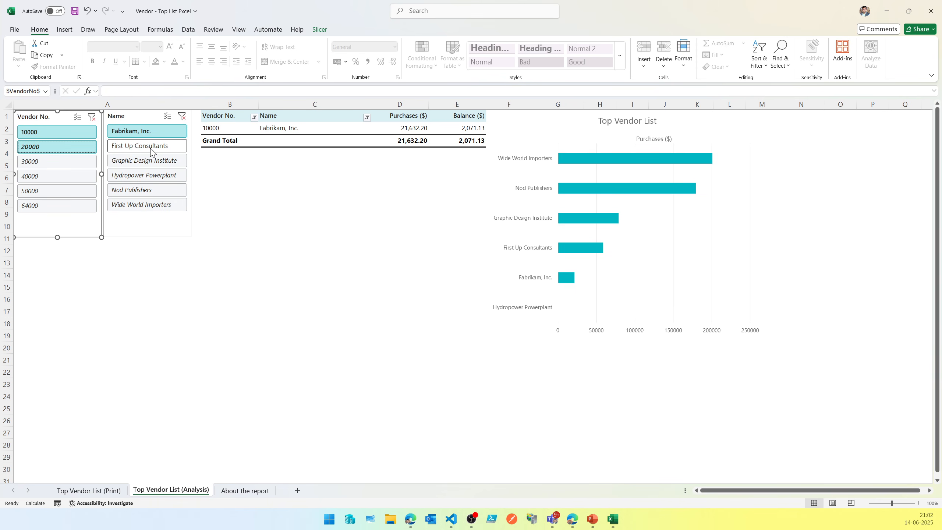
click(150, 148)
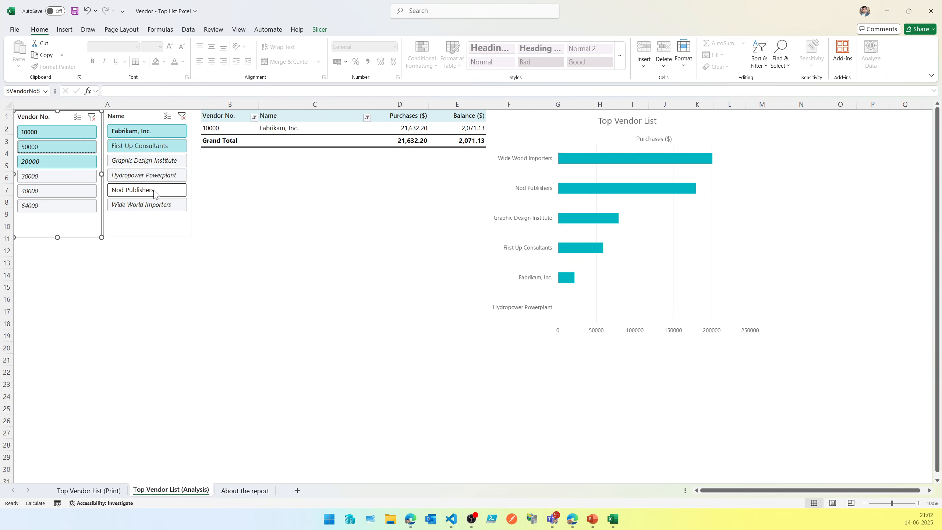
click(171, 166)
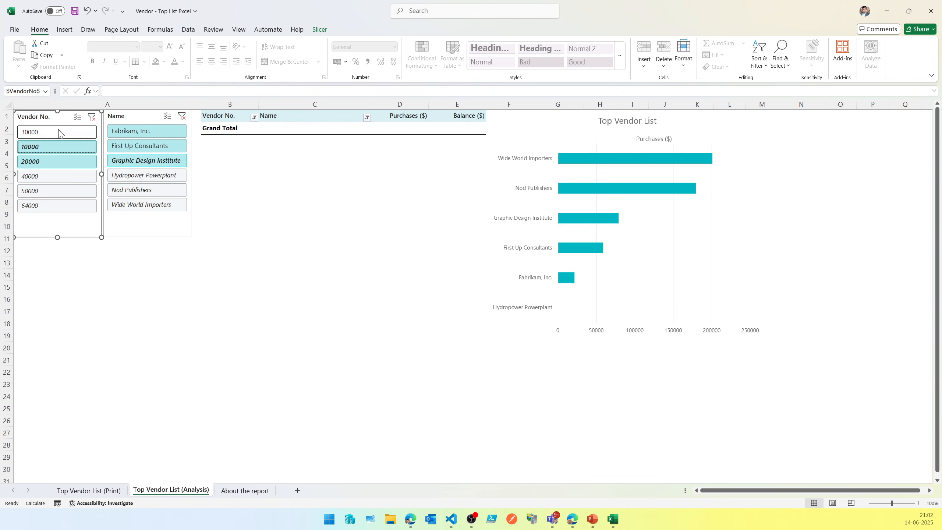
click(91, 119)
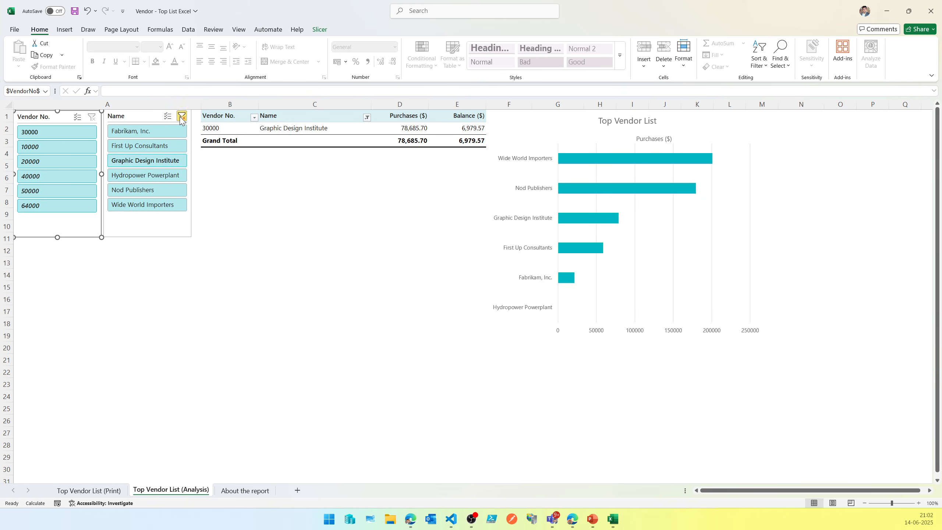
click(181, 118)
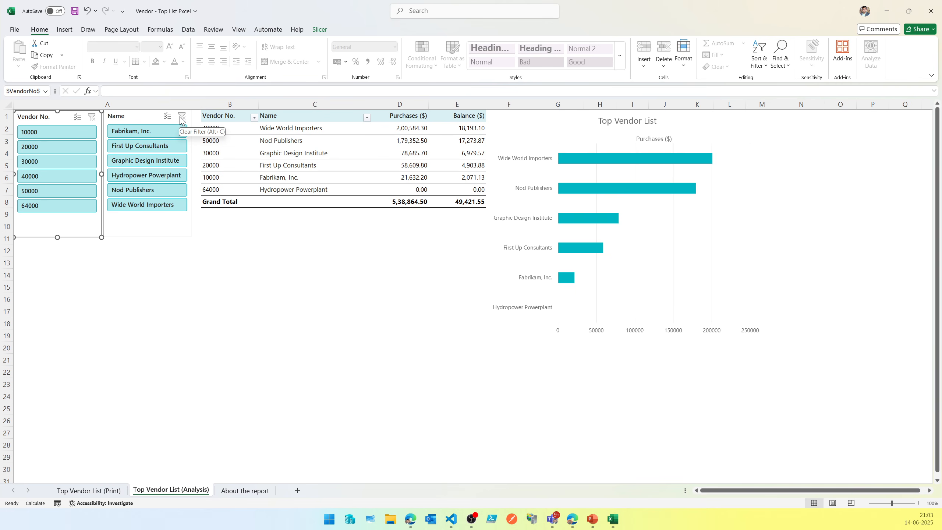
View the report details on the About the report sheet and return to the Top Vendor List (Analysis) sheet
click(281, 322)
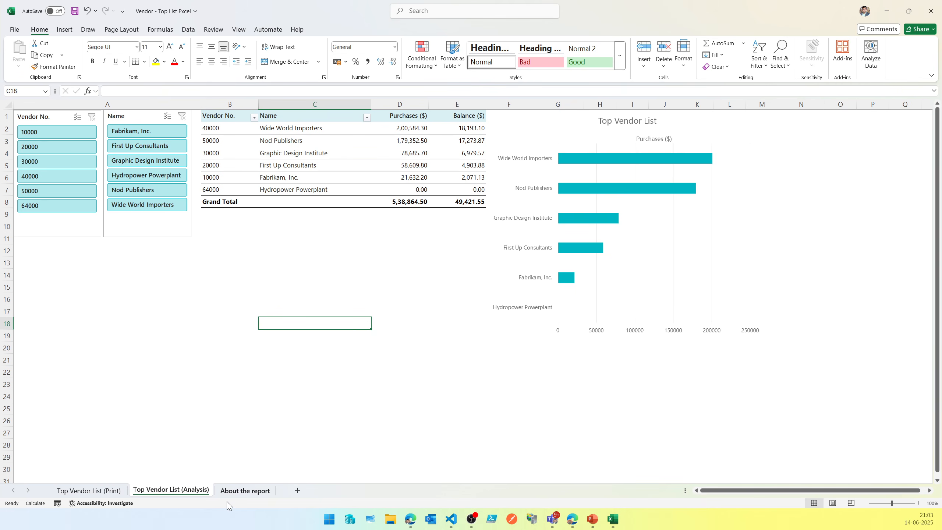
click(246, 491)
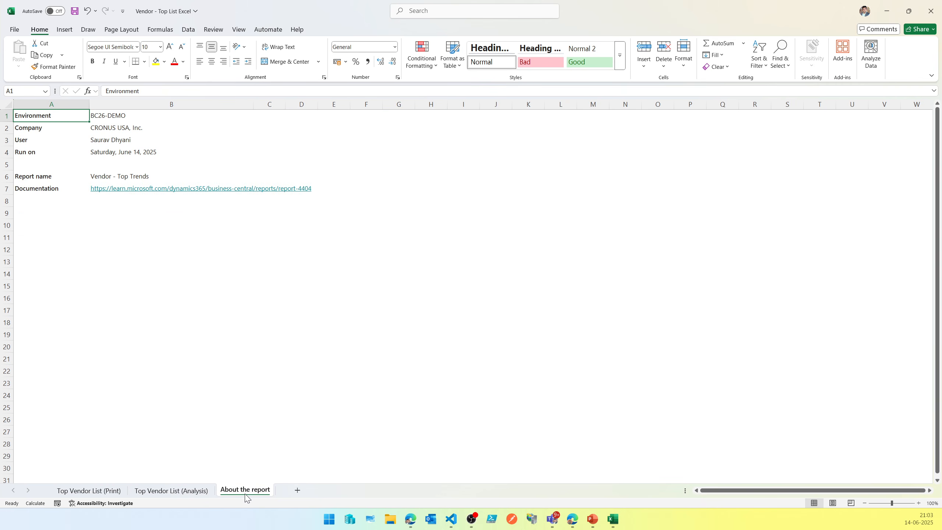
click(159, 490)
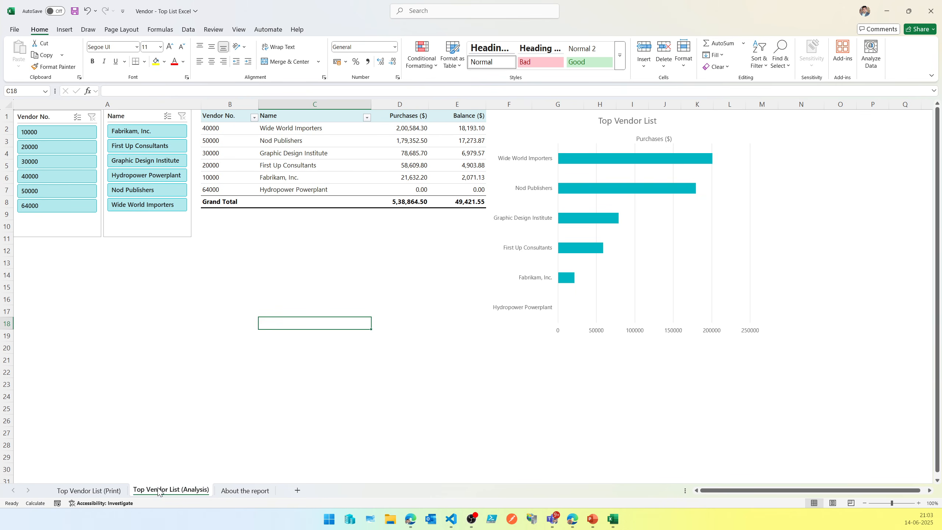
Unhide the TopVendorData_Query sheet in the Vendor - Top List Excel workbook
right_click(190, 494)
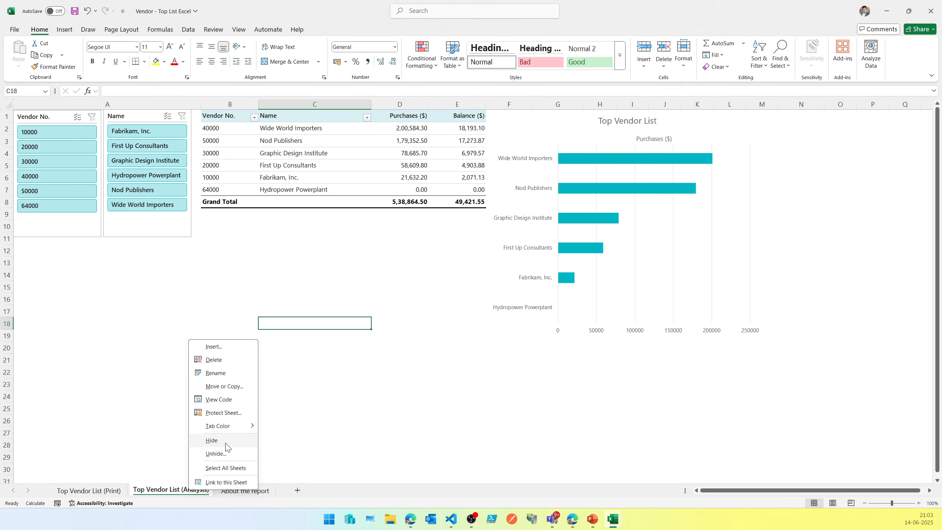
click(221, 454)
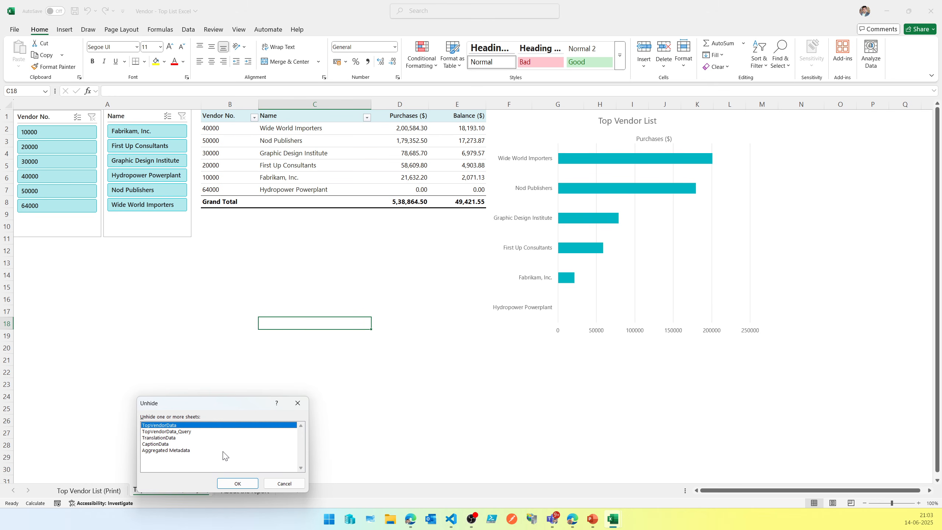
click(191, 432)
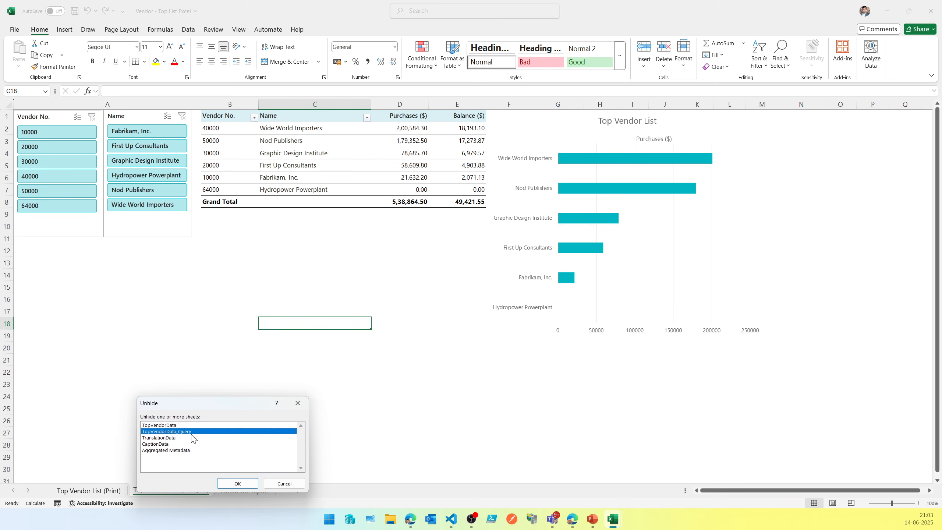
click(179, 444)
click(179, 438)
click(180, 432)
click(238, 483)
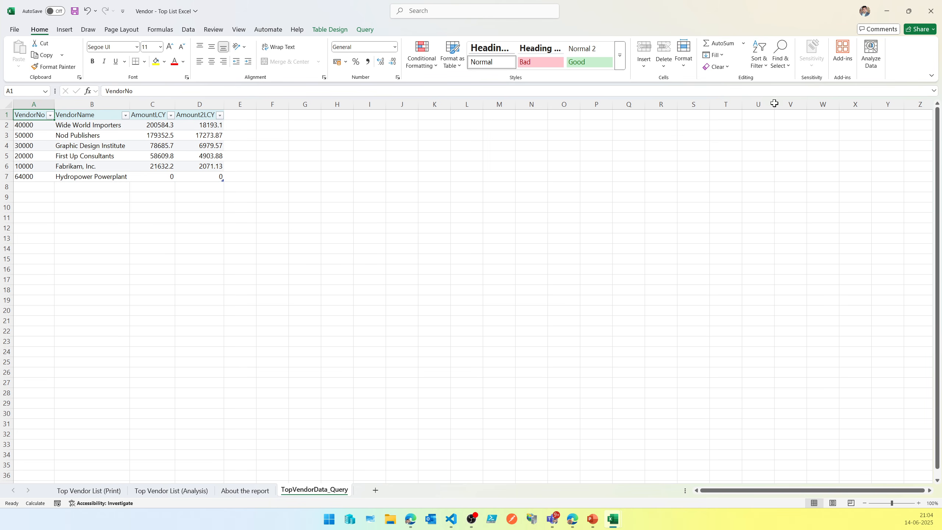
Close the Vendor - Top List Excel, Customer - Detail Trial Bal and SDH Test Excel Layout (5) workbooks without saving, and minimize the browser
click(931, 10)
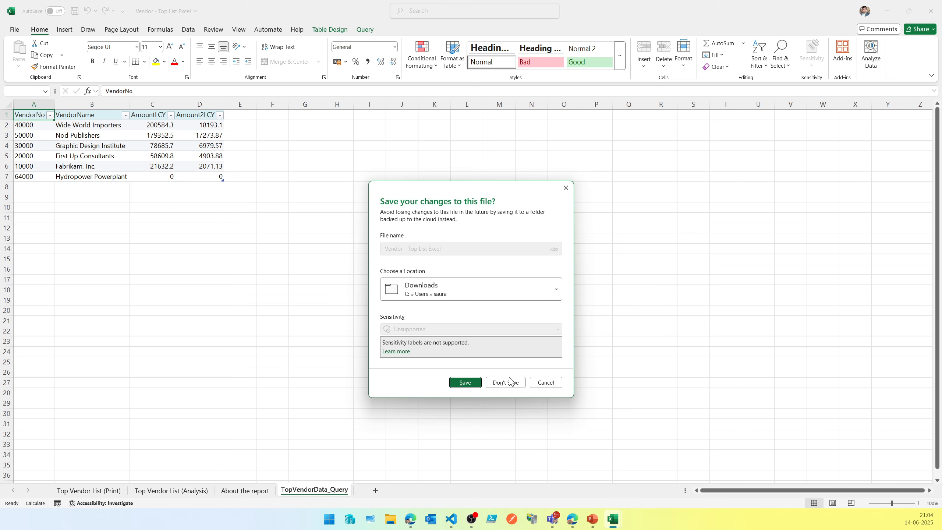
click(512, 385)
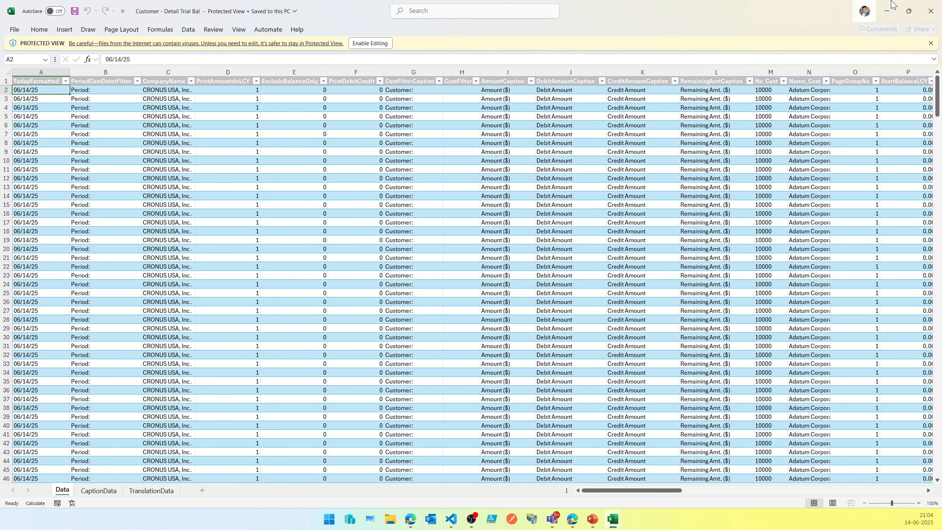
click(930, 43)
click(931, 15)
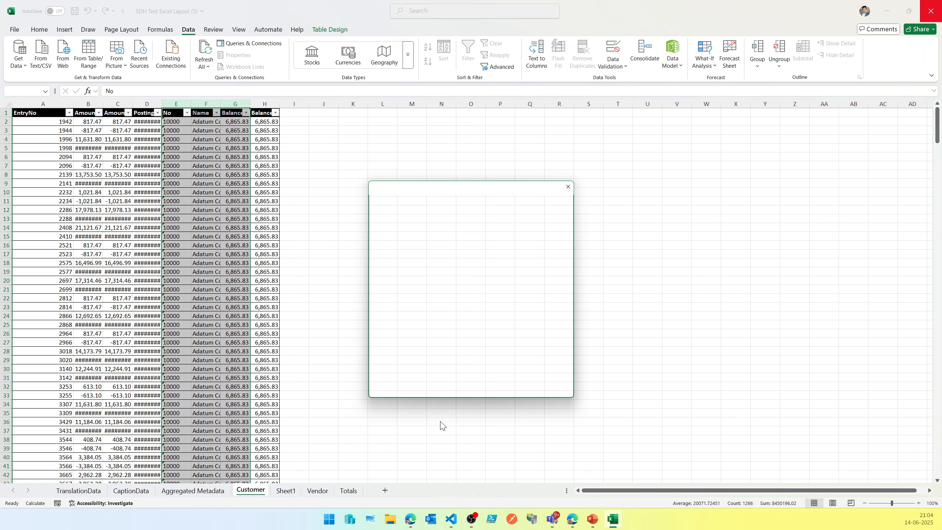
key(Tab)
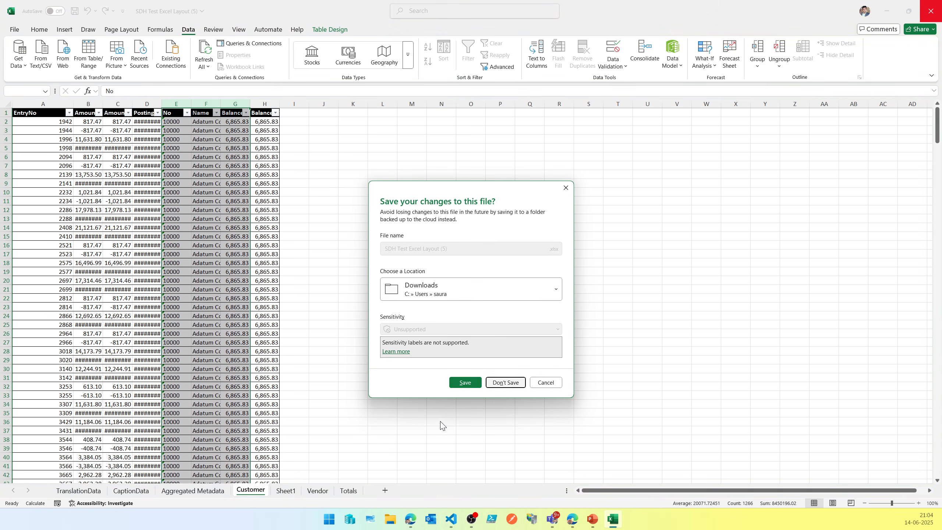
key(Return)
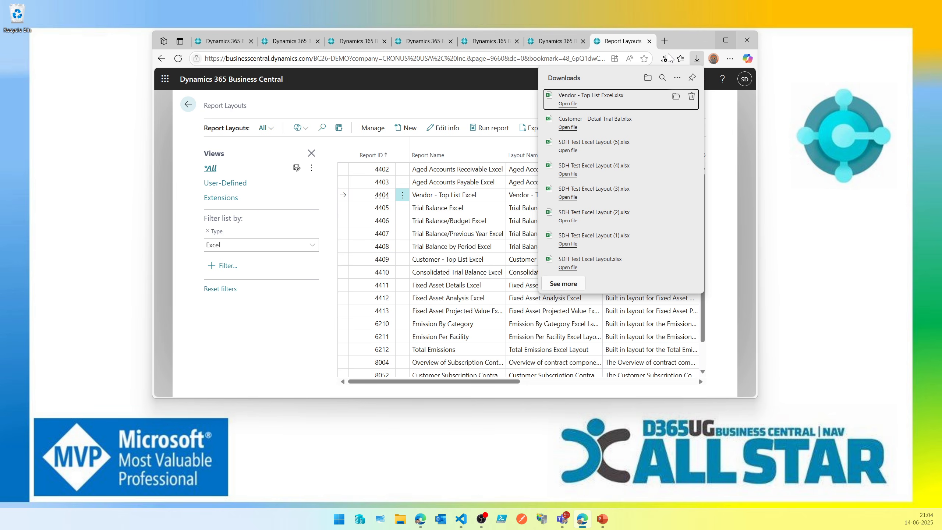
click(703, 38)
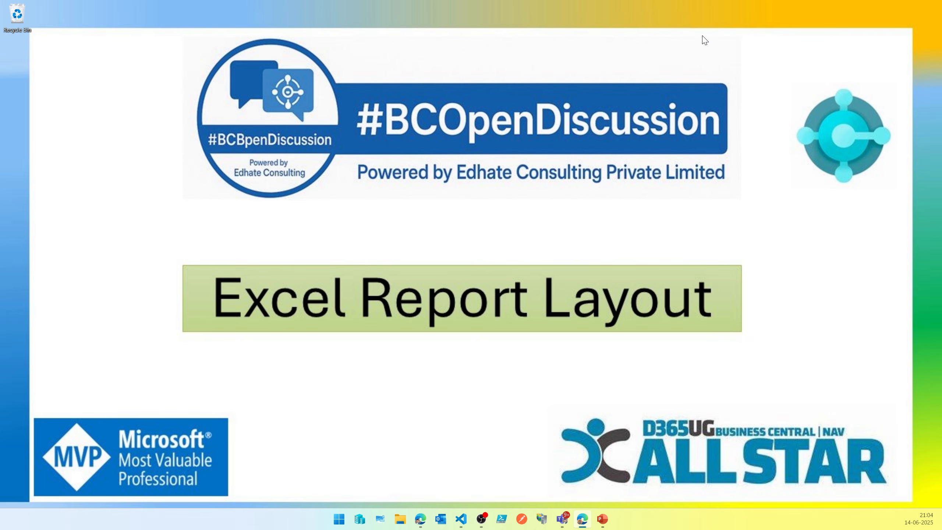